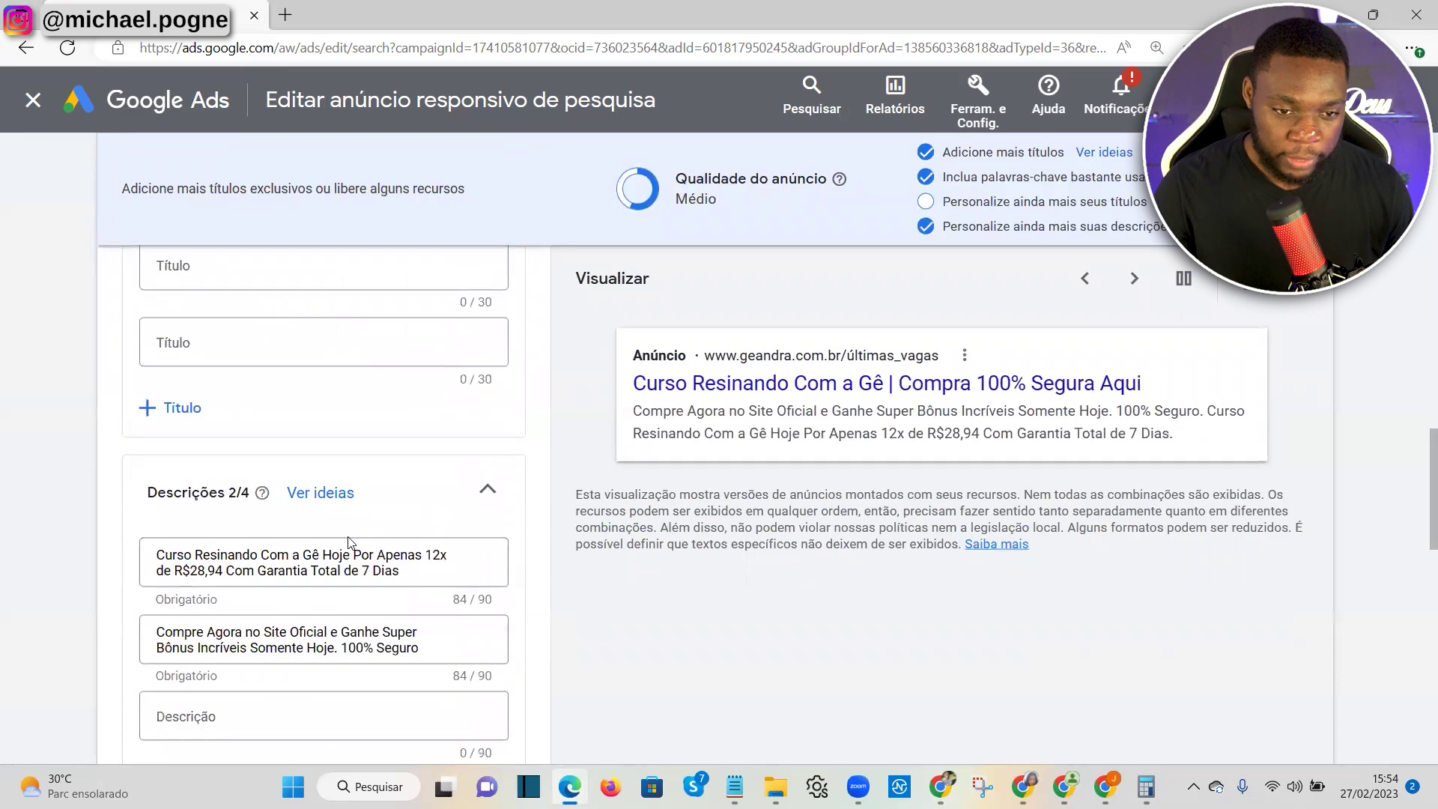
# Examine the responsive search ad preview and compare it with the sponsored result and its sitelinks in the "curso de violão online" search
pyautogui.scroll(10, 629, 625)
pyautogui.moveTo(630, 352); pyautogui.dragTo(1255, 436)
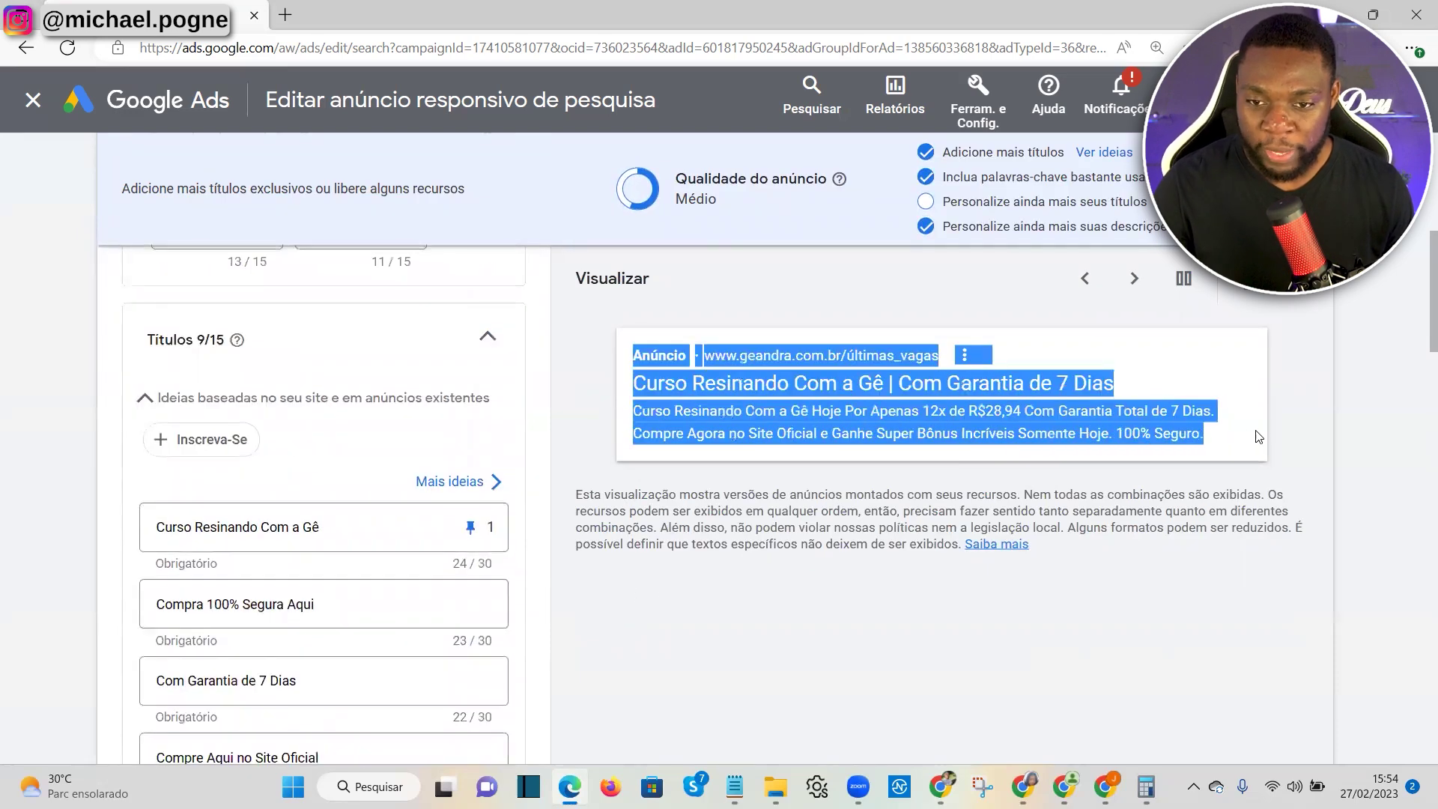
pyautogui.hotkey('alt', 'Tab')
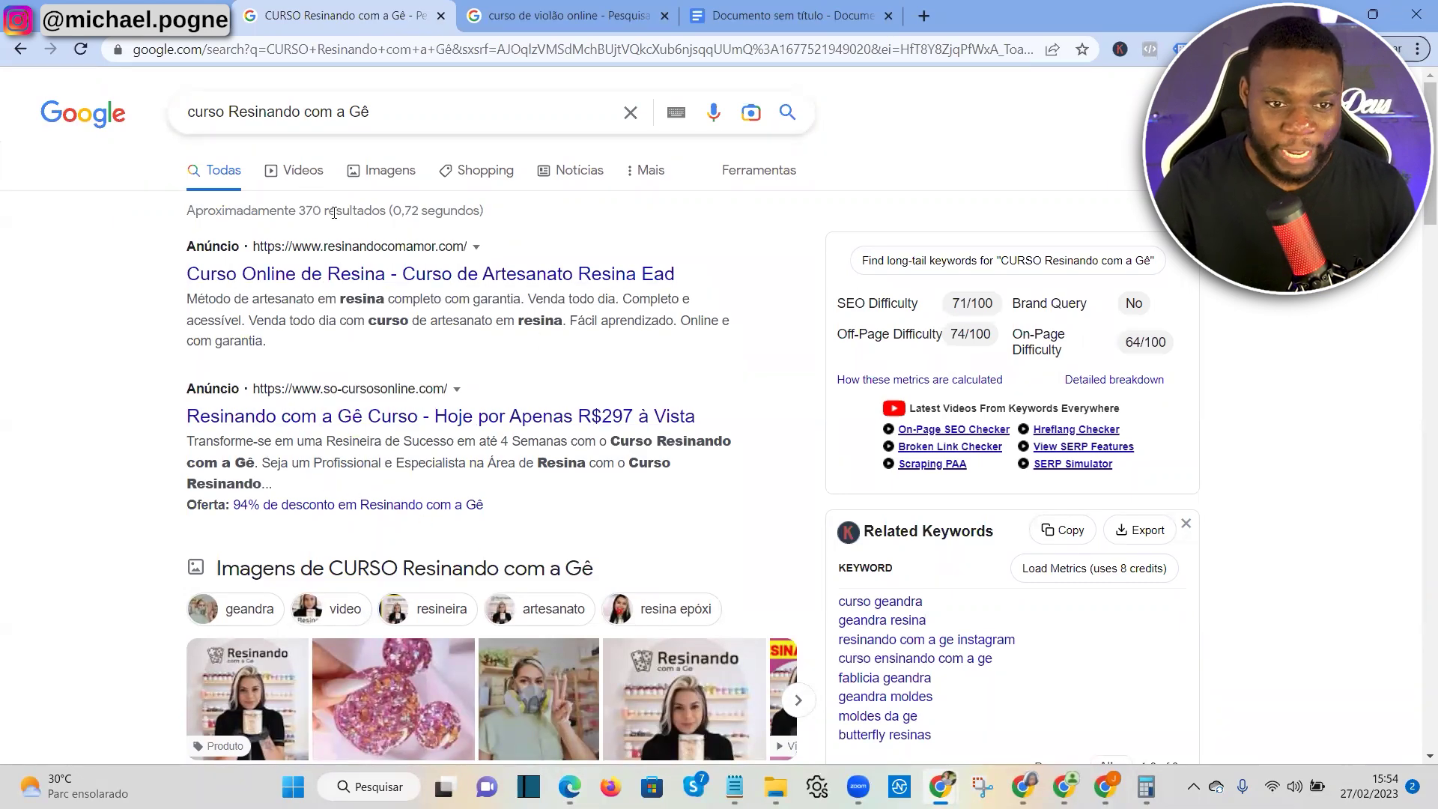
pyautogui.hotkey('ctrl', 'Tab')
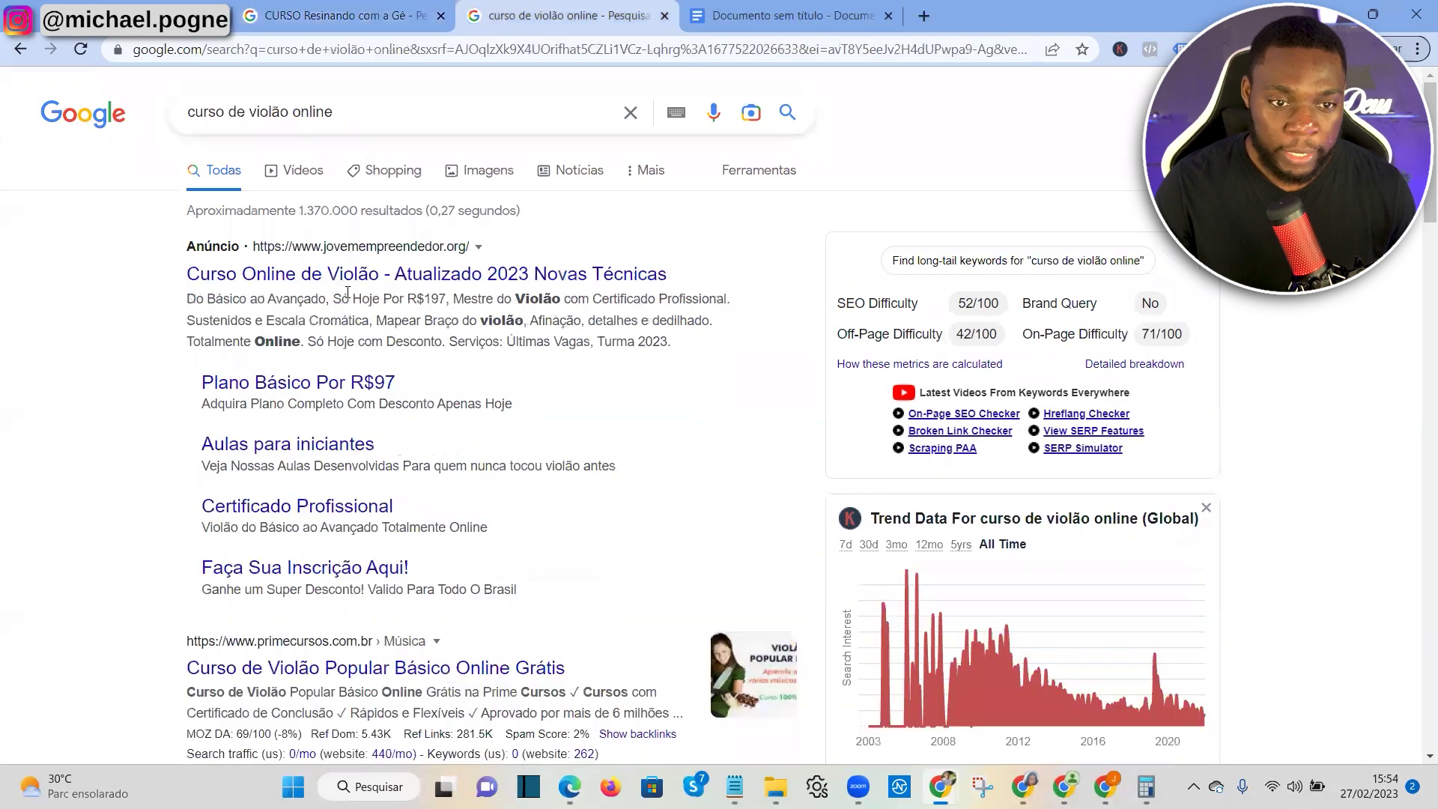
pyautogui.moveTo(179, 244); pyautogui.dragTo(652, 588)
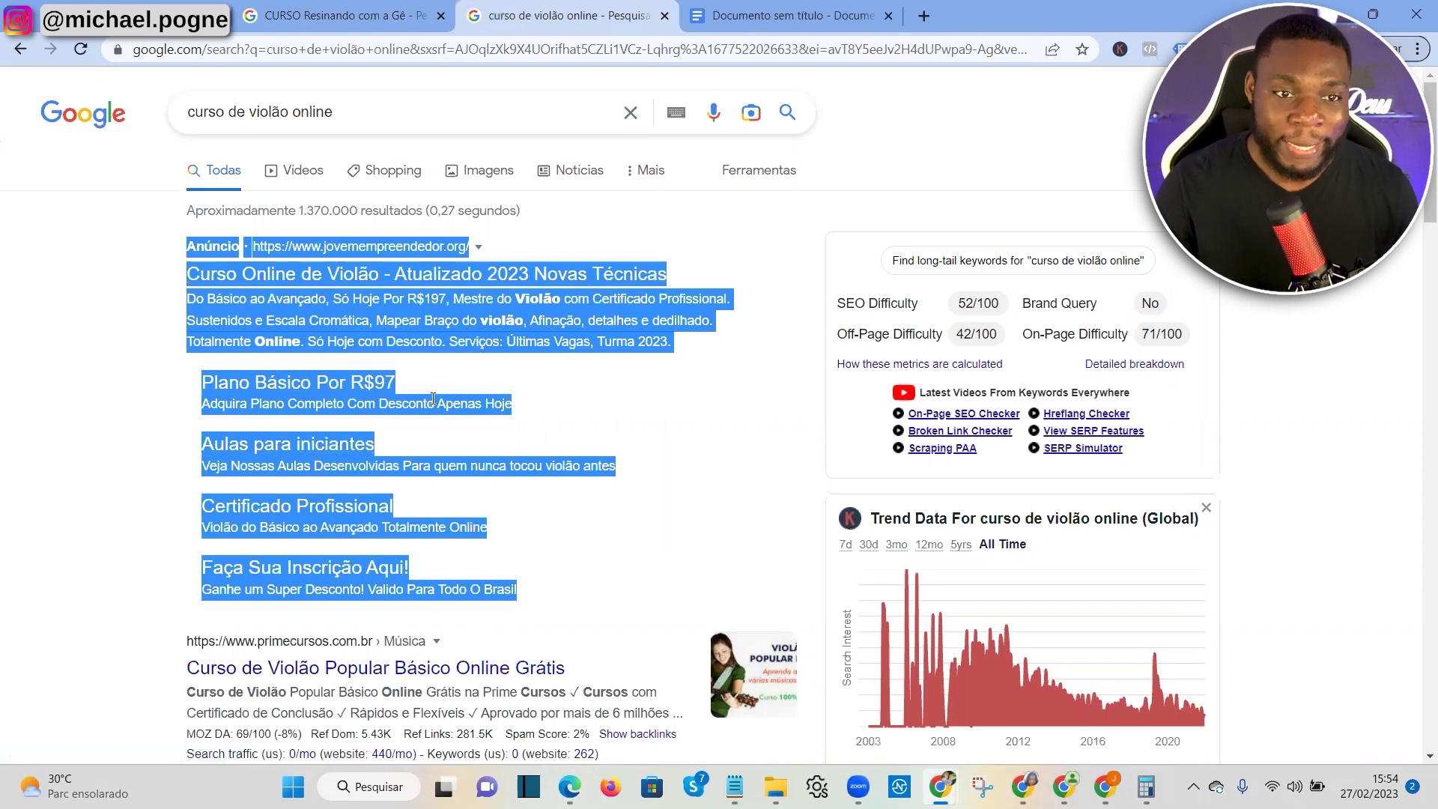
# Return to Google Ads and review the URL, headlines and descriptions in the ad preview
pyautogui.hotkey('alt', 'Tab')
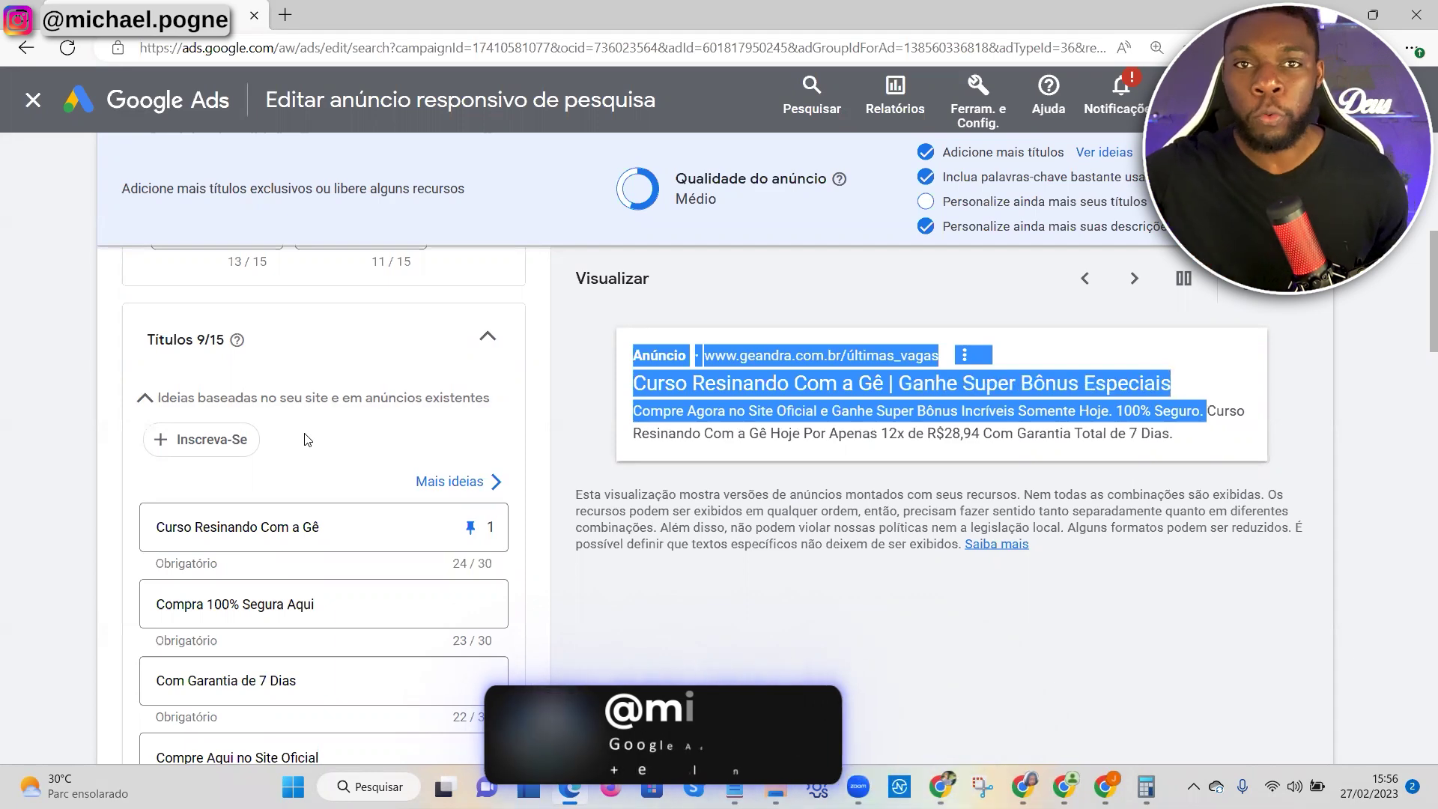
pyautogui.moveTo(627, 338); pyautogui.dragTo(1091, 456)
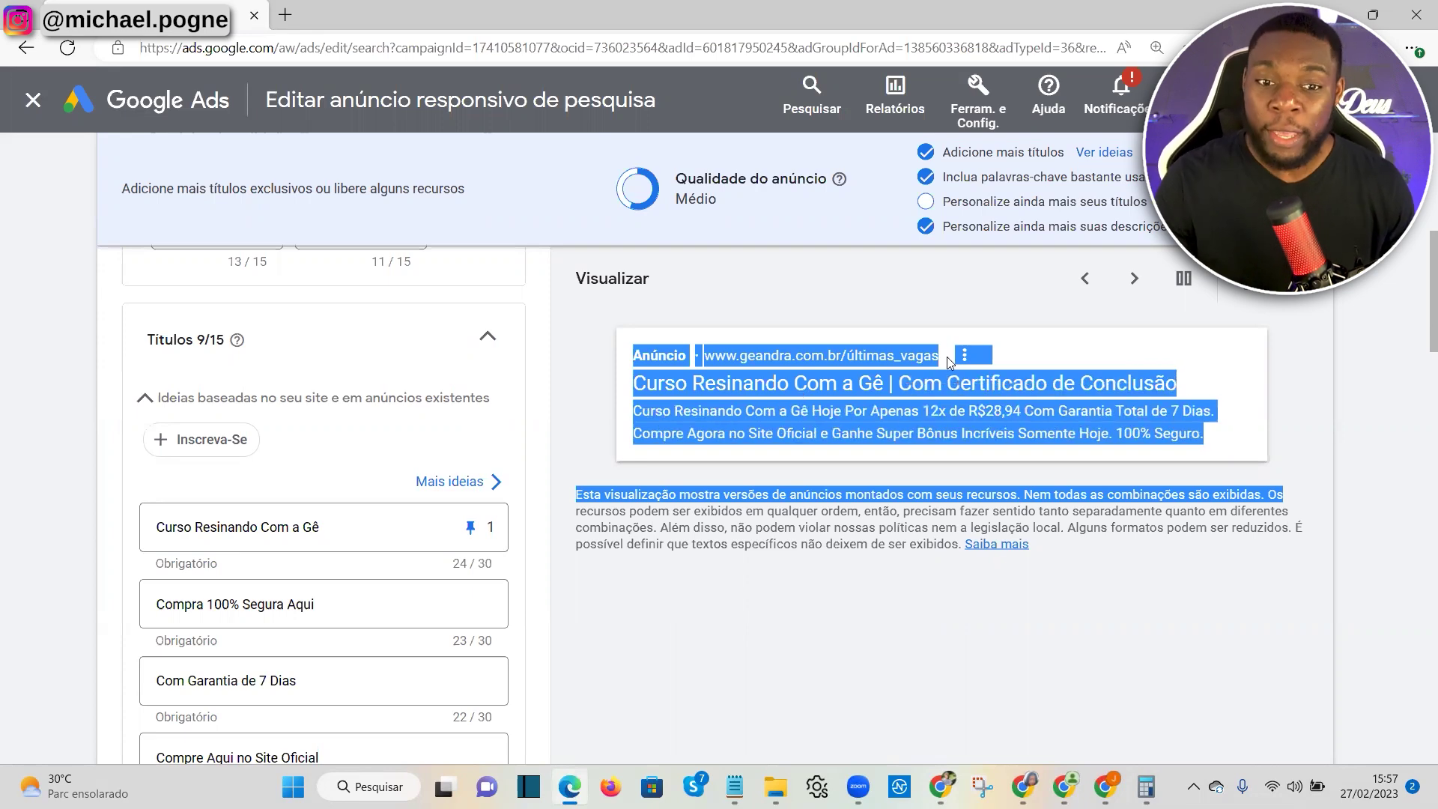
pyautogui.click(761, 315)
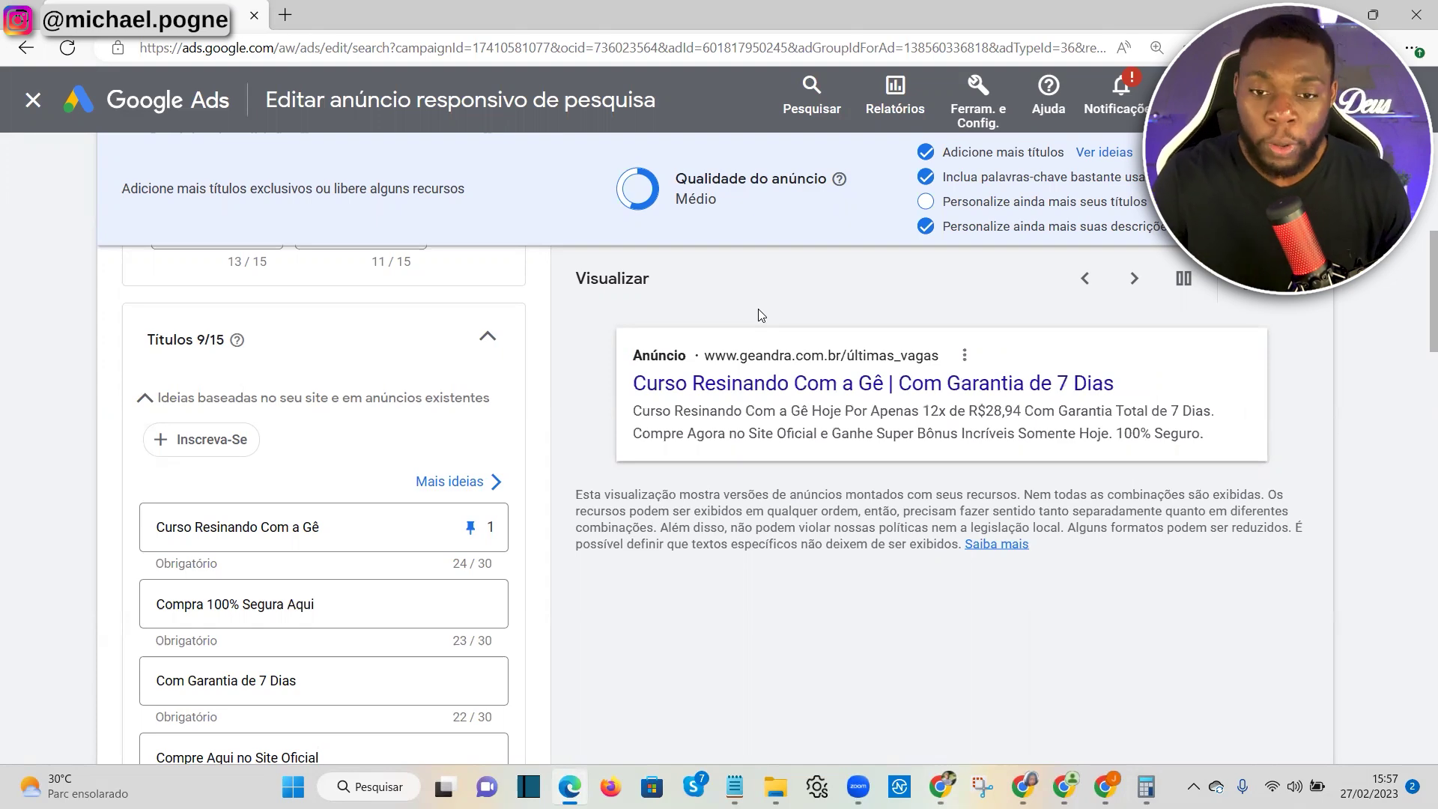
pyautogui.moveTo(614, 339); pyautogui.dragTo(1217, 455)
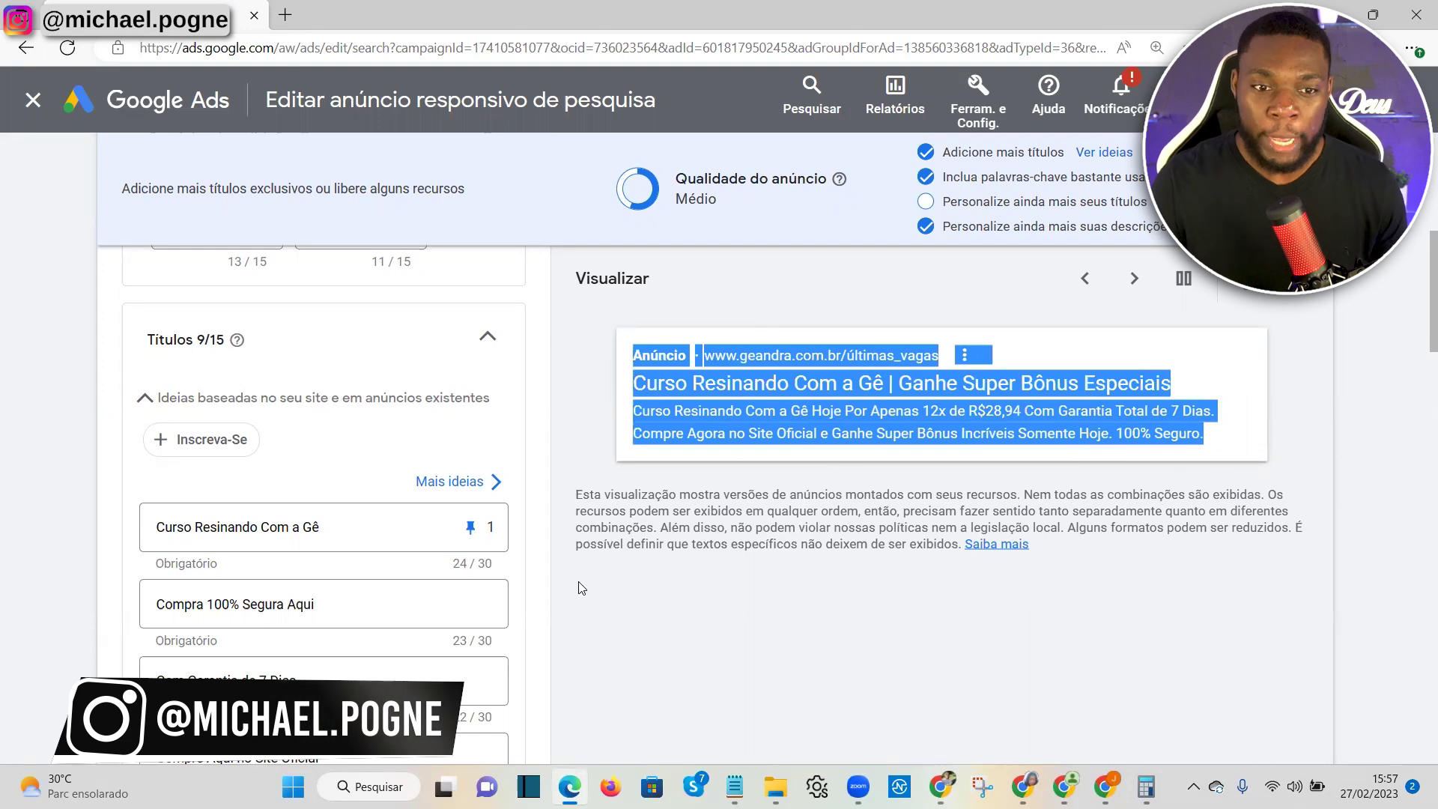
# Leave the ad editor by cancelling the edit, and open the Recursos page of the Resinando com a Gê campaign
pyautogui.scroll(-15, 606, 587)
pyautogui.scroll(-5, 606, 587)
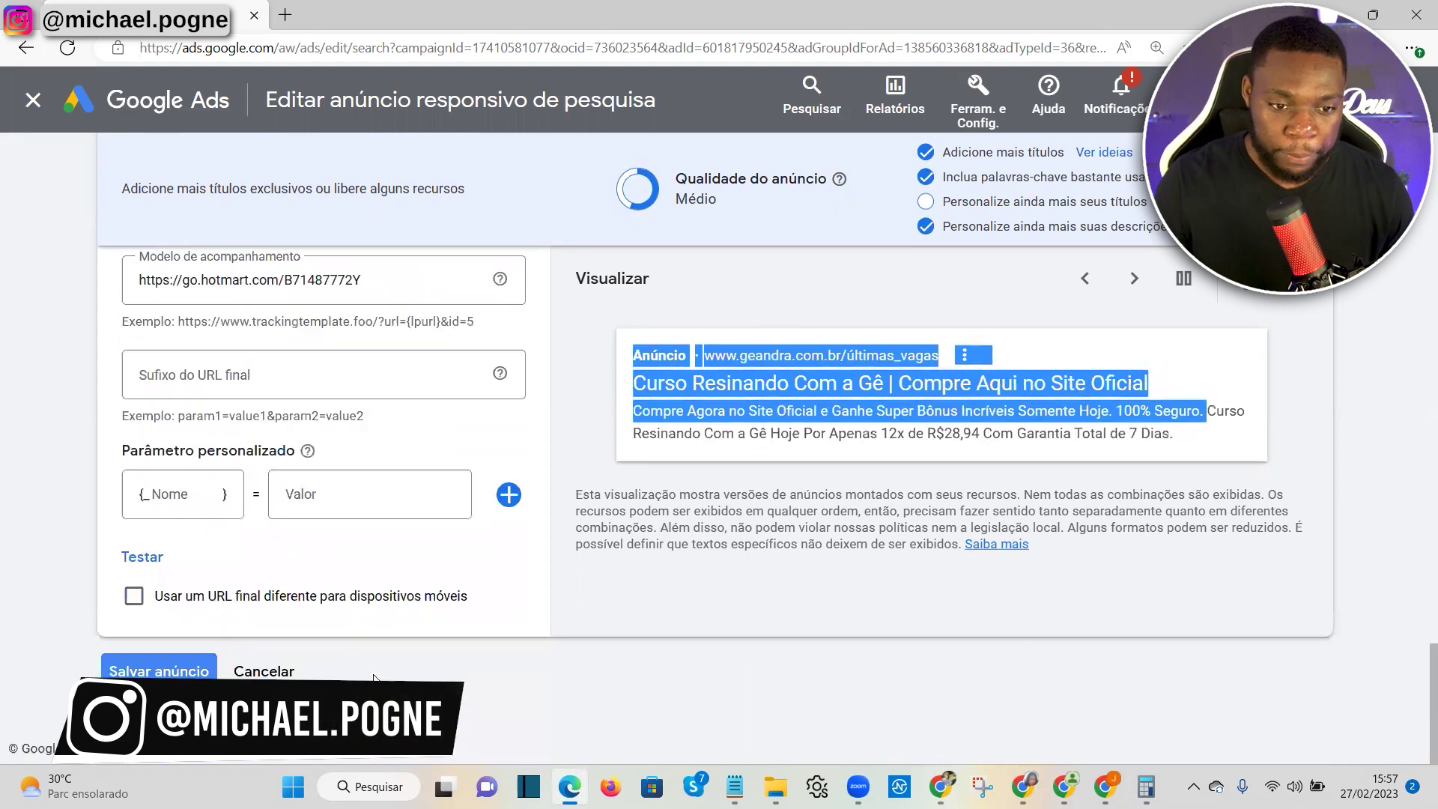
pyautogui.click(244, 669)
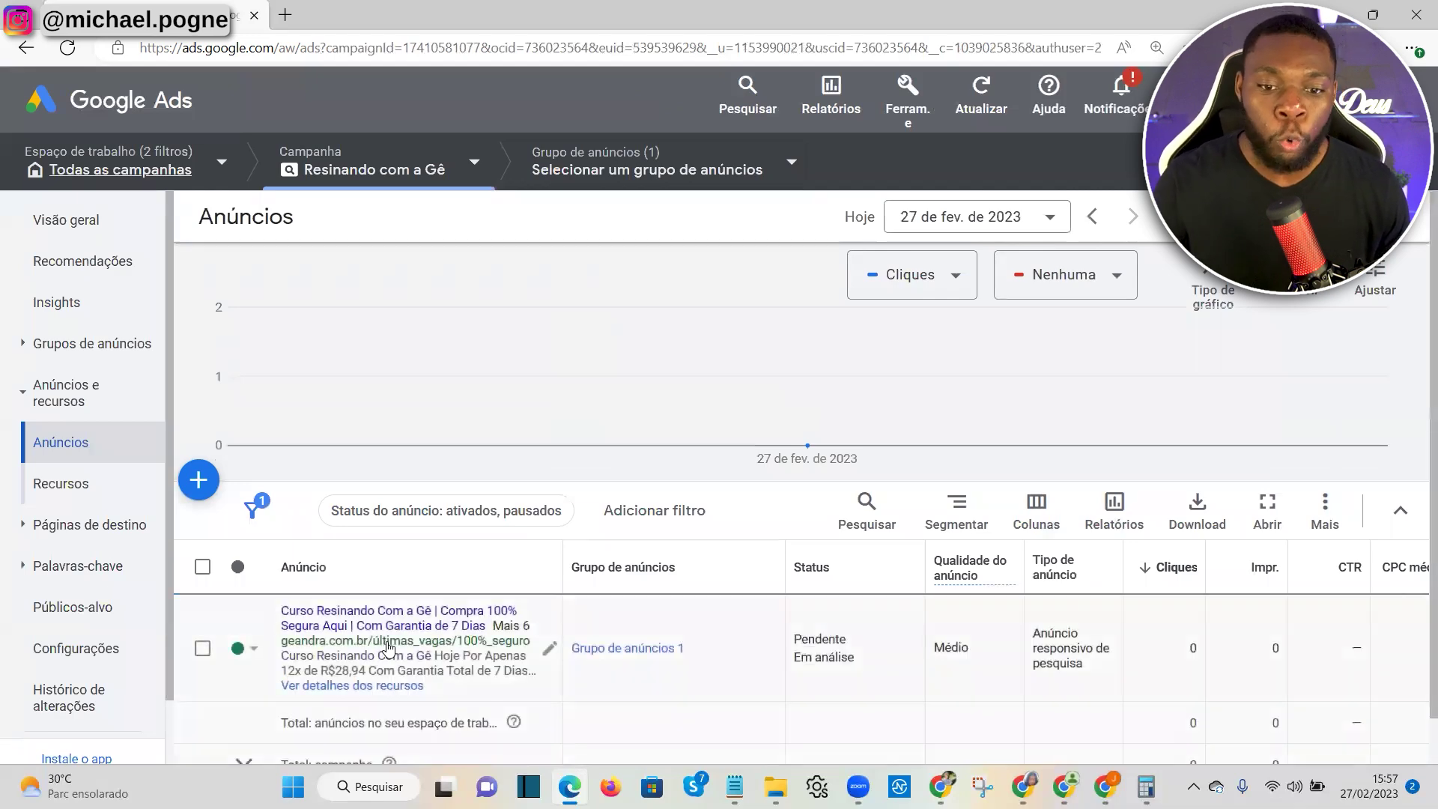
pyautogui.scroll(-2, 419, 633)
pyautogui.scroll(2, 456, 614)
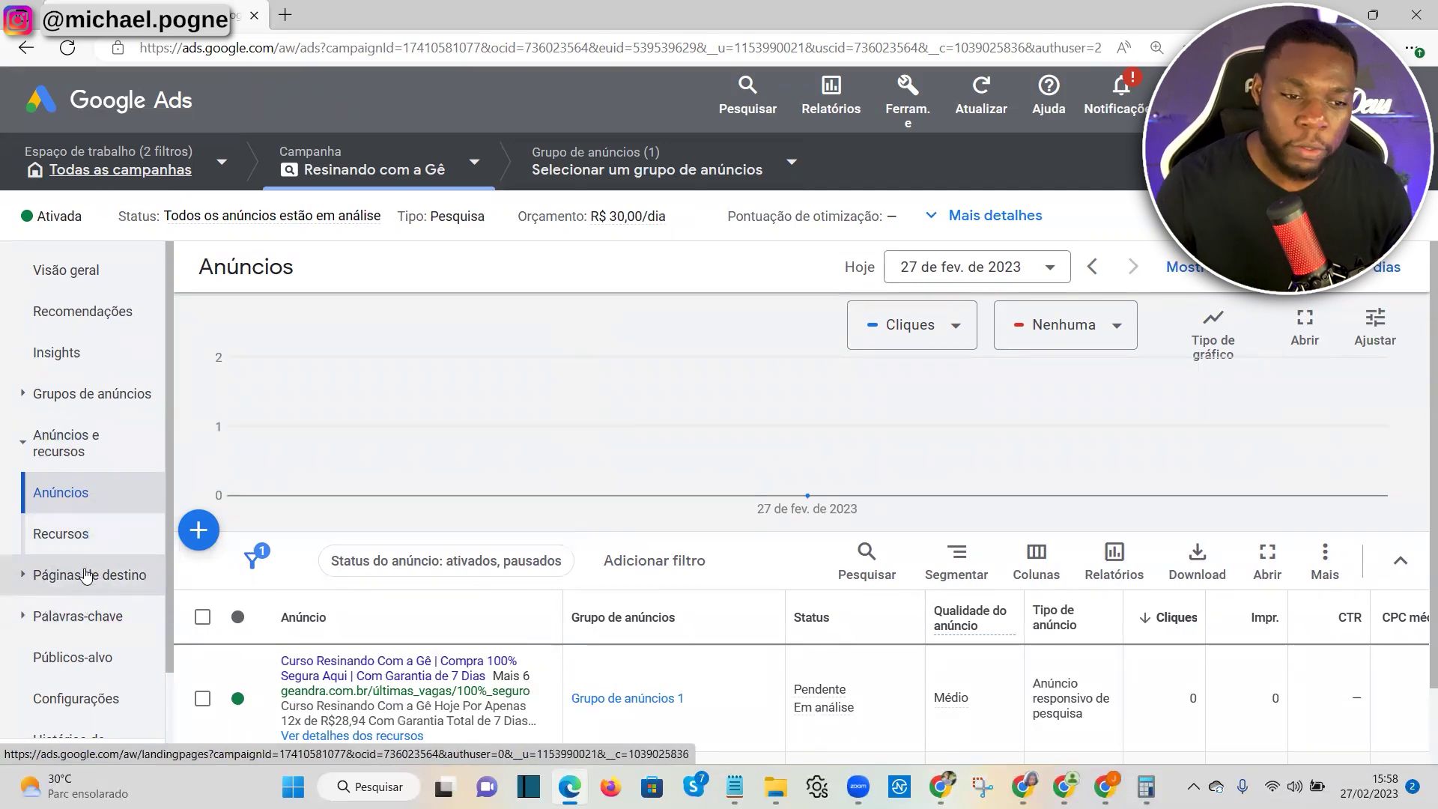
pyautogui.click(76, 530)
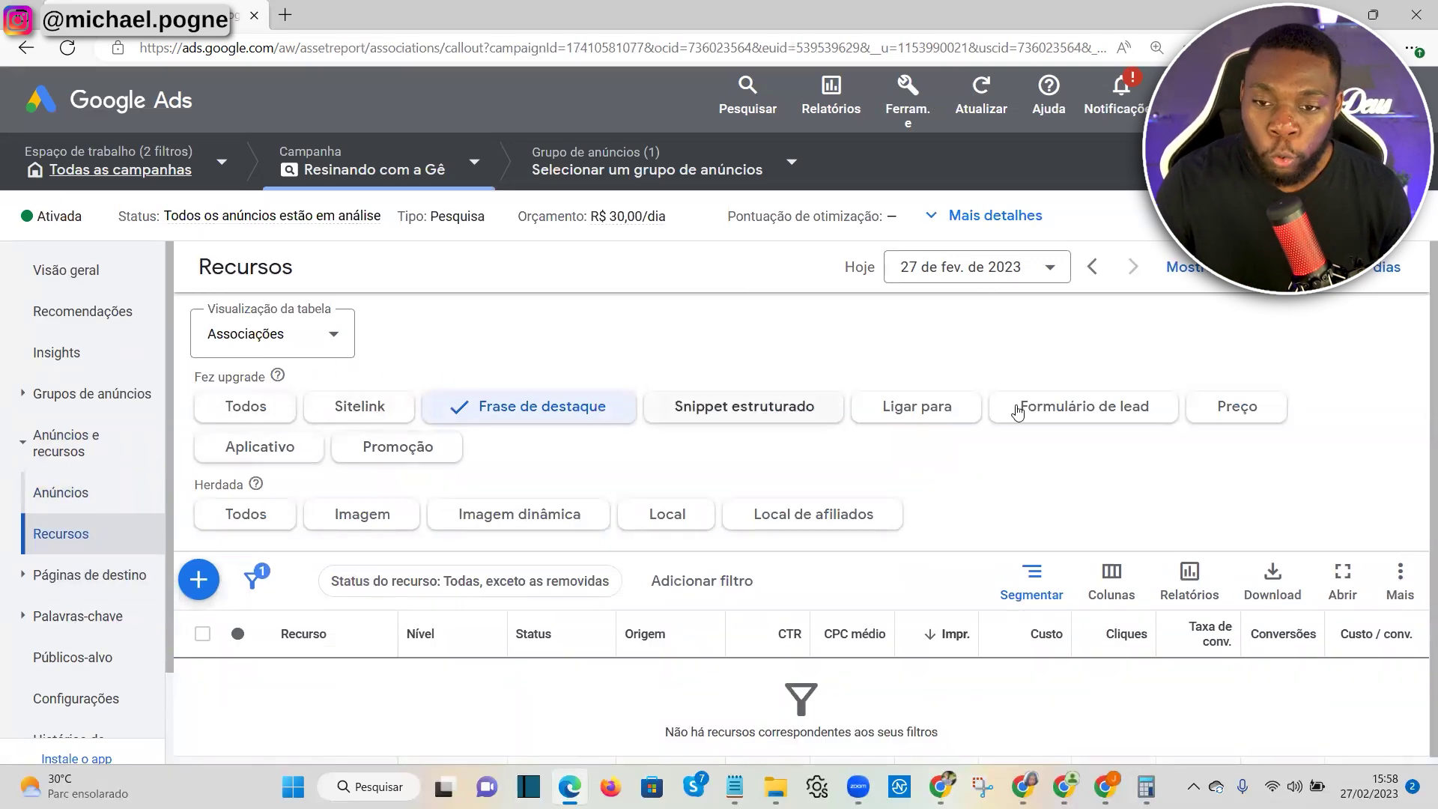
# Switch to the "curso de violão online" search results and examine the main text of the top ad and the search term
pyautogui.hotkey('alt', 'Tab')
pyautogui.click(562, 15)
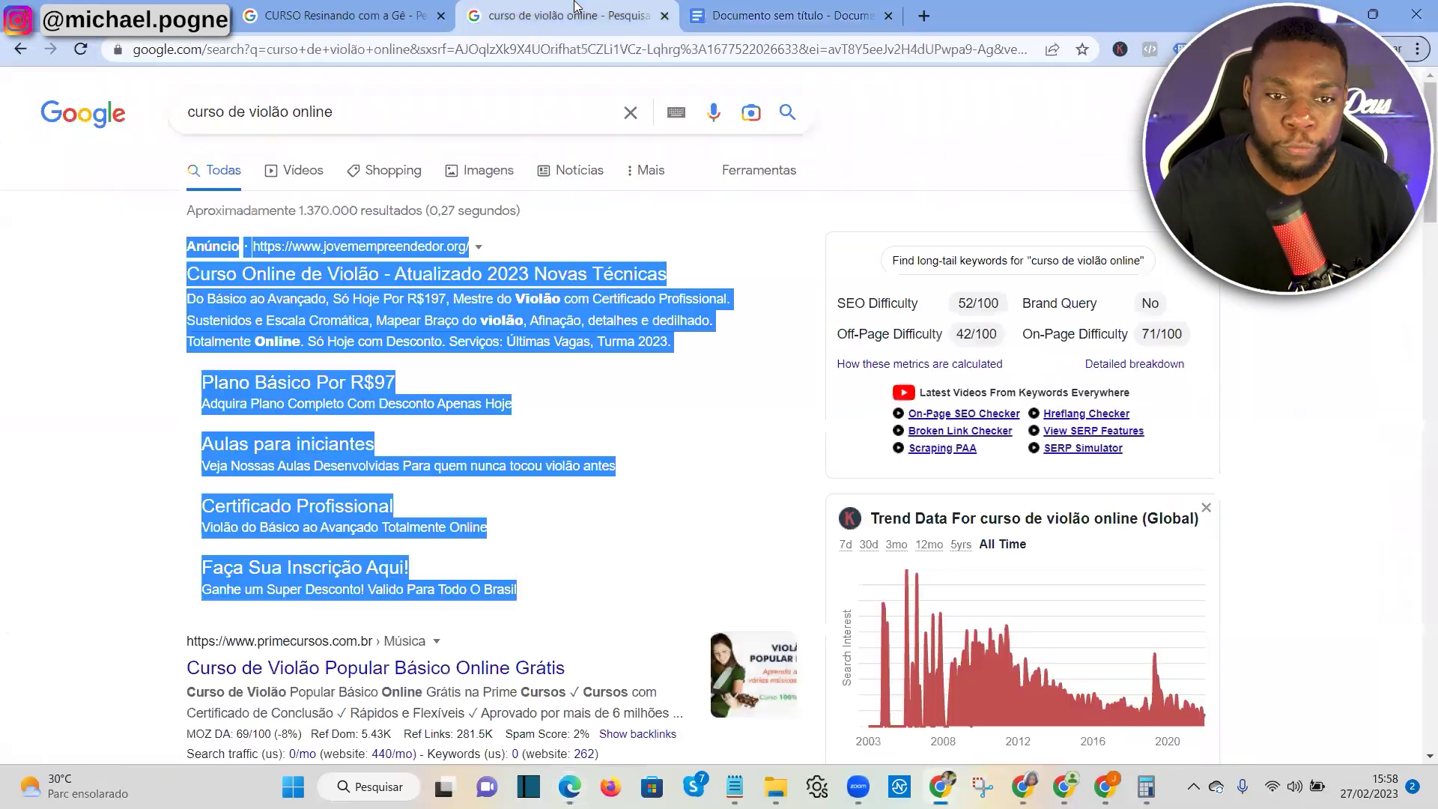
pyautogui.click(137, 257)
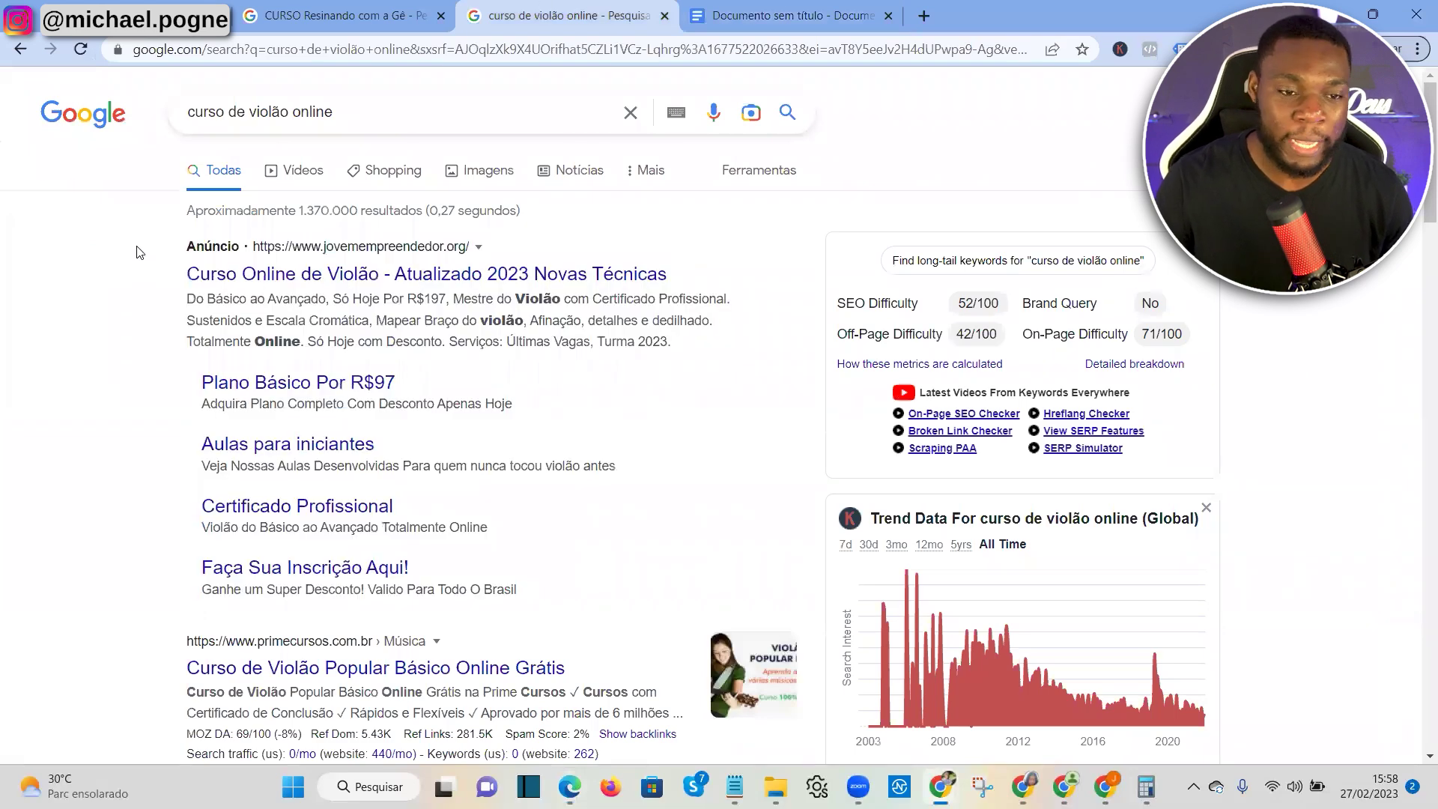
pyautogui.moveTo(144, 247); pyautogui.dragTo(741, 350)
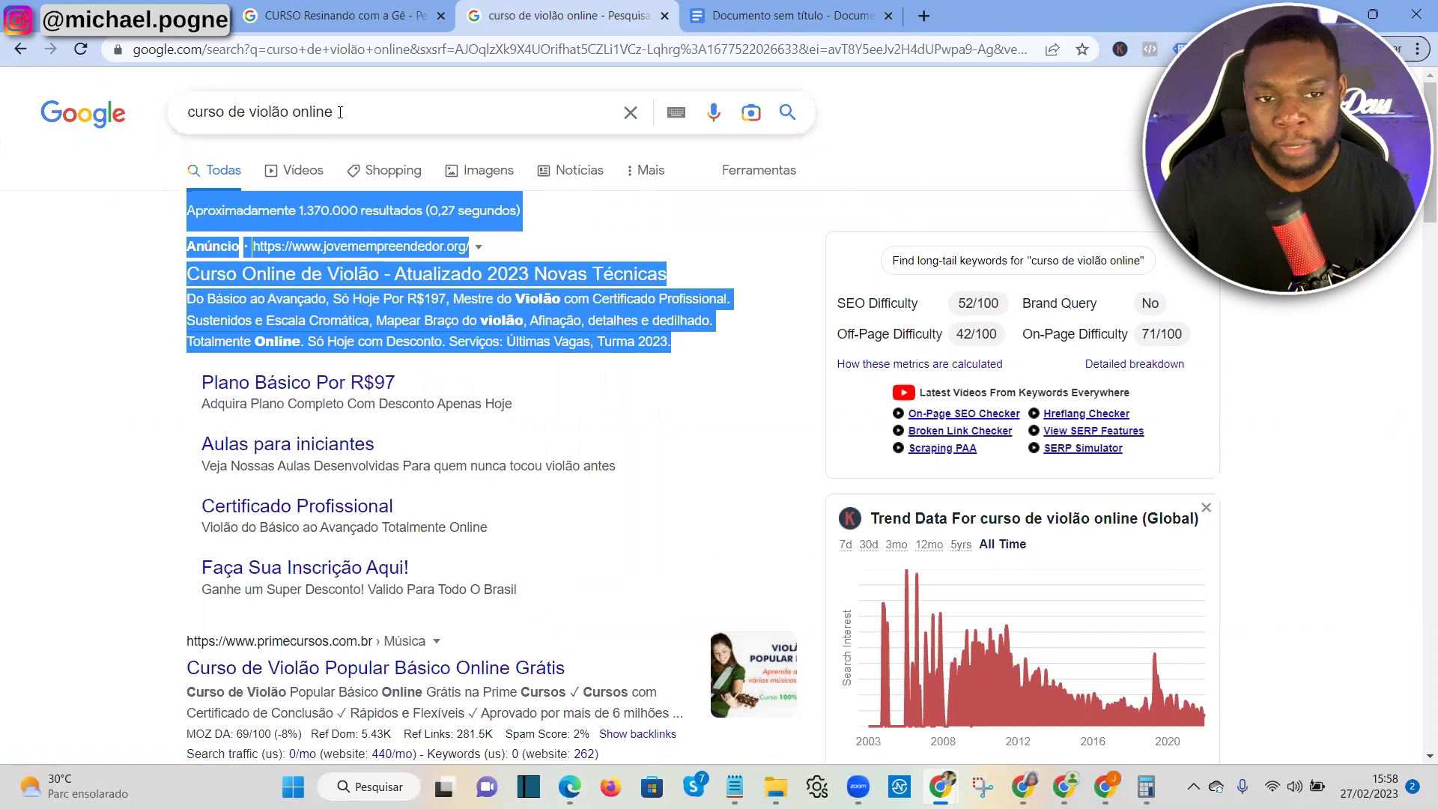
pyautogui.moveTo(340, 113); pyautogui.dragTo(231, 118)
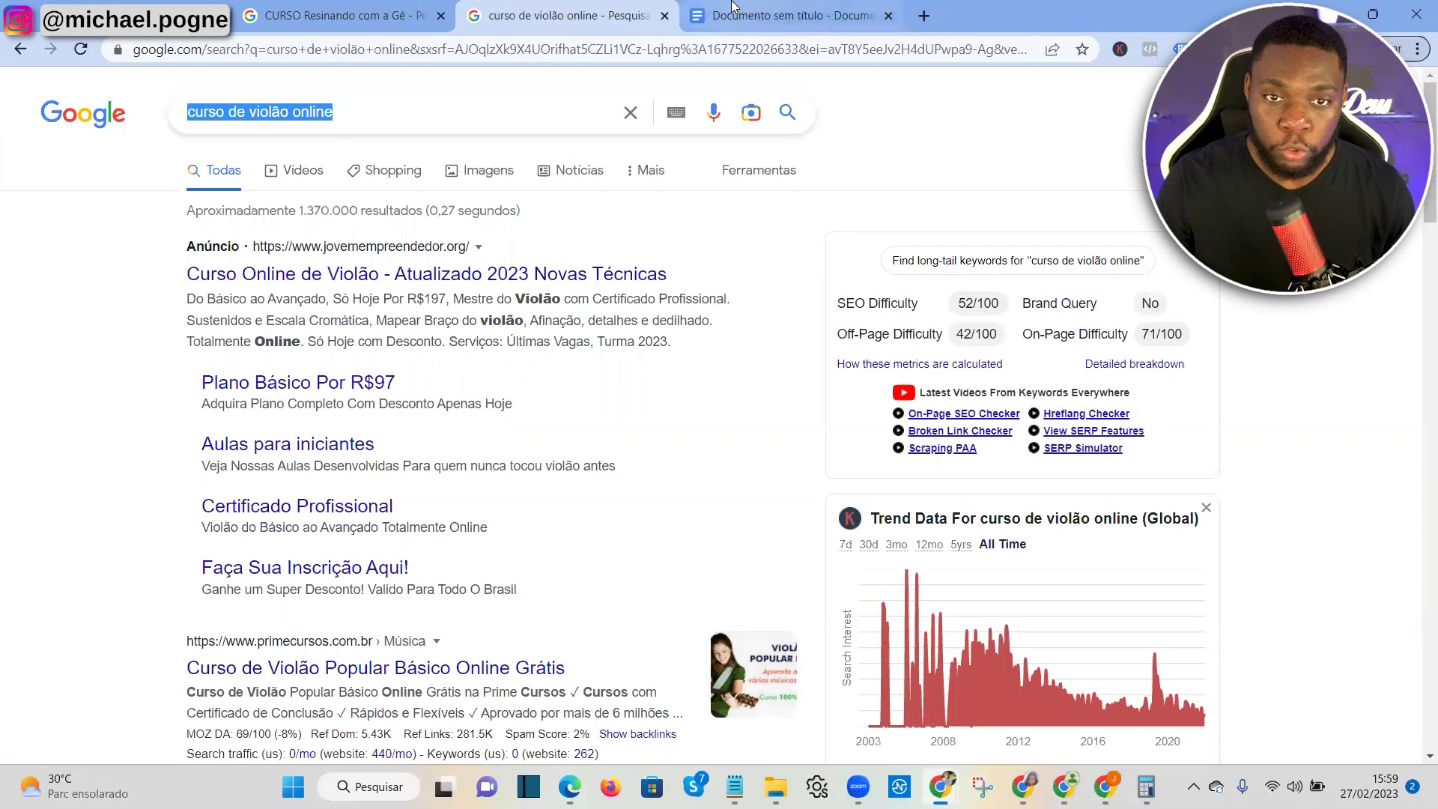
# In the Google Docs document, write the heading "QUAIS EXTENSÕES USAR?" and a dashed line "FRASE DE DESTAQUE" below it
pyautogui.click(787, 15)
pyautogui.write('QUAIS ')
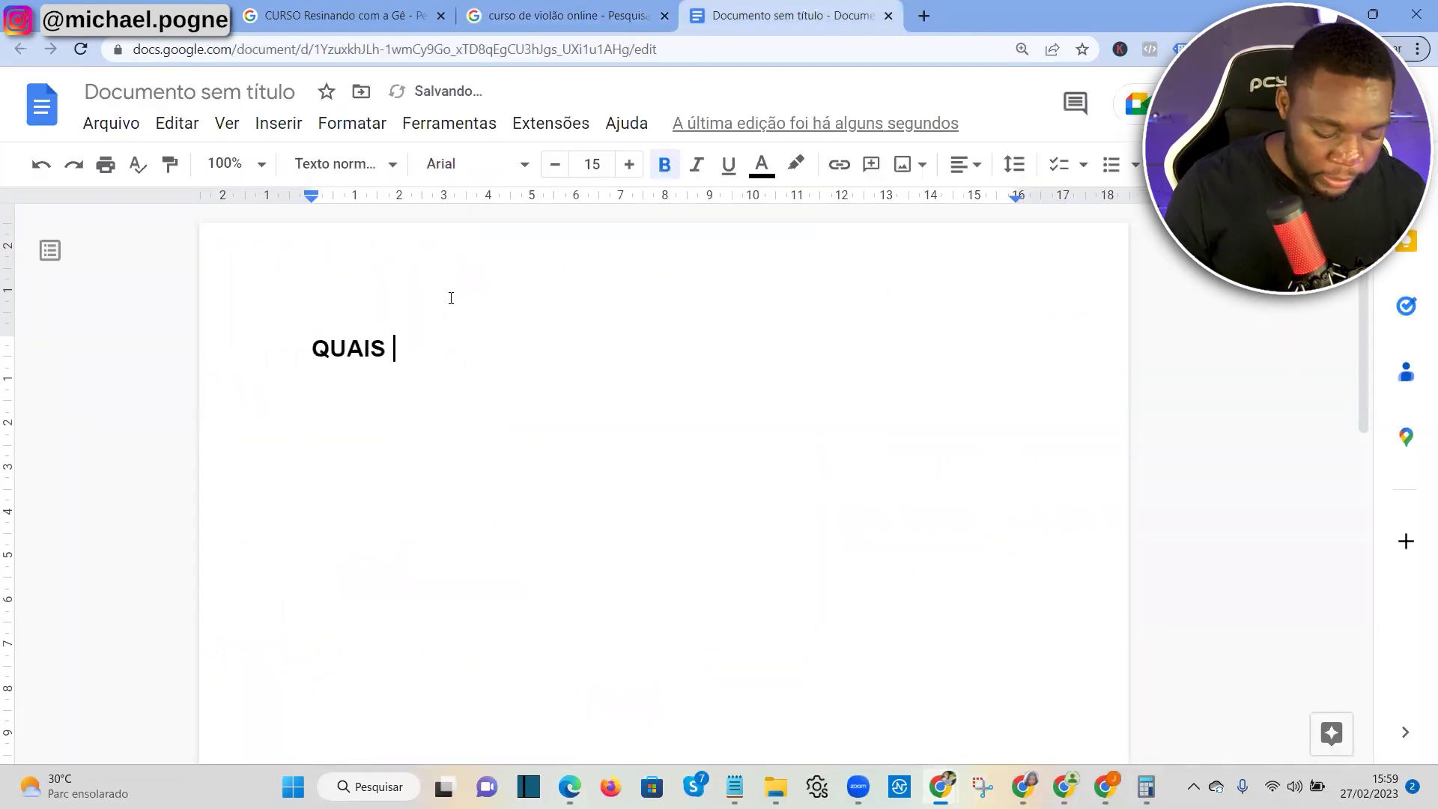
pyautogui.write('EXTENSÕES USAR?')
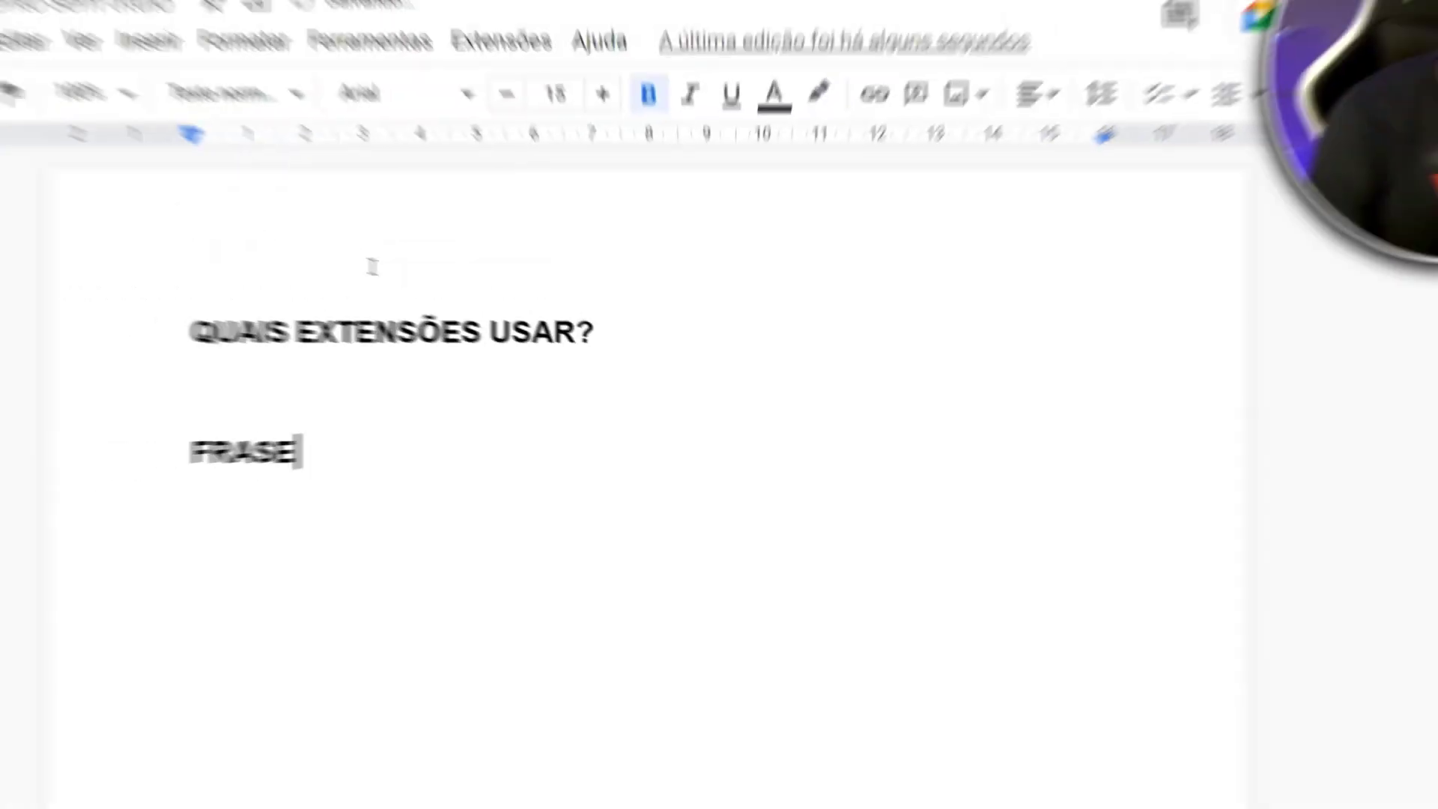
pyautogui.write('DE DESTAQUE')
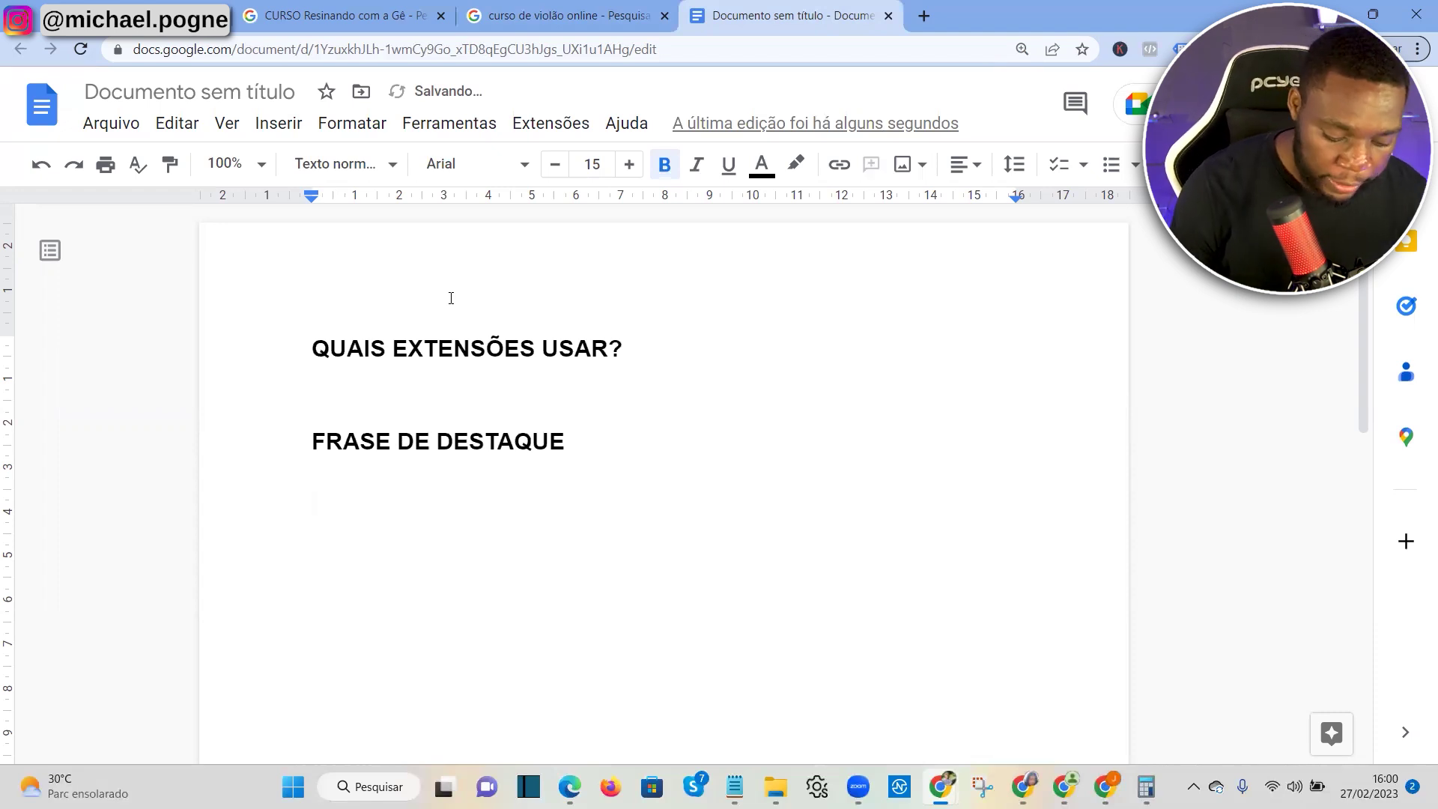
pyautogui.write('-')
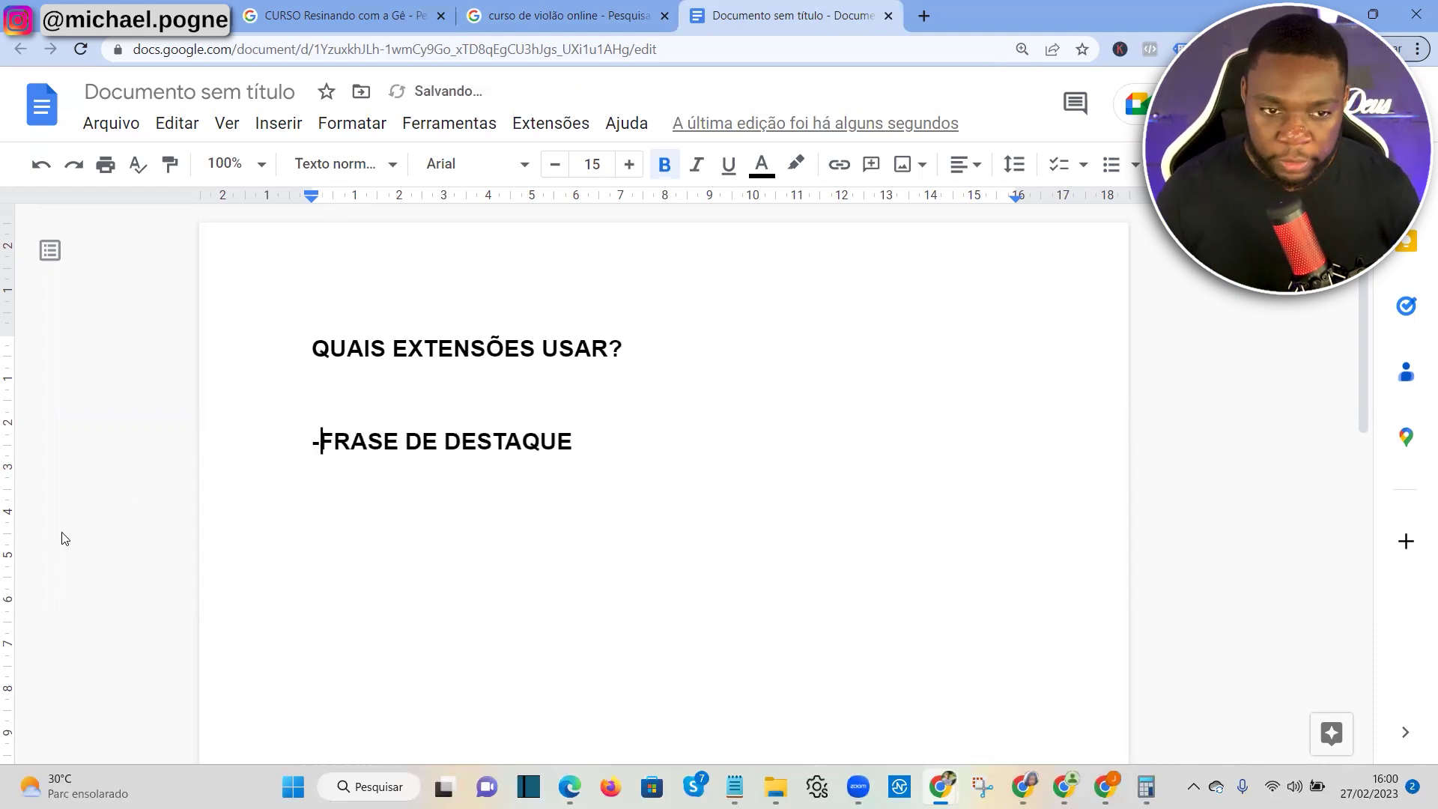
# Add "PROMOÇÃO" as the next dashed list item after "FRASE DE DESTAQUE"
pyautogui.click(693, 431)
pyautogui.press('Return')
pyautogui.write('PRO,MO')
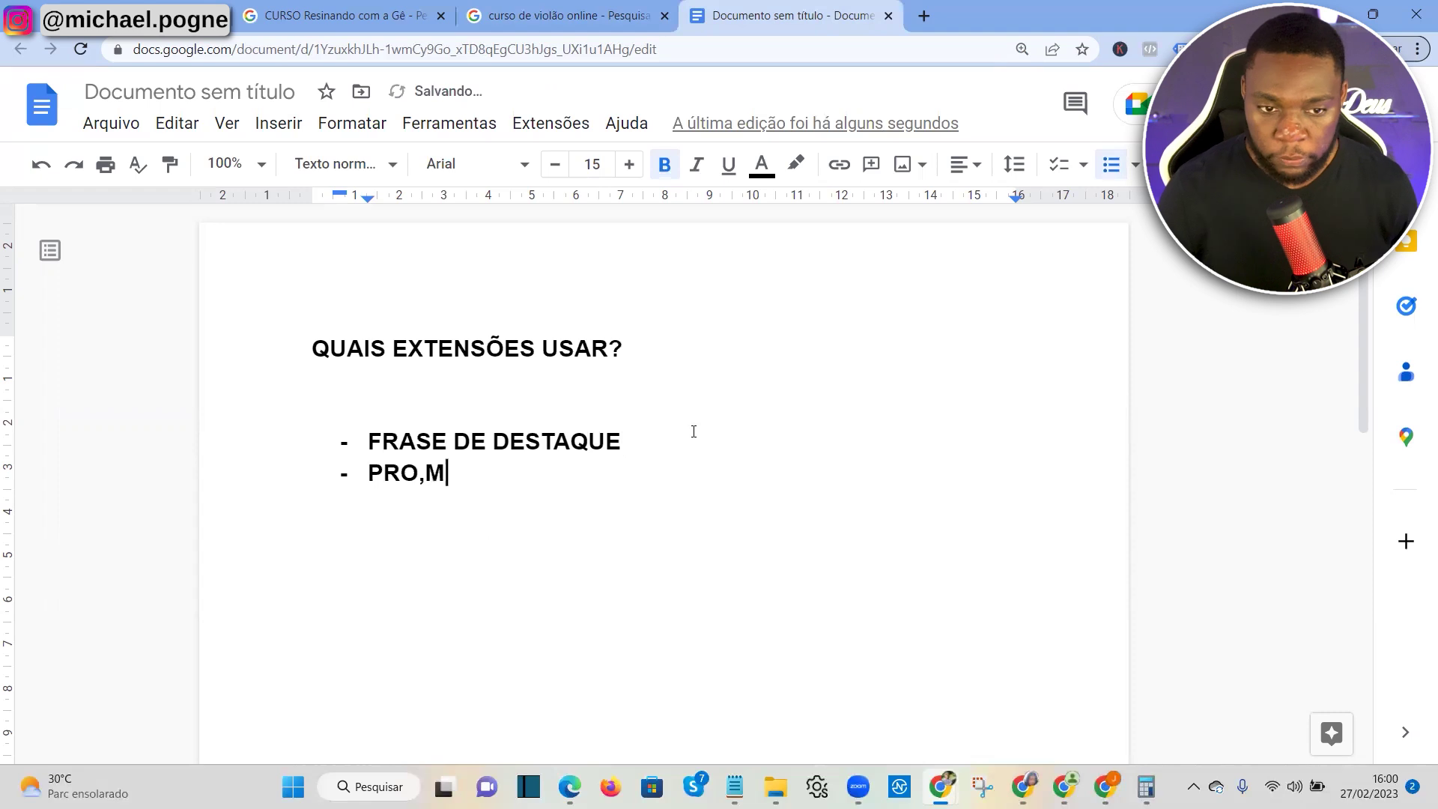
pyautogui.press('BackSpace')
pyautogui.press('BackSpace')
pyautogui.write('MOÇÃO')
pyautogui.press('Return')
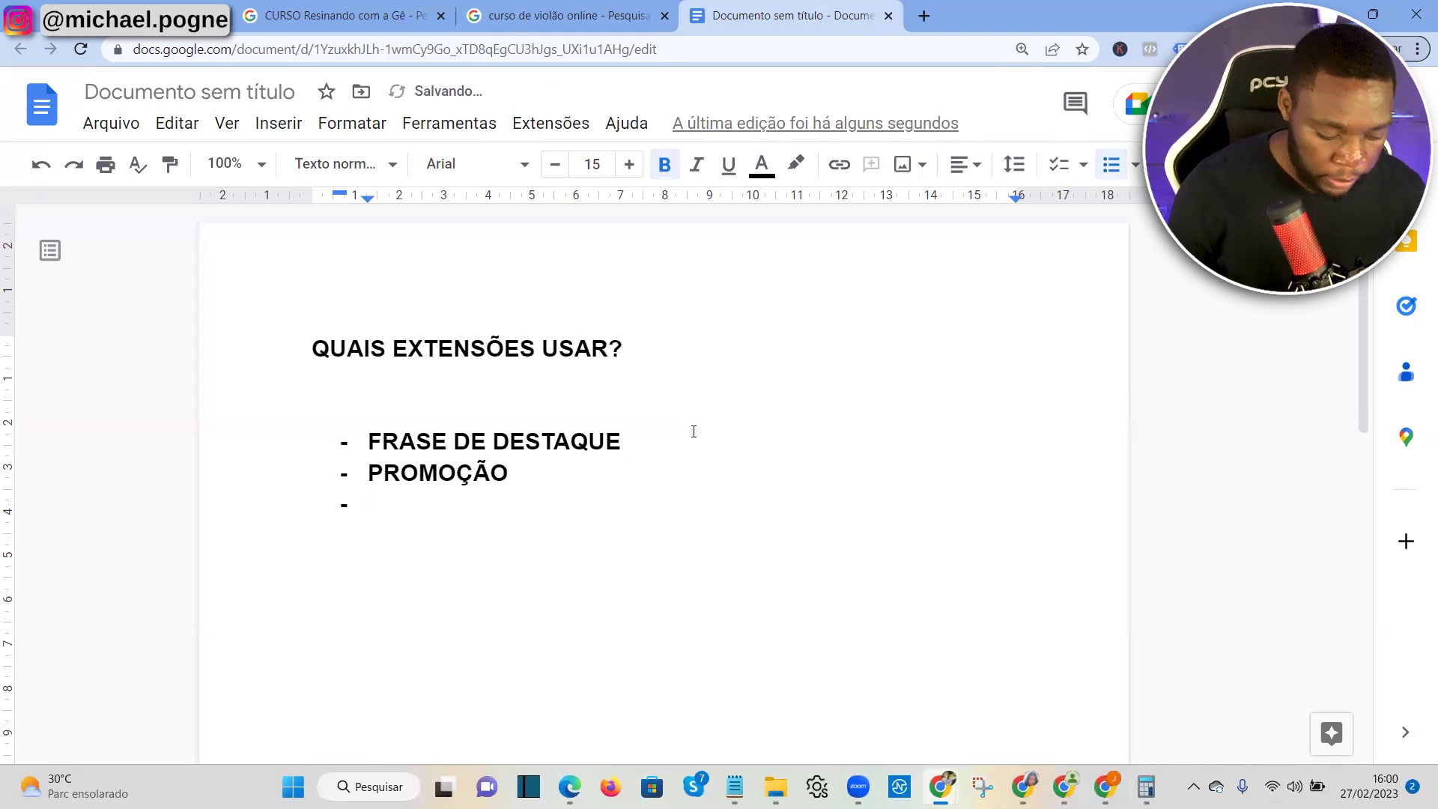
# Complete the list with the items "SNIPPETS ESTRUTURADO" and "SITELINK", and select the whole list
pyautogui.write('SNIPPETS ESTRU')
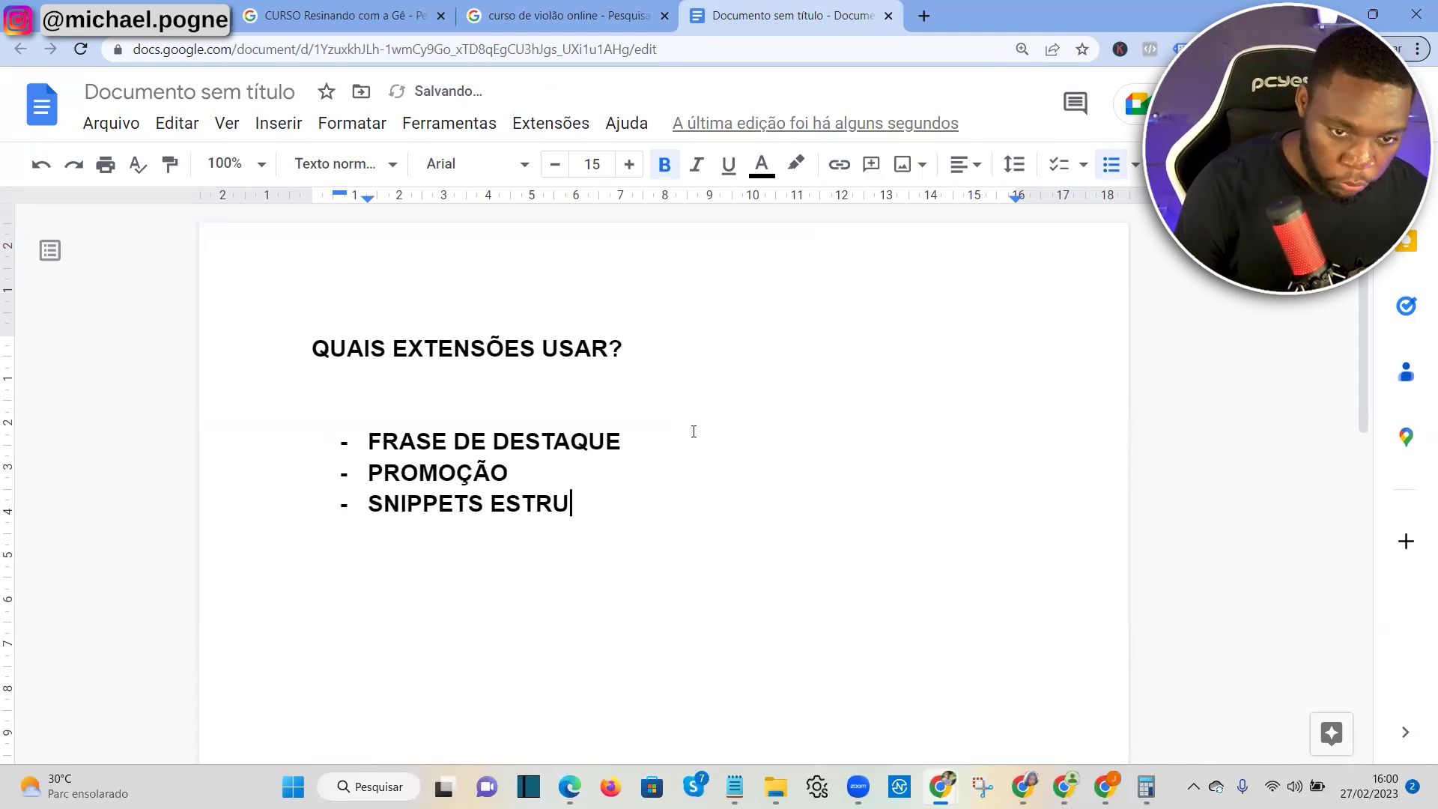
pyautogui.write('TURADO SI')
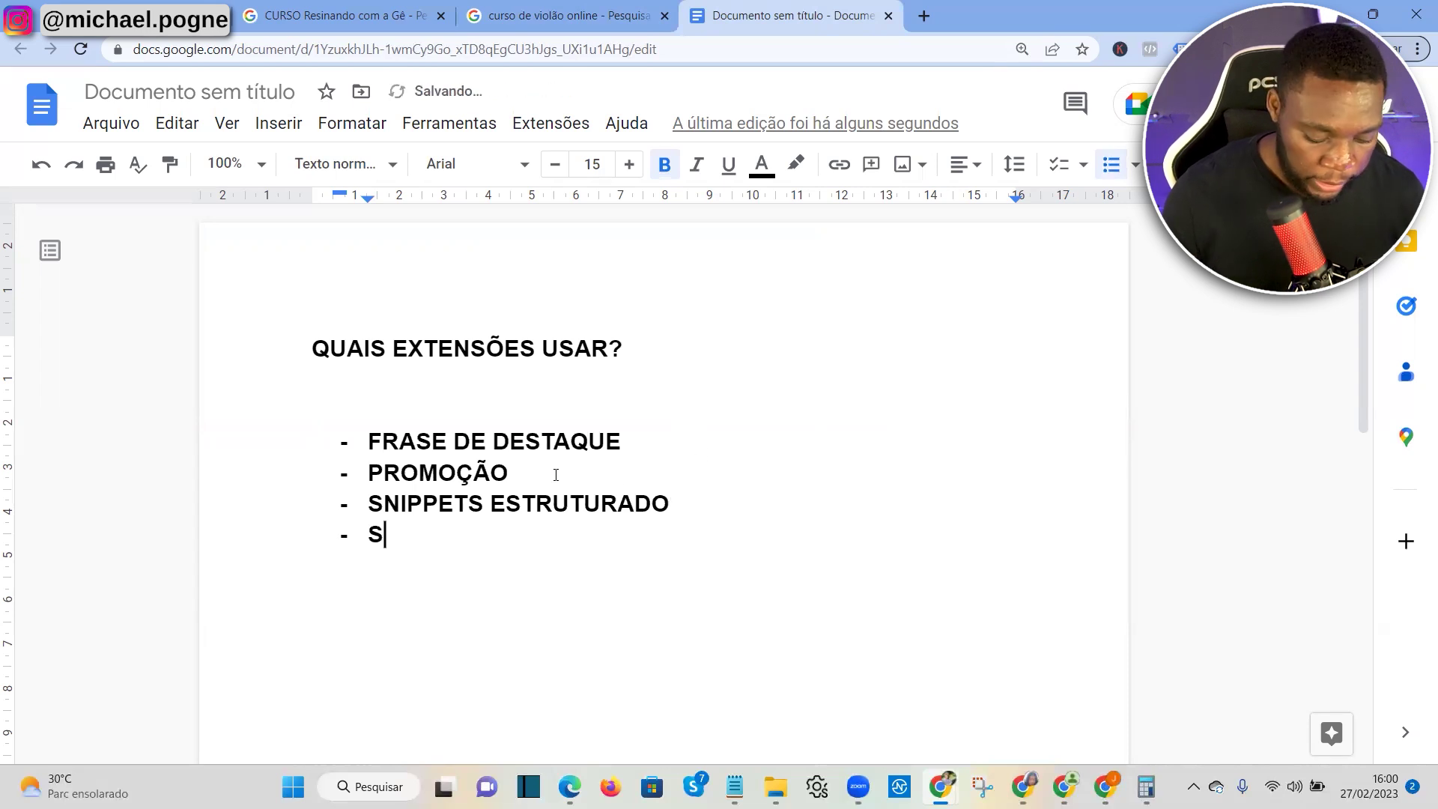
pyautogui.write('TELINK')
pyautogui.press('Return')
pyautogui.press('Return')
pyautogui.rightClick(529, 473)
pyautogui.press('Escape')
pyautogui.moveTo(496, 549); pyautogui.dragTo(380, 422)
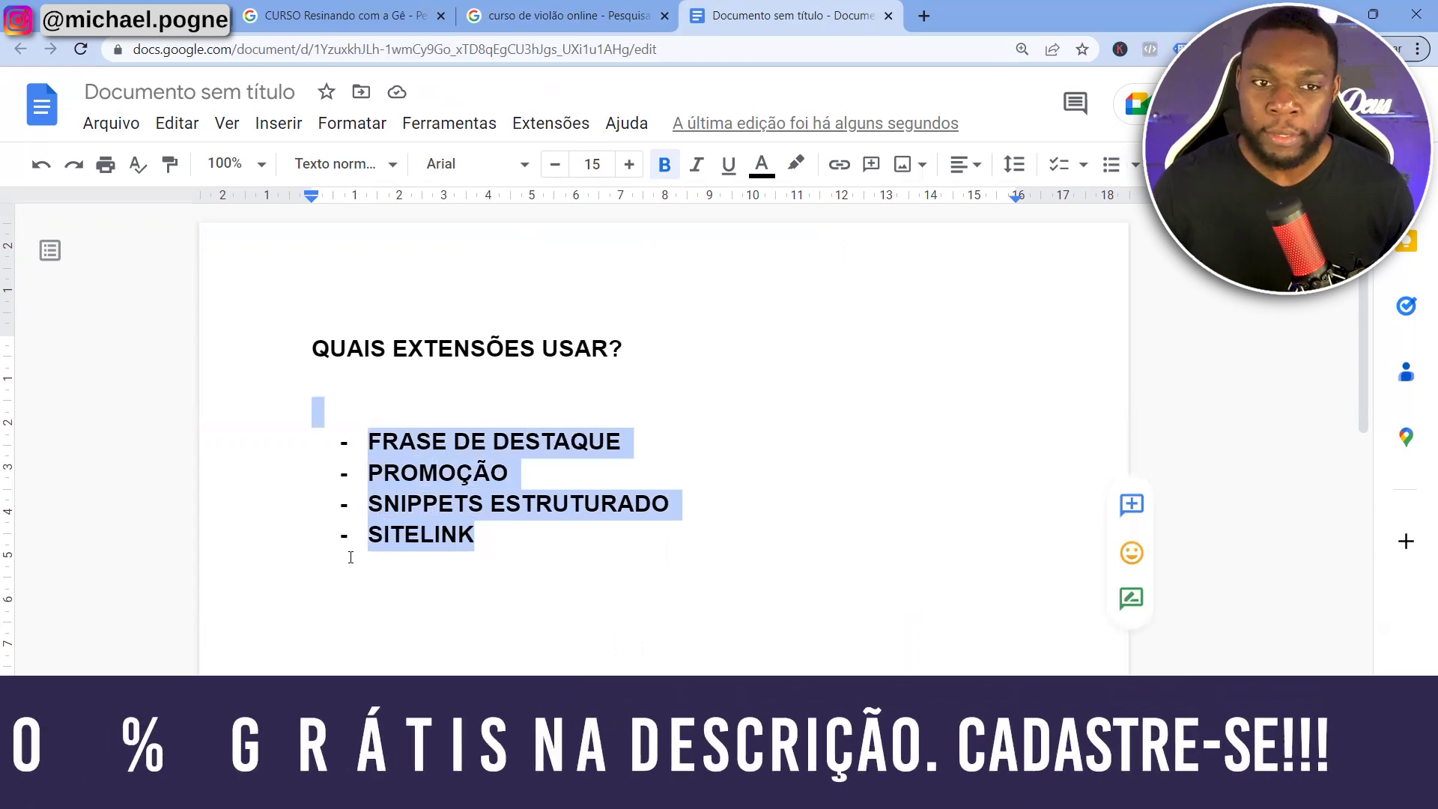
# Switch to Google Ads and start creating a new Frase de destaque resource for the campaign
pyautogui.hotkey('alt', 'Tab')
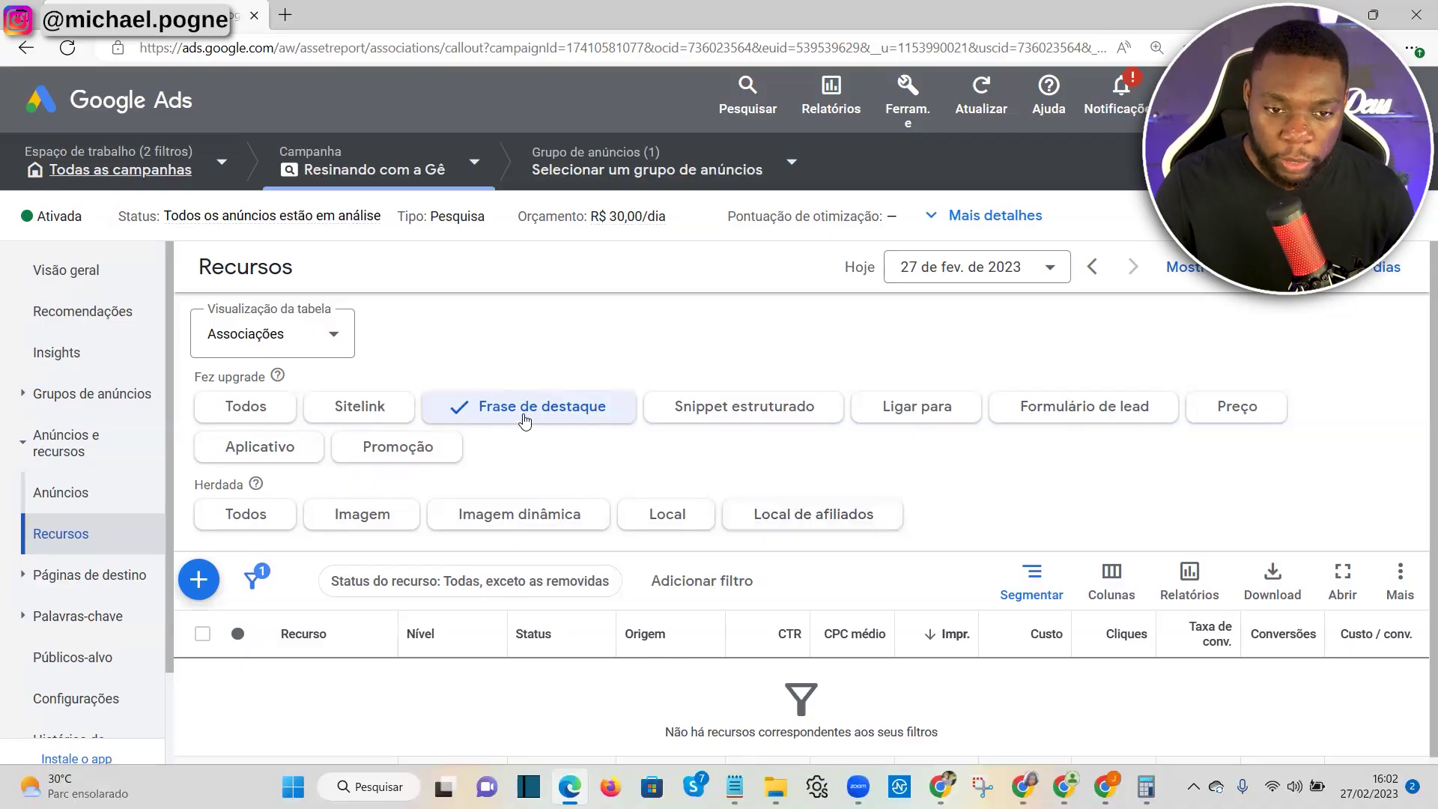
pyautogui.click(527, 419)
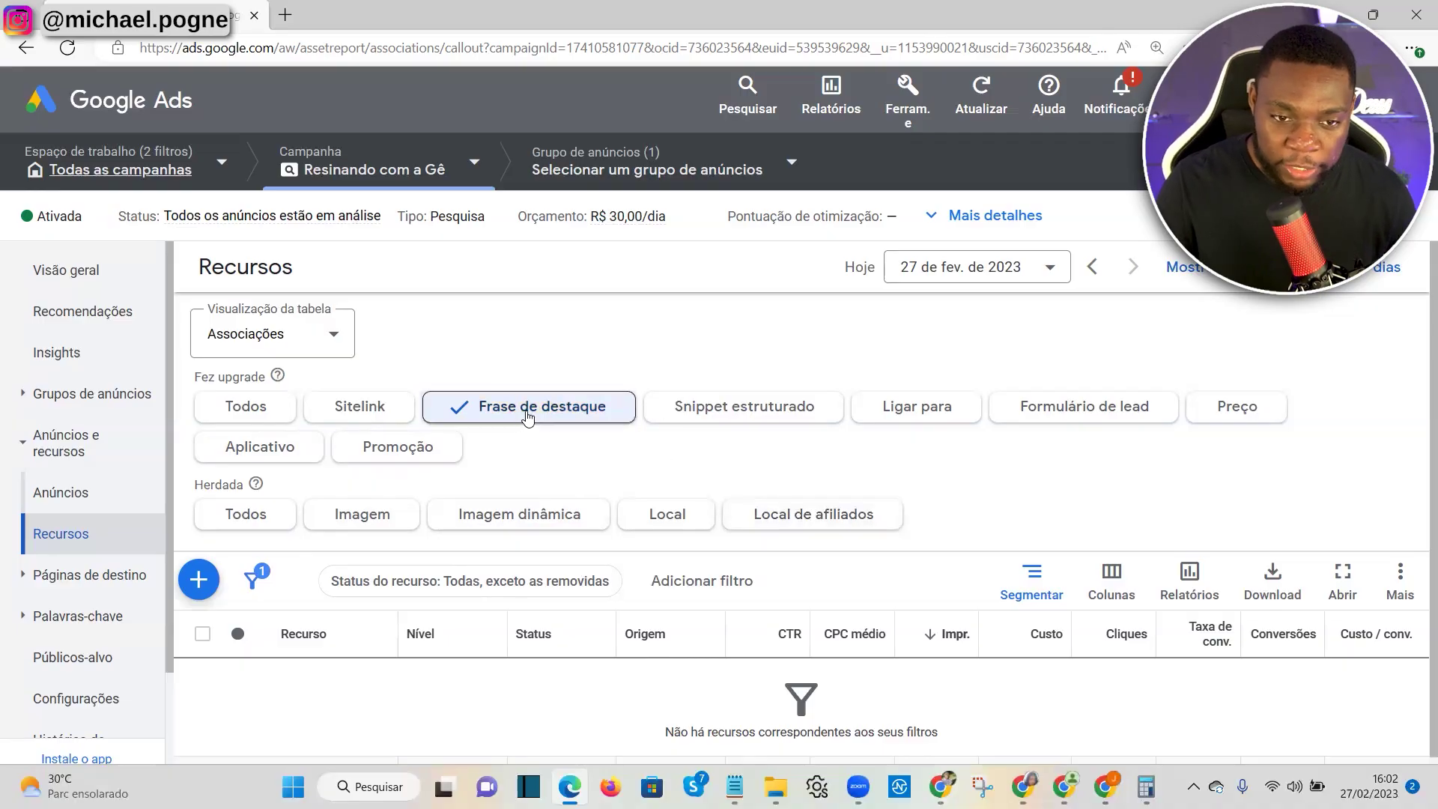
pyautogui.scroll(-1, 438, 438)
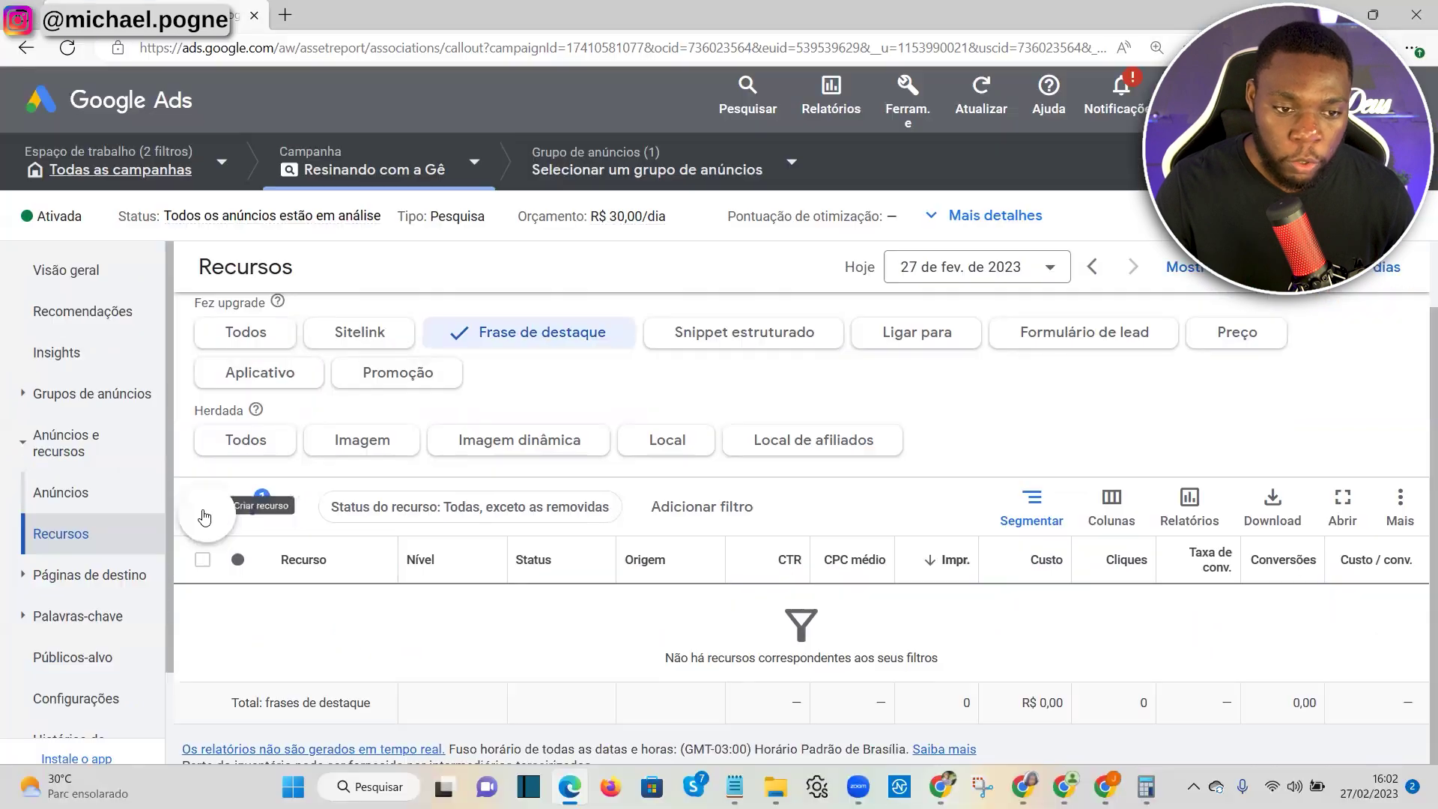
pyautogui.click(292, 562)
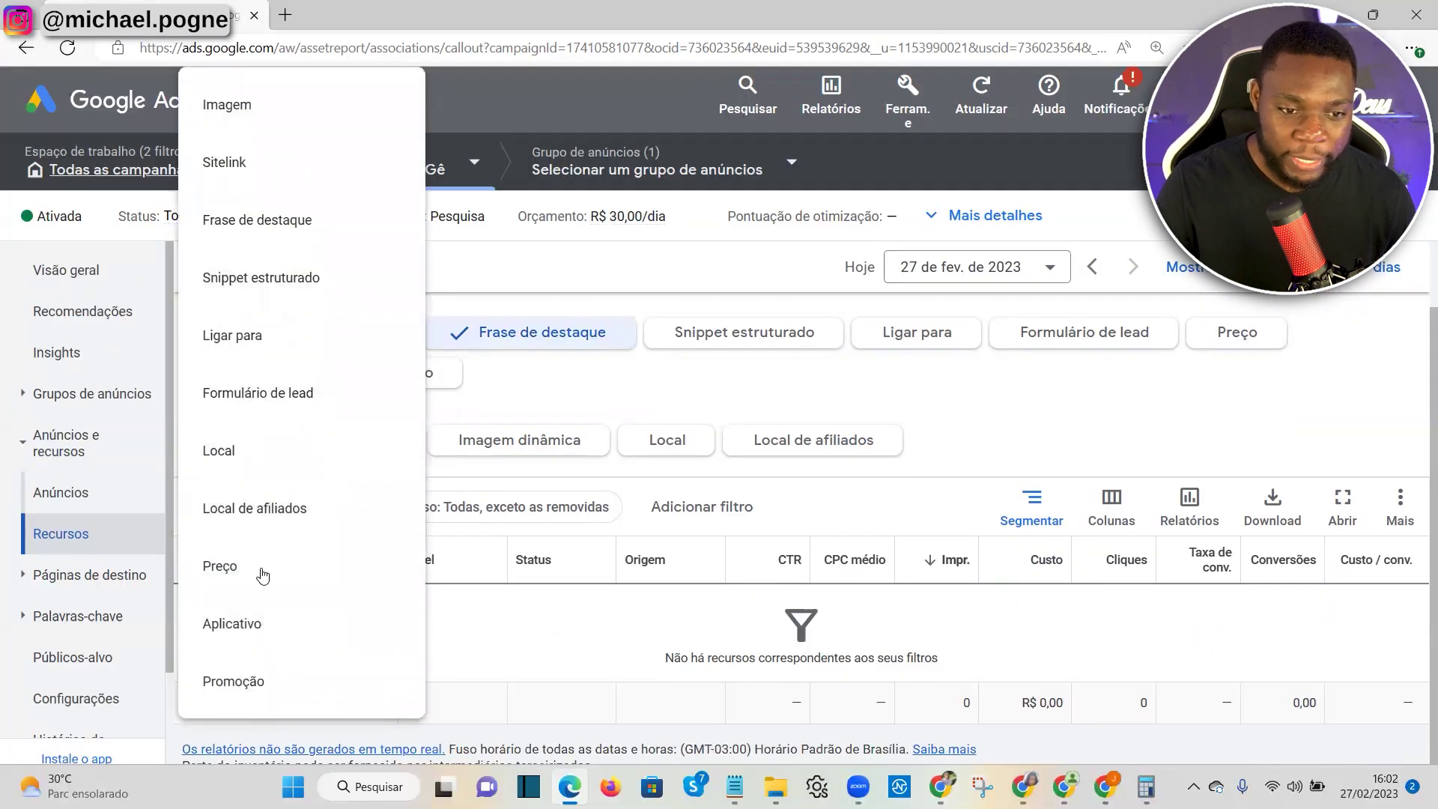
pyautogui.click(255, 220)
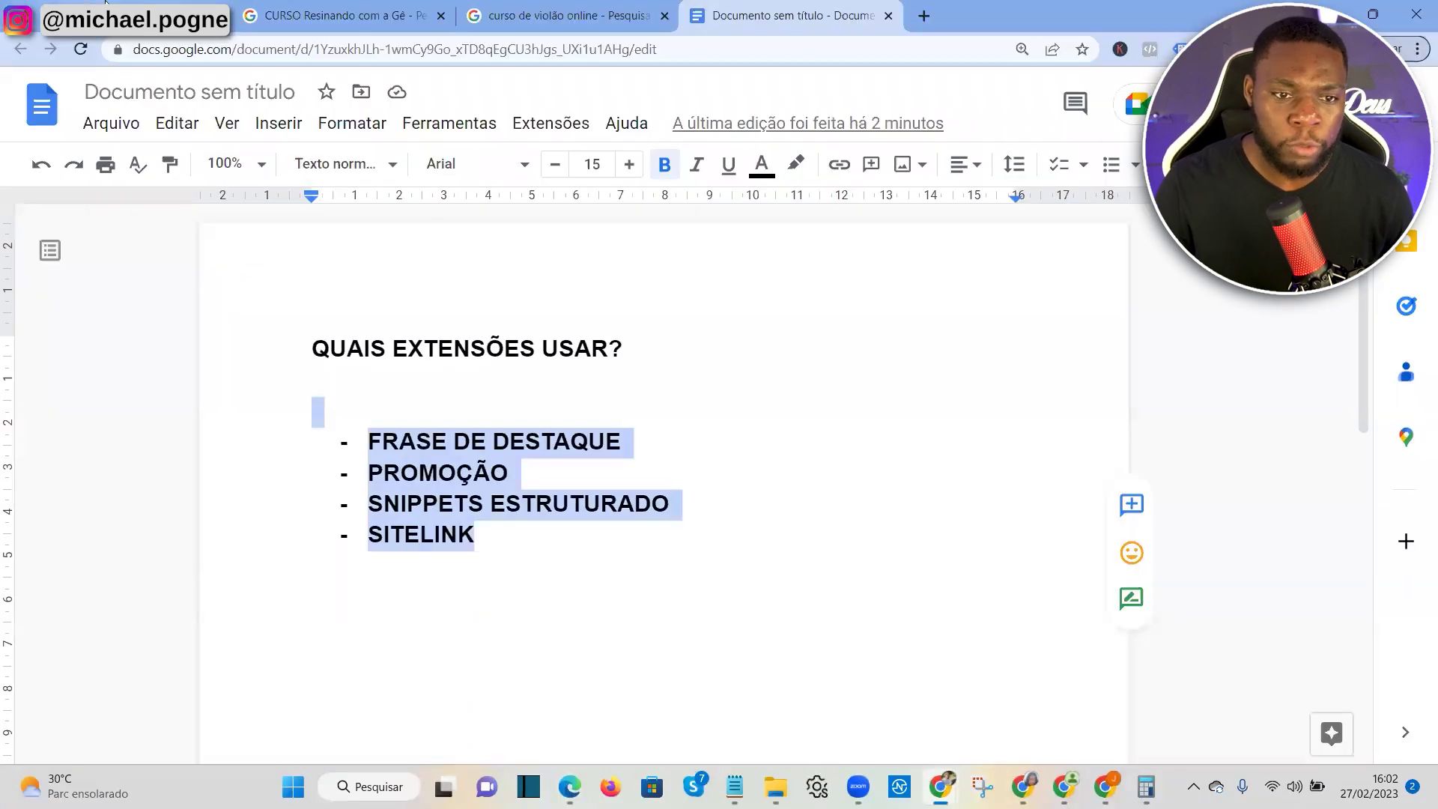
# Switch to Hotmart and open the sales page of Resinando com a Gê from the product's affiliate links
pyautogui.click(105, 9)
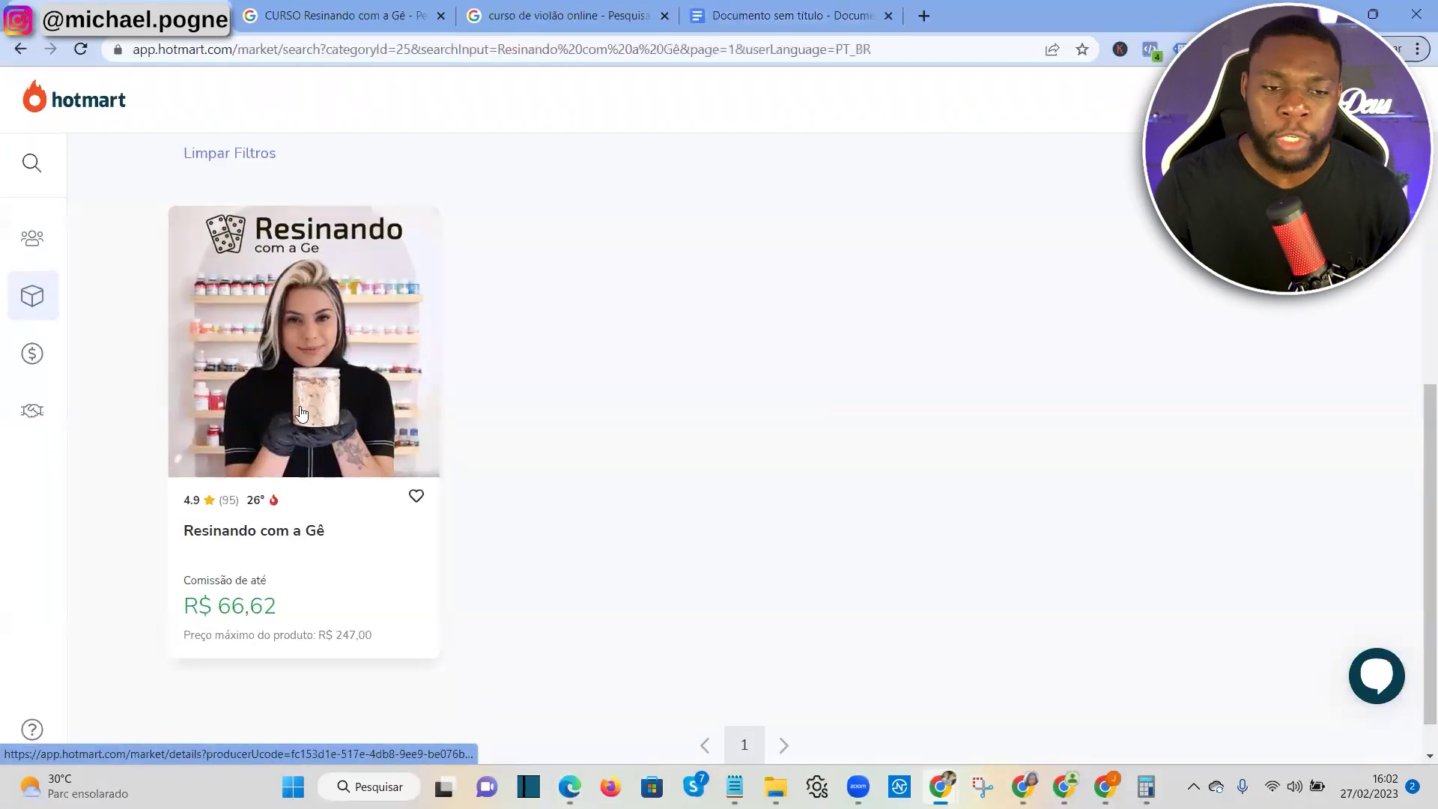
pyautogui.click(266, 367)
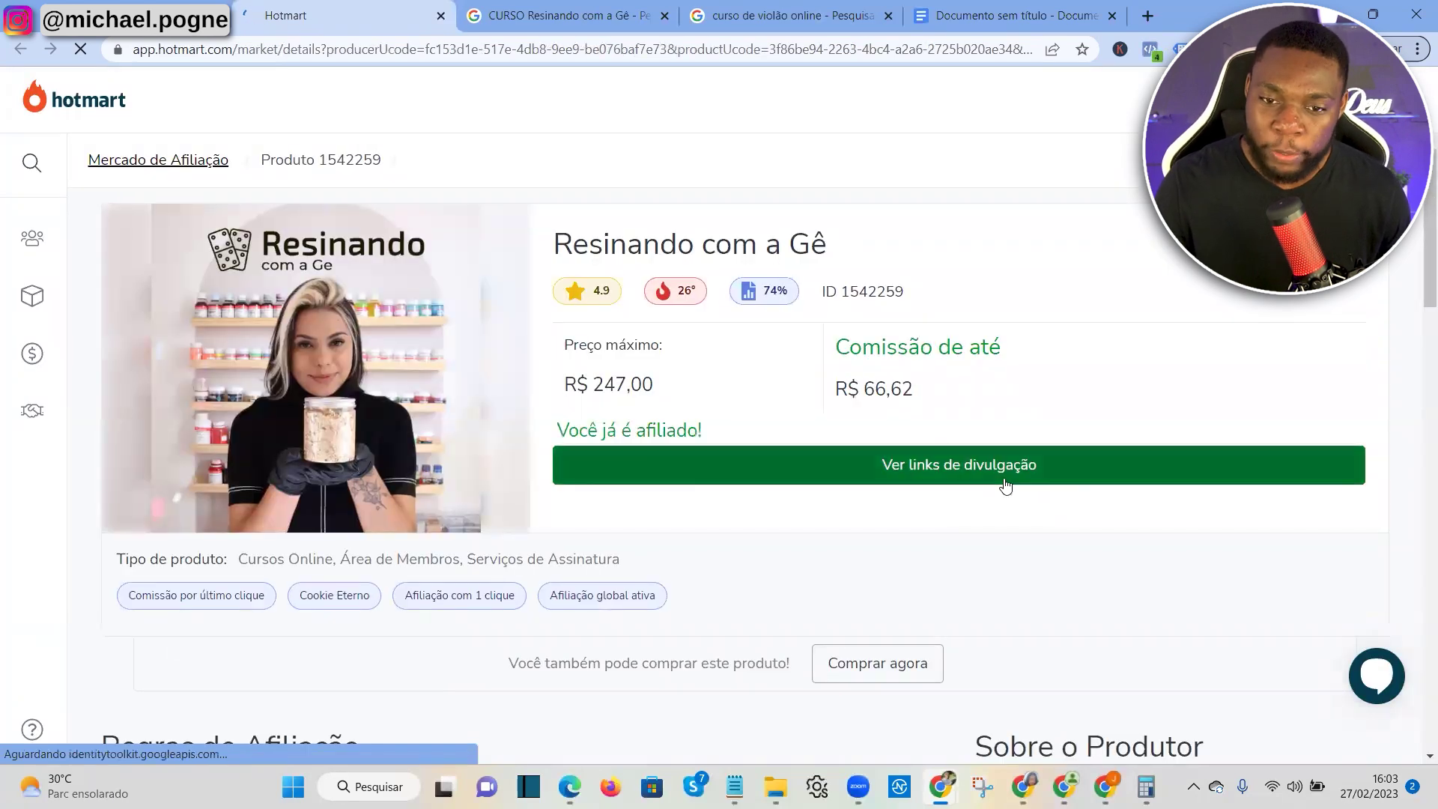
pyautogui.click(924, 469)
pyautogui.scroll(-3, 210, 517)
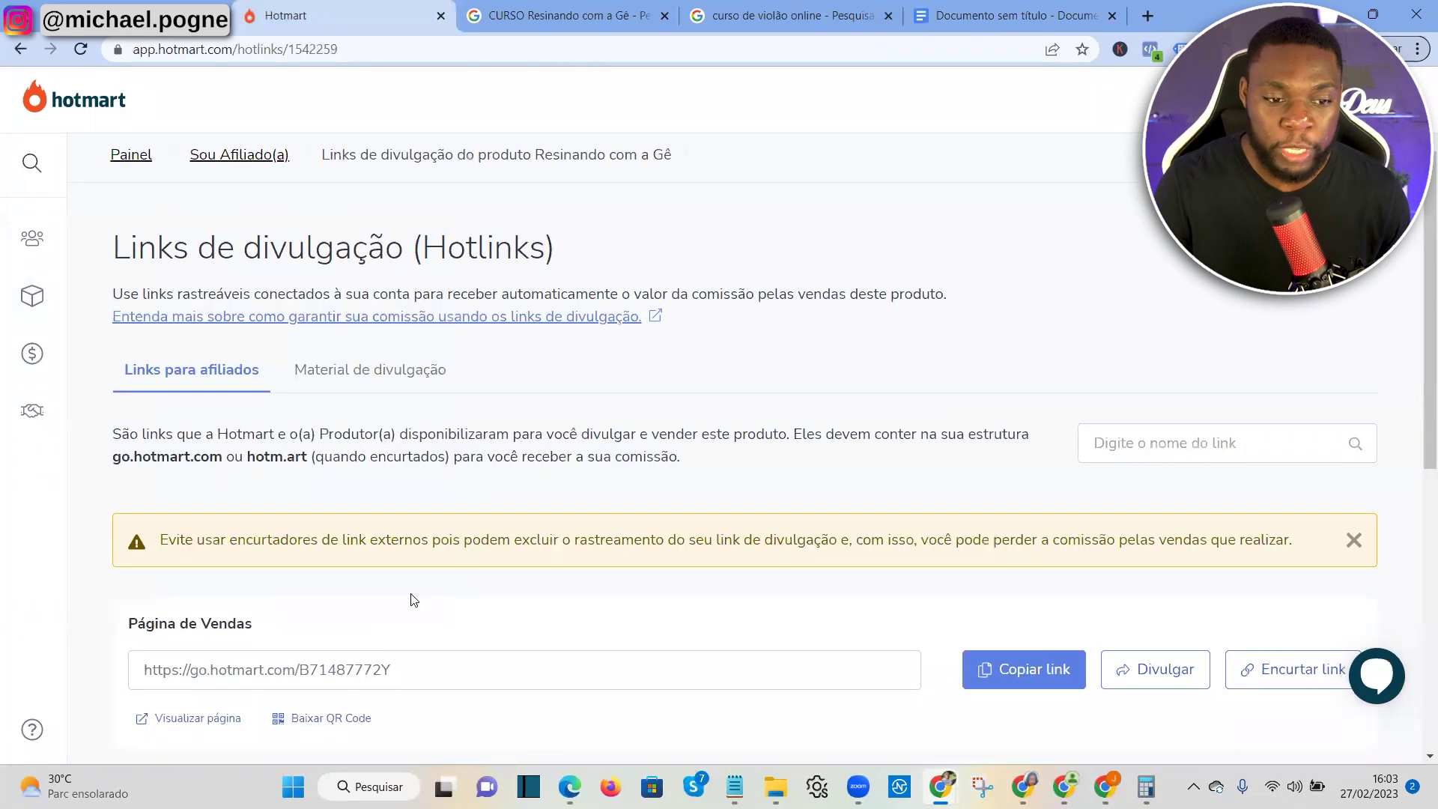
pyautogui.click(210, 514)
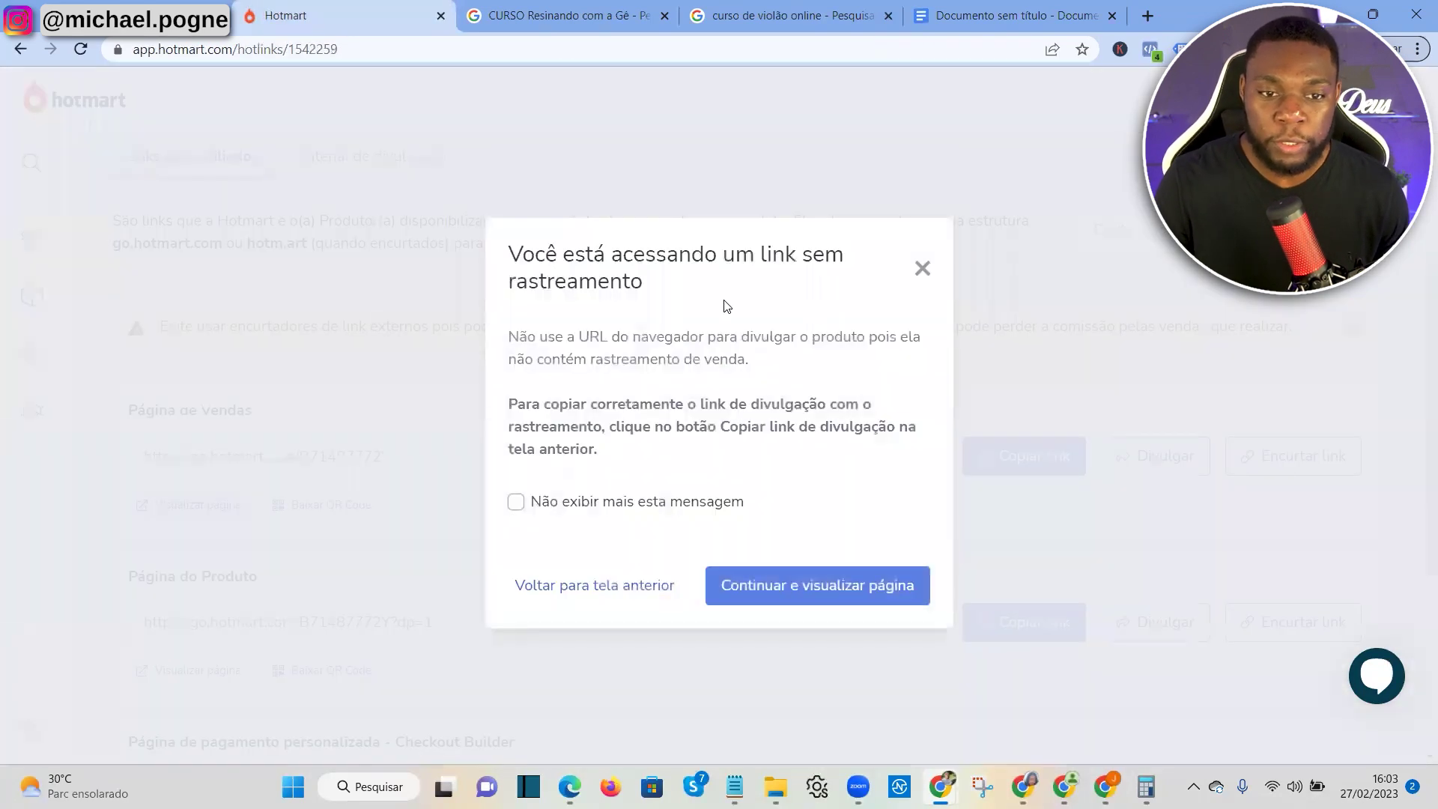
pyautogui.click(820, 579)
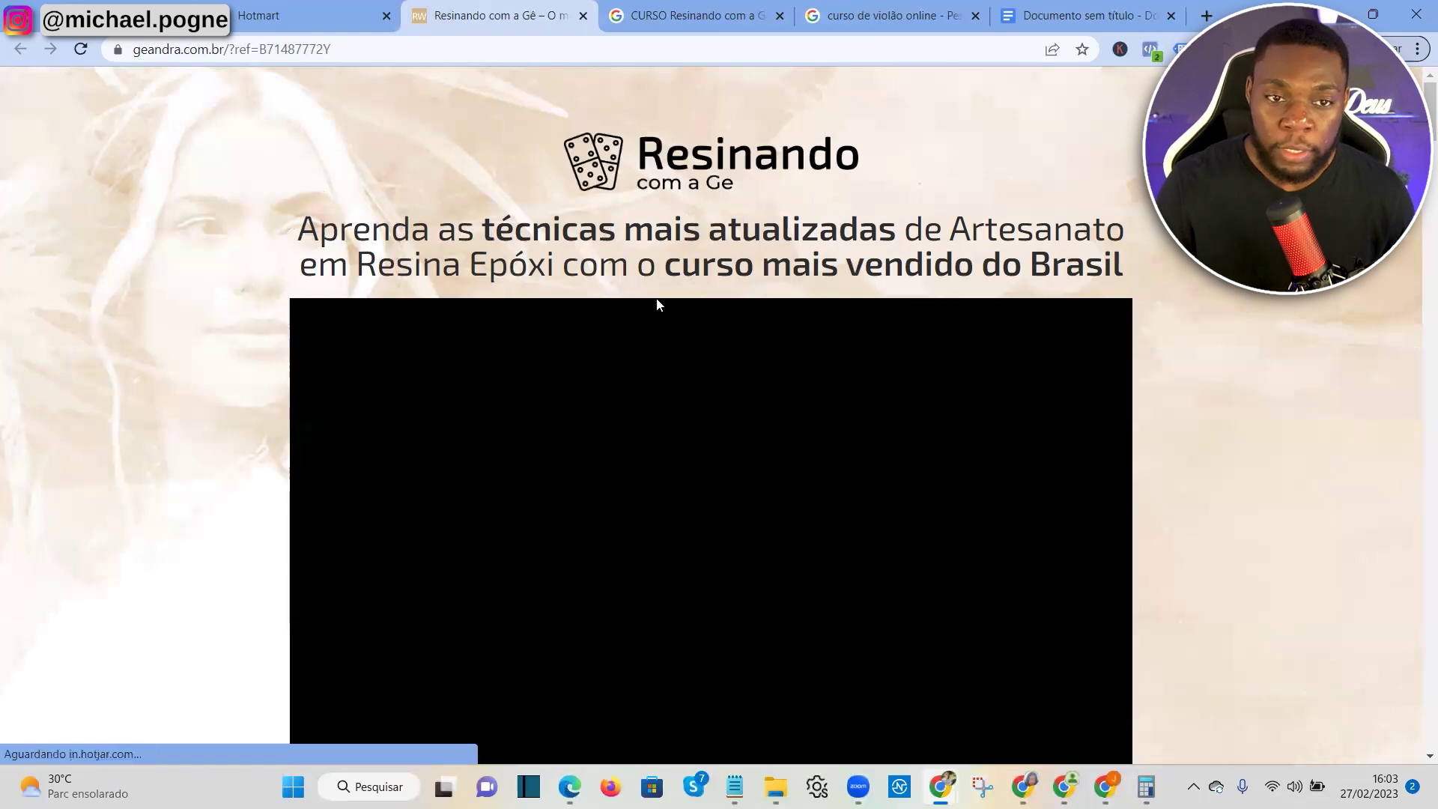
# Switch to Google Ads and extend the callout form with additional text fields up to Texto da frase de destaque 10
pyautogui.hotkey('alt', 'Tab')
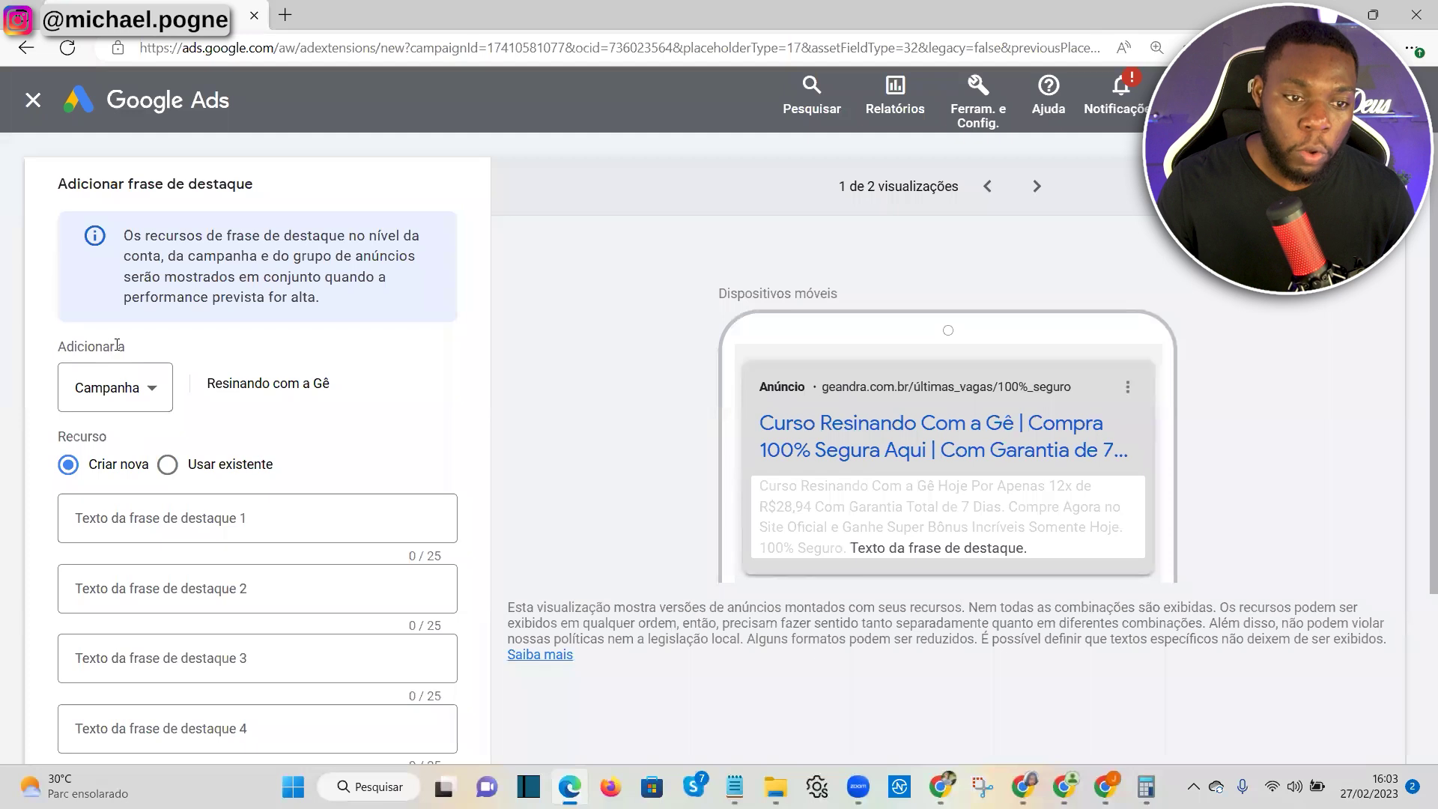
pyautogui.moveTo(125, 183); pyautogui.dragTo(253, 185)
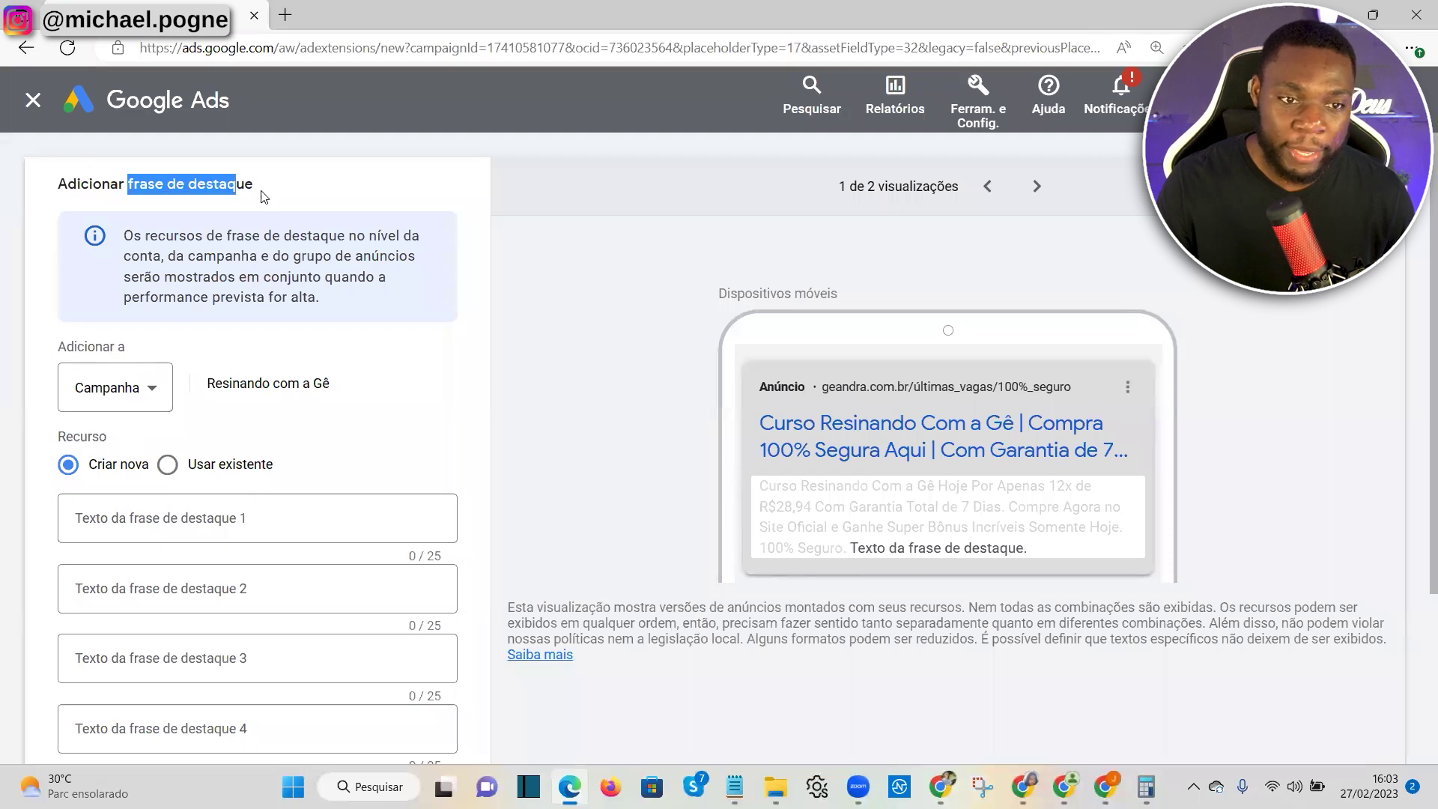
pyautogui.scroll(-3, 224, 577)
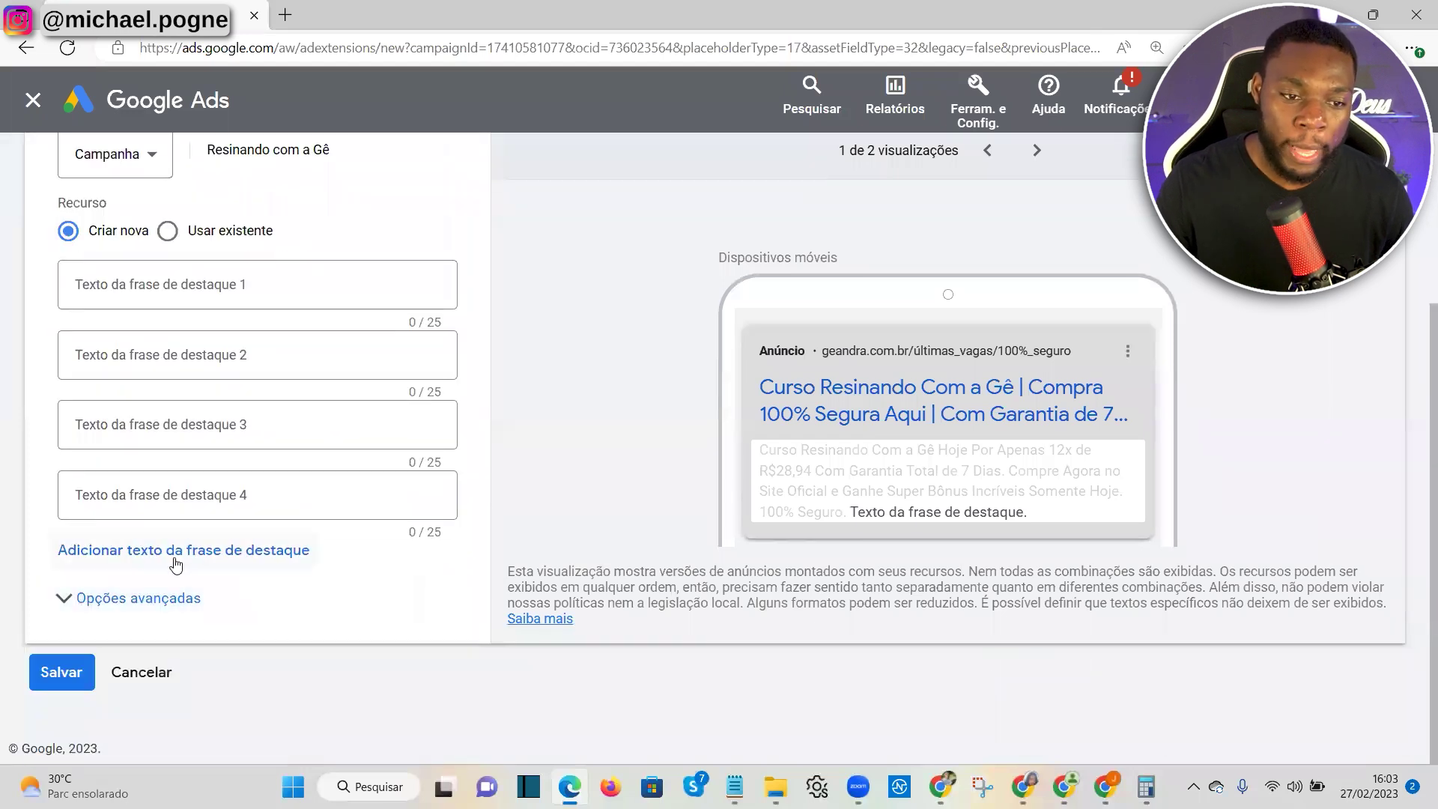
pyautogui.click(146, 554)
pyautogui.scroll(-1, 157, 585)
pyautogui.click(149, 550)
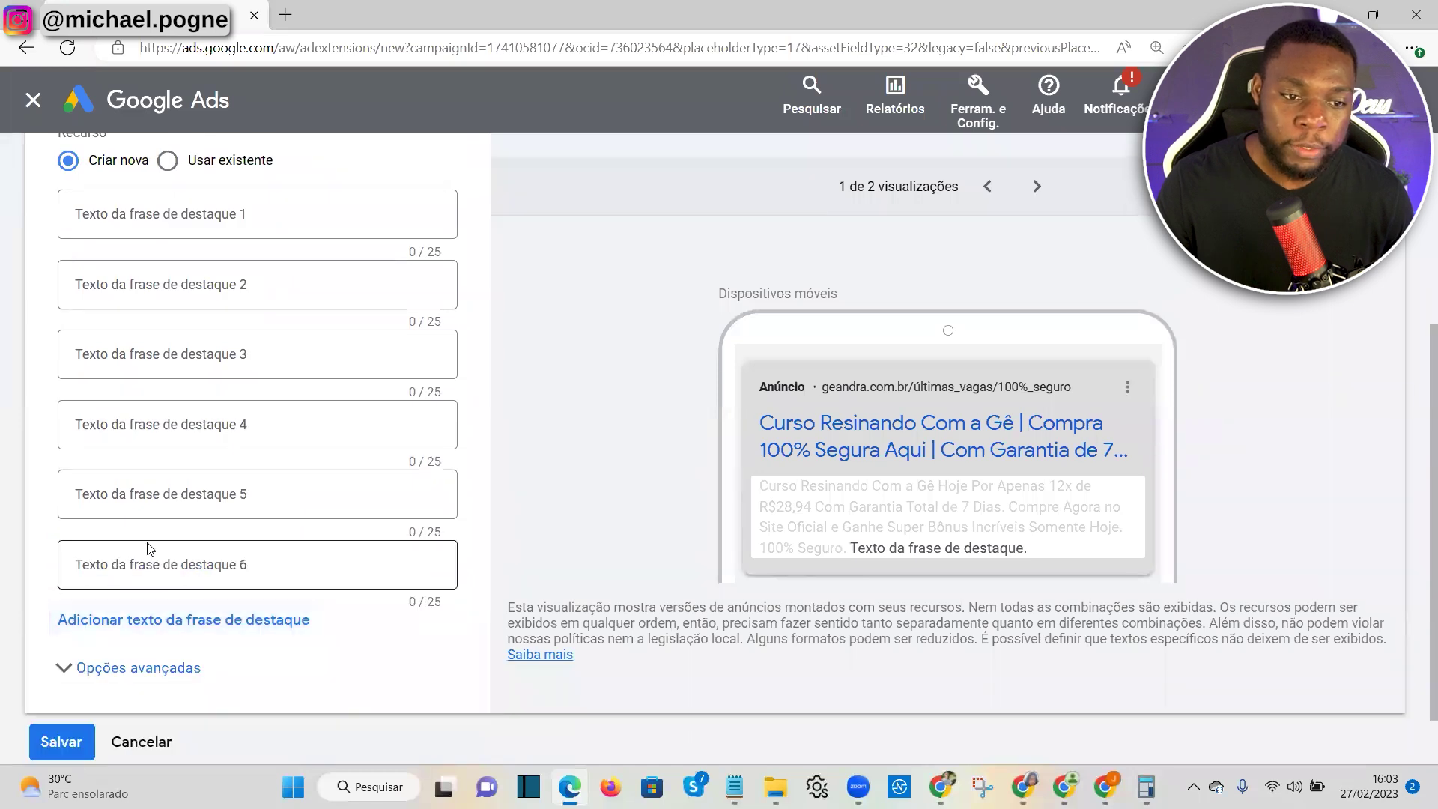
pyautogui.scroll(-1, 154, 591)
pyautogui.click(139, 552)
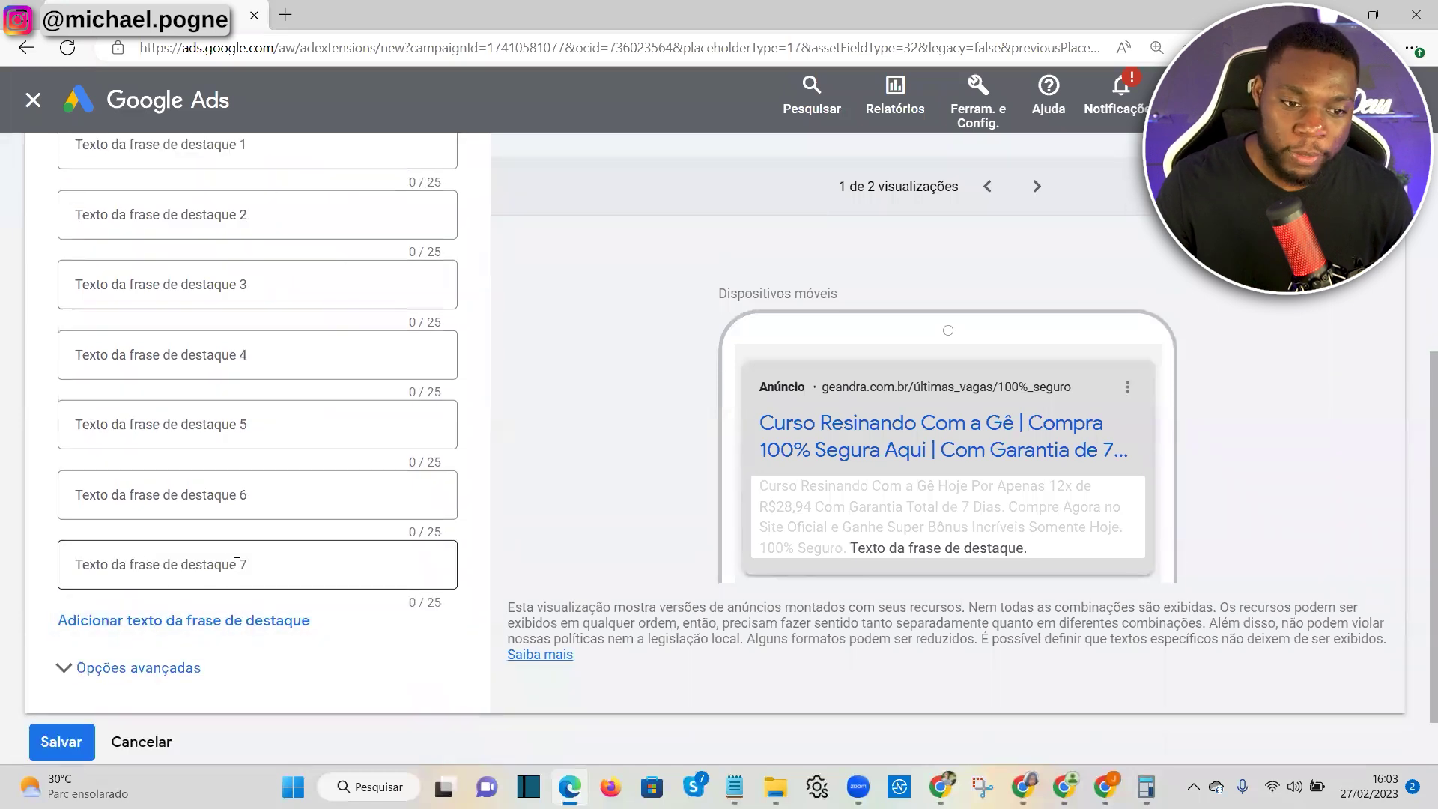
pyautogui.click(202, 621)
pyautogui.click(241, 682)
pyautogui.scroll(-2, 197, 642)
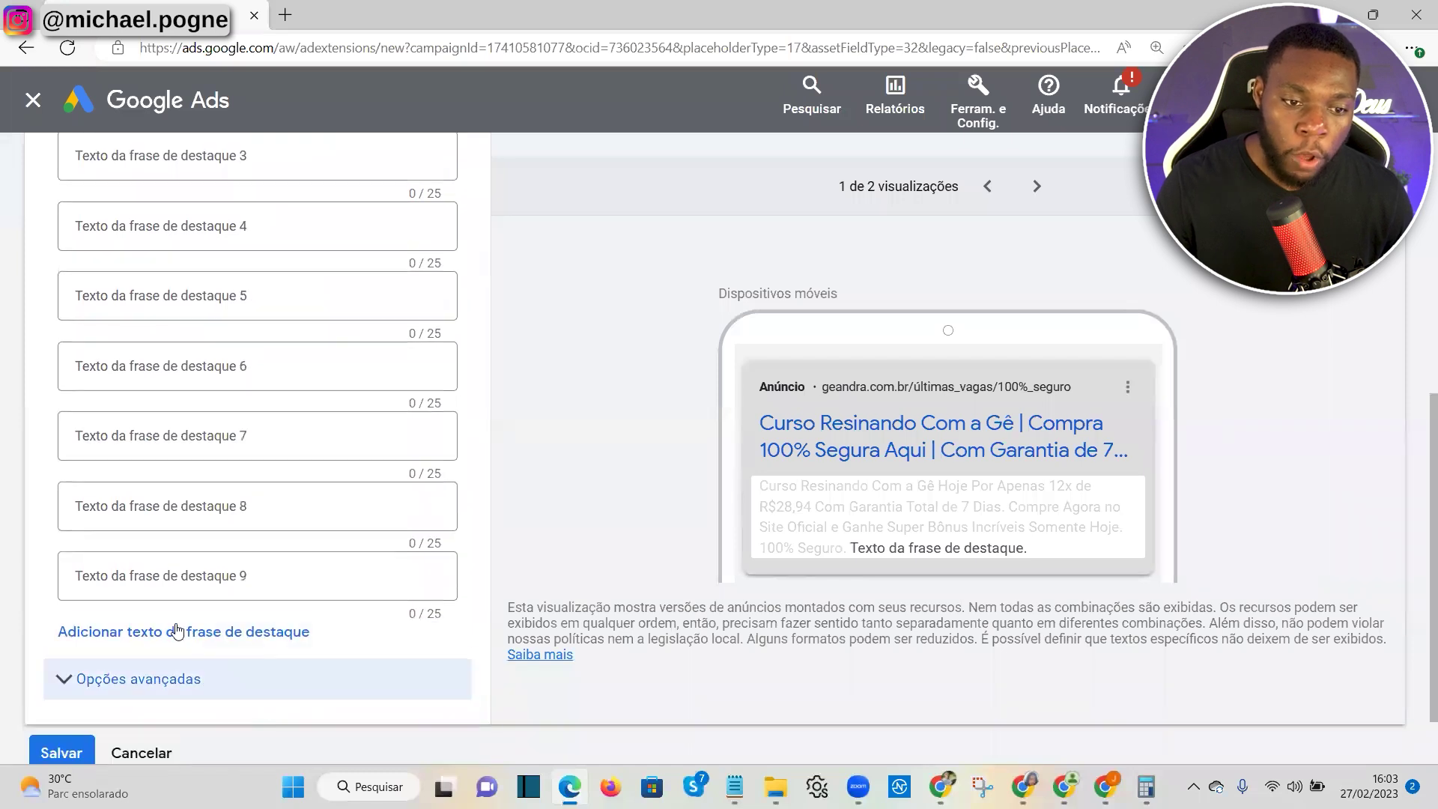
pyautogui.click(184, 631)
pyautogui.scroll(-2, 184, 599)
pyautogui.scroll(7, 240, 517)
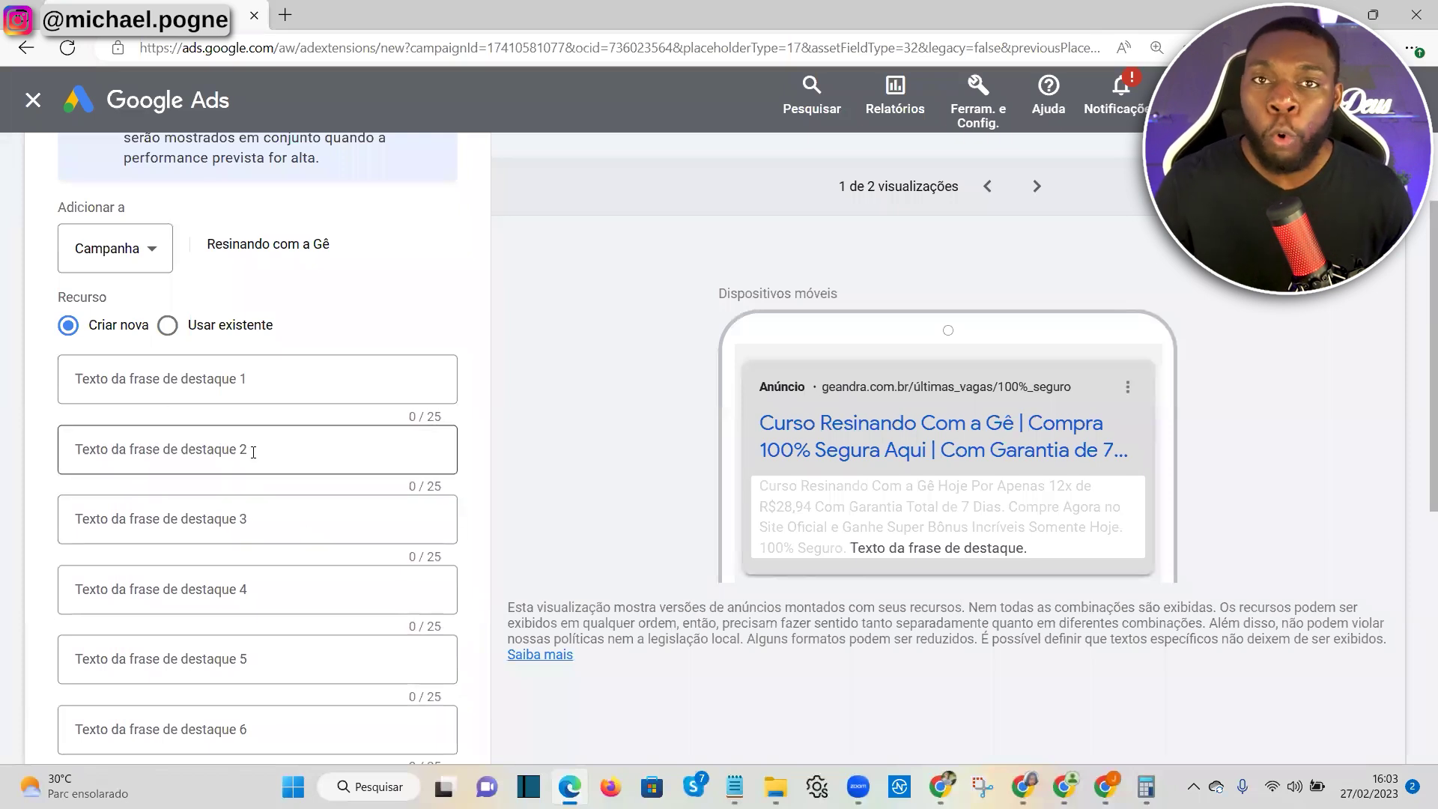
# Expand the advanced options of the callout form and review the start date, end date, days and hours settings
pyautogui.scroll(-7, 117, 402)
pyautogui.scroll(4, 85, 322)
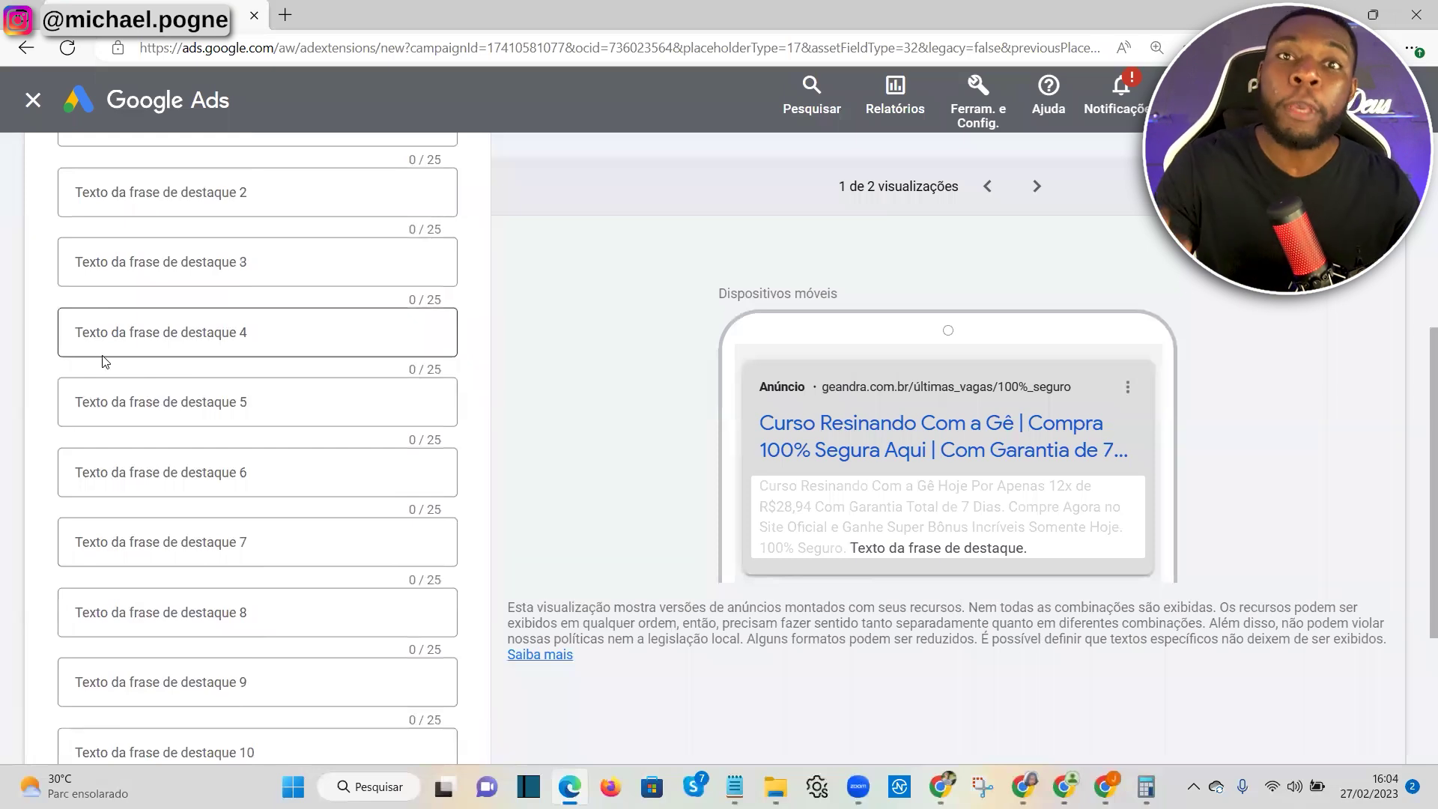
pyautogui.scroll(3, 245, 365)
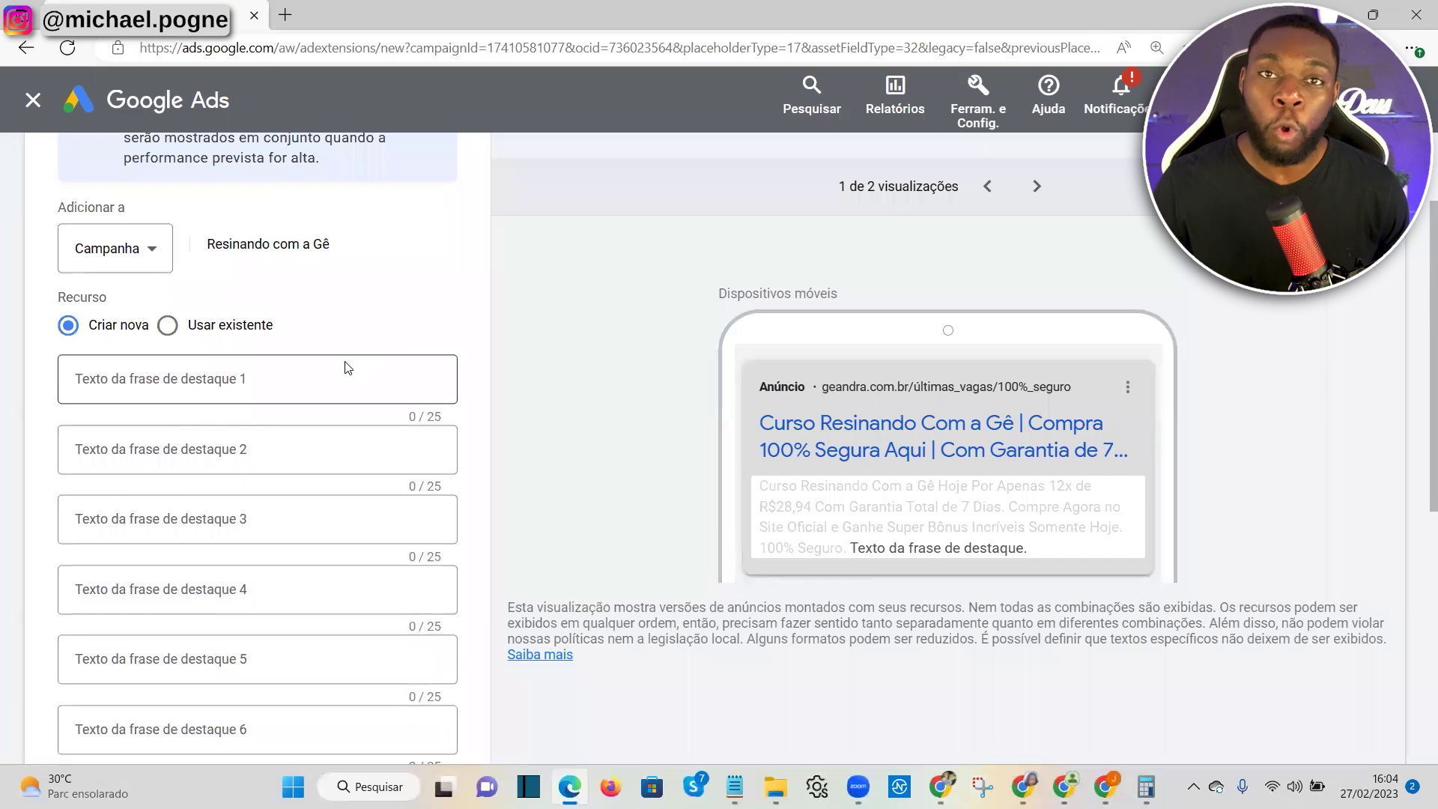
pyautogui.scroll(-7, 348, 371)
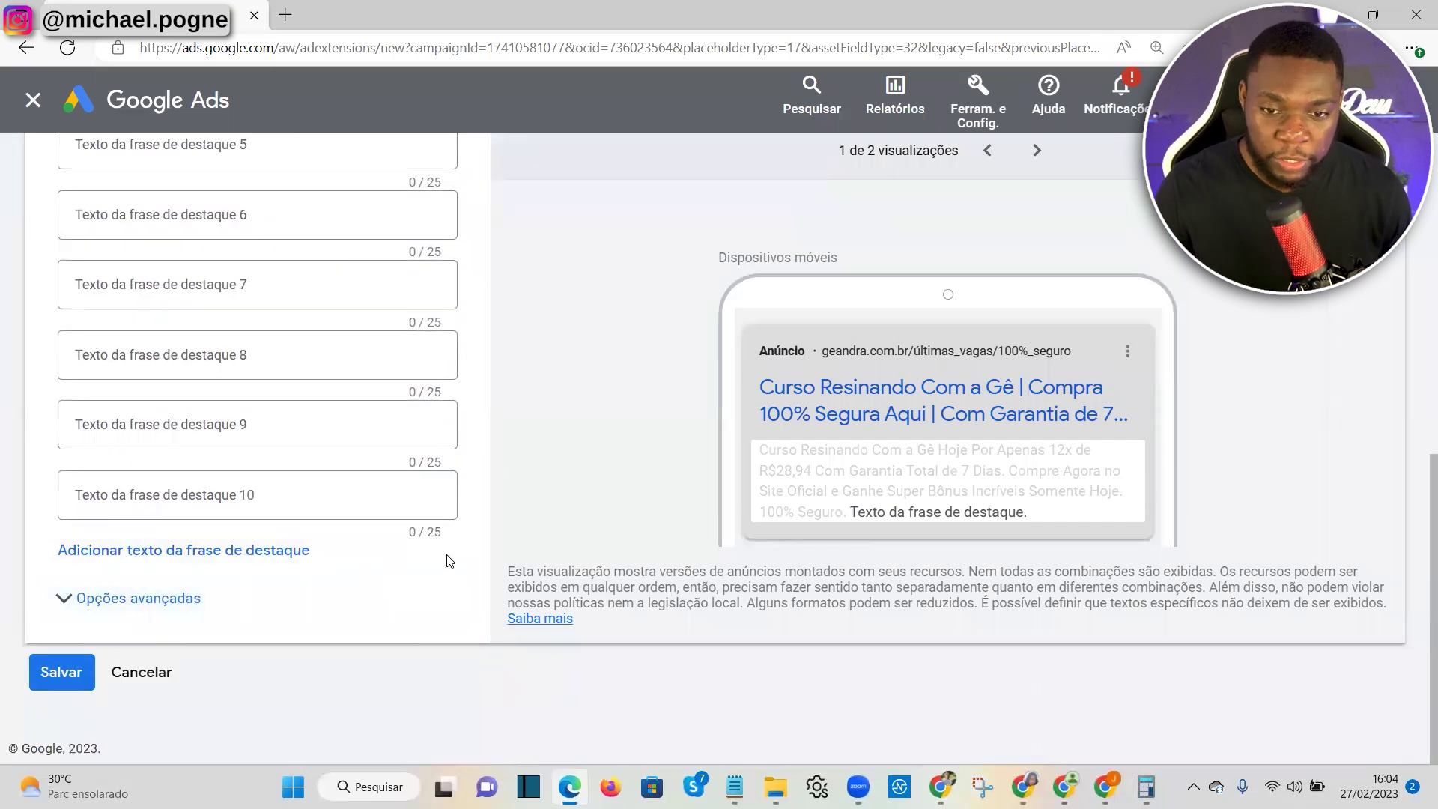
pyautogui.click(143, 597)
pyautogui.scroll(-3, 292, 497)
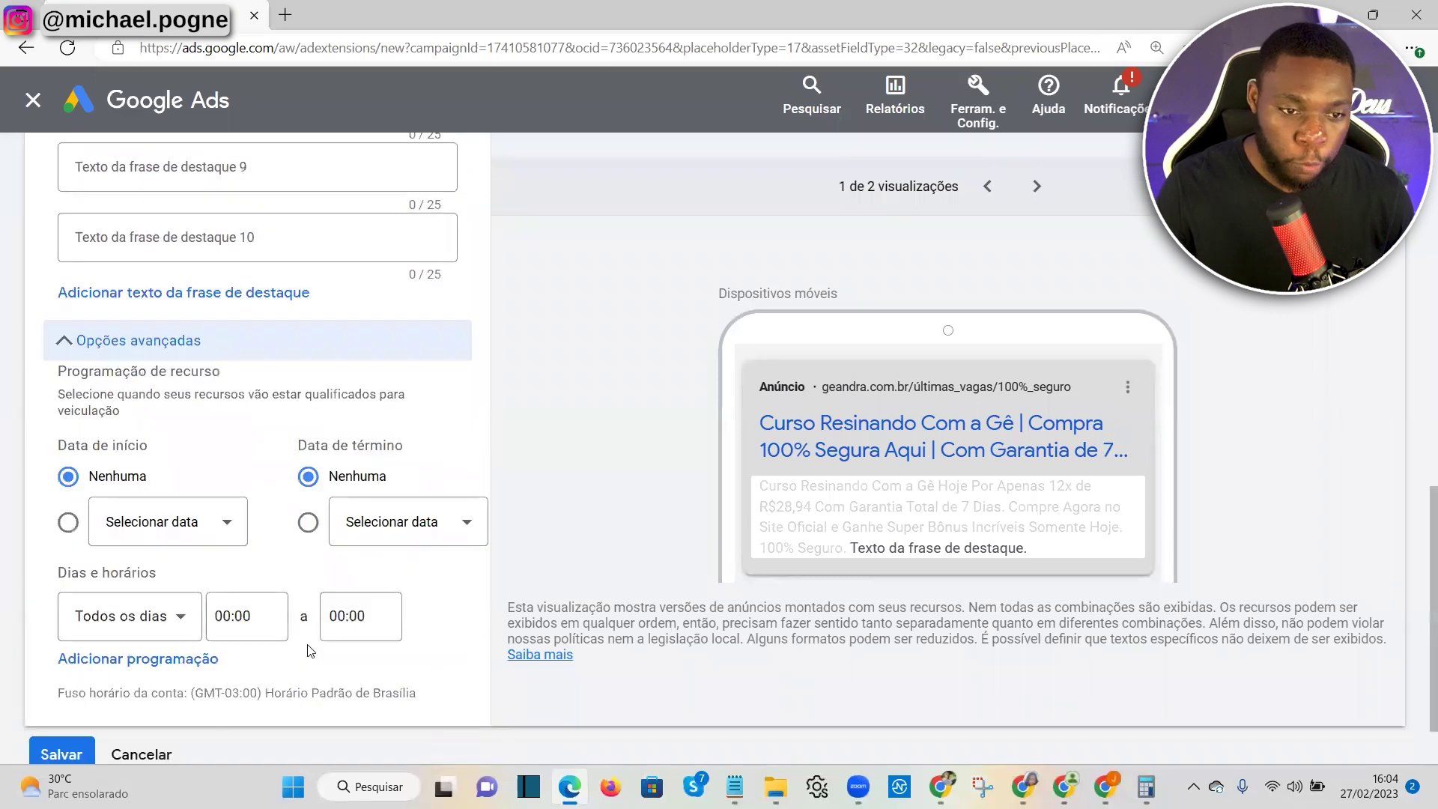
pyautogui.scroll(10, 269, 539)
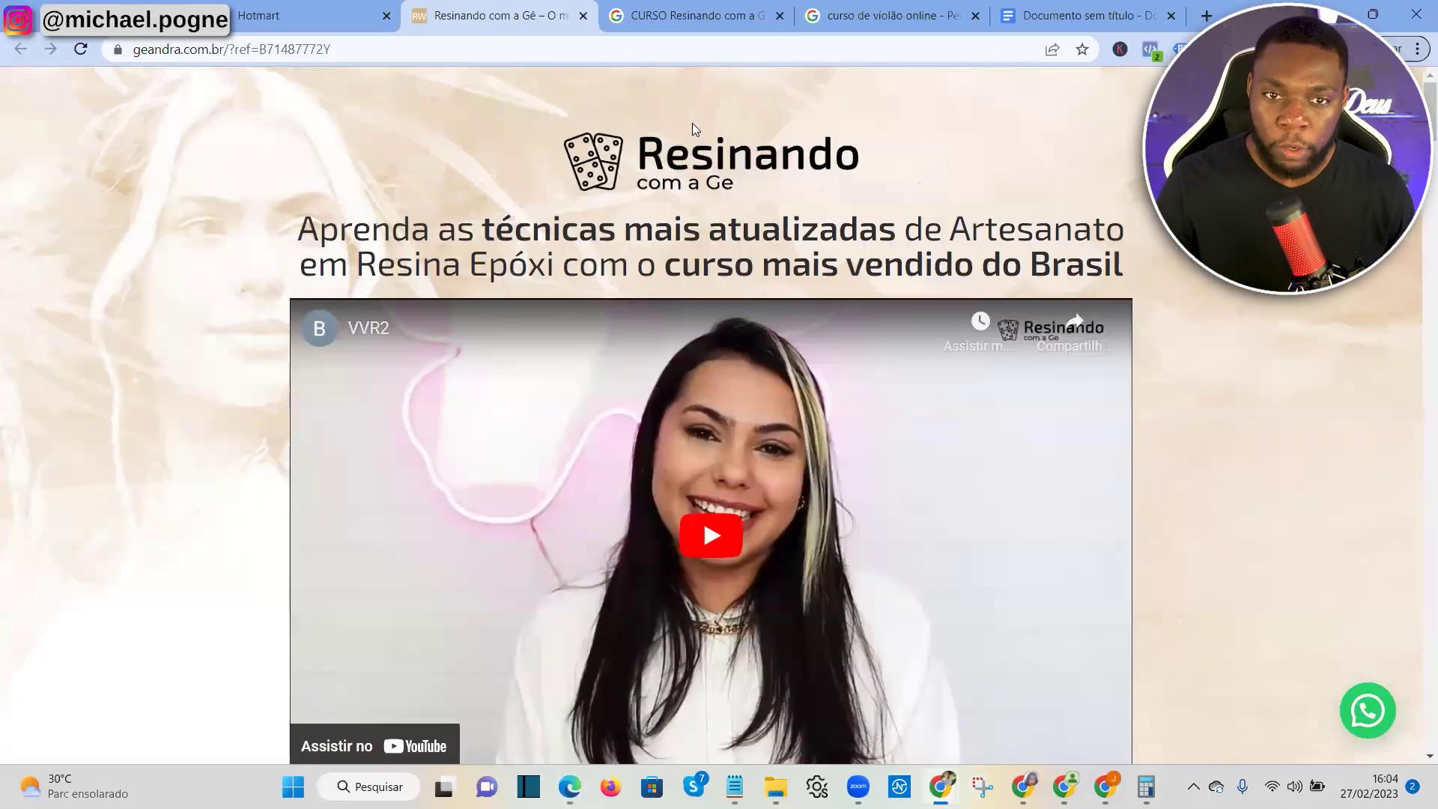
# Examine the ads in the Google results for "curso Resinando com a Gê" and the sitelinks in the "curso de violão online" ad
pyautogui.click(689, 15)
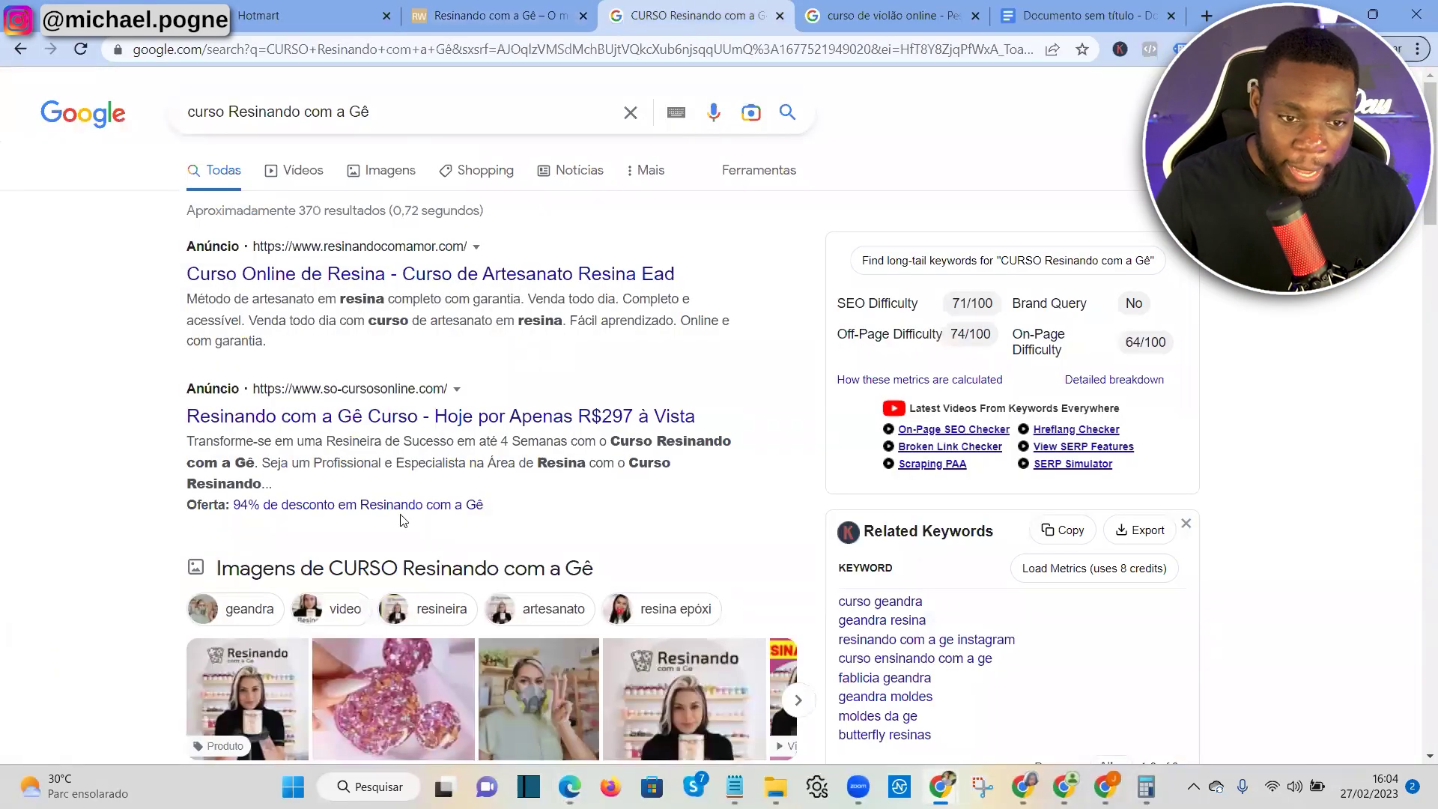
pyautogui.click(886, 9)
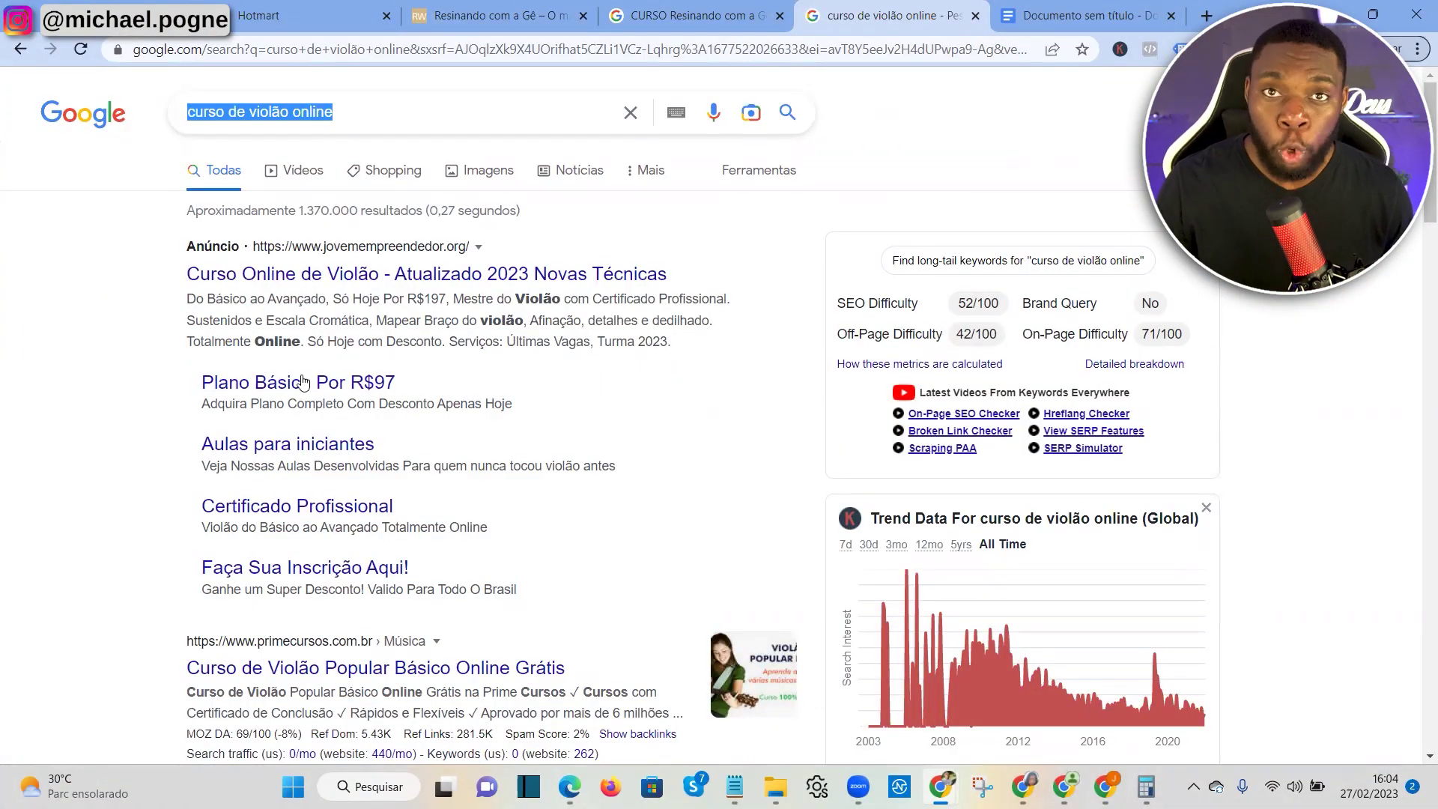
pyautogui.moveTo(188, 388); pyautogui.dragTo(667, 594)
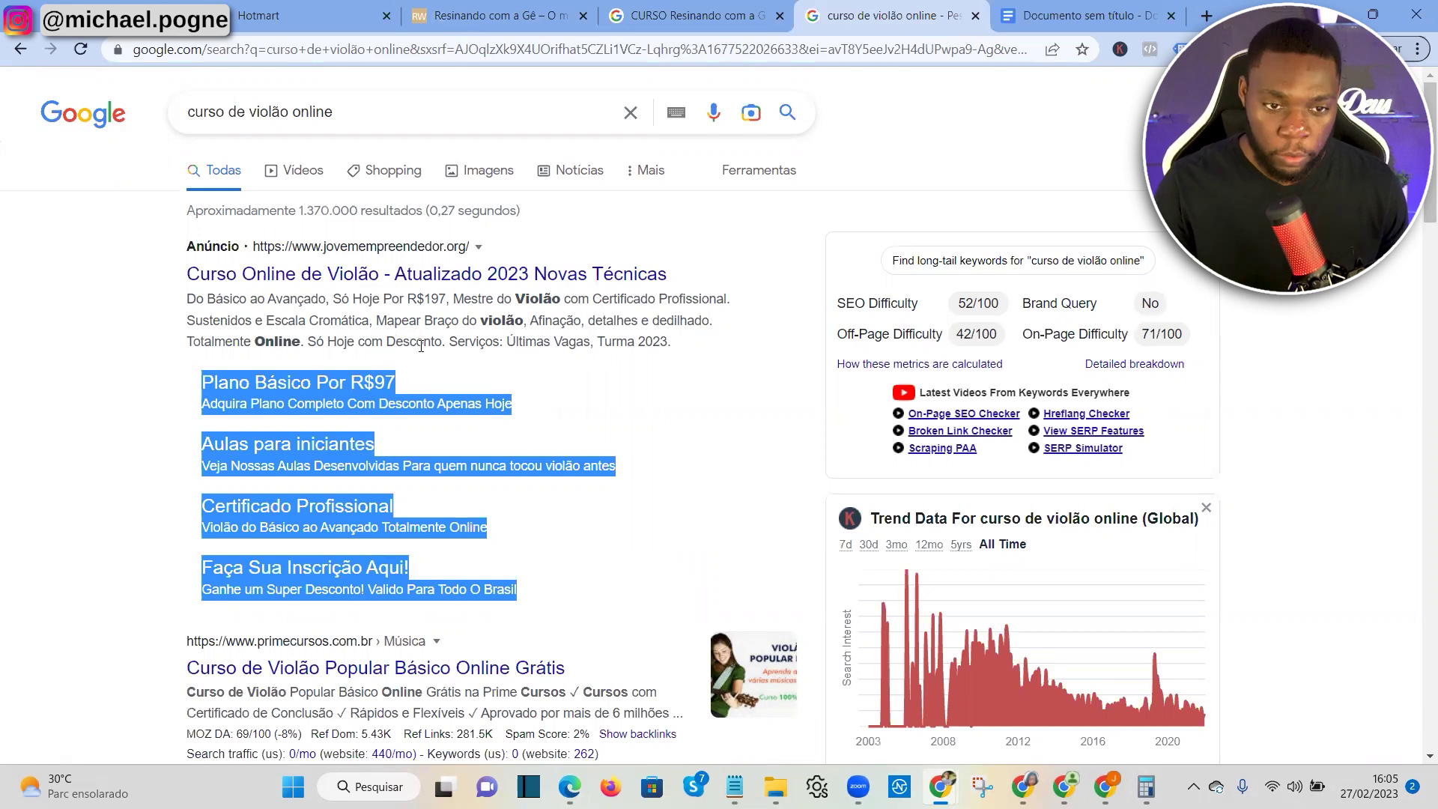
pyautogui.hotkey('alt', 'Tab')
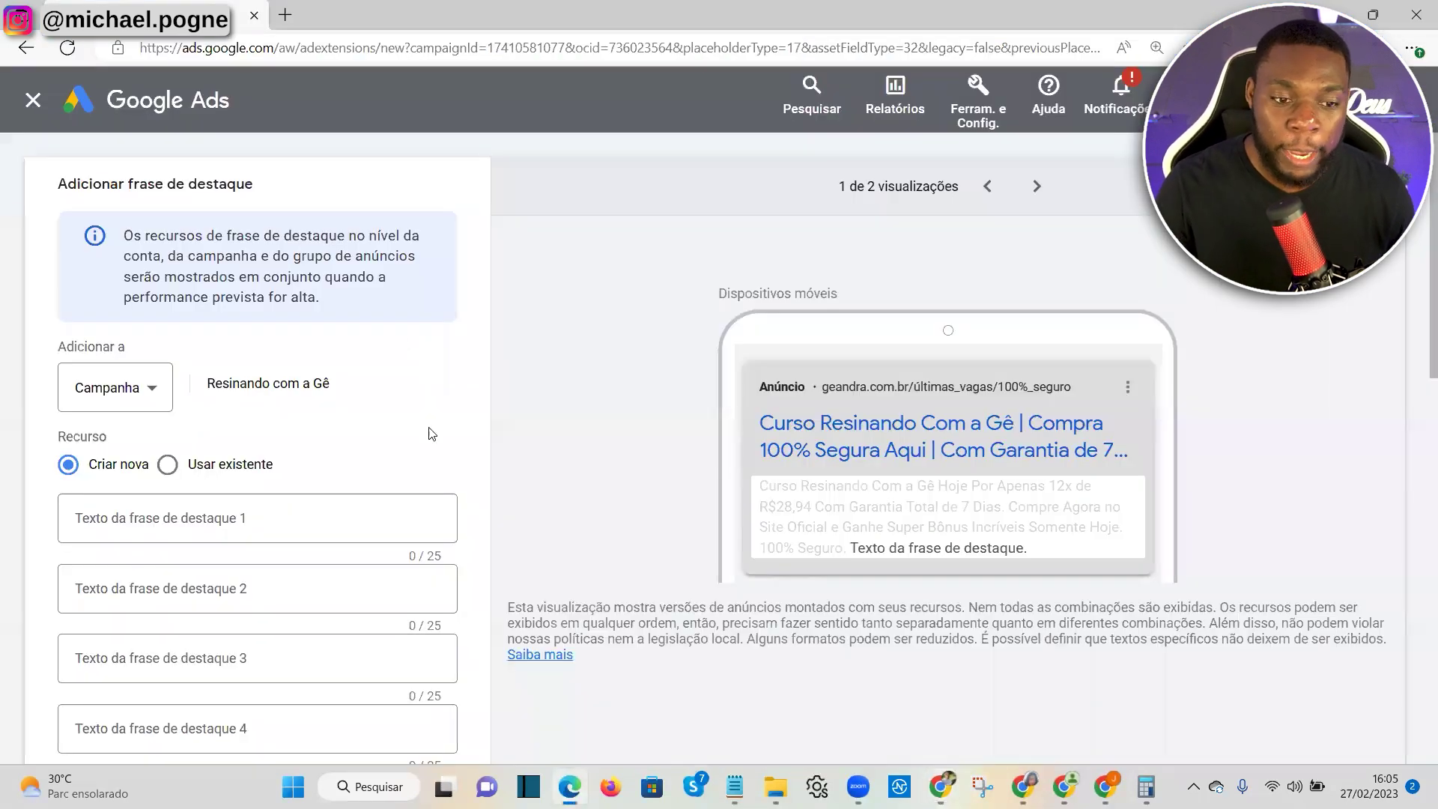
pyautogui.hotkey('alt', 'Tab')
# Consult the Resinando com a Gê sales page and enter "Compra 100% Segura" as callout text 1 in Google Ads
pyautogui.click(475, 6)
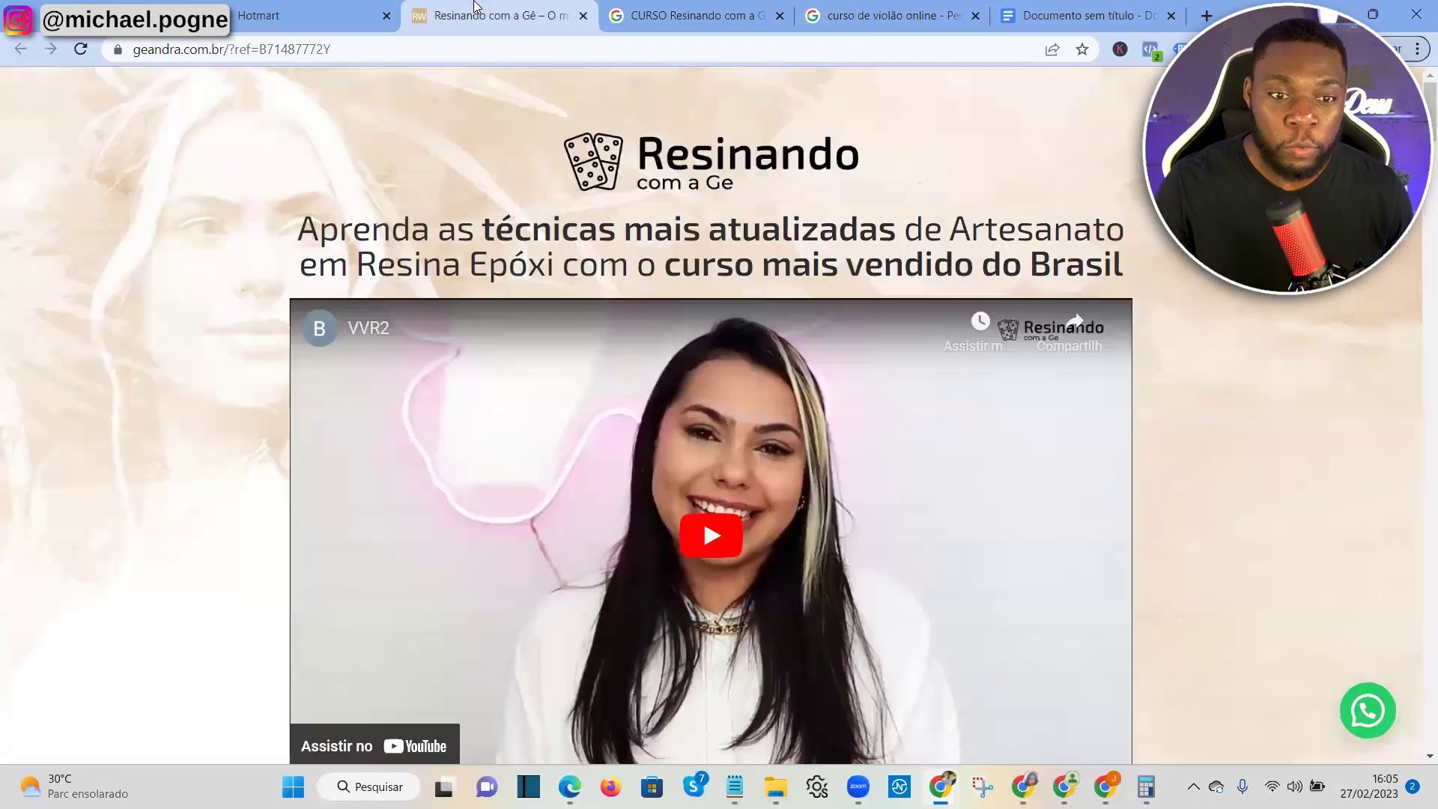
pyautogui.scroll(-1, 1159, 237)
pyautogui.scroll(-8, 1081, 224)
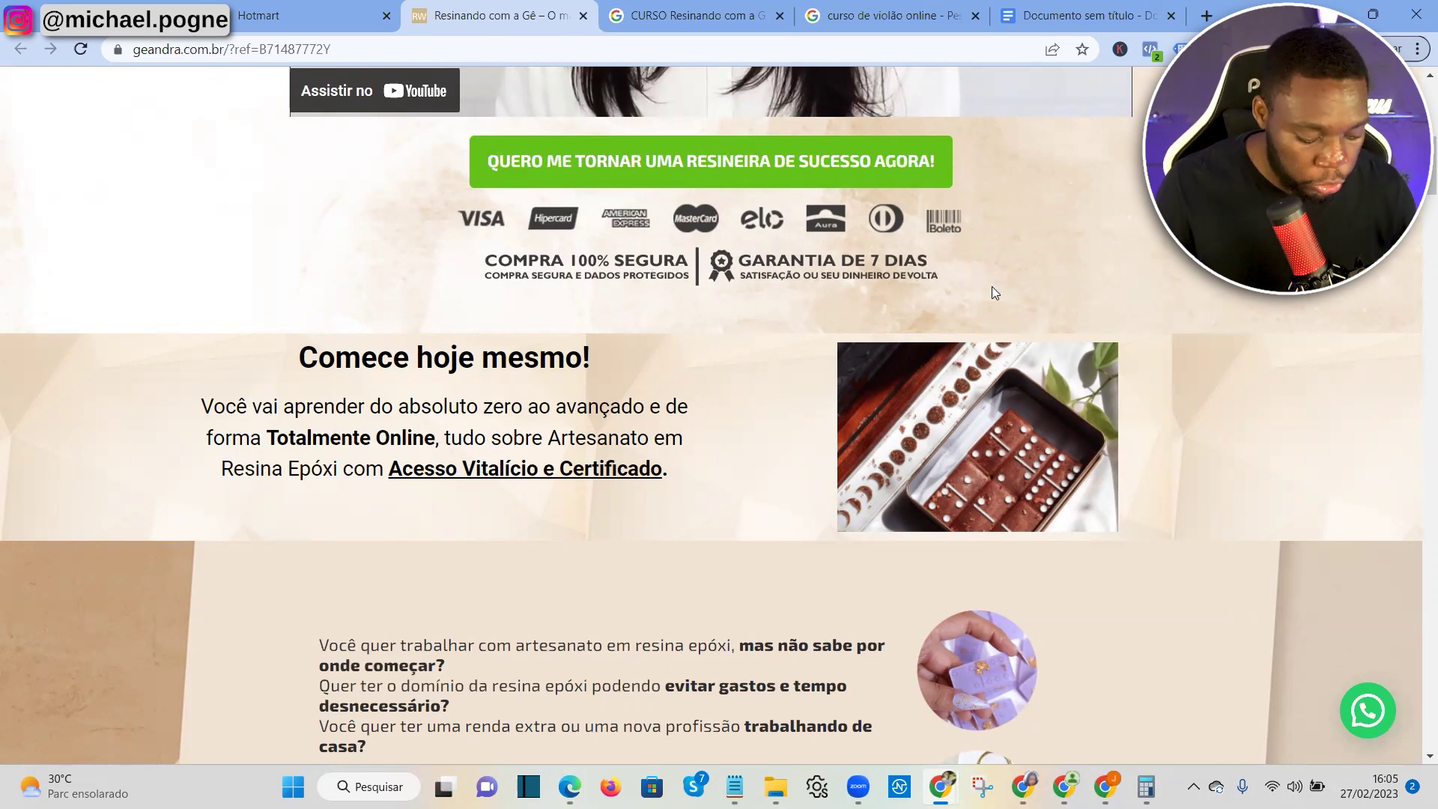
pyautogui.hotkey('alt', 'Tab')
pyautogui.click(169, 514)
pyautogui.write('cPOM')
pyautogui.press('BackSpace')
pyautogui.press('BackSpace')
pyautogui.press('BackSpace')
pyautogui.press('BackSpace')
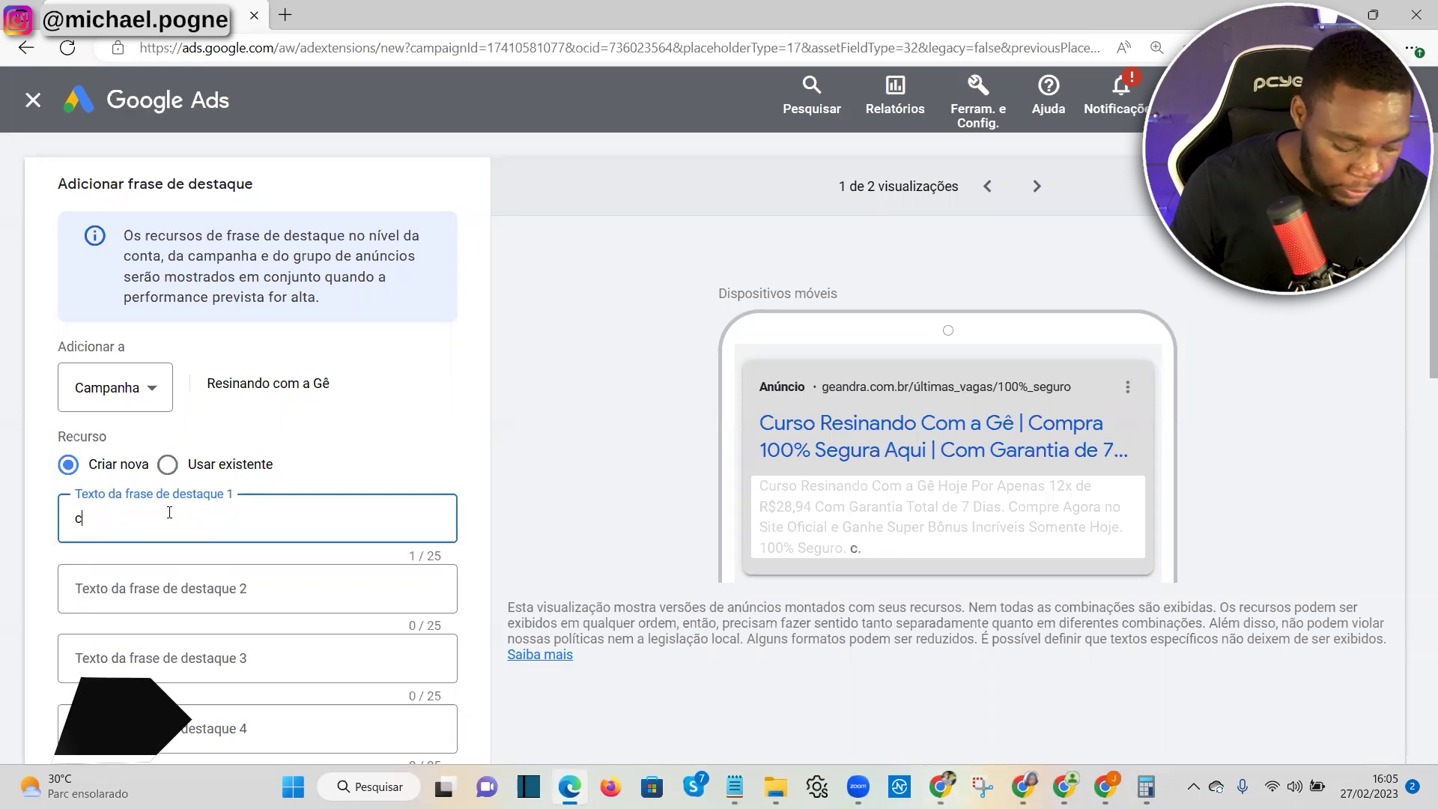
pyautogui.write('Com')
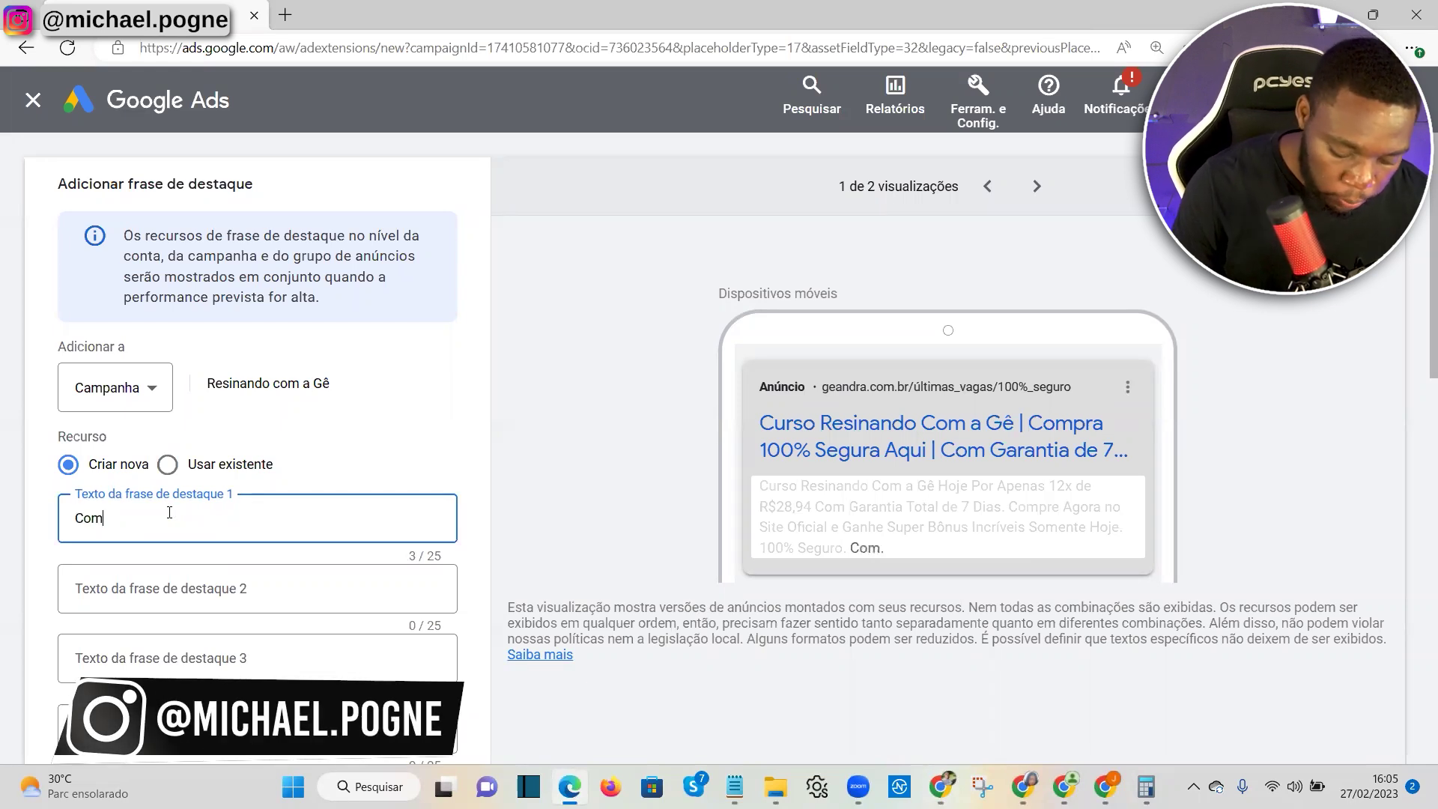
pyautogui.write('pra 100% Segura')
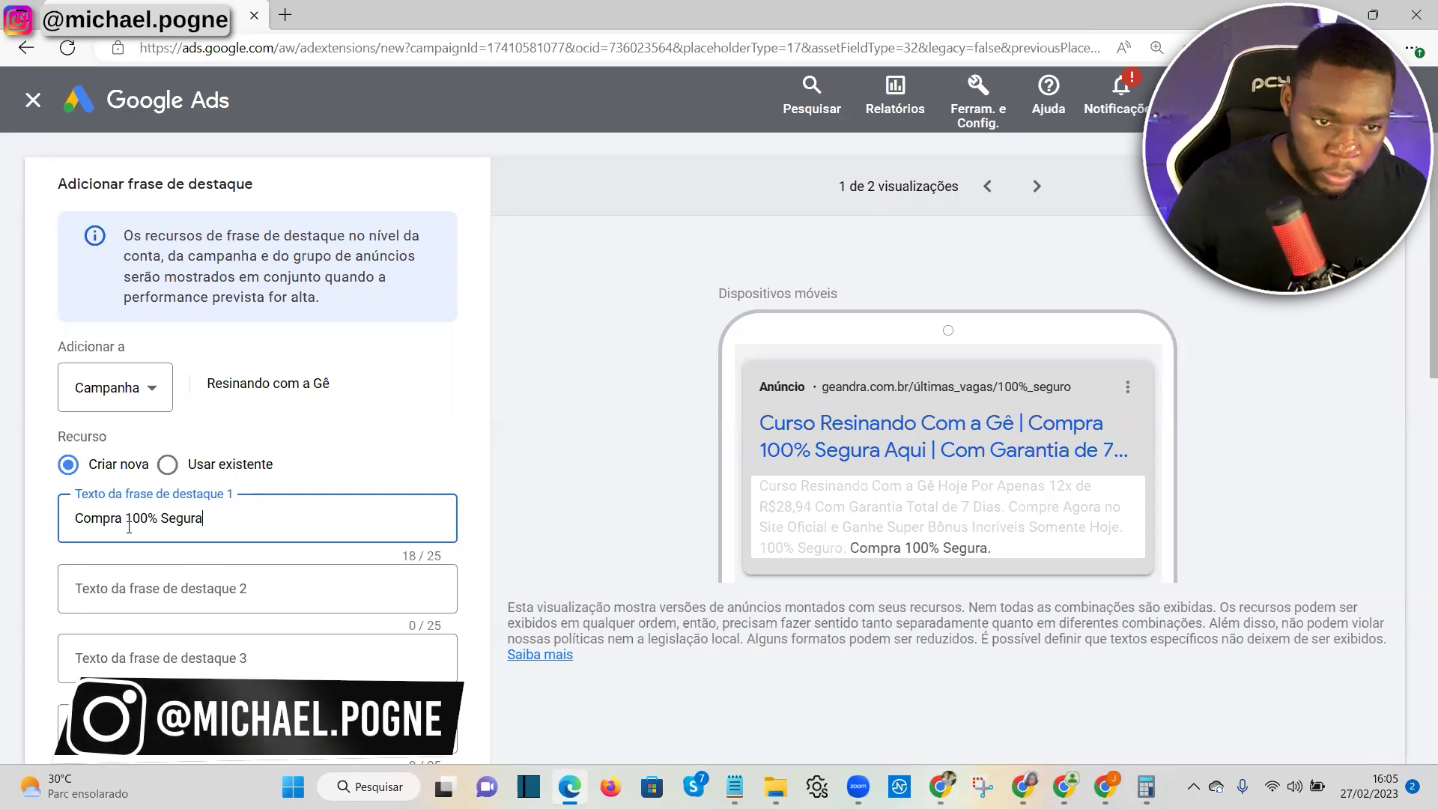
# Enter "Garantia De 7 Dias" as callout text 2
pyautogui.click(152, 588)
pyautogui.write('Garantia de')
pyautogui.press('BackSpace')
pyautogui.press('BackSpace')
pyautogui.write('De 7 Dias')
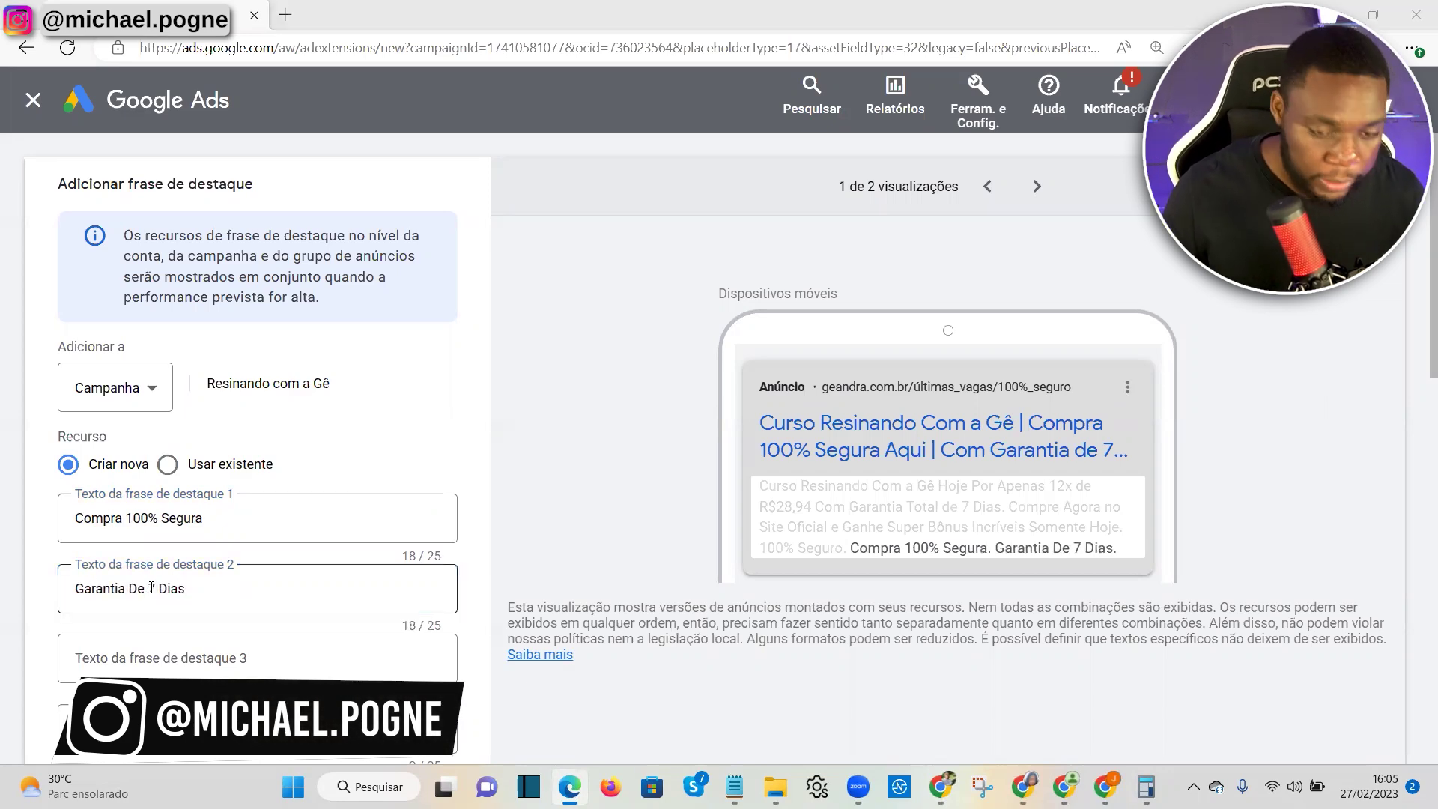
# Check the guarantee wording on the sales page and set callout text 3 to "Satisfação Total" in Google Ads
pyautogui.hotkey('alt', 'Tab')
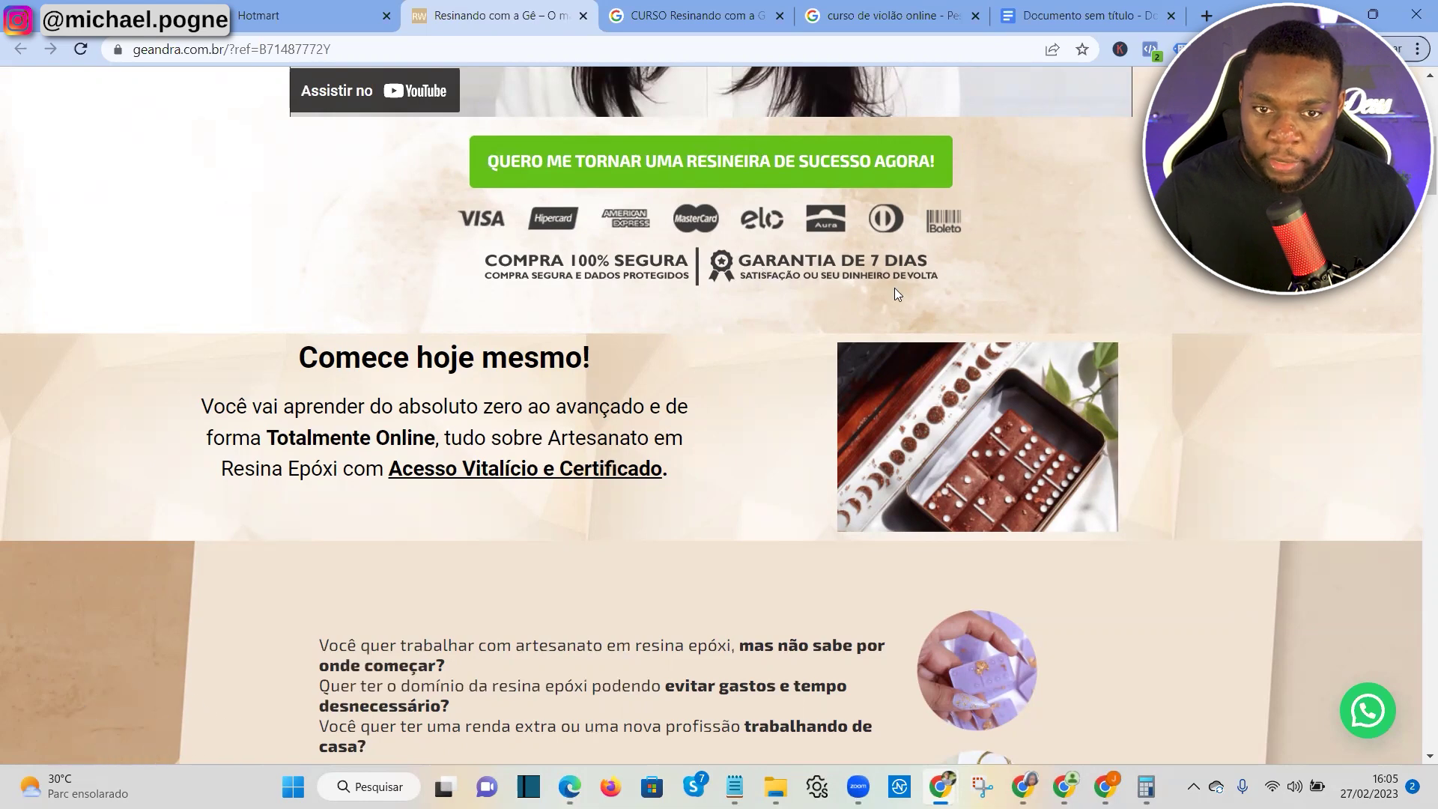
pyautogui.hotkey('alt', 'Tab')
pyautogui.click(161, 663)
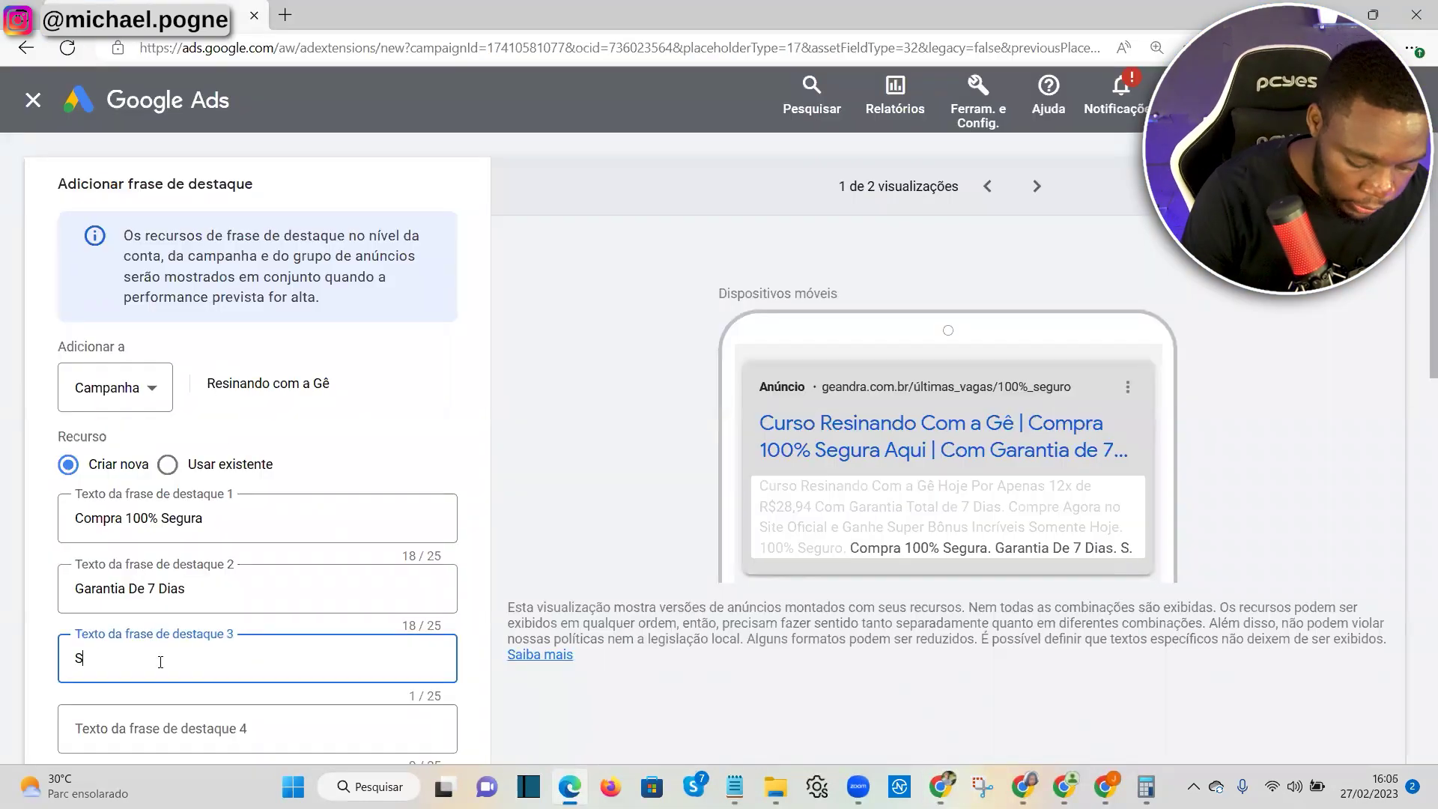
pyautogui.write('Satisfação ou Seu Dinheiuro de')
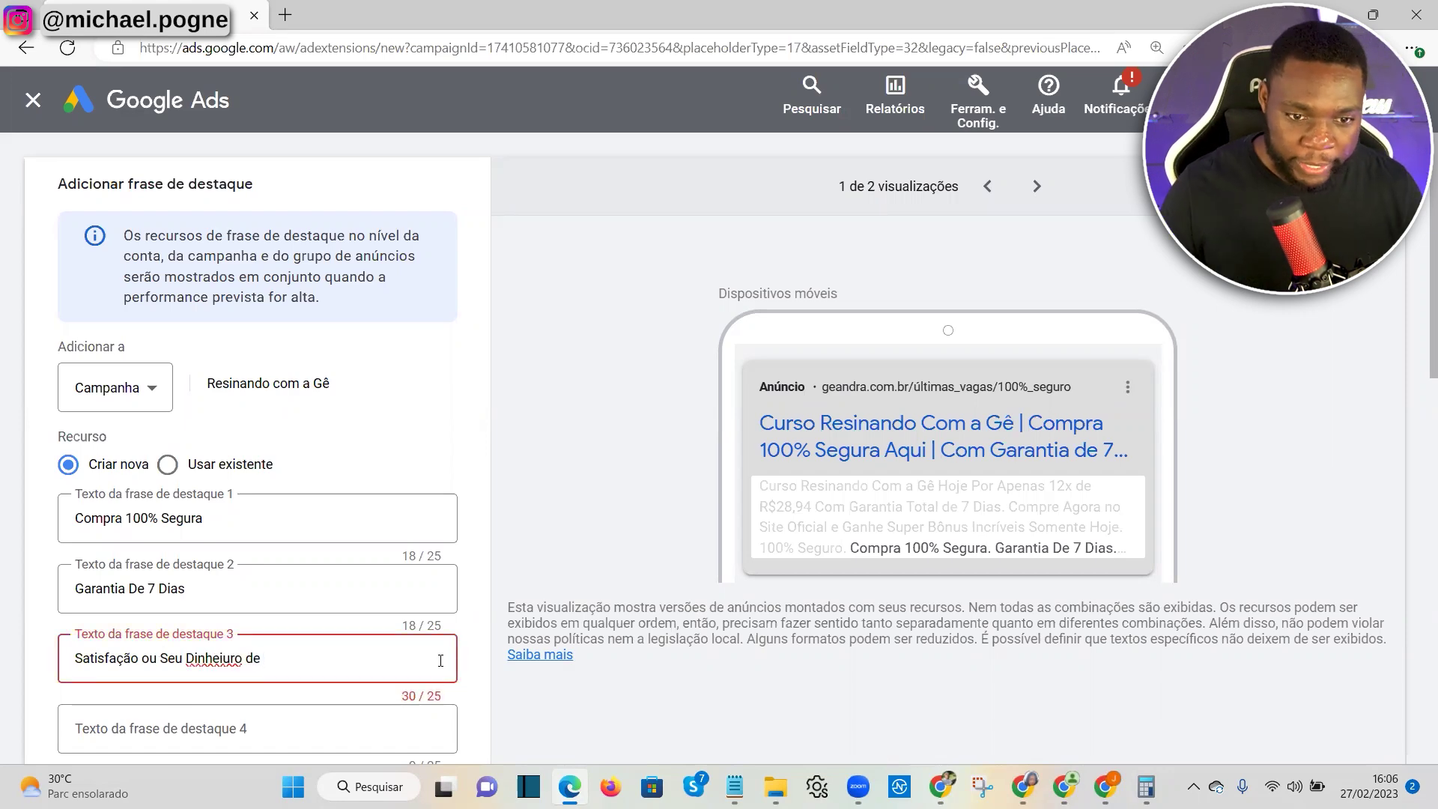
pyautogui.scroll(-3, 455, 444)
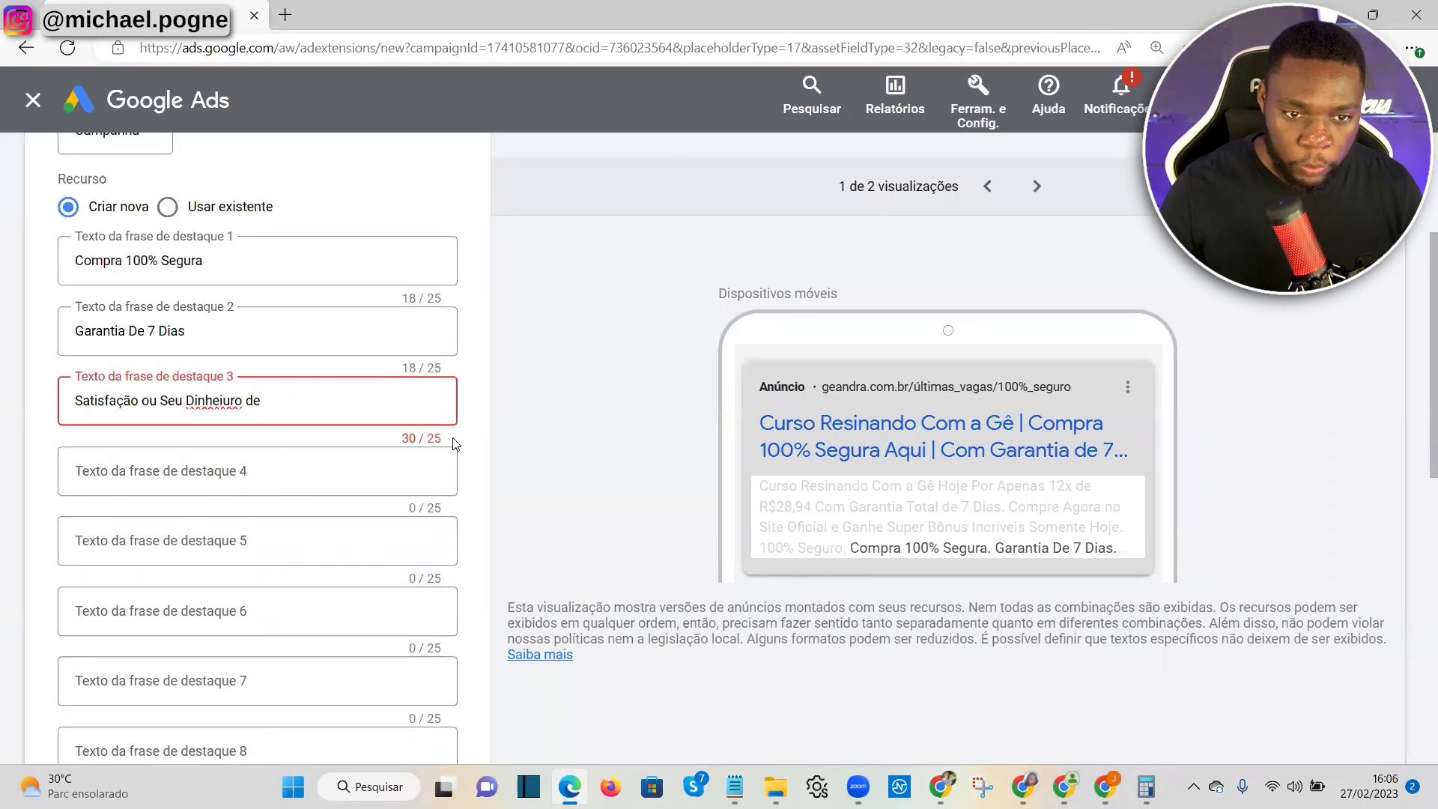
pyautogui.click(429, 364)
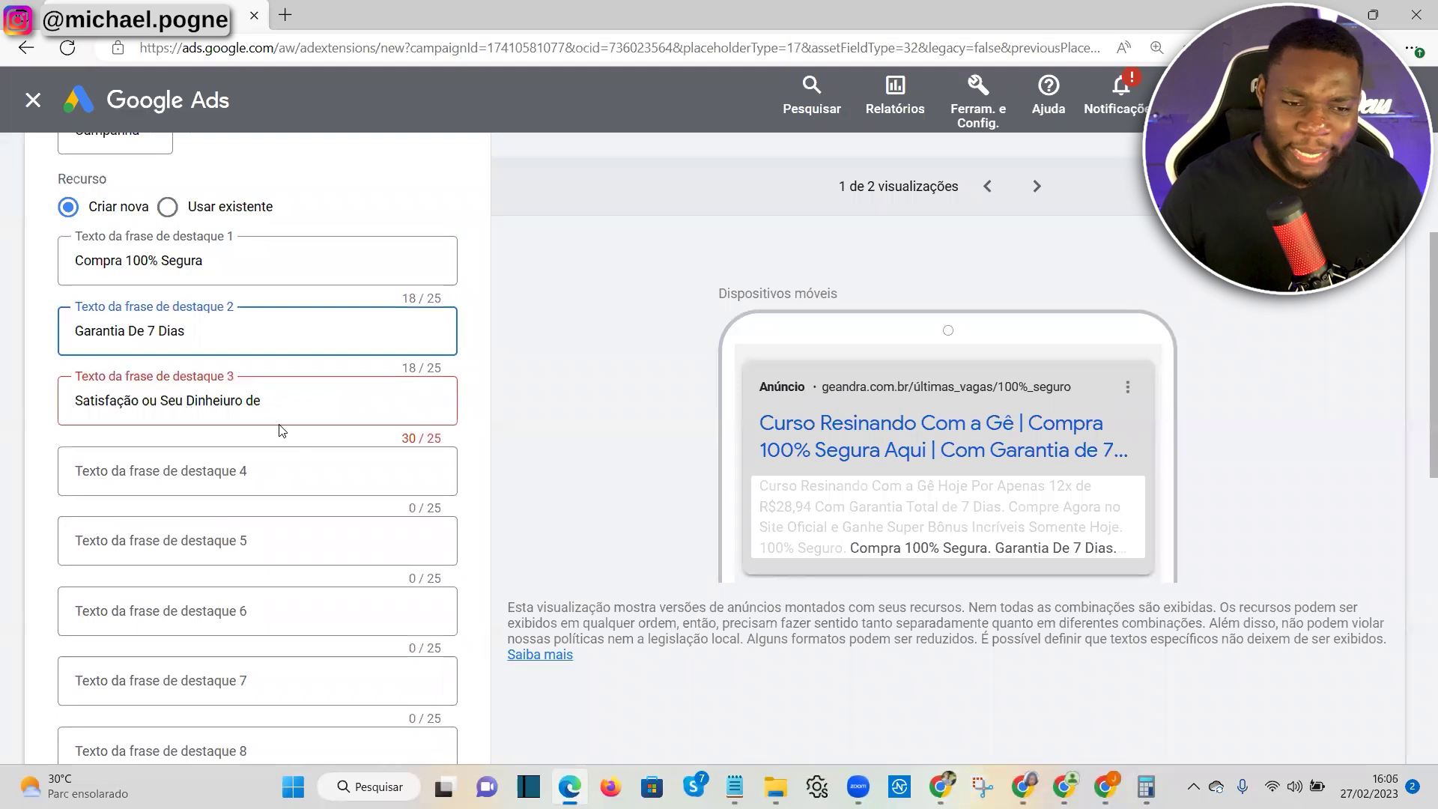
pyautogui.moveTo(139, 401); pyautogui.dragTo(433, 365)
pyautogui.press('BackSpace')
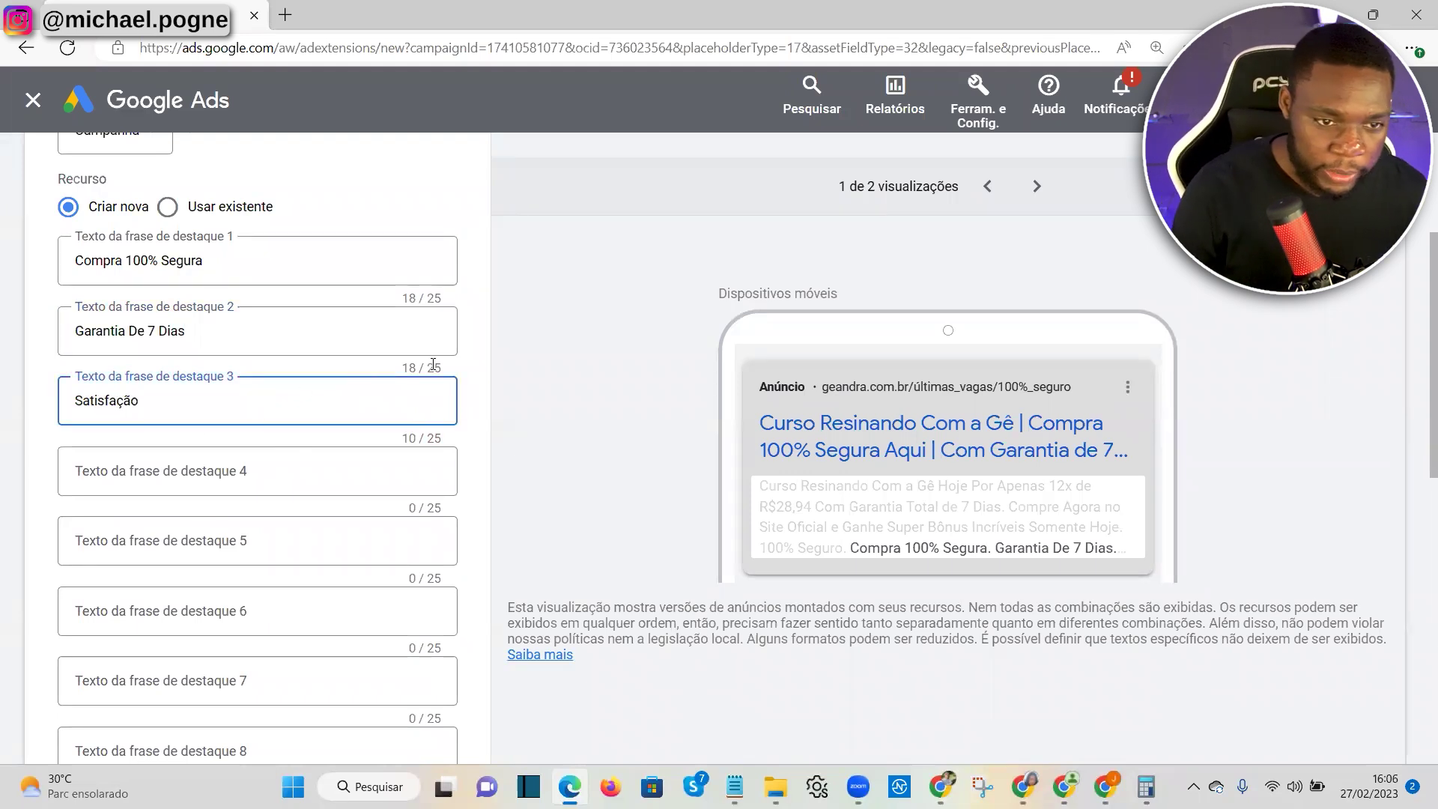
pyautogui.write('Total')
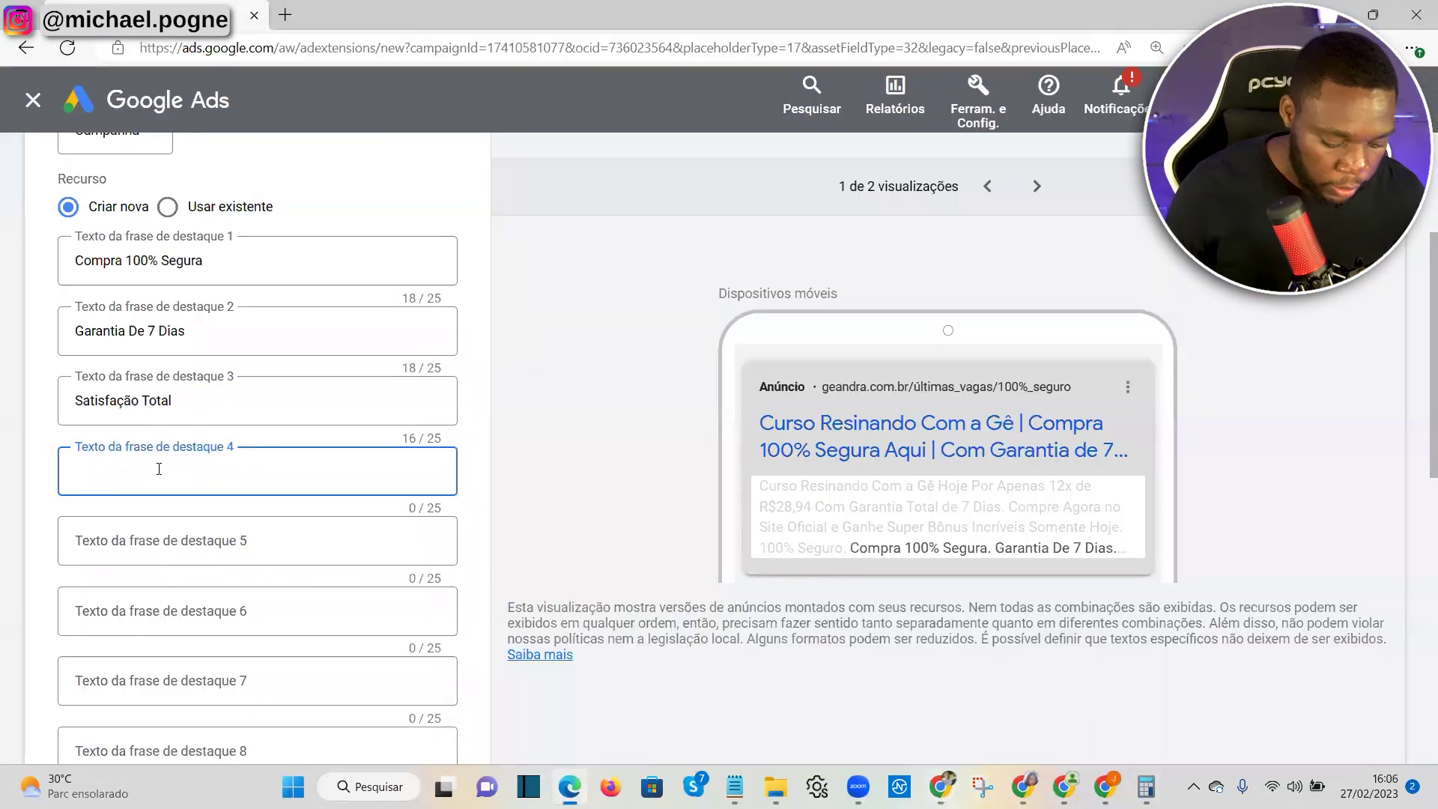
# Enter "Acesso Vitalício" as callout text 4
pyautogui.click(159, 468)
pyautogui.write('Acesso Vitalício')
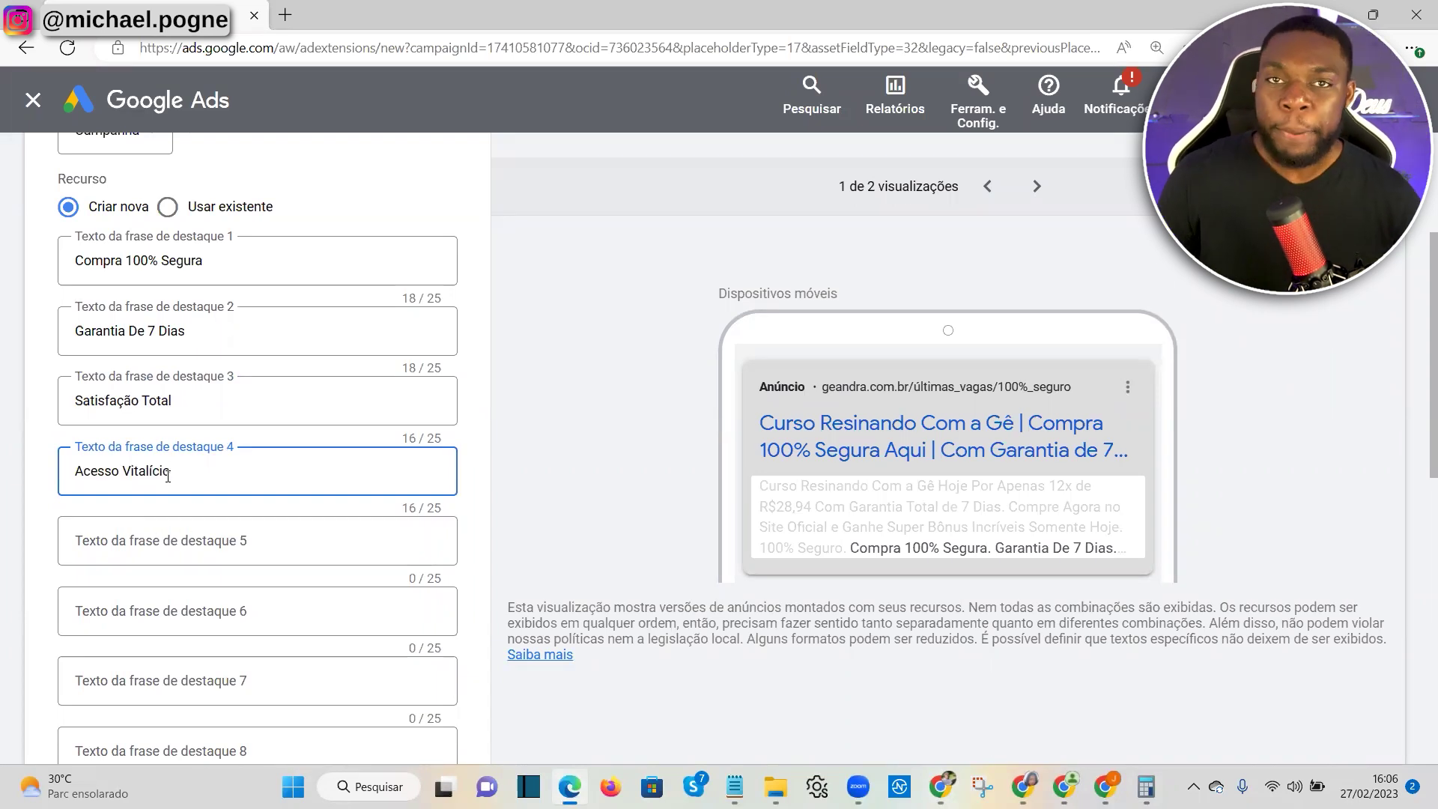
pyautogui.scroll(-3, 180, 514)
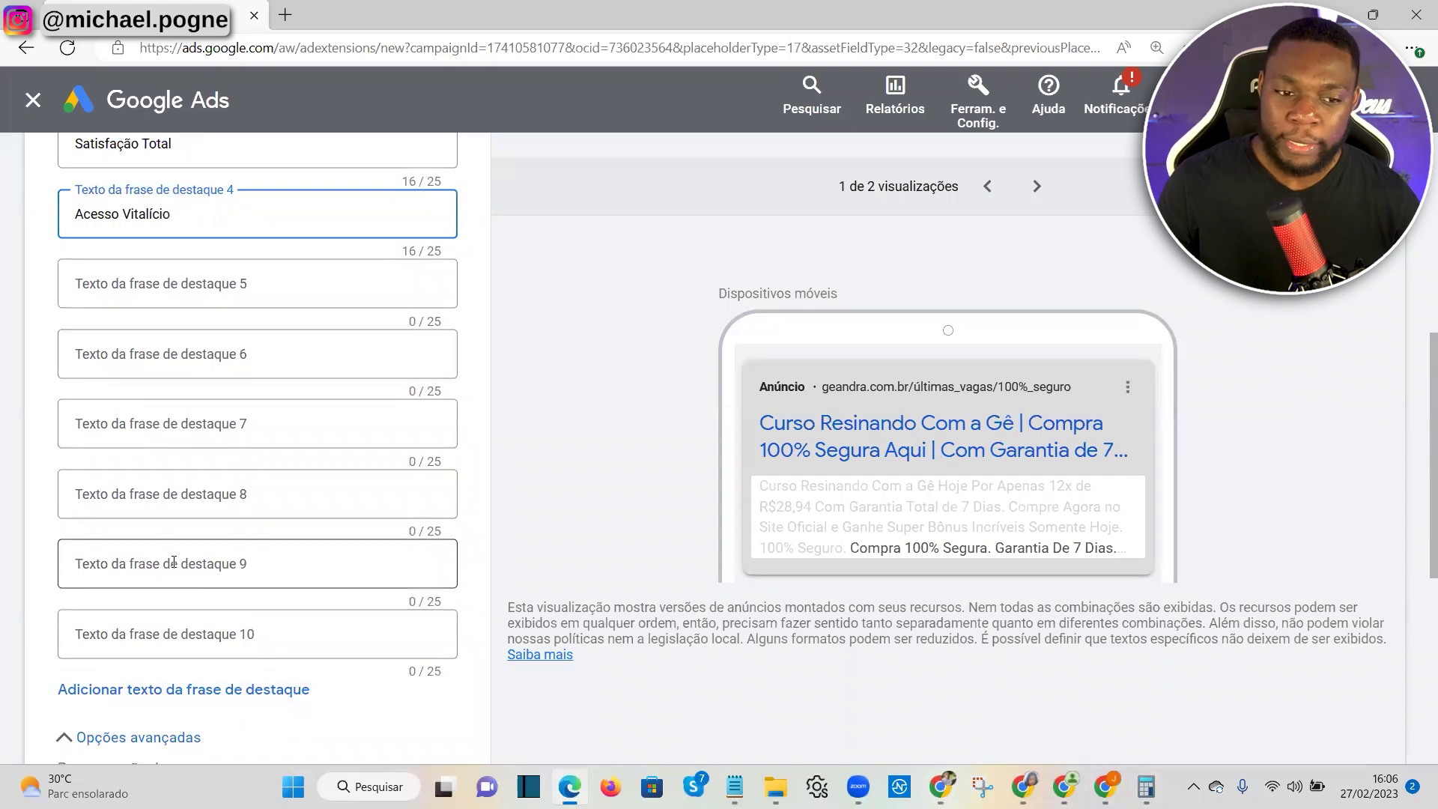
pyautogui.scroll(3, 224, 457)
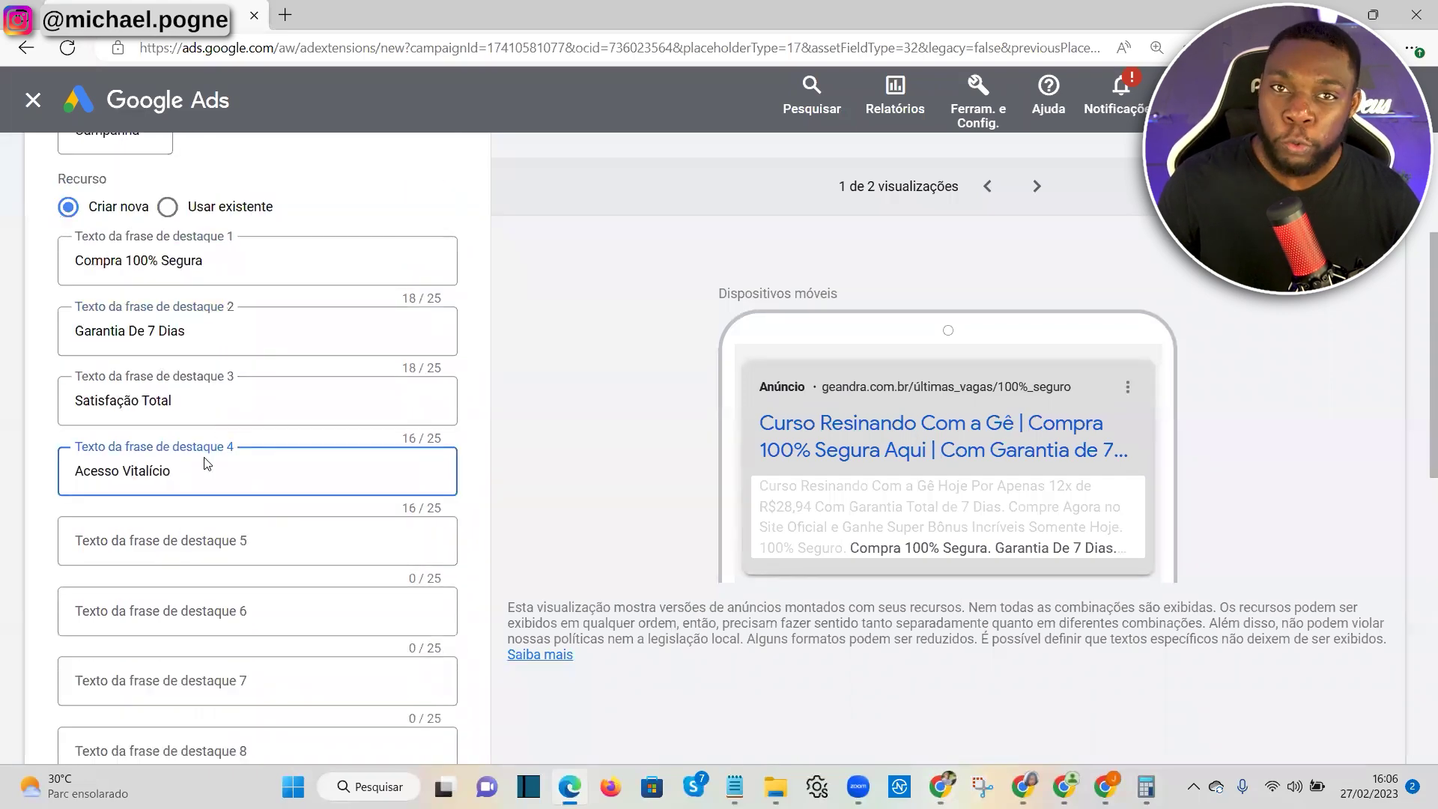
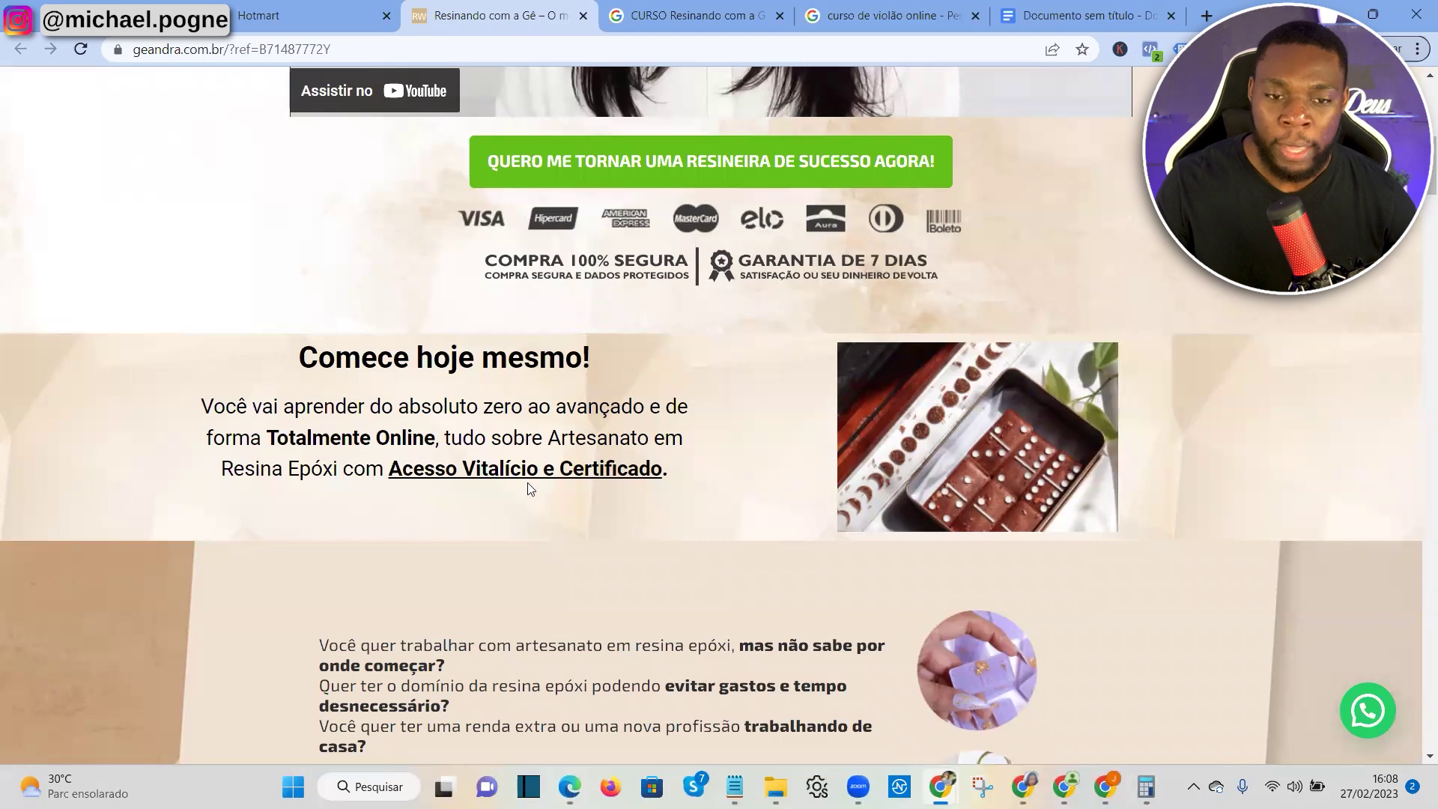
# Read through the Resinando com a Gê sales page, from the course content to the bonuses, price and guarantee, for more callout ideas
pyautogui.scroll(-8, 794, 491)
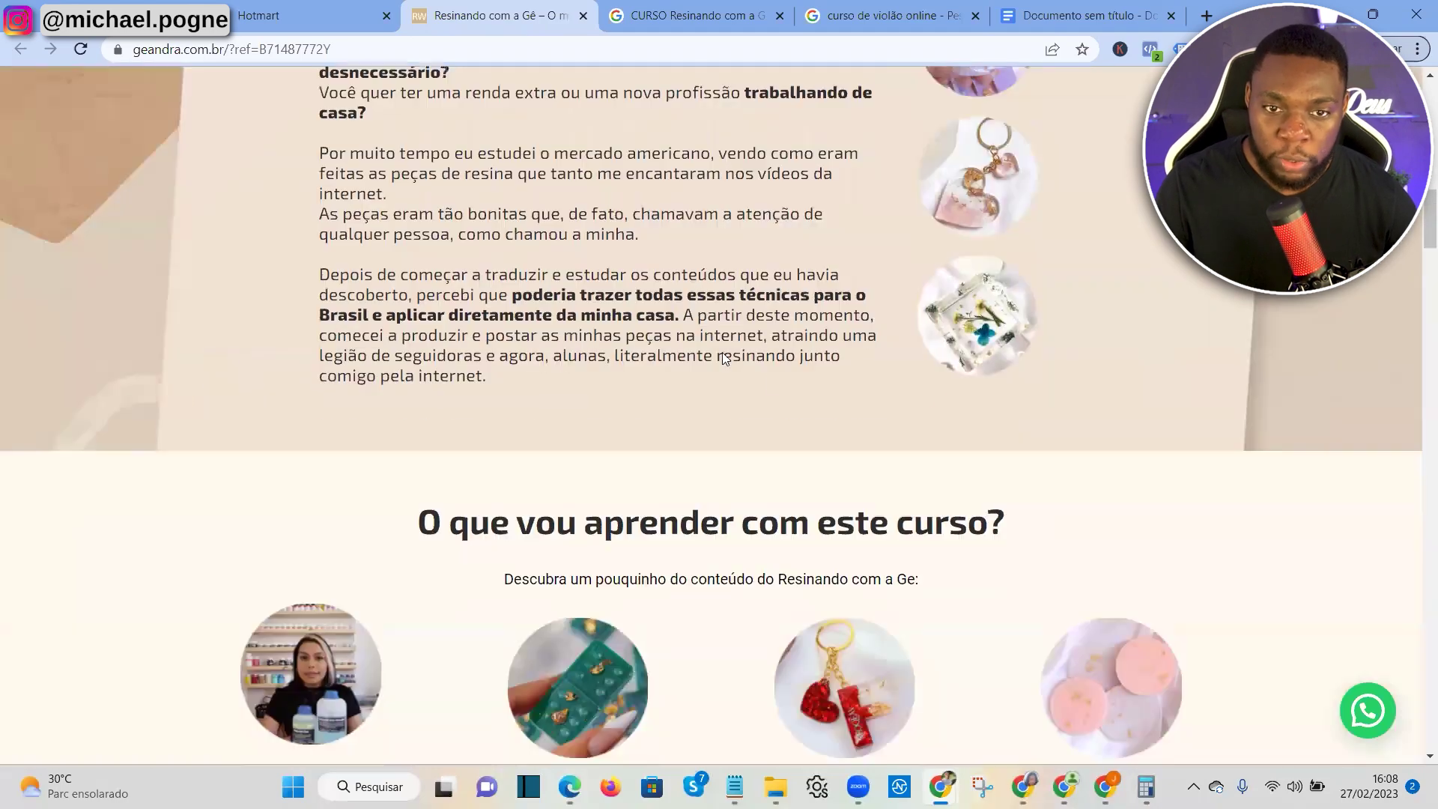
pyautogui.scroll(10, 888, 351)
pyautogui.scroll(-15, 1129, 481)
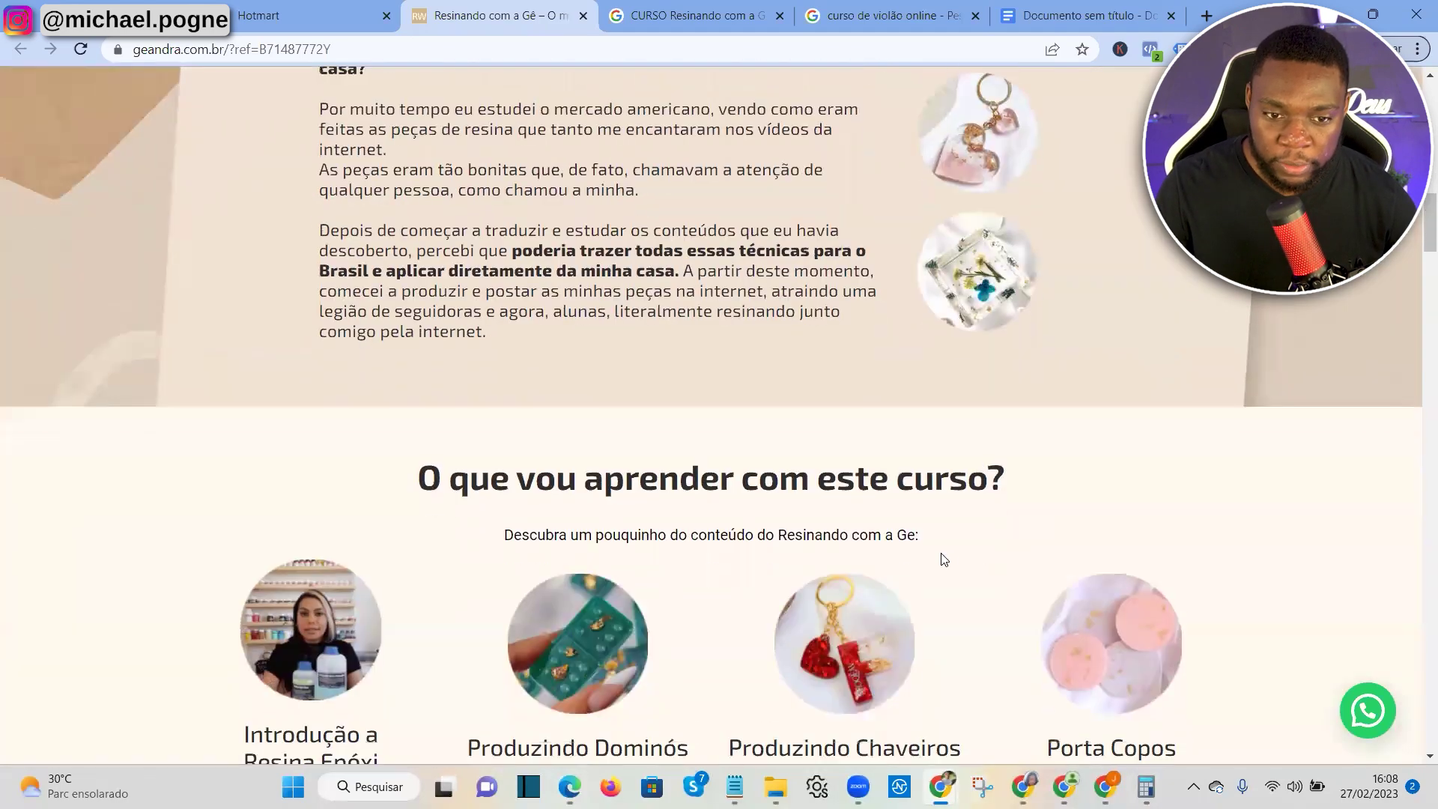
pyautogui.scroll(-10, 1006, 512)
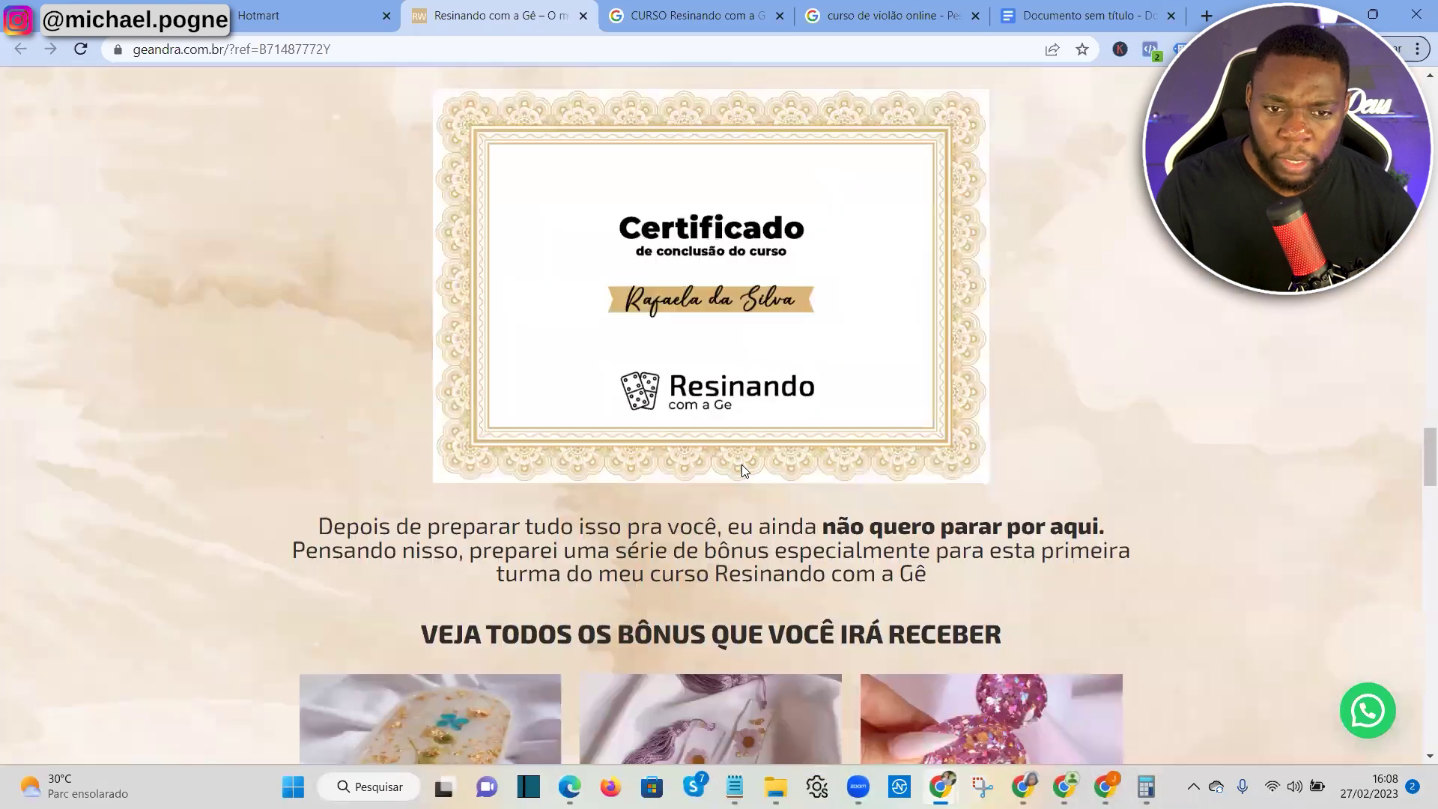
pyautogui.scroll(-6, 888, 445)
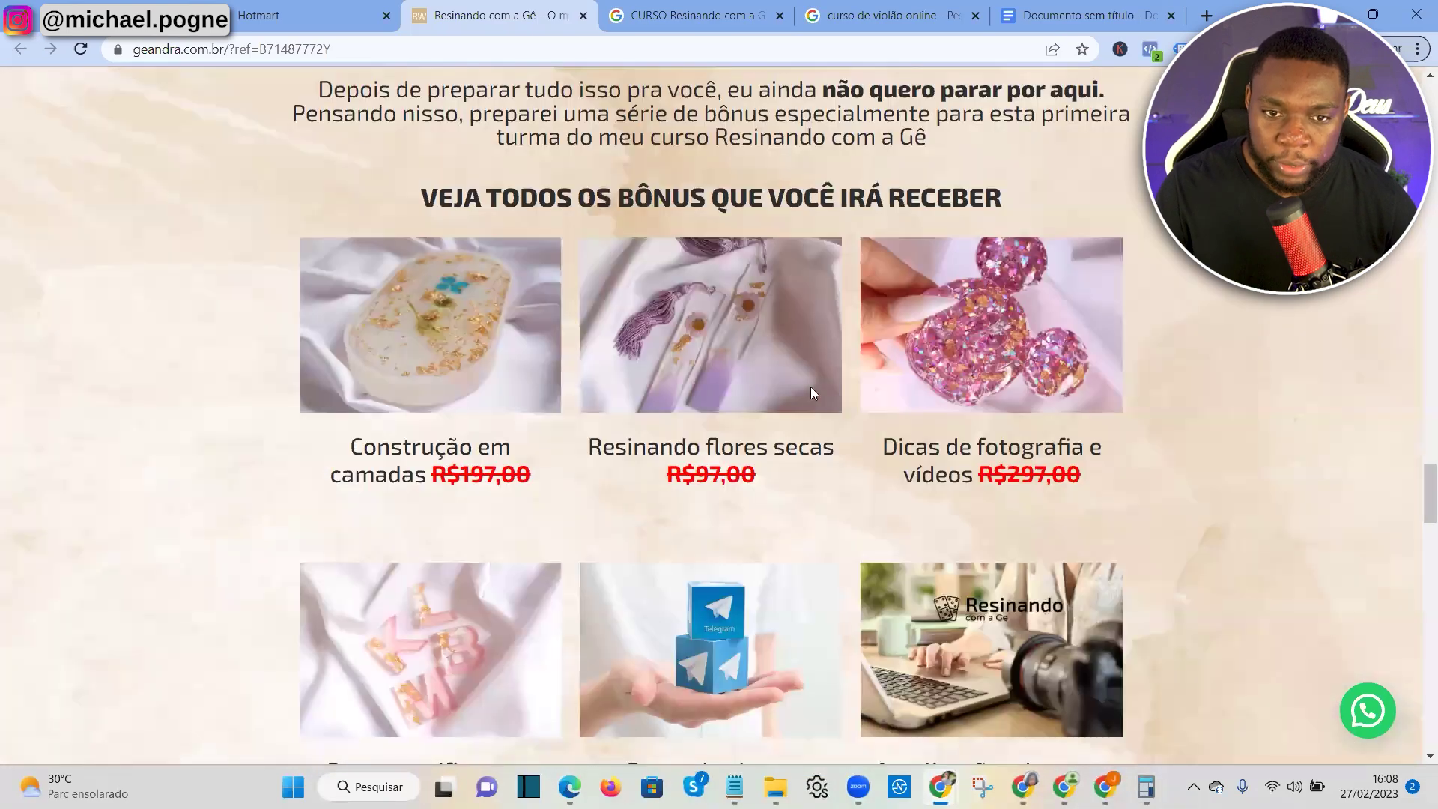
pyautogui.scroll(-18, 1020, 462)
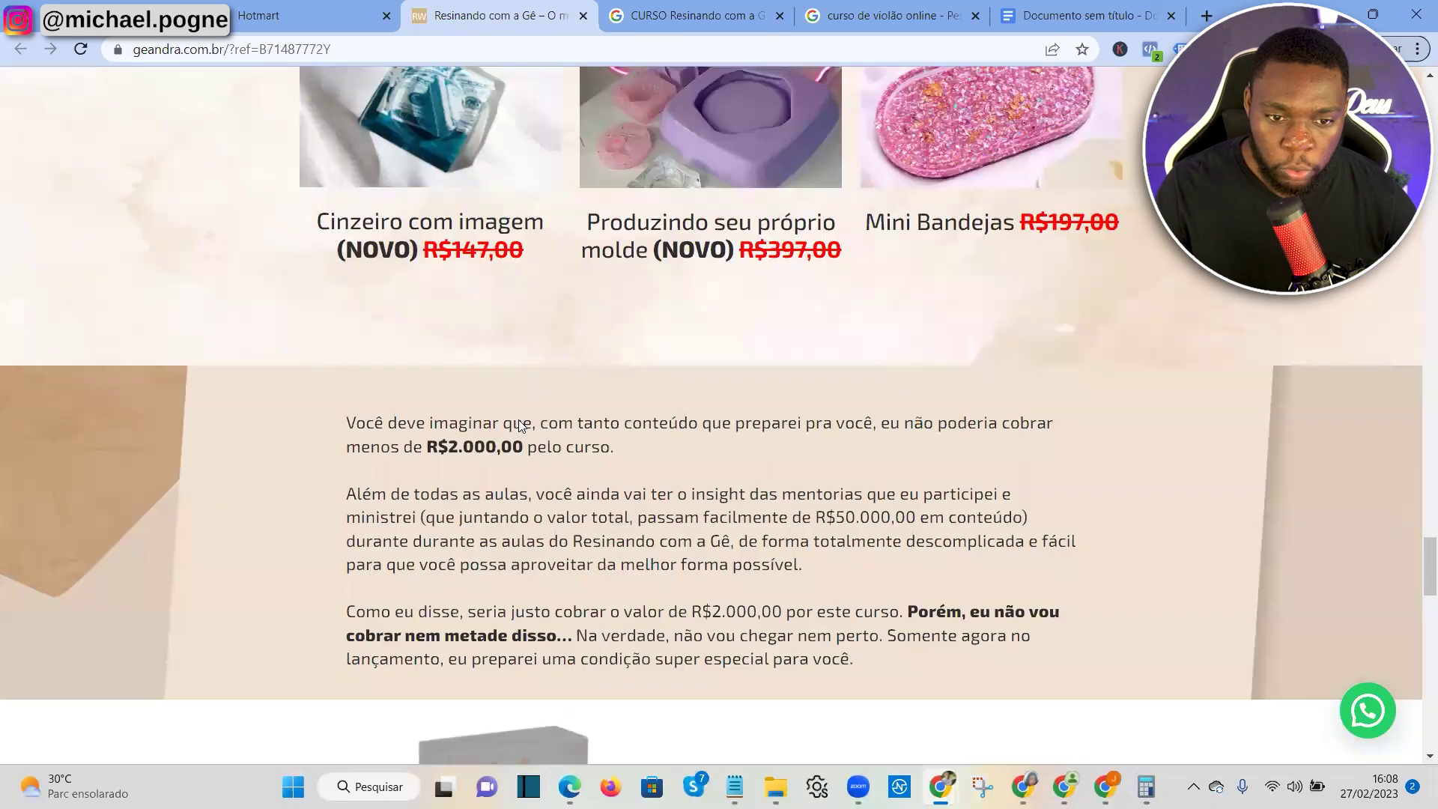
pyautogui.scroll(-3, 676, 402)
pyautogui.scroll(-3, 685, 413)
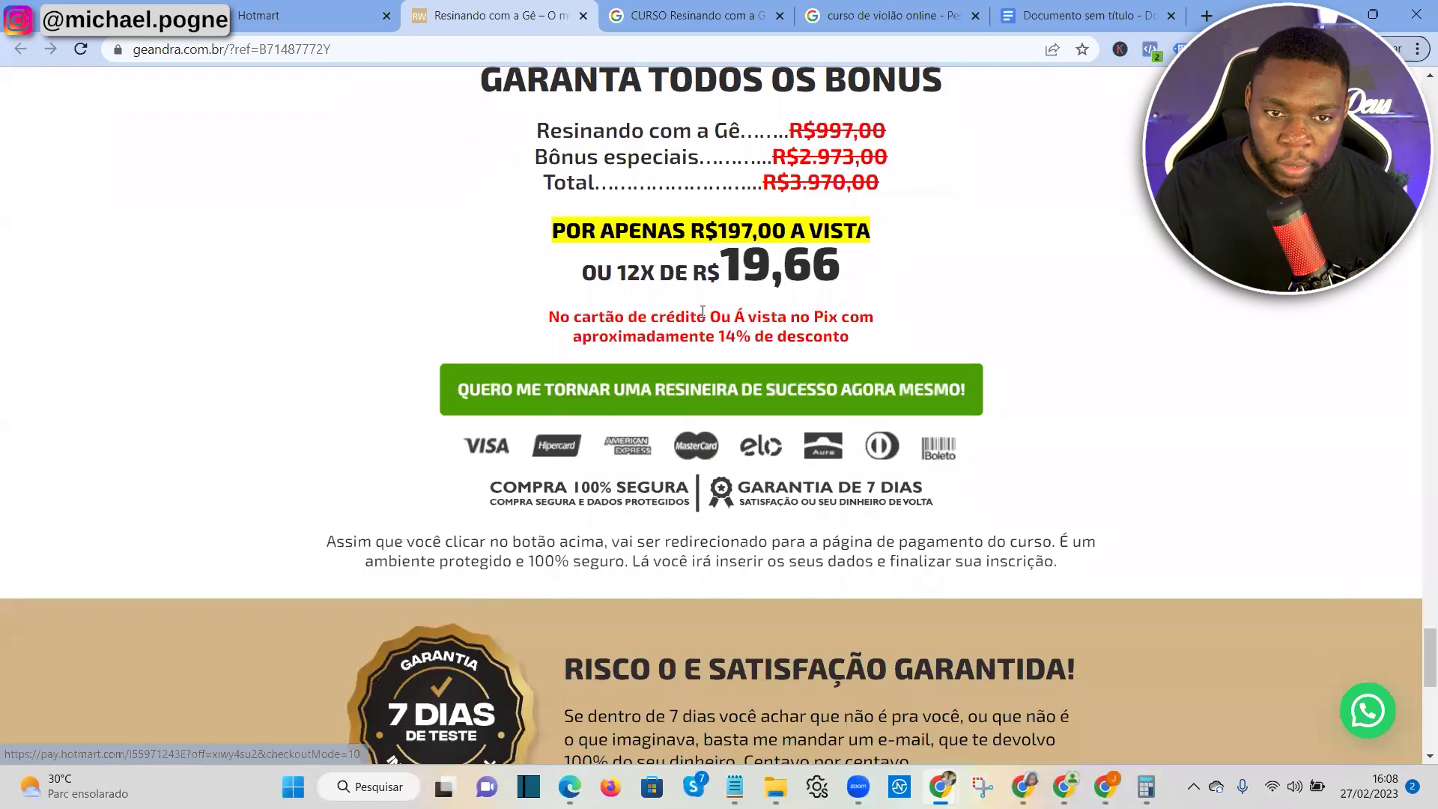
pyautogui.scroll(-8, 725, 453)
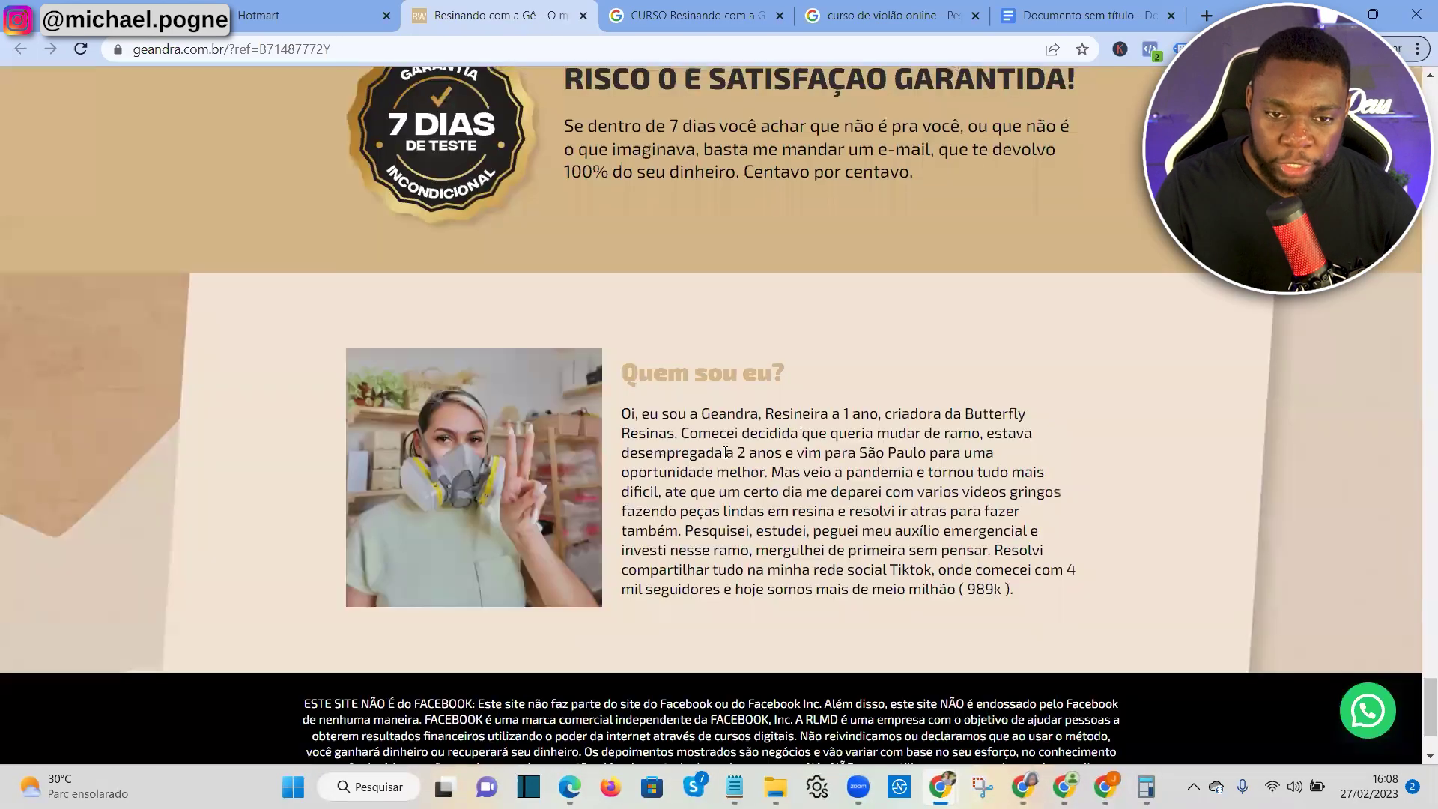
pyautogui.scroll(-2, 610, 498)
pyautogui.scroll(12, 638, 501)
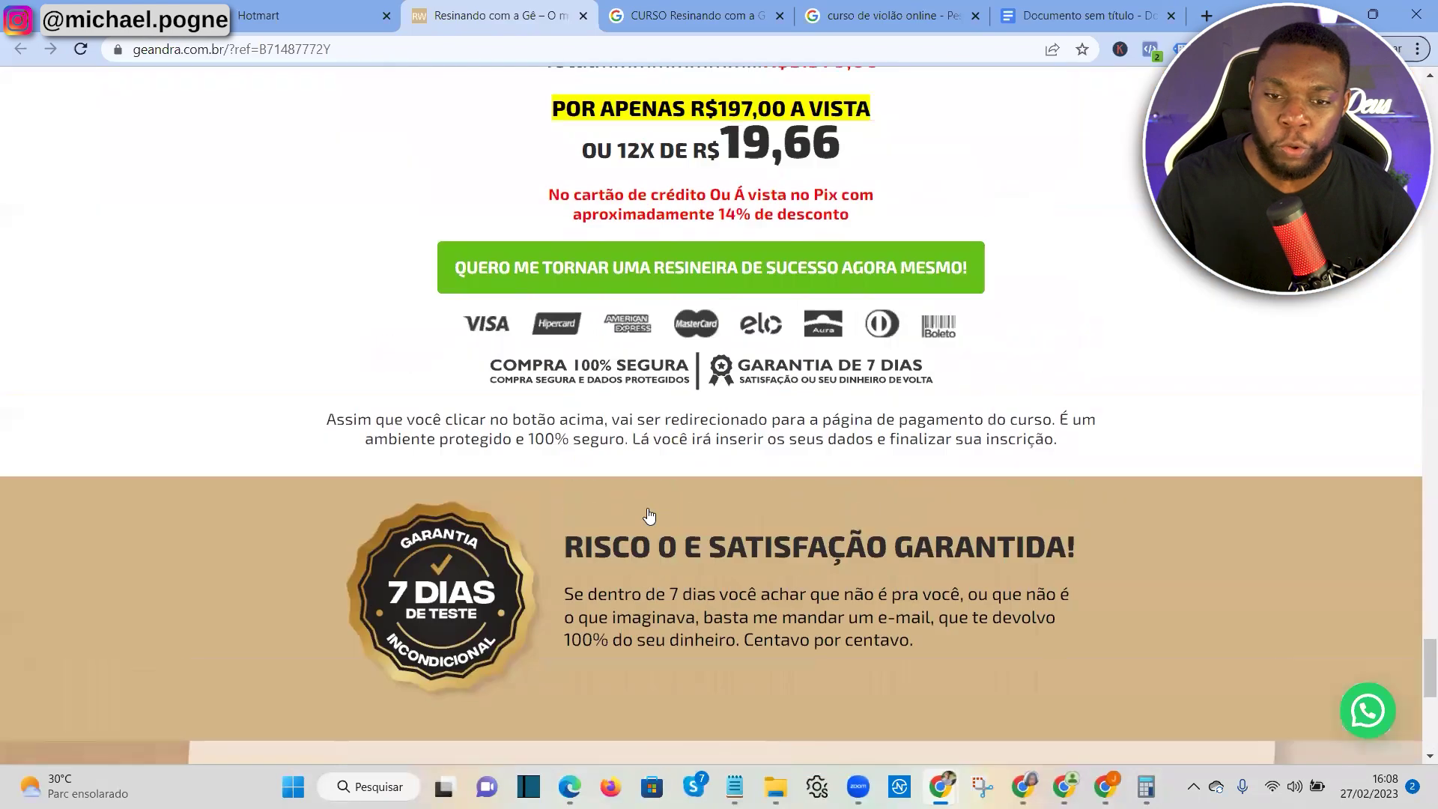
# Return to Google Ads and save the four callout texts for the Resinando com a Gê campaign
pyautogui.hotkey('alt', 'Tab')
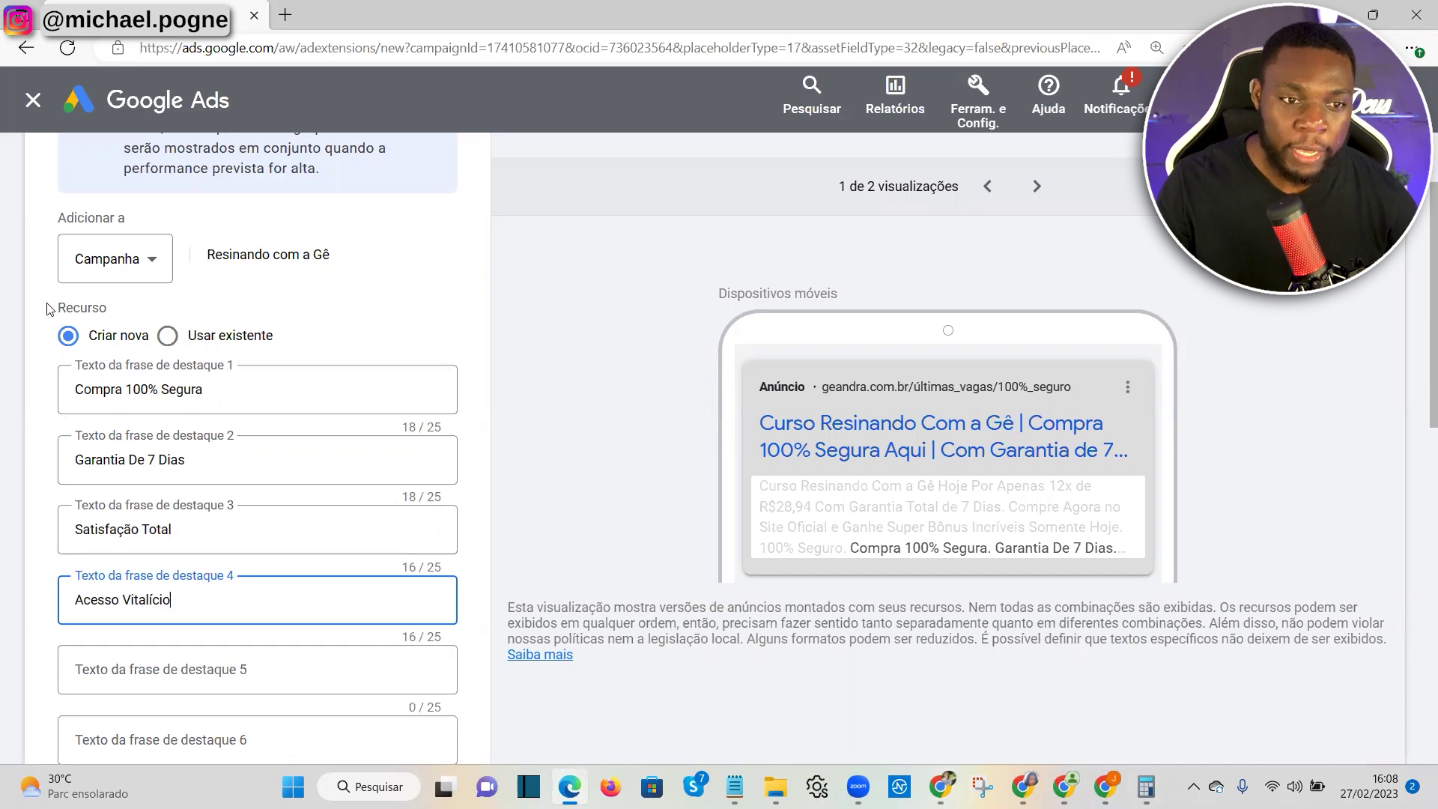
pyautogui.scroll(-10, 274, 369)
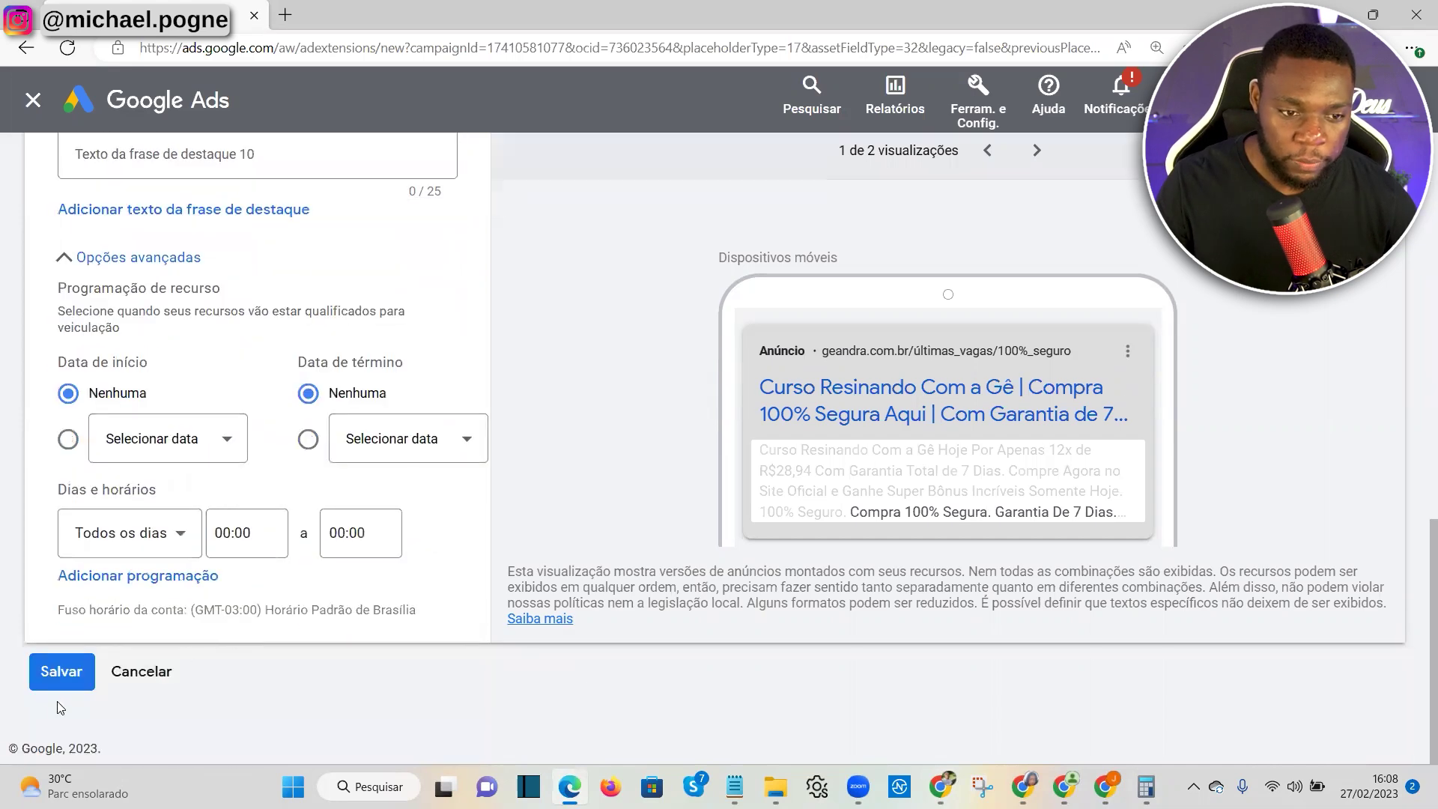
pyautogui.click(50, 663)
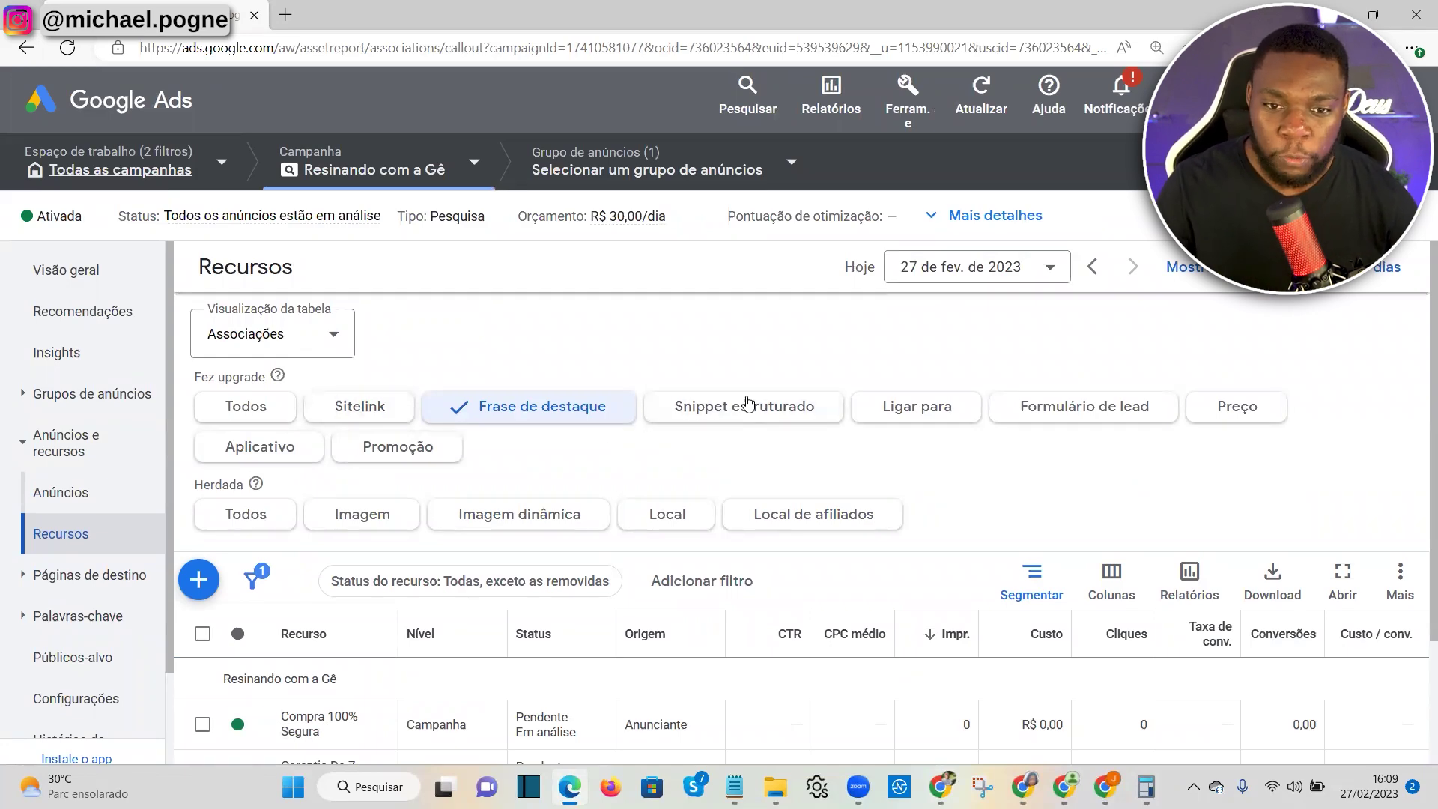
# Start a new structured snippet for the campaign with the Portuguese header type "Comodidades"
pyautogui.click(709, 420)
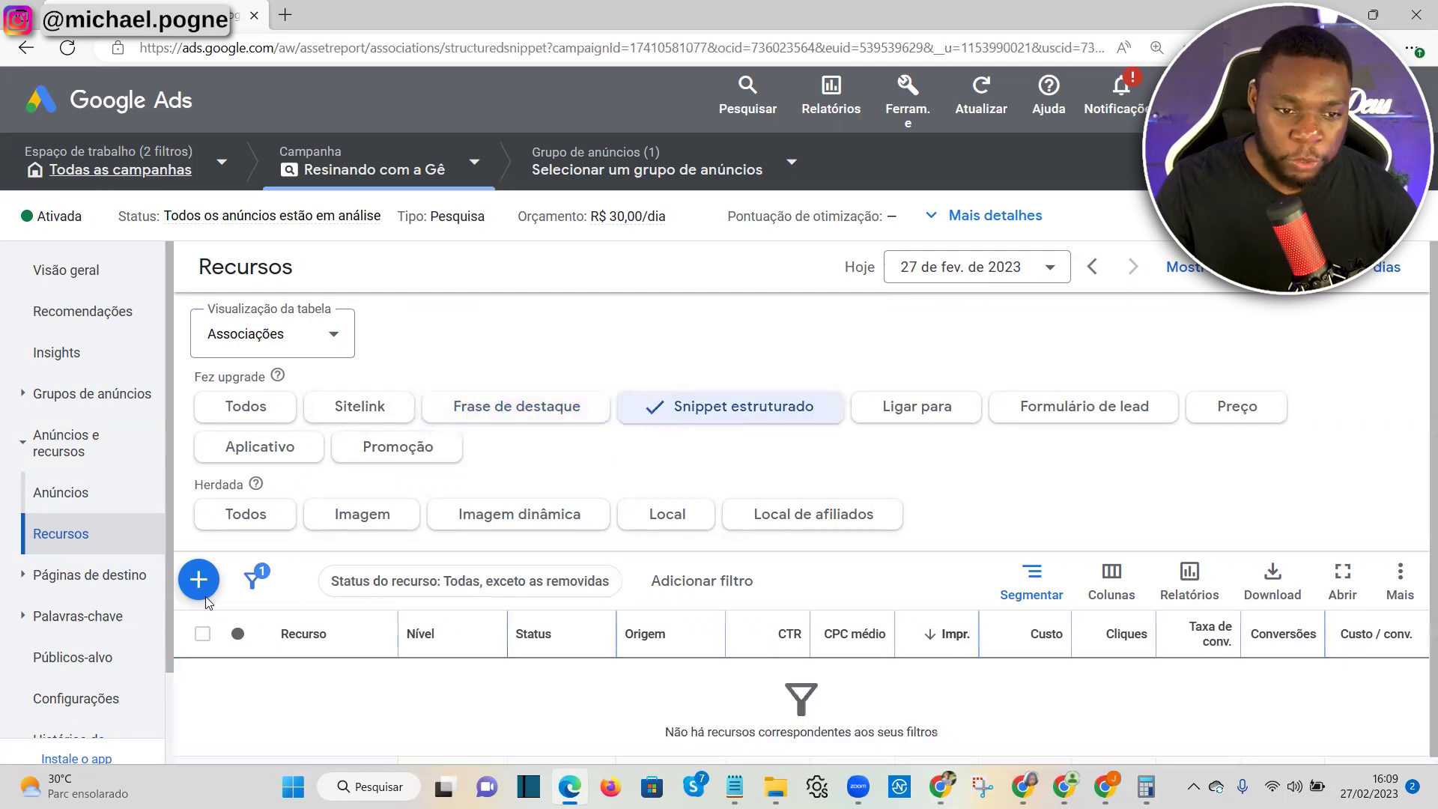
pyautogui.click(198, 581)
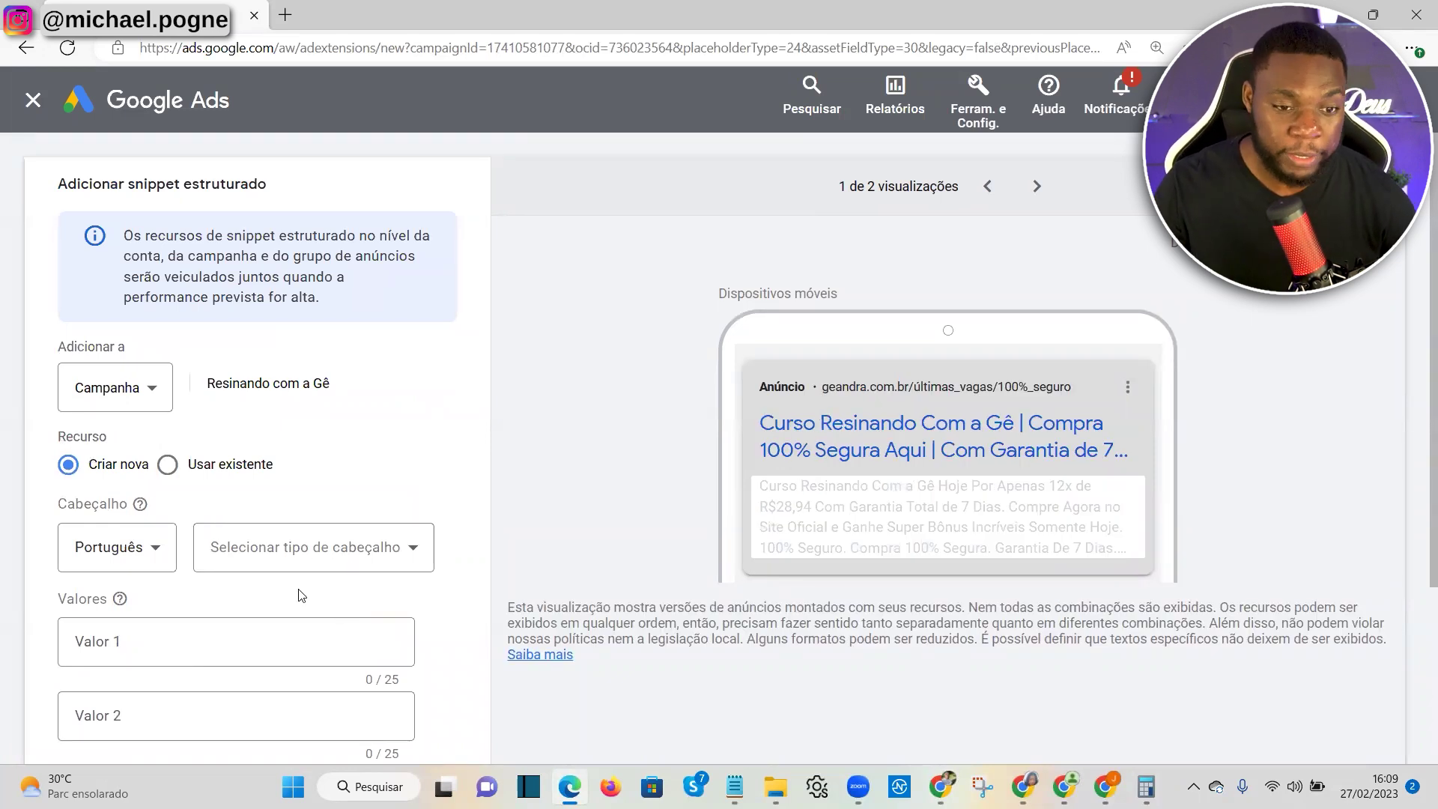
pyautogui.click(253, 567)
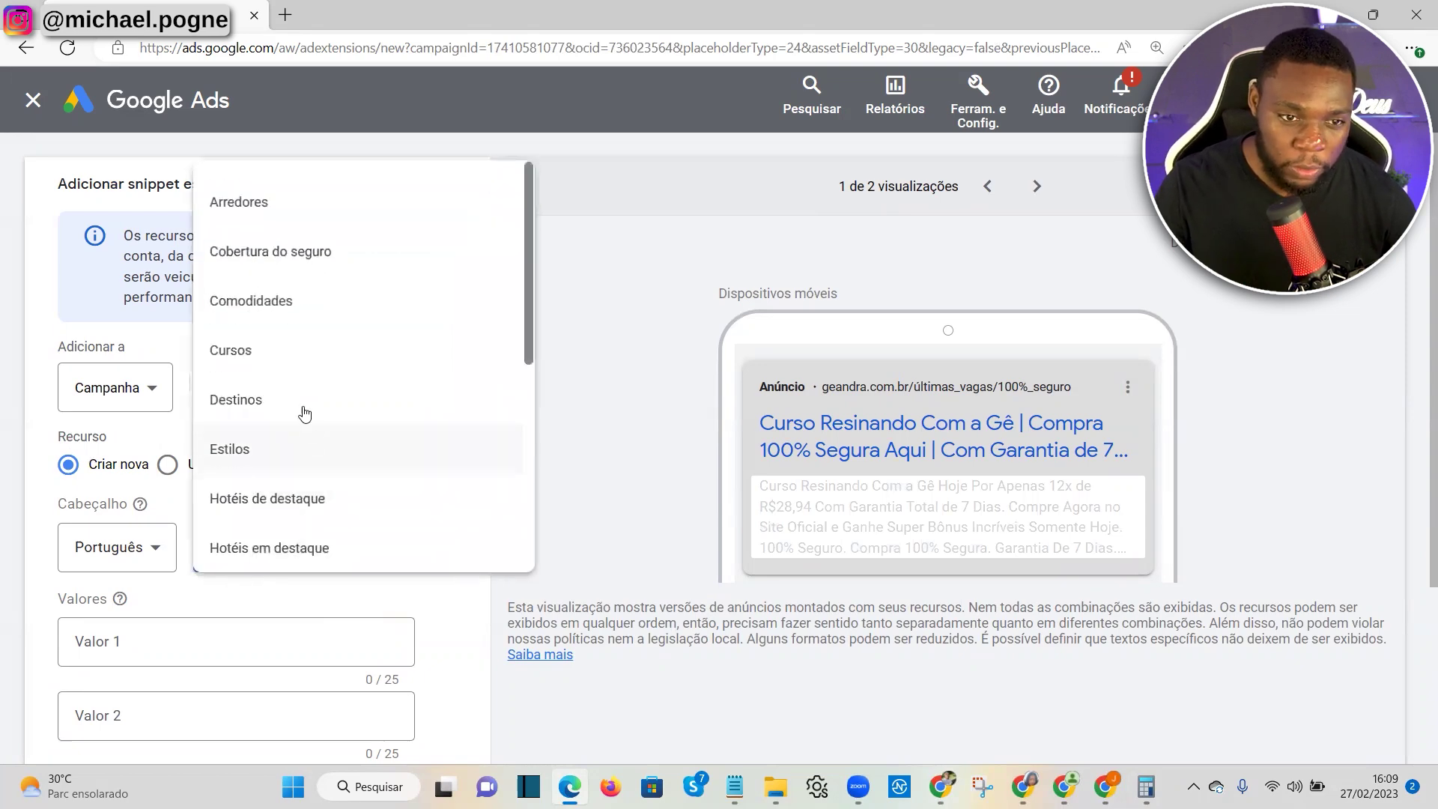
pyautogui.click(280, 311)
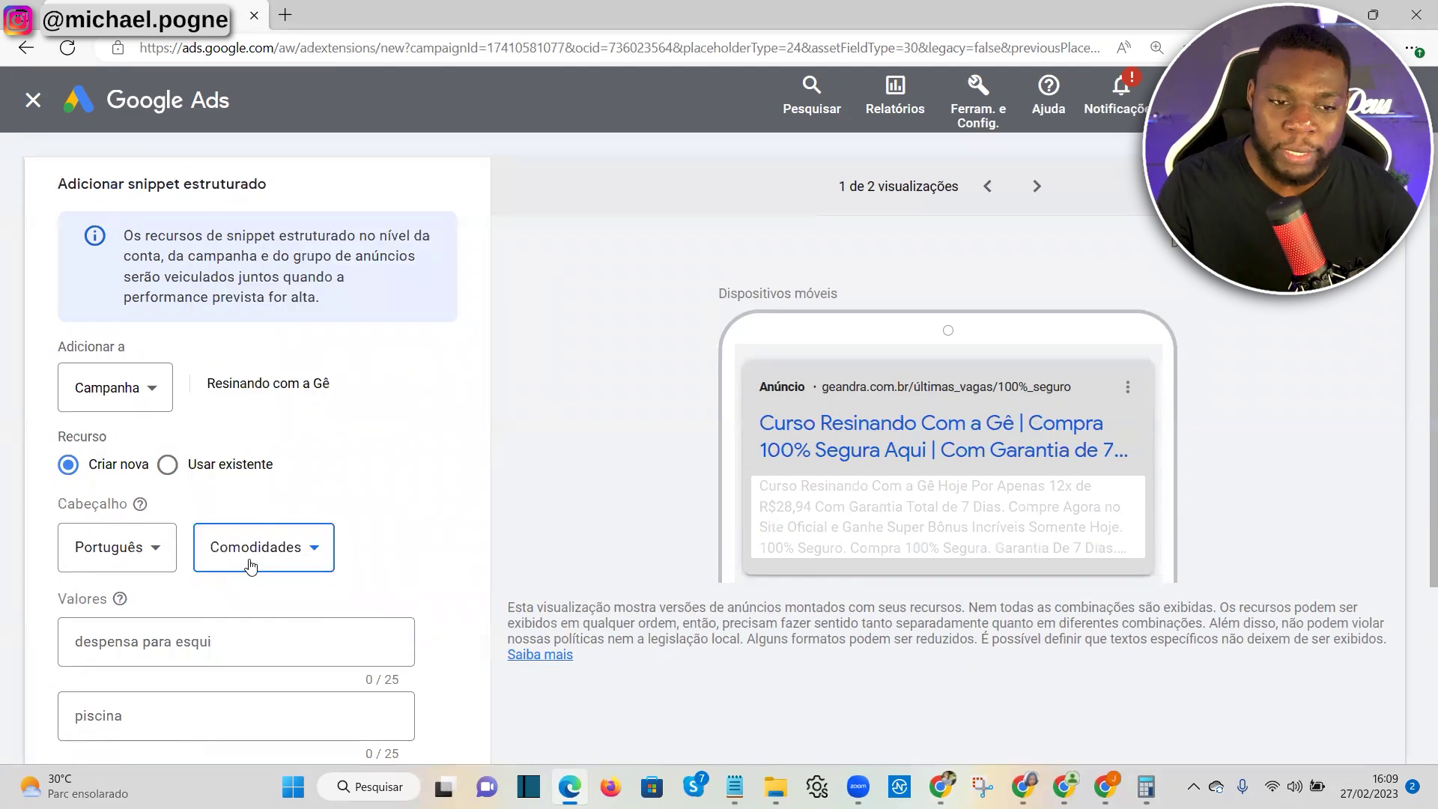
# Check the cash price on the sales page and enter "Por Apenas R4197" as the snippet's first value in Google Ads
pyautogui.scroll(-2, 269, 577)
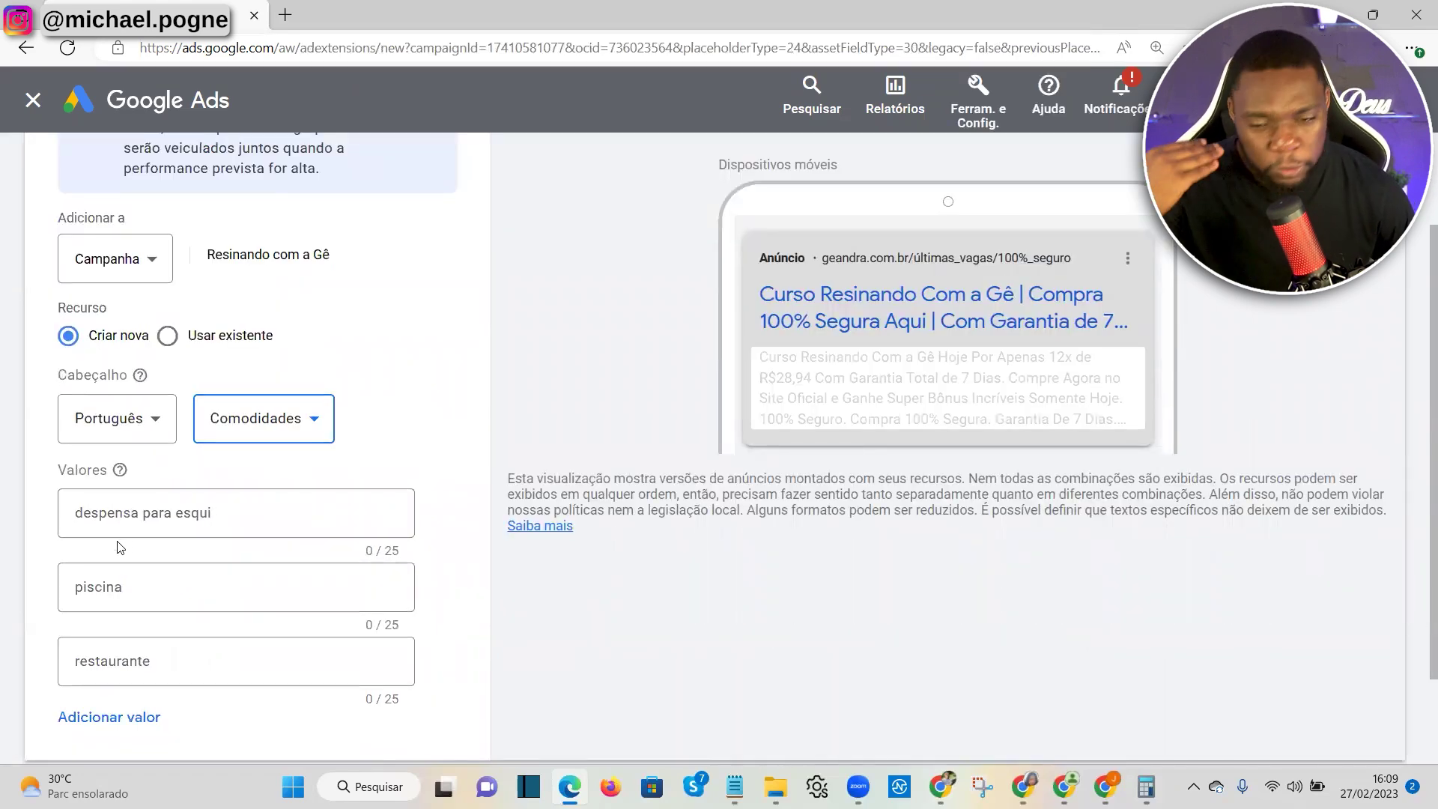
pyautogui.hotkey('alt', 'Tab')
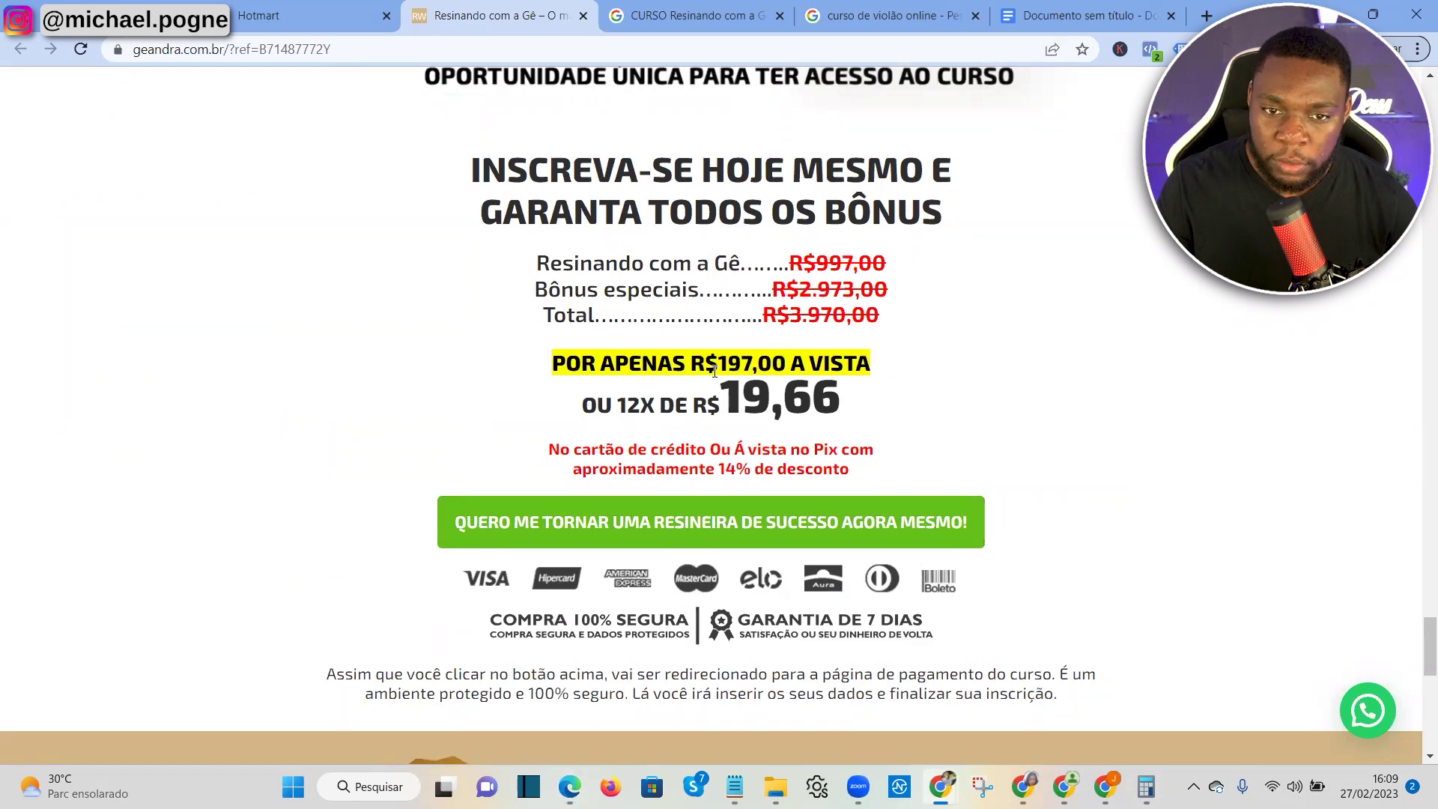
pyautogui.hotkey('alt', 'Tab')
pyautogui.click(135, 528)
pyautogui.write('Por ')
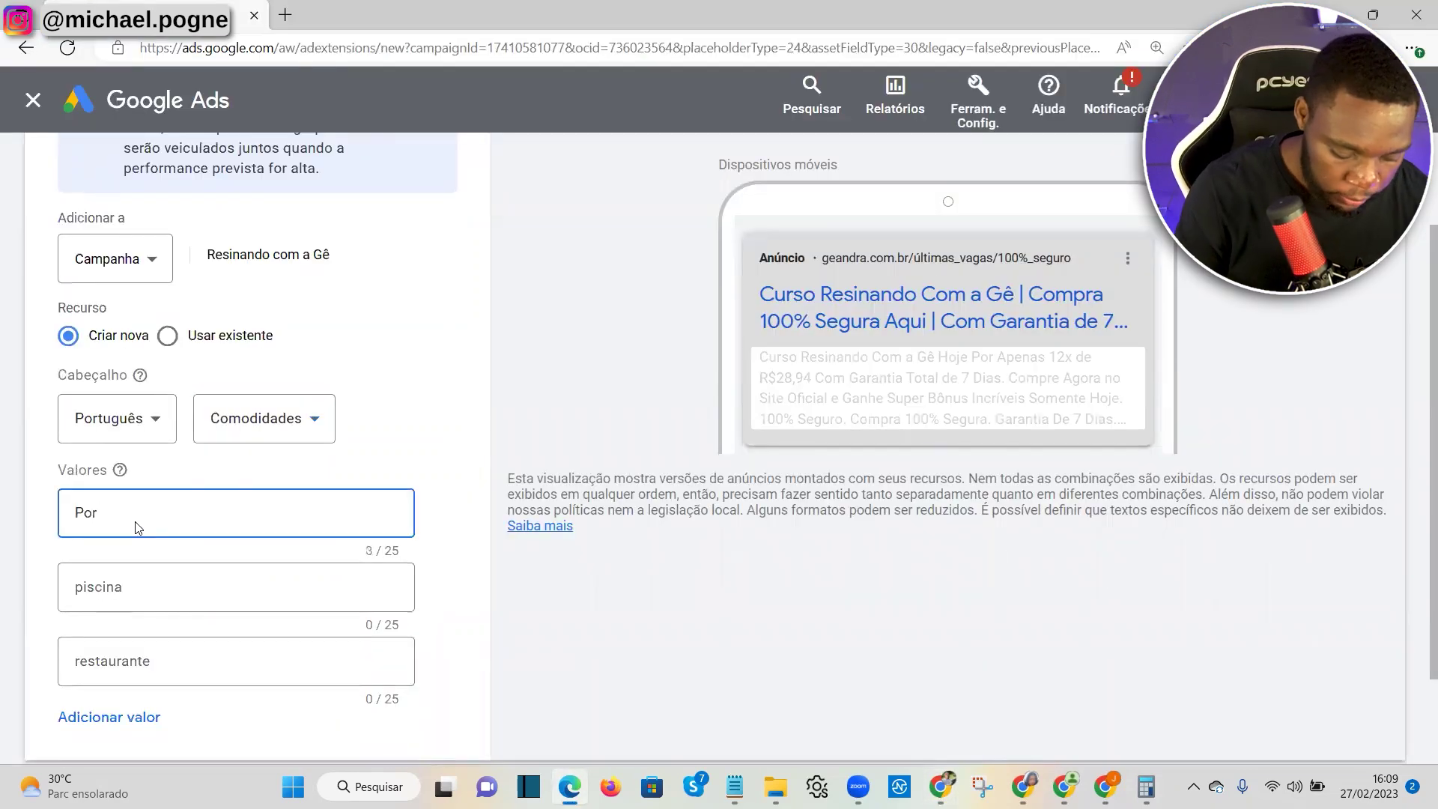
pyautogui.write('Apenas R$197')
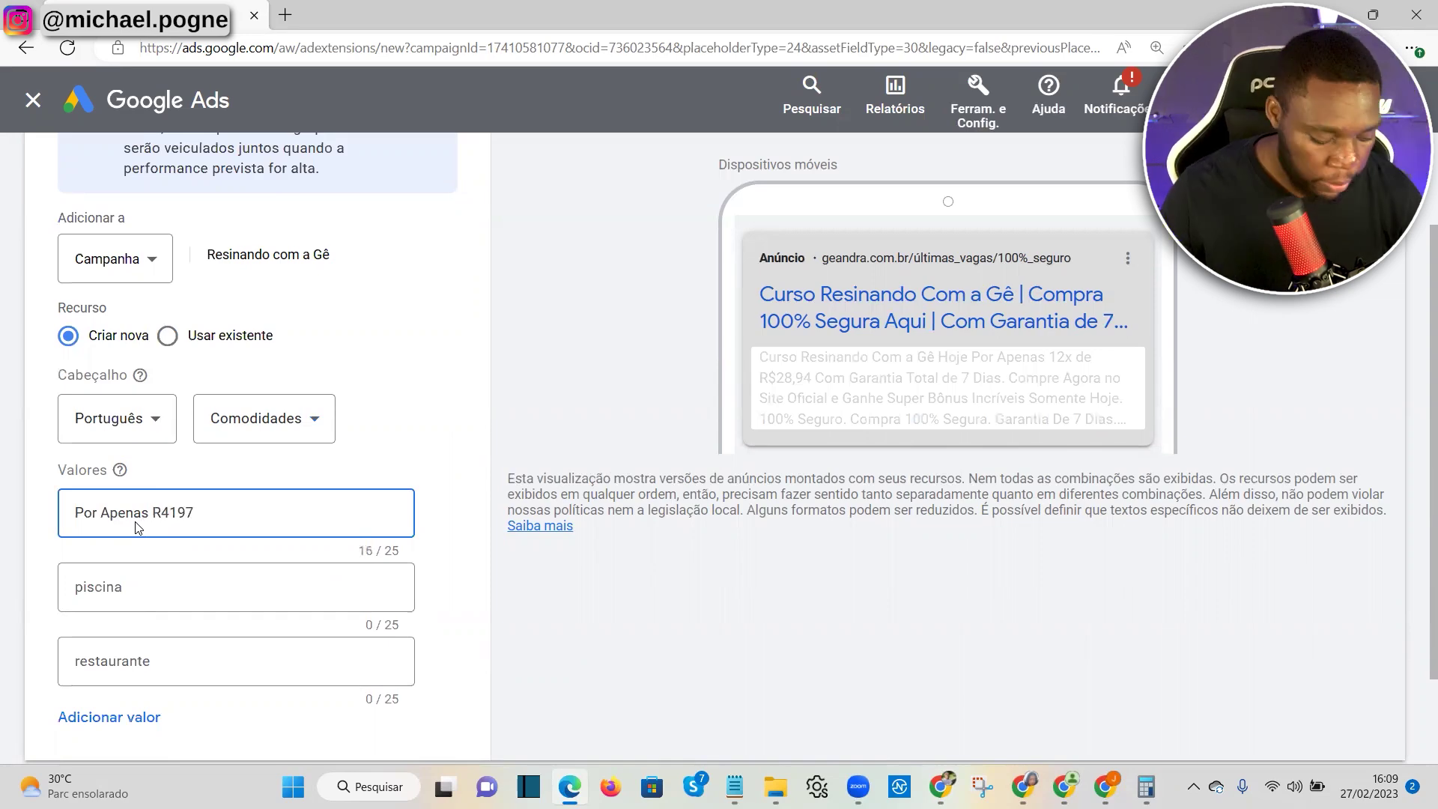
# Check the instalment price on the sales page and enter "Ou 12x De R$19,66" as the snippet's second value in Google Ads
pyautogui.hotkey('alt', 'Tab')
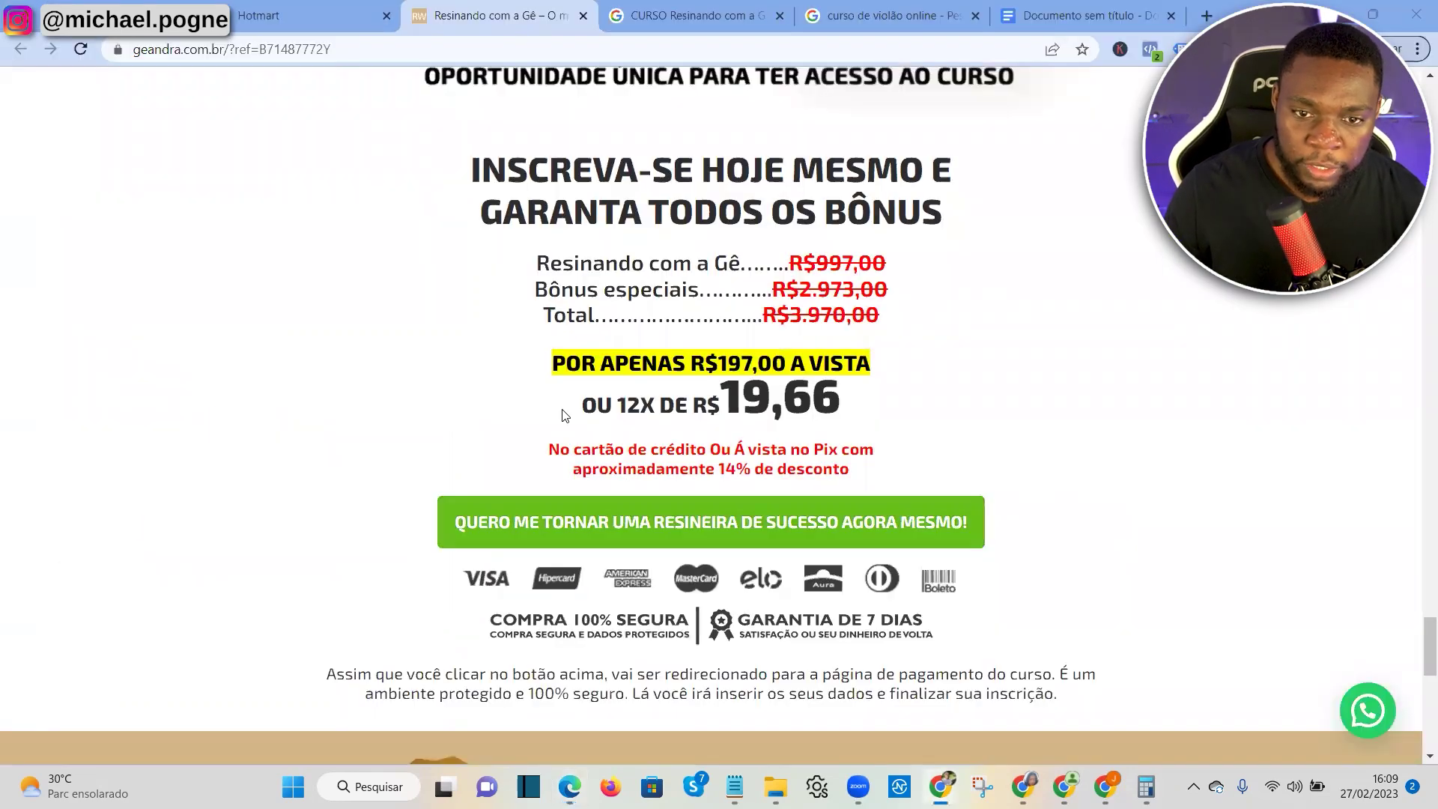
pyautogui.hotkey('alt', 'Tab')
pyautogui.click(128, 599)
pyautogui.write('Ou 12')
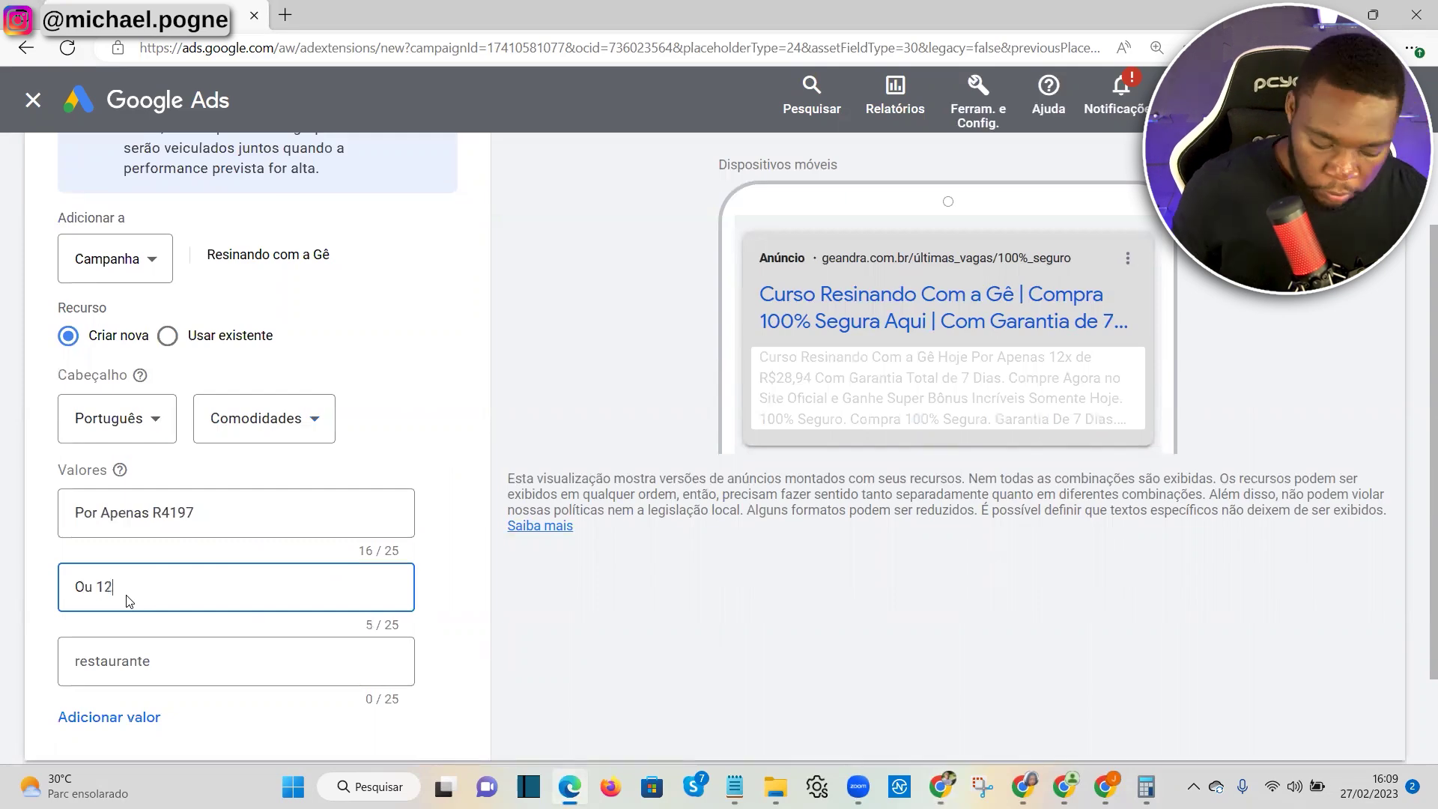
pyautogui.write('x De R$19')
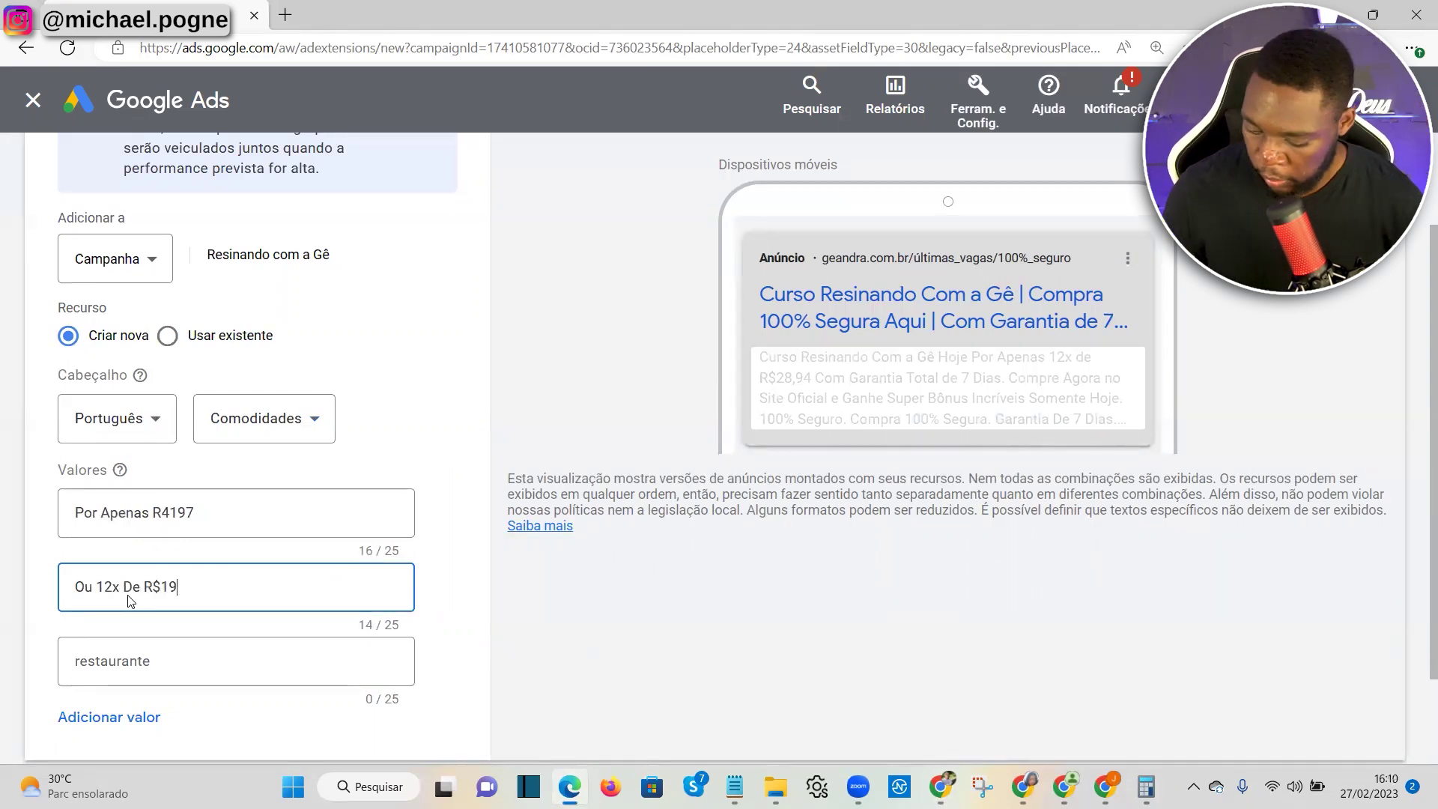
pyautogui.write(',66')
# Consult the sales page's payment details and enter "Pagamento Seguro" as the snippet's third value in Google Ads
pyautogui.hotkey('alt', 'Tab')
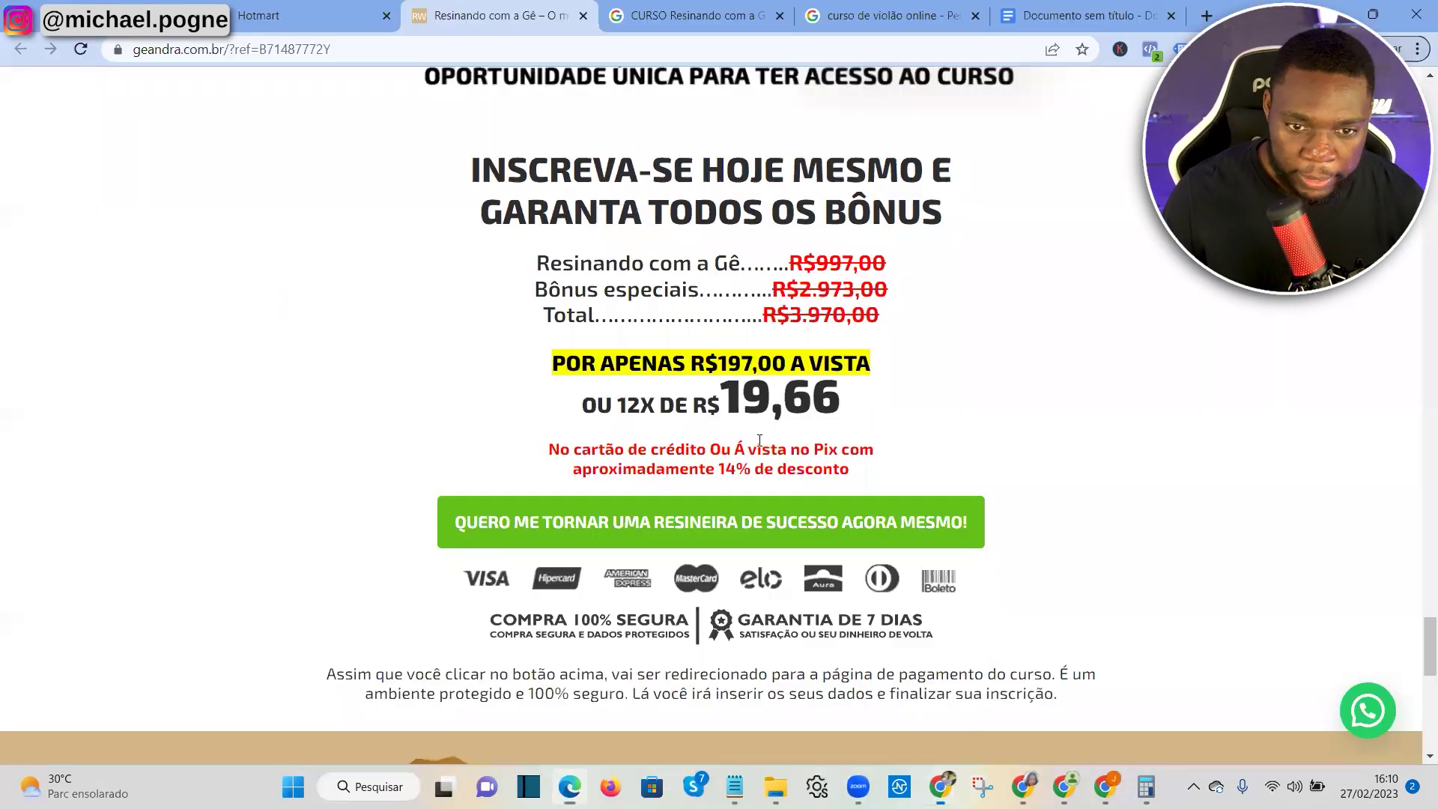
pyautogui.hotkey('alt', 'Tab')
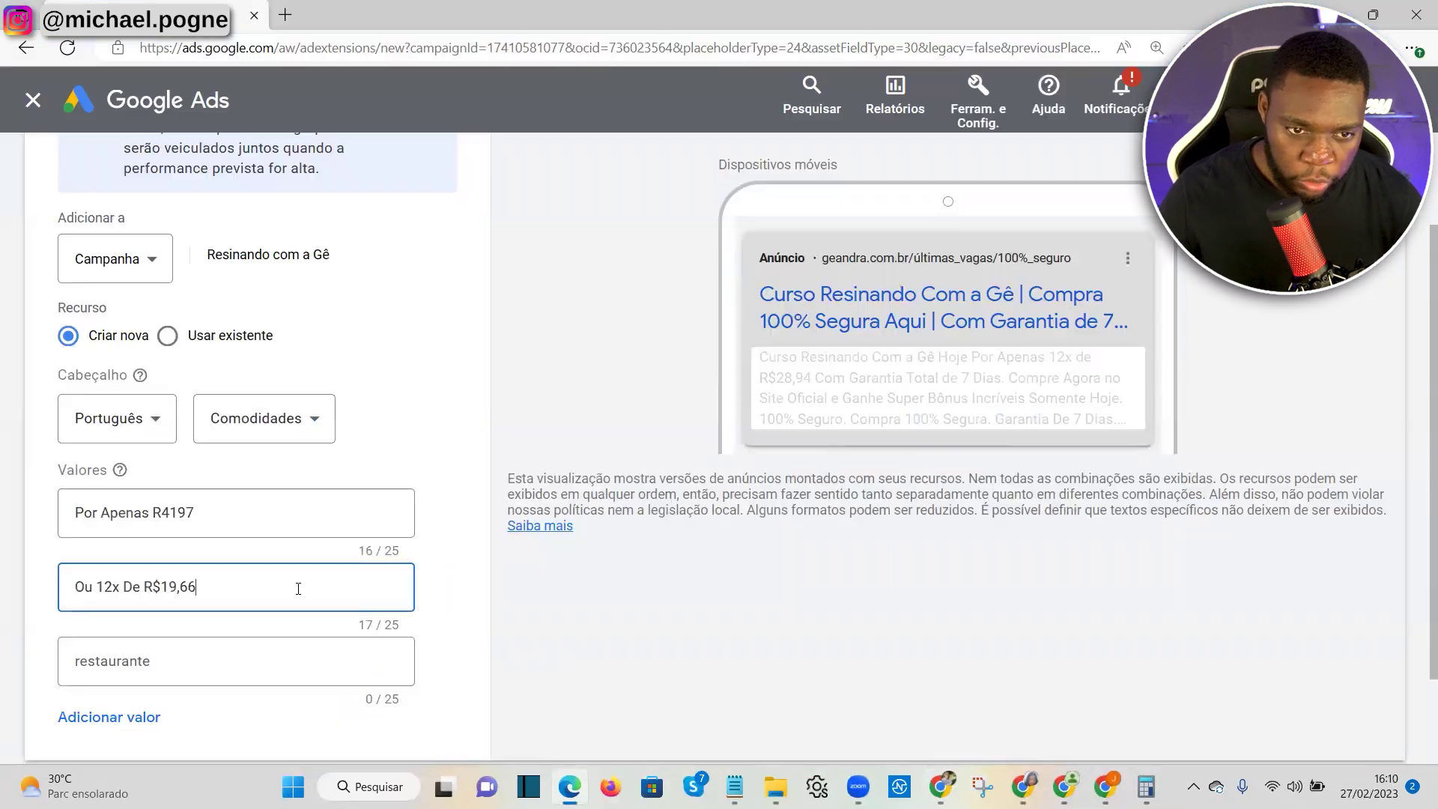
pyautogui.click(150, 661)
pyautogui.hotkey('ctrl', 'a')
pyautogui.write('P')
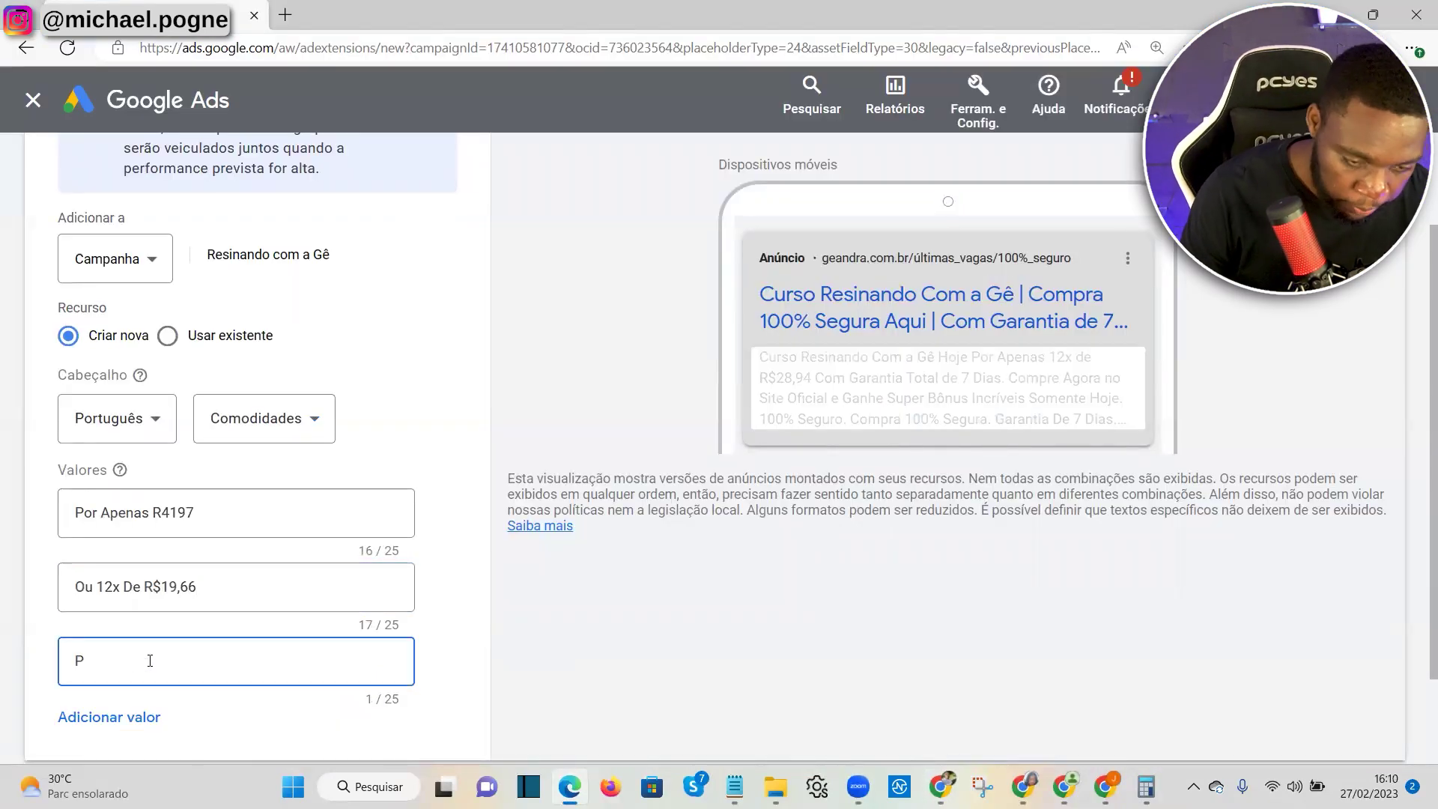
pyautogui.write('agamento Seguro')
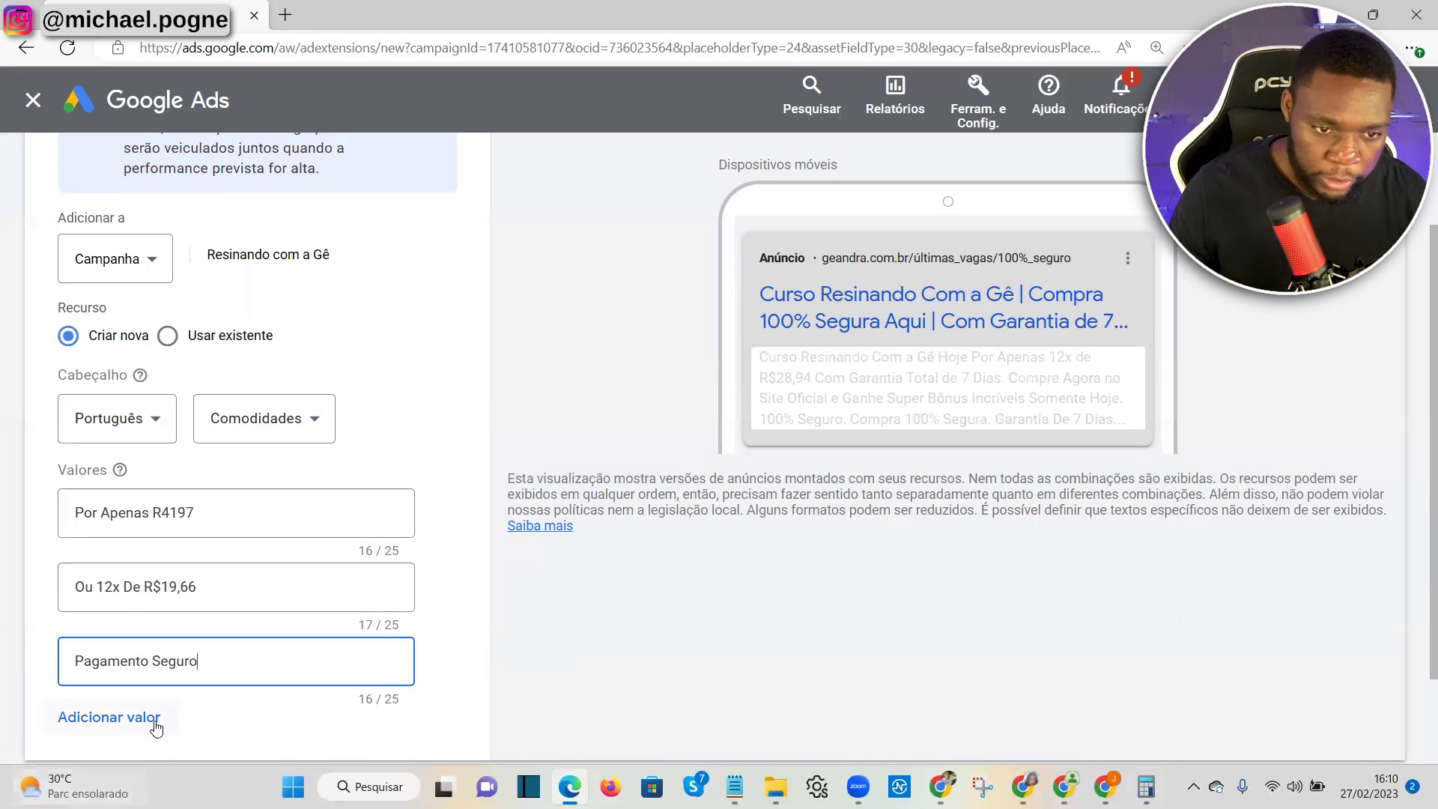
# Add a fourth value to the structured snippet and enter "Site Oficial Aqui"
pyautogui.click(150, 719)
pyautogui.scroll(-2, 177, 592)
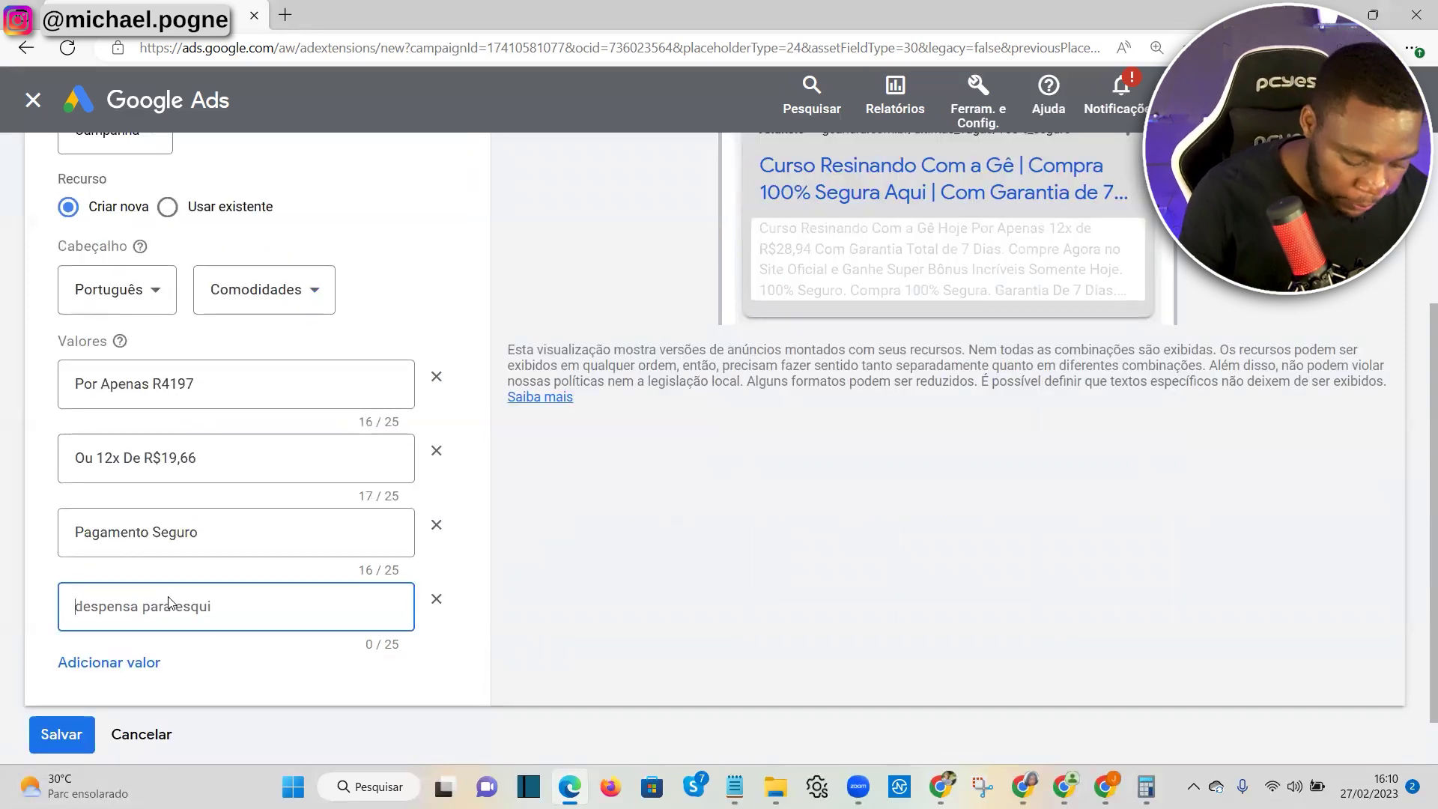
pyautogui.write('Site Ofic')
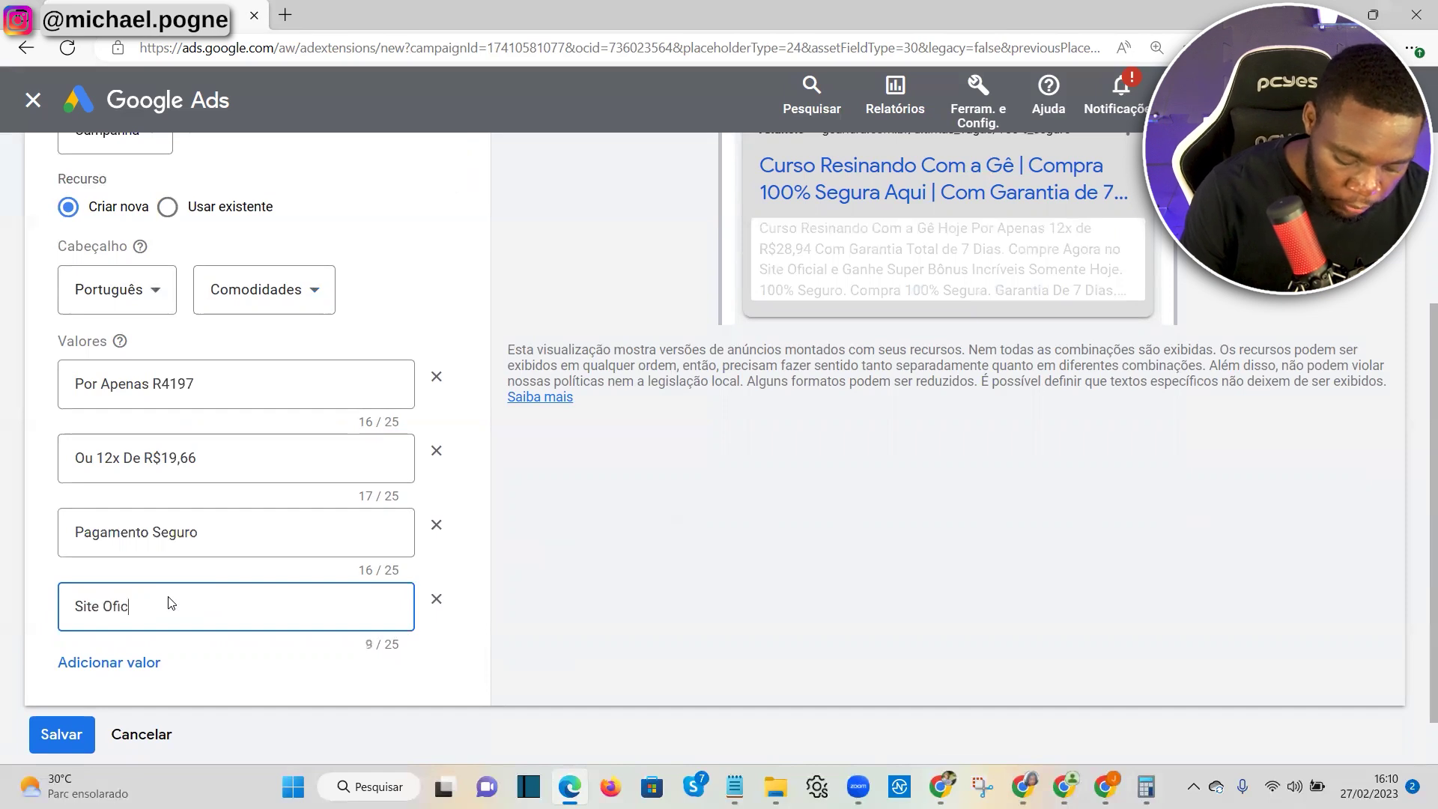
pyautogui.write('ial Aqui')
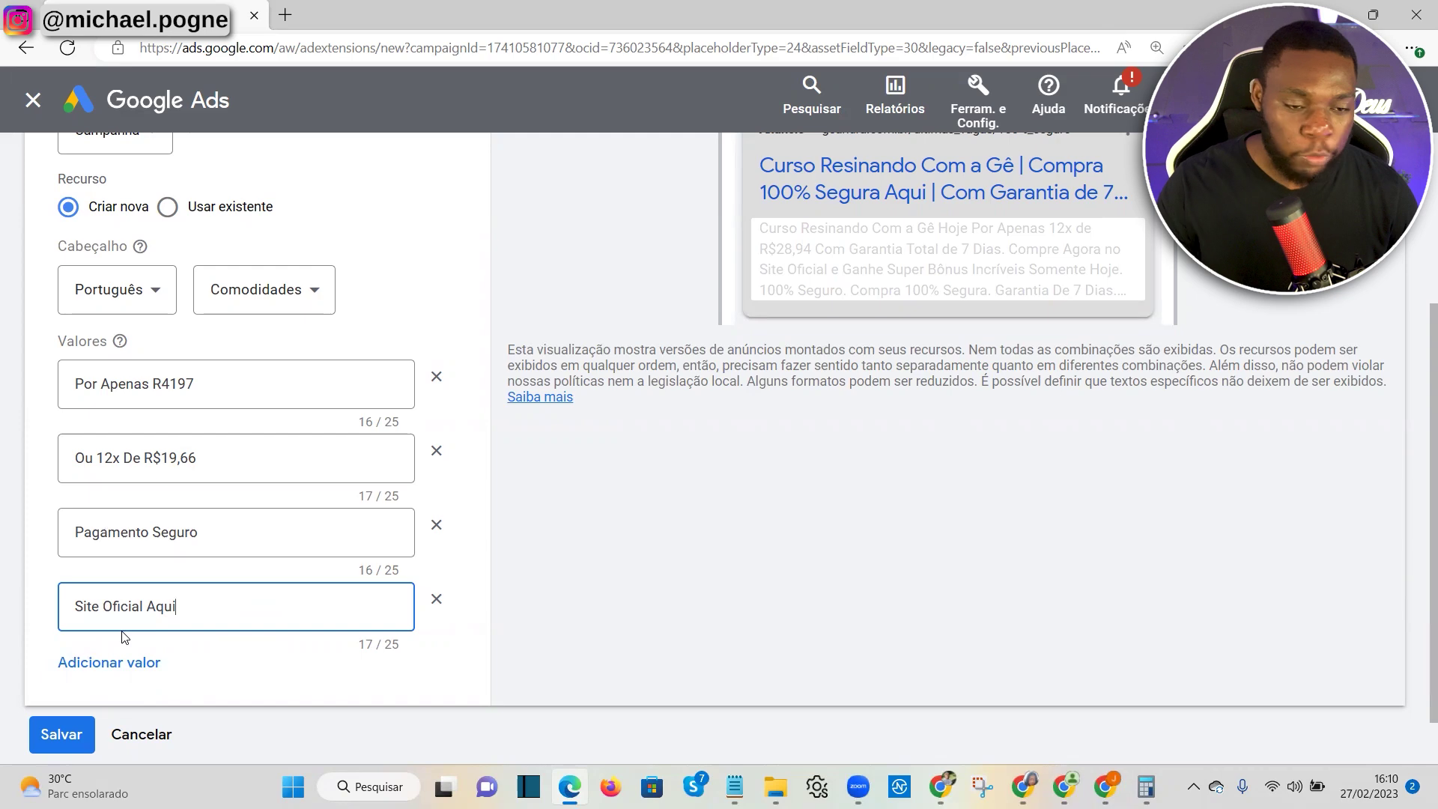
# Compare the snippet values with the offer on the sales page, and save the structured snippet in Google Ads
pyautogui.hotkey('alt', 'Tab')
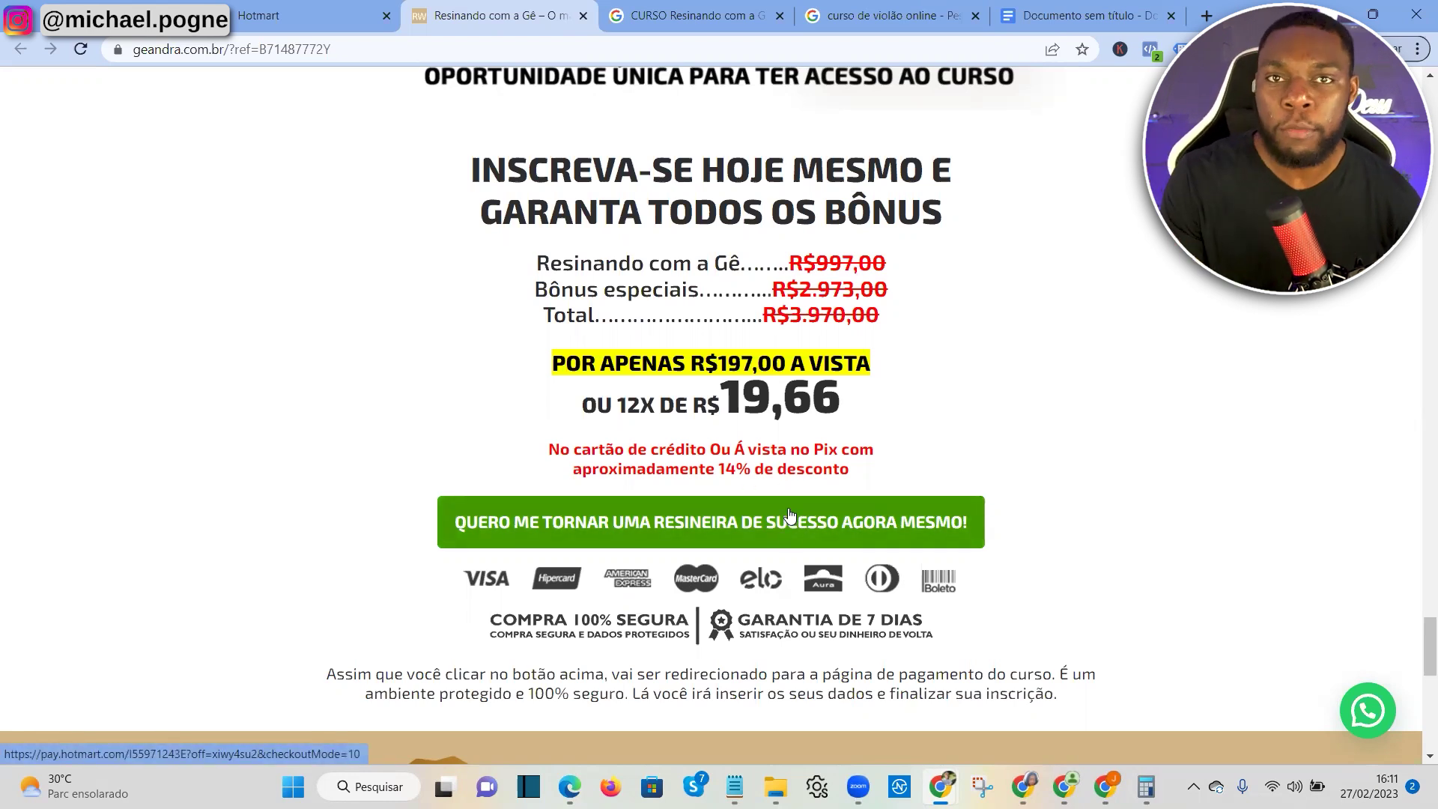
pyautogui.hotkey('alt', 'Tab')
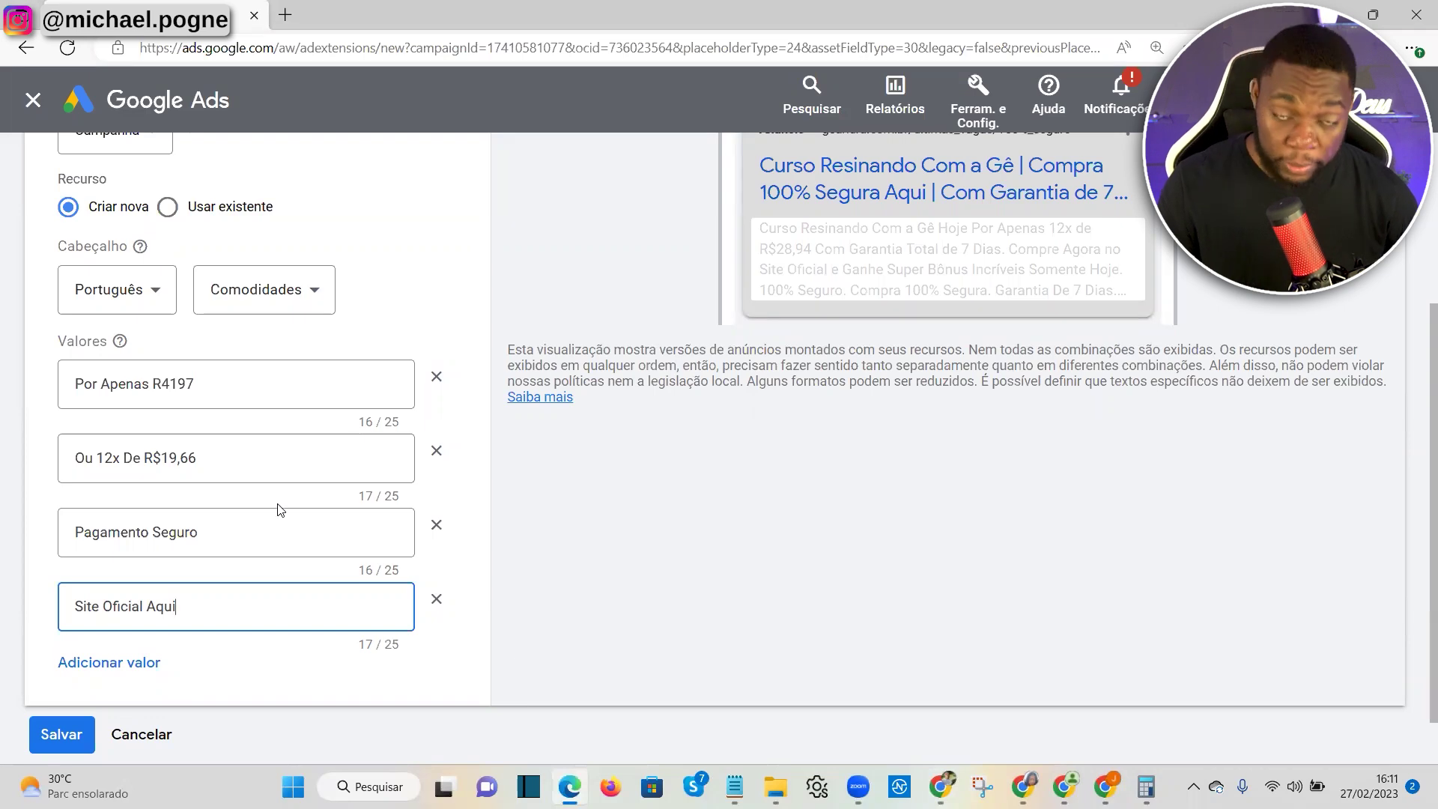
pyautogui.hotkey('alt', 'Tab')
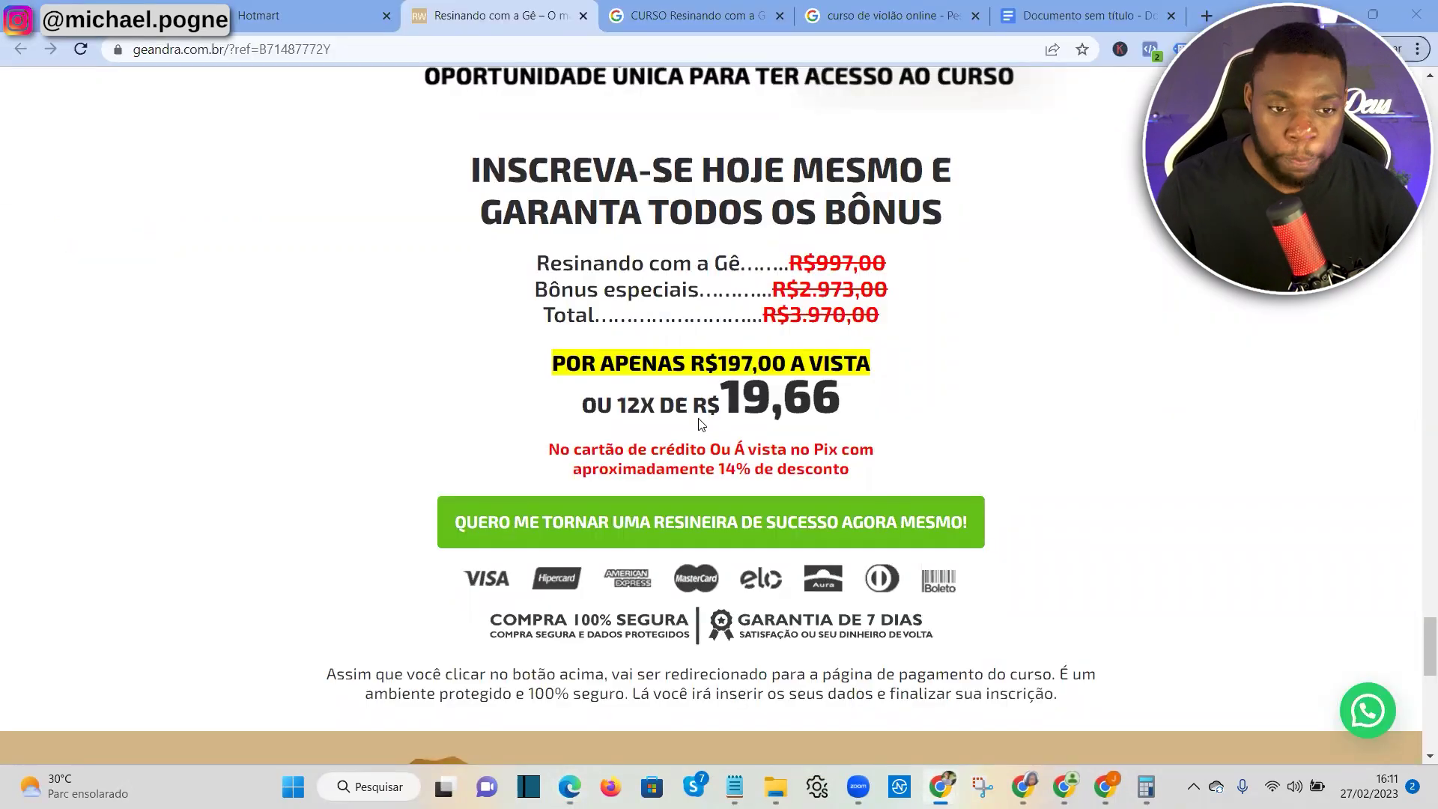
pyautogui.hotkey('alt', 'Tab')
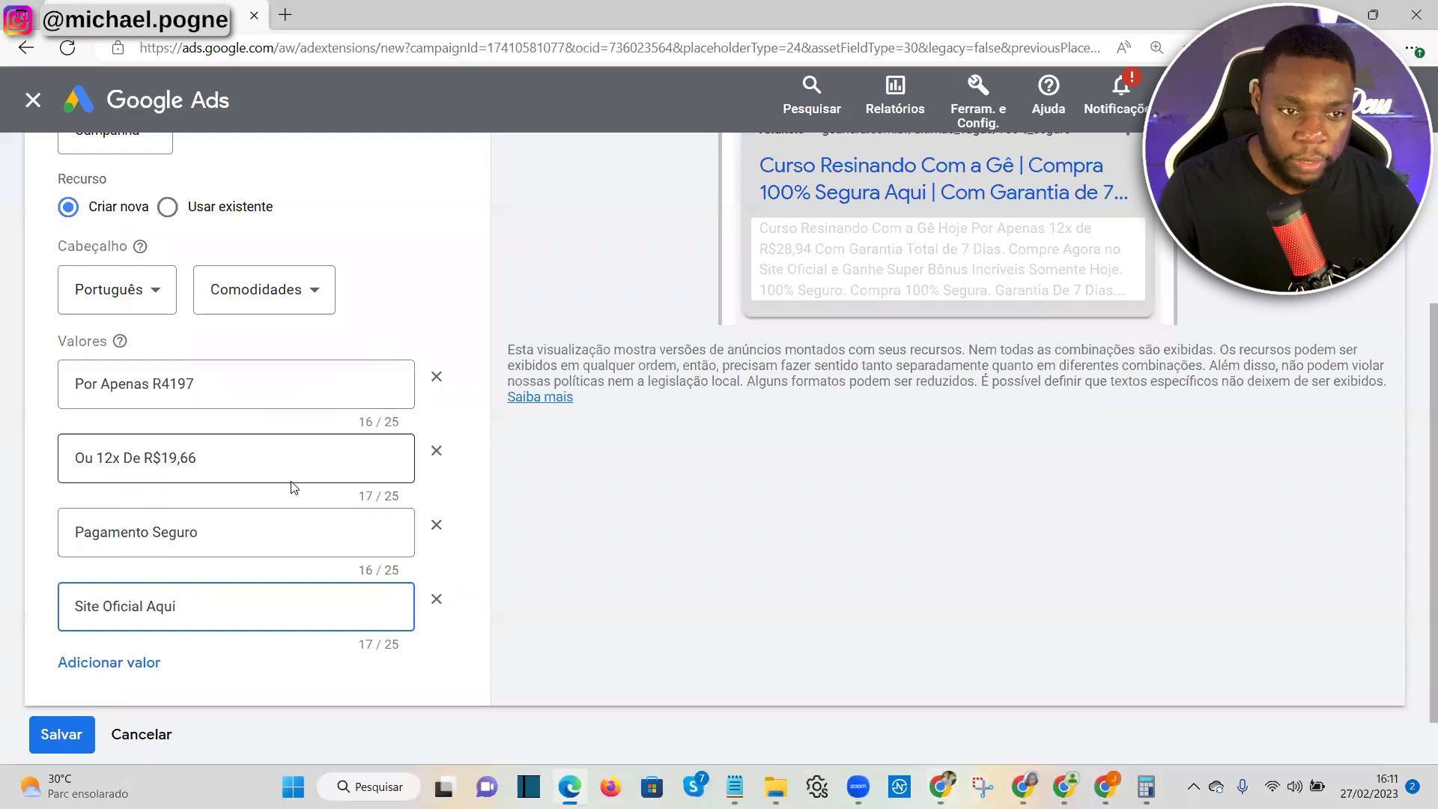
pyautogui.scroll(-1, 137, 636)
pyautogui.scroll(5, 296, 488)
pyautogui.scroll(-4, 304, 430)
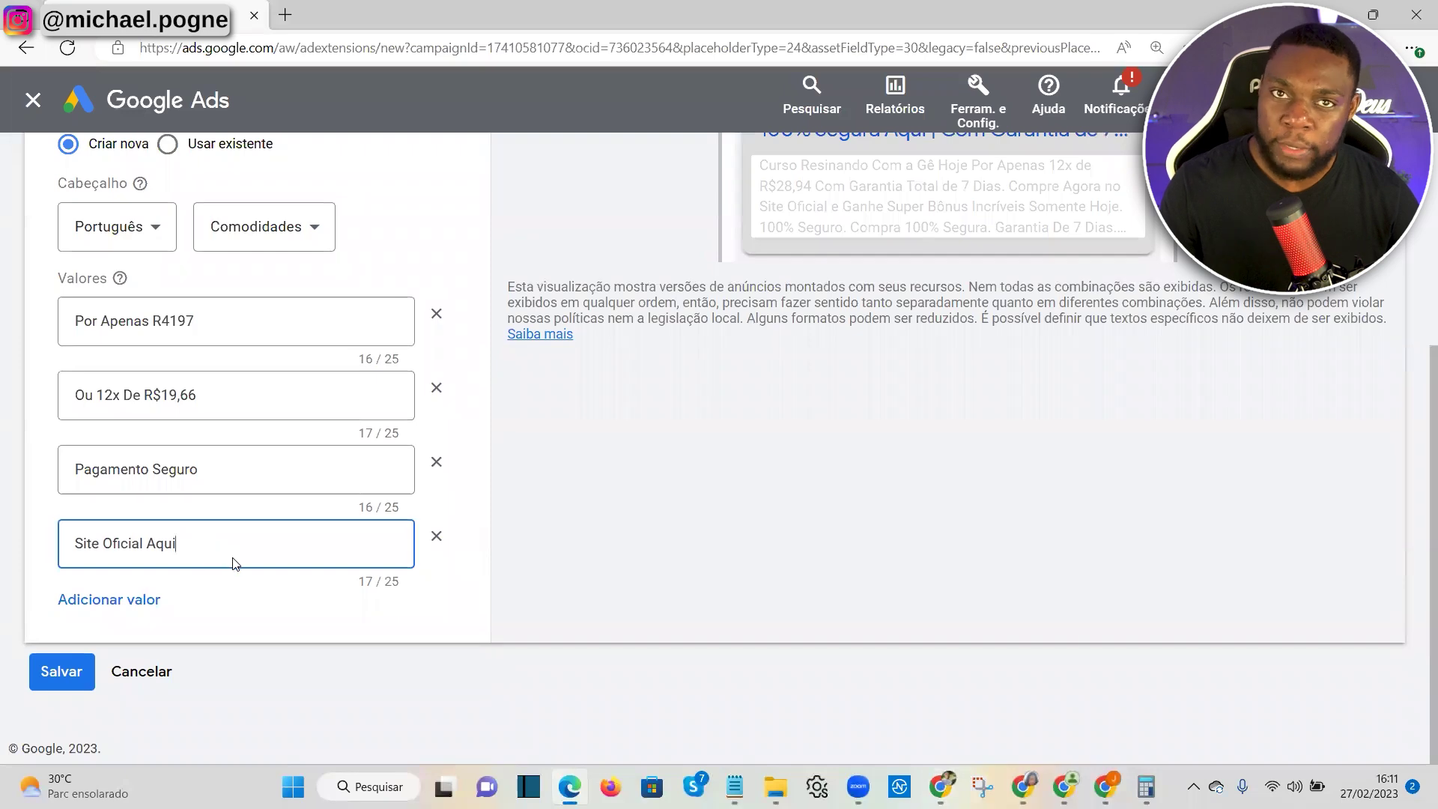
pyautogui.click(60, 672)
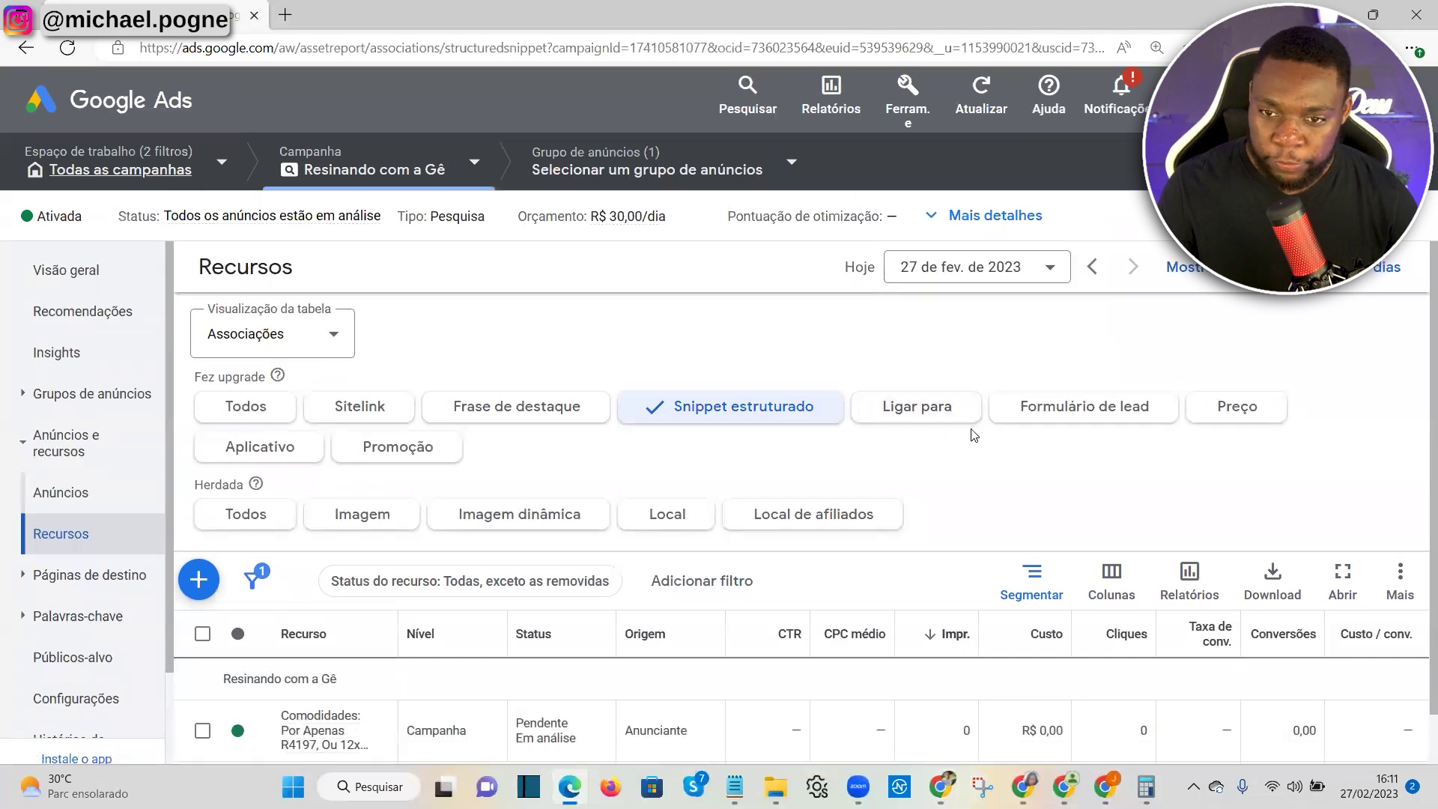
# Show the campaign's promotion assets and start creating a new promotion
pyautogui.click(409, 459)
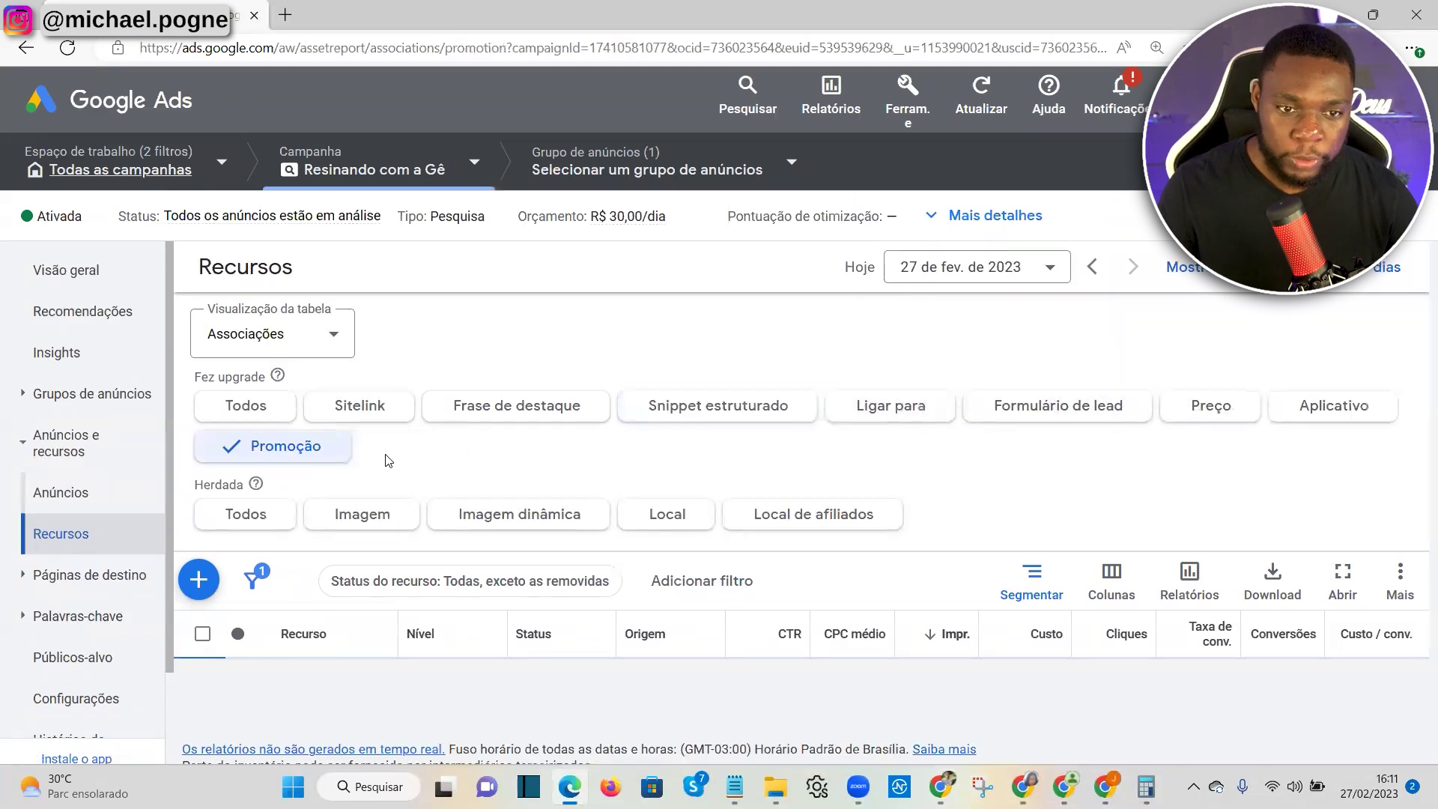
pyautogui.scroll(-1, 587, 428)
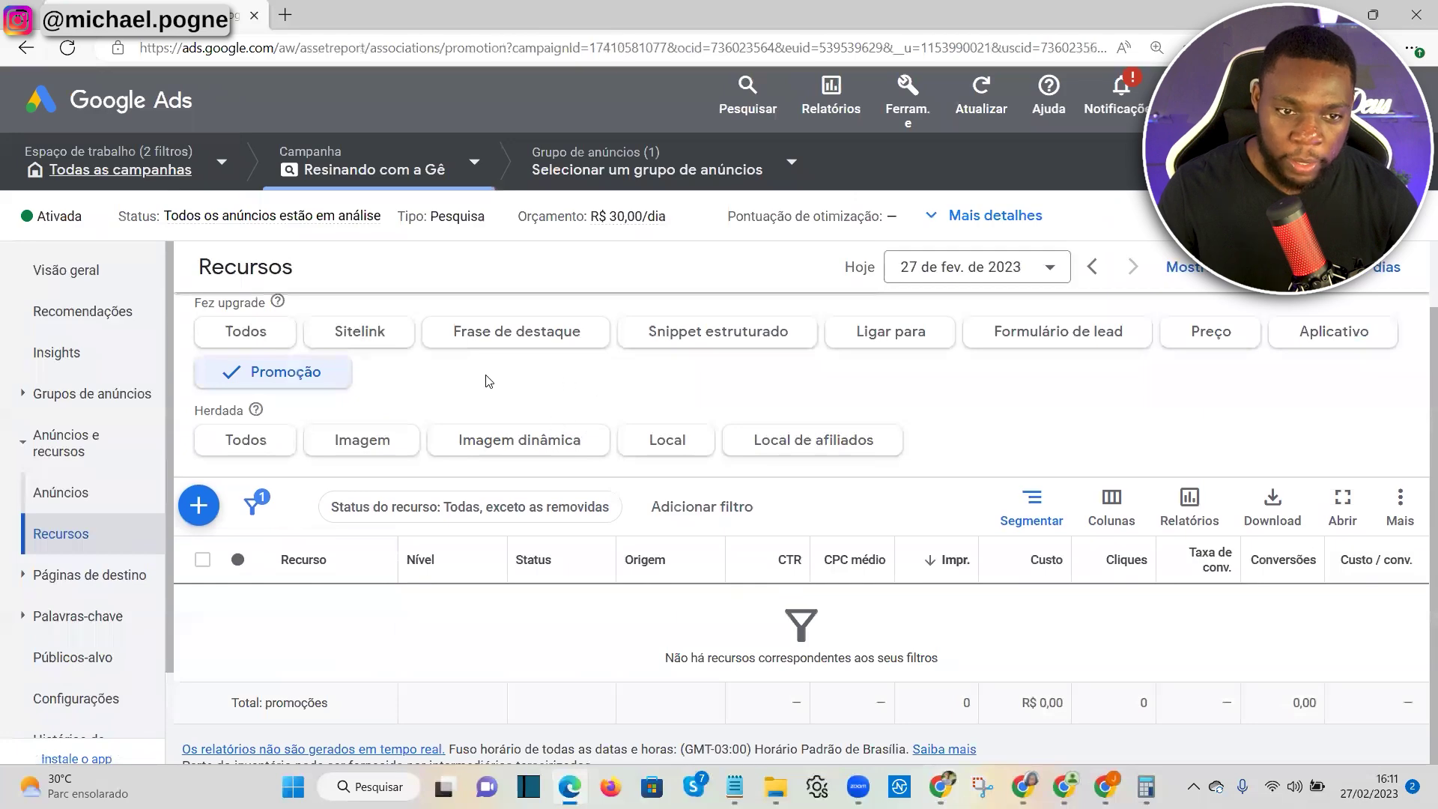
pyautogui.scroll(1, 488, 381)
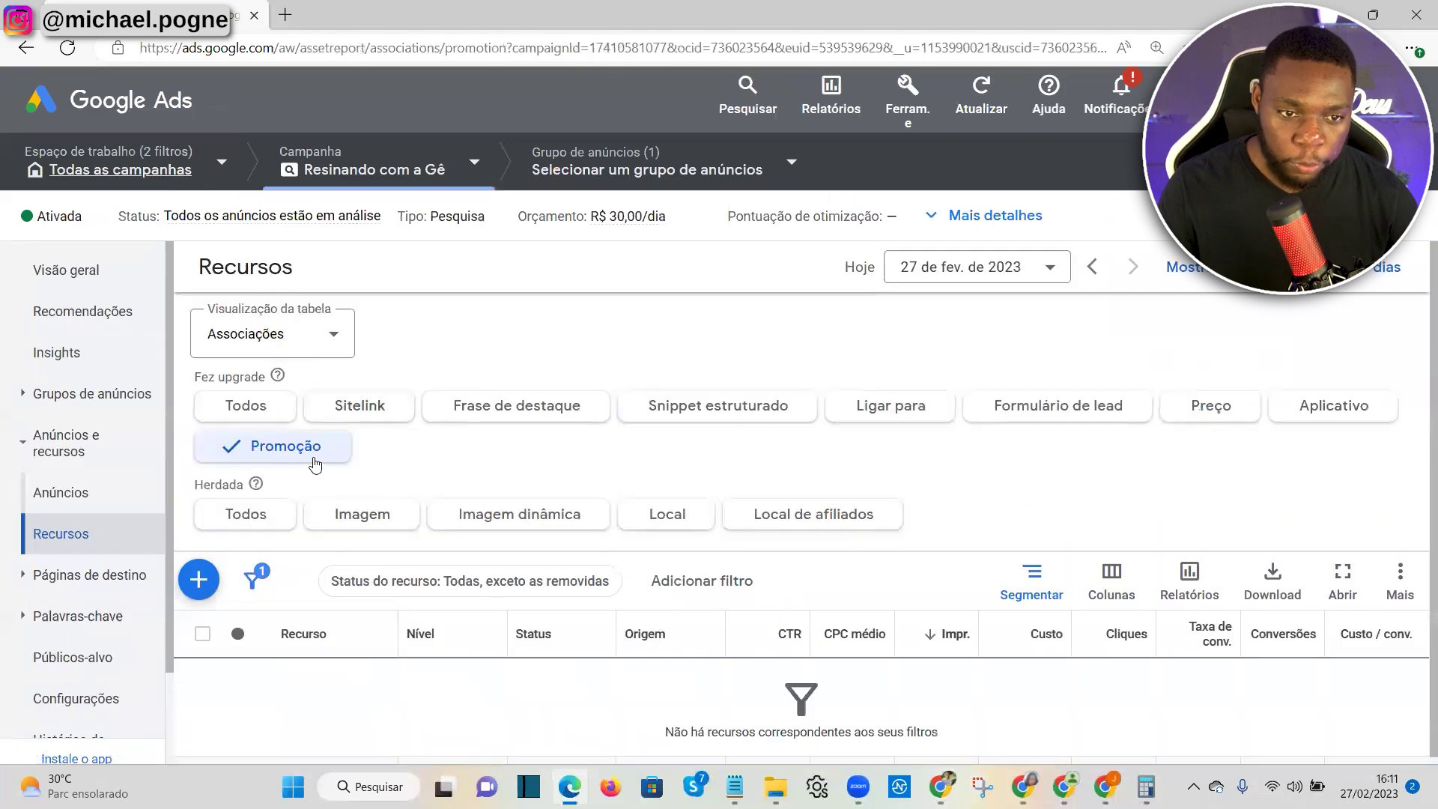
pyautogui.click(199, 580)
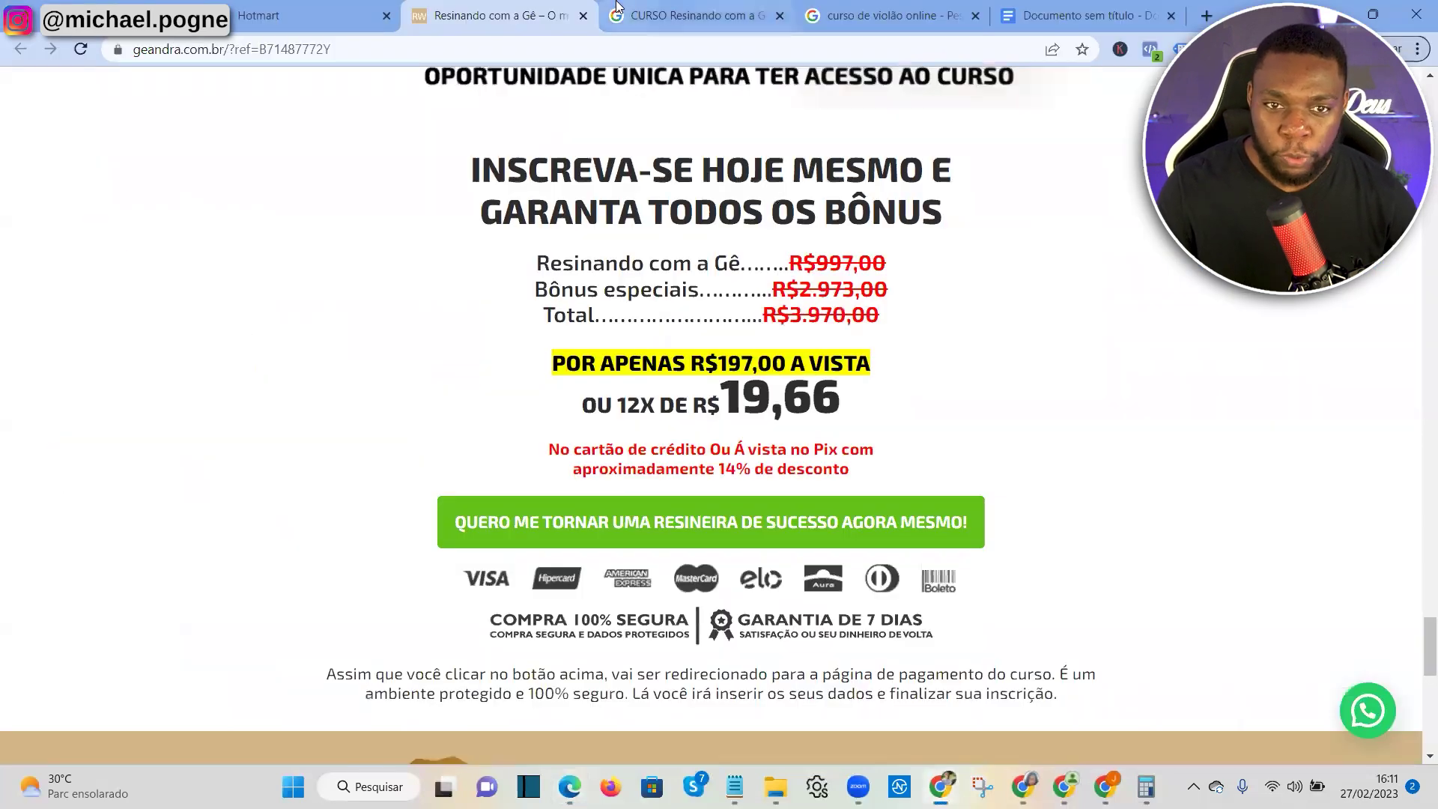
# Switch to Chrome and examine the promotion line of the competing Resinando com a Gê ad in the Google results
pyautogui.click(616, 11)
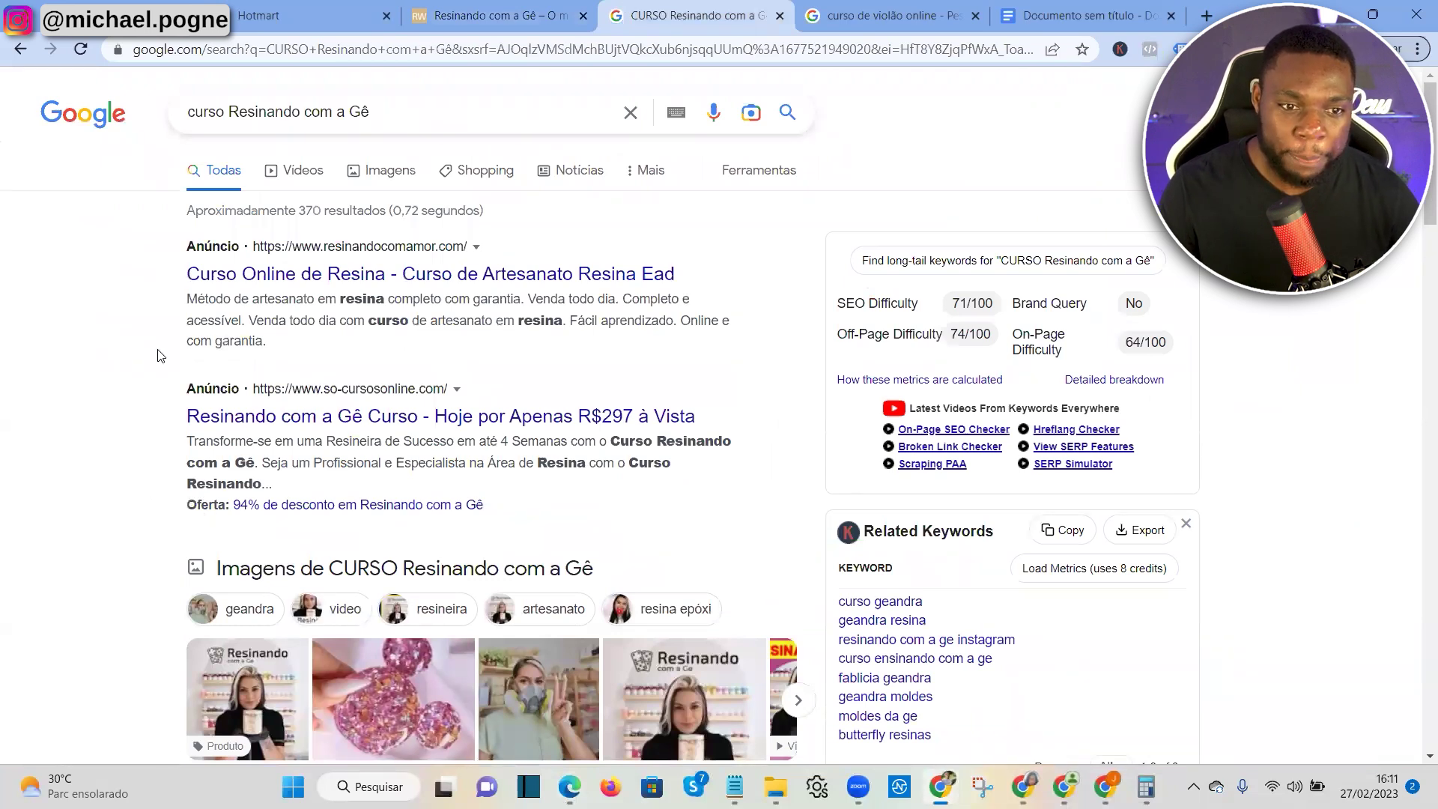
pyautogui.click(557, 11)
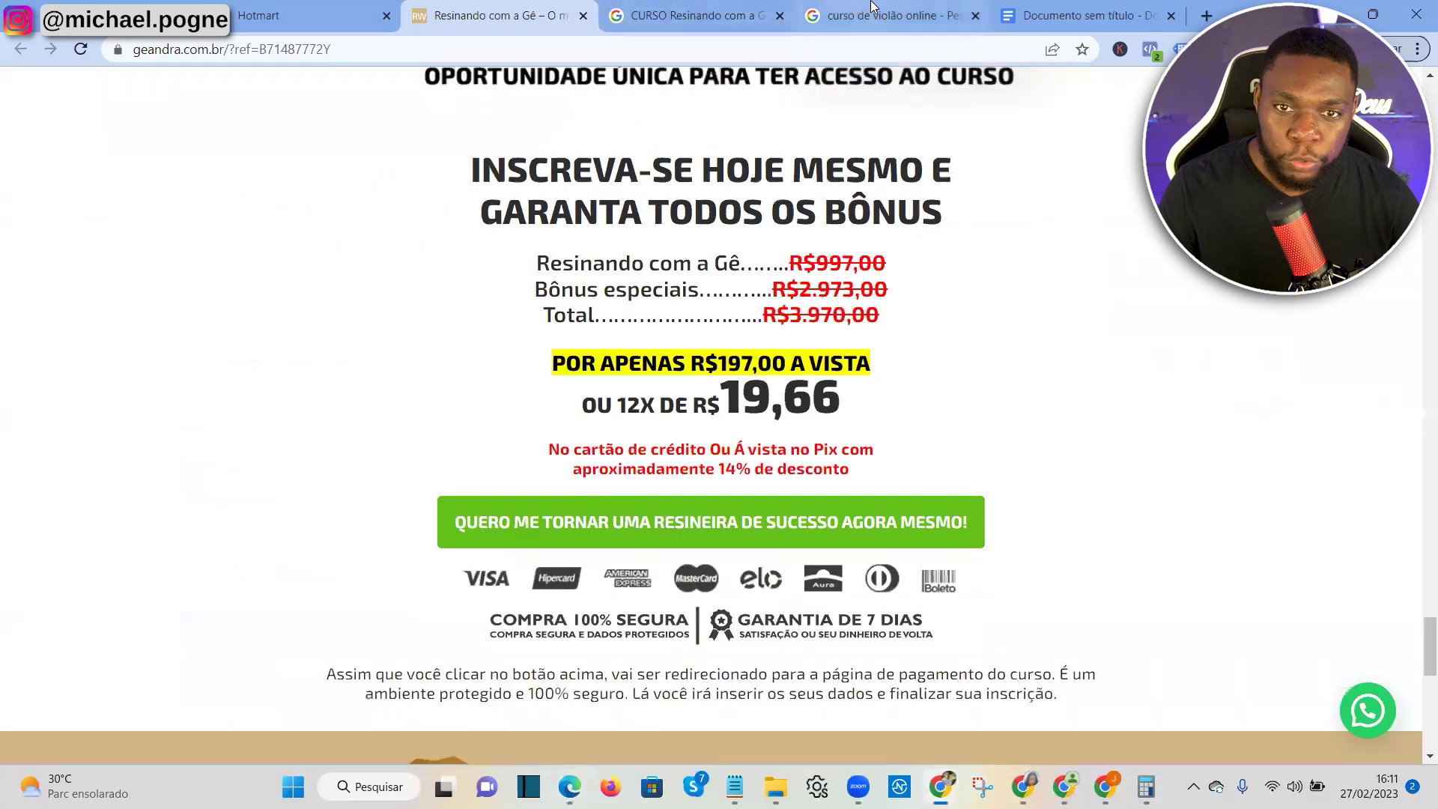
pyautogui.click(863, 7)
pyautogui.click(693, 14)
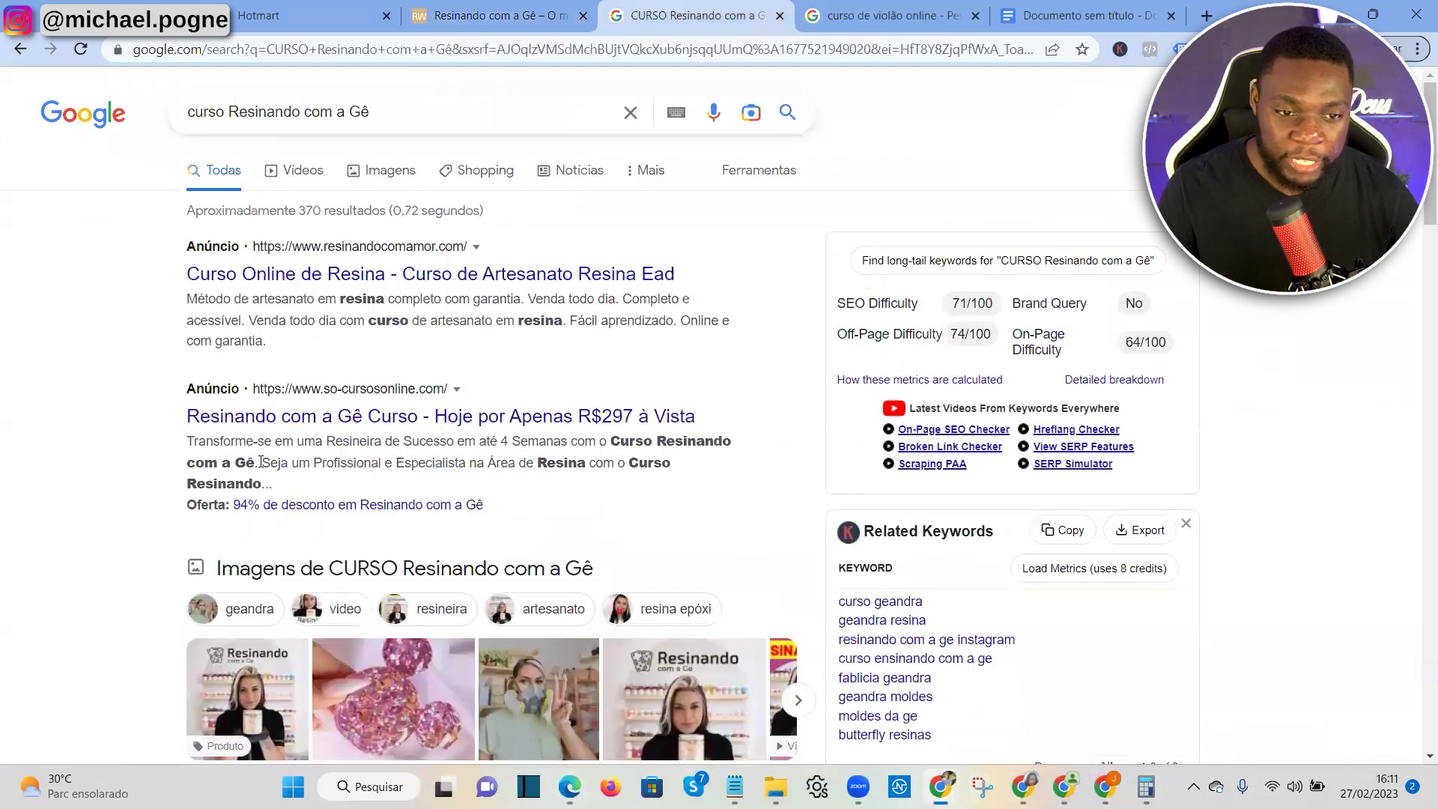
pyautogui.moveTo(166, 513); pyautogui.dragTo(567, 520)
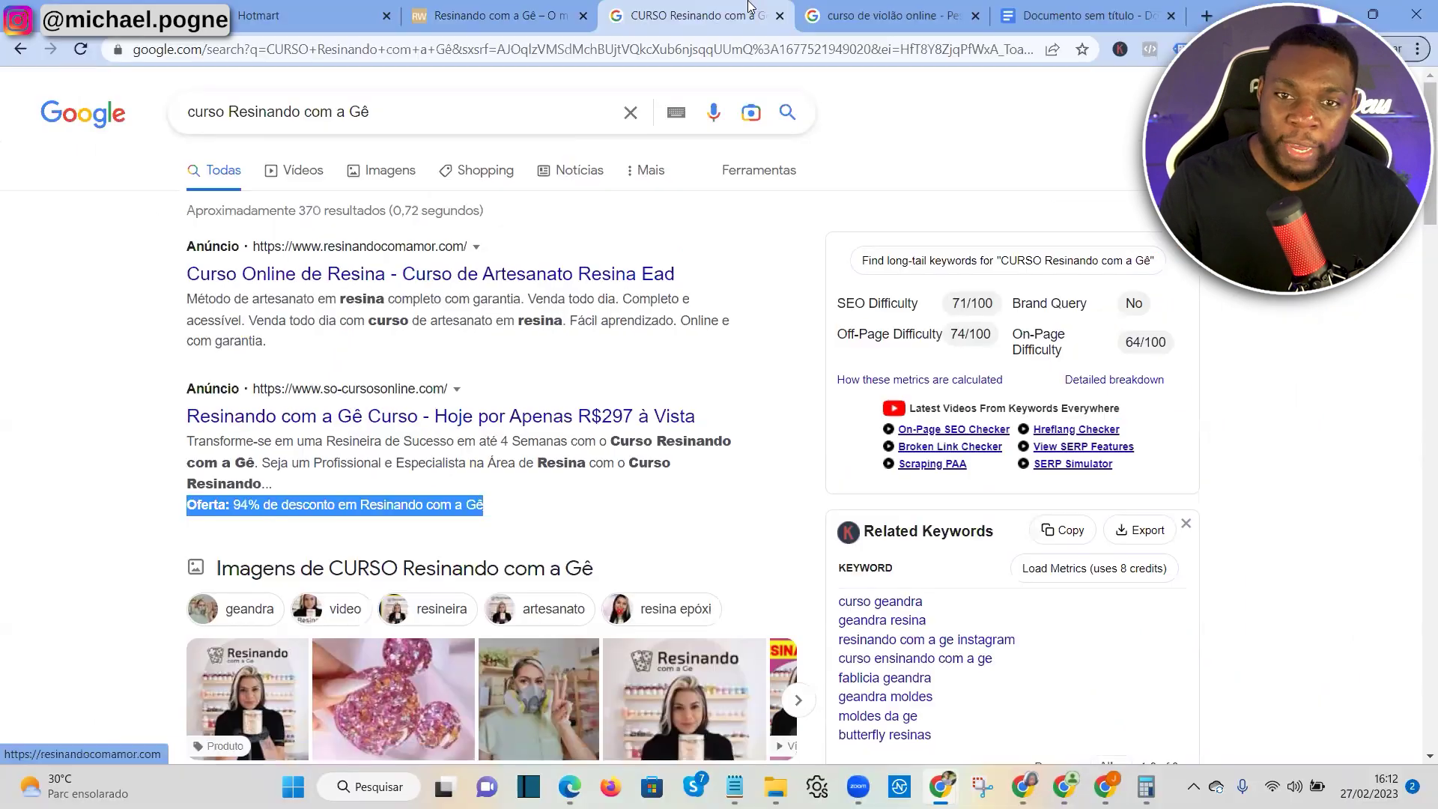
pyautogui.click(279, 622)
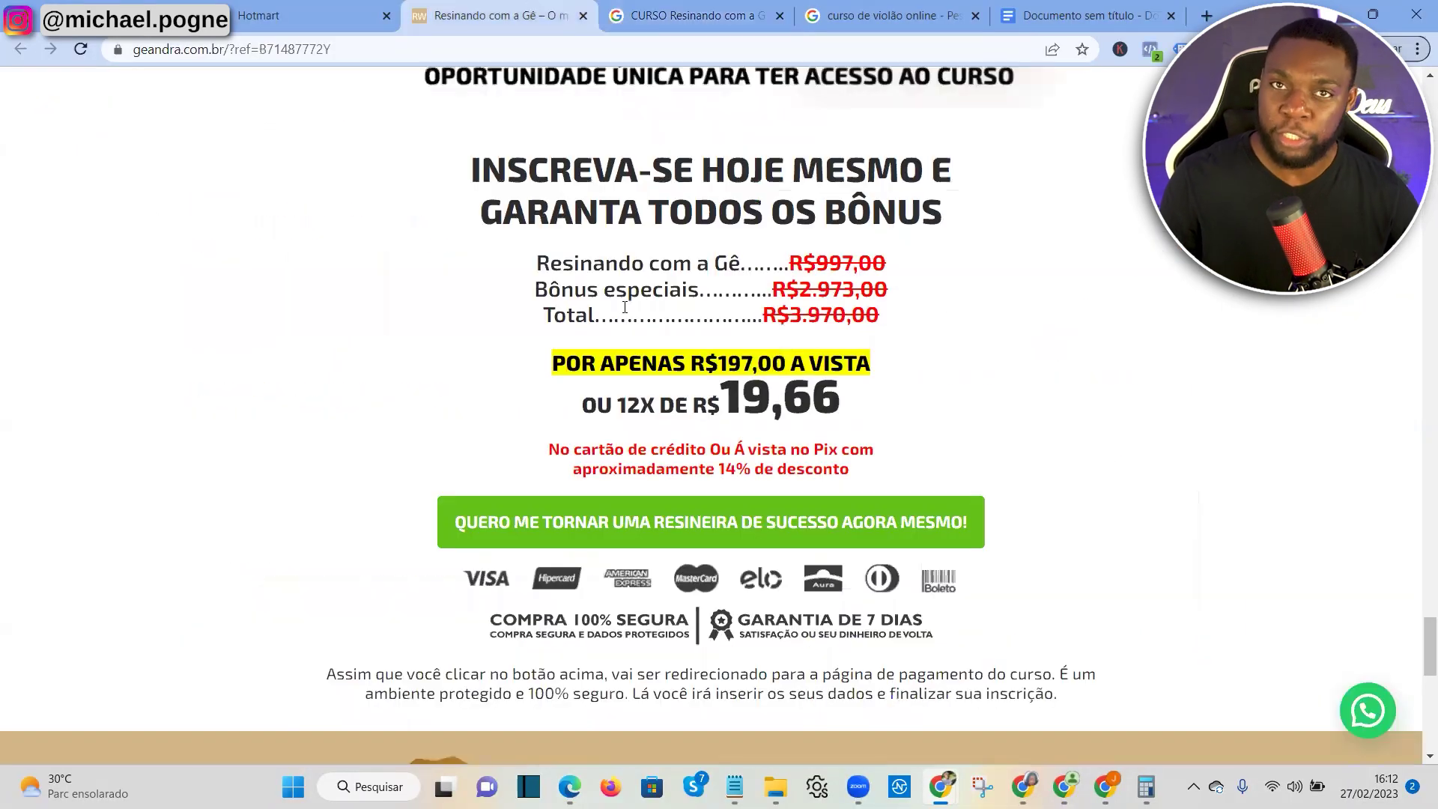
pyautogui.click(689, 15)
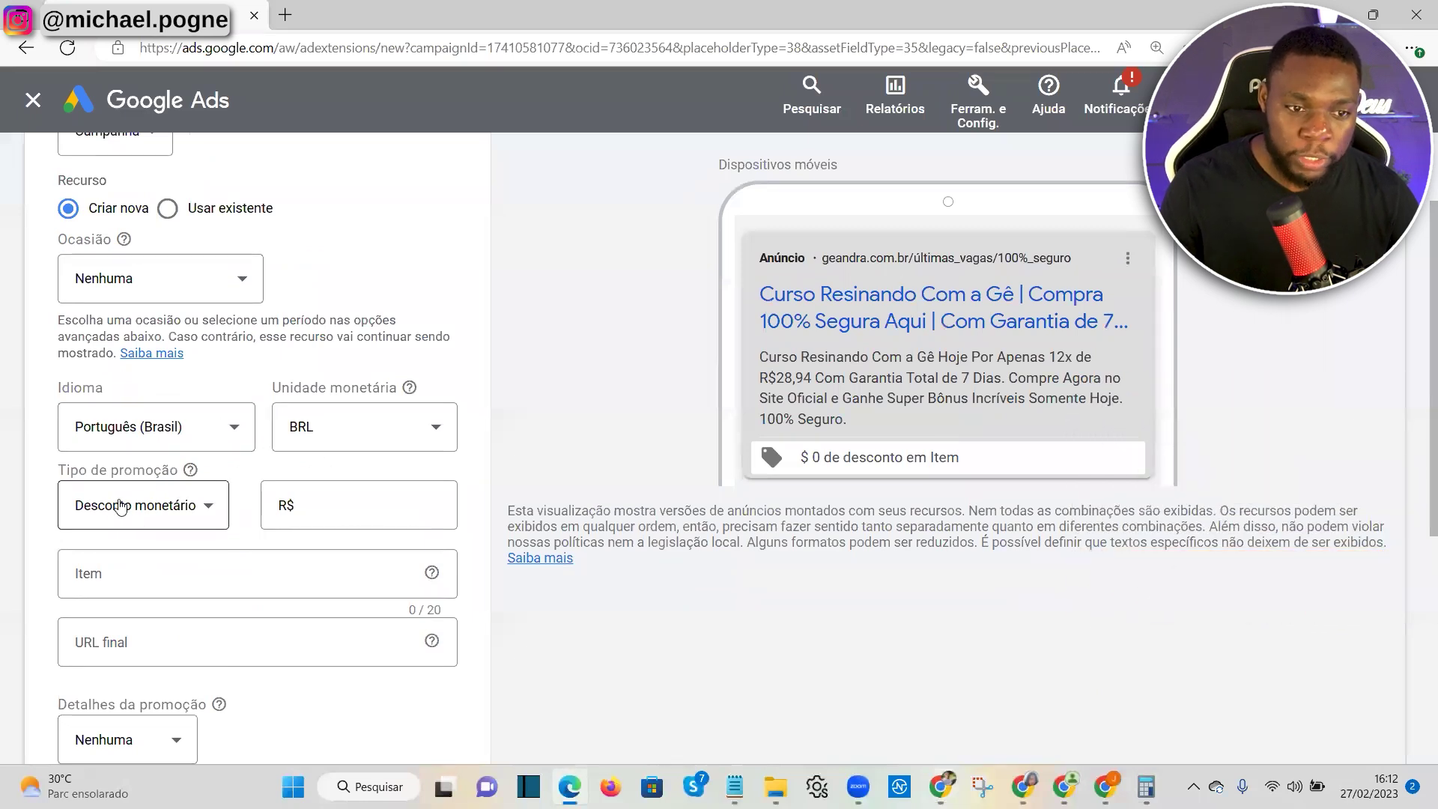
# Try a R$ 500 monetary discount in the Google Ads promotion form, and switch the promotion type to a percentage discount
pyautogui.click(356, 504)
pyautogui.write('500')
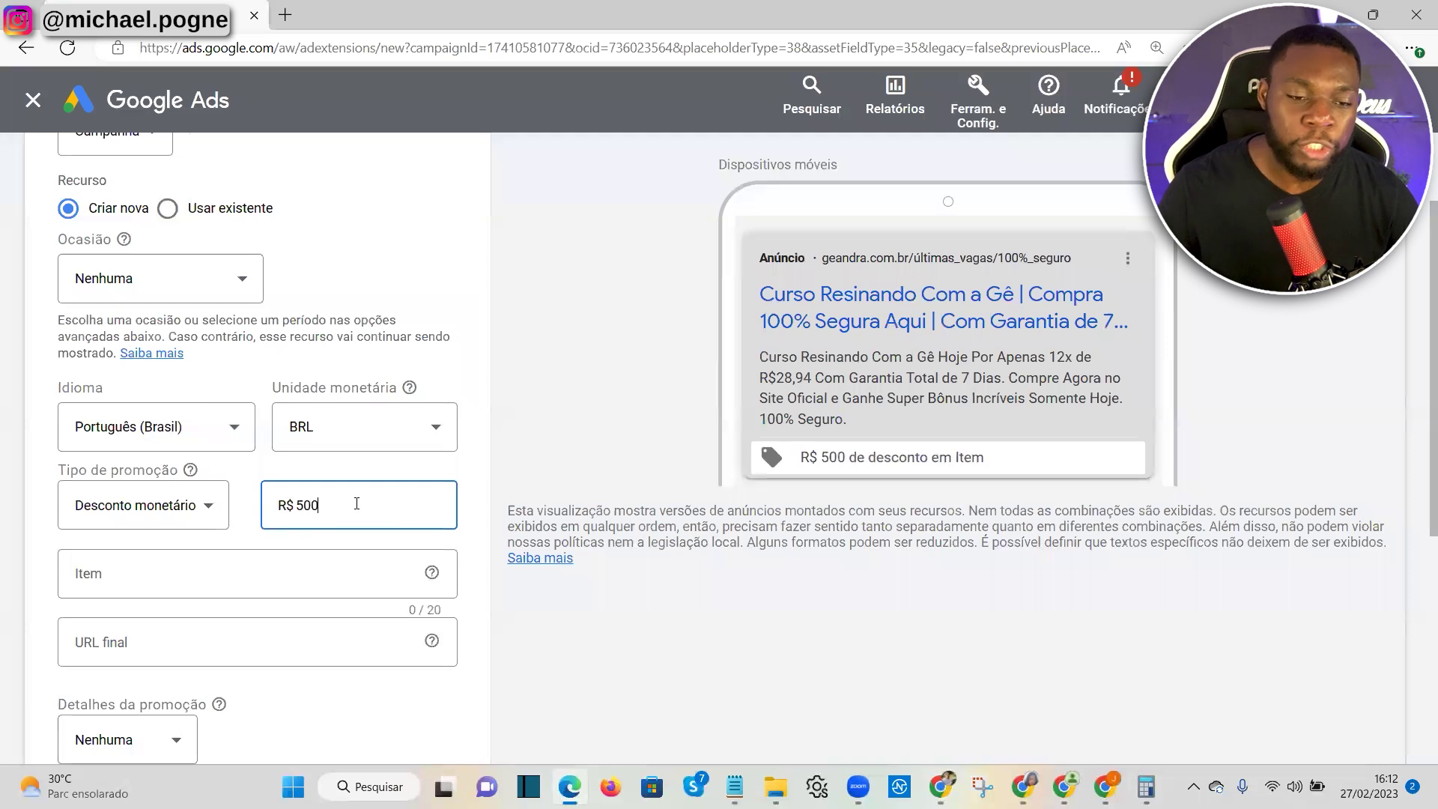
pyautogui.click(133, 525)
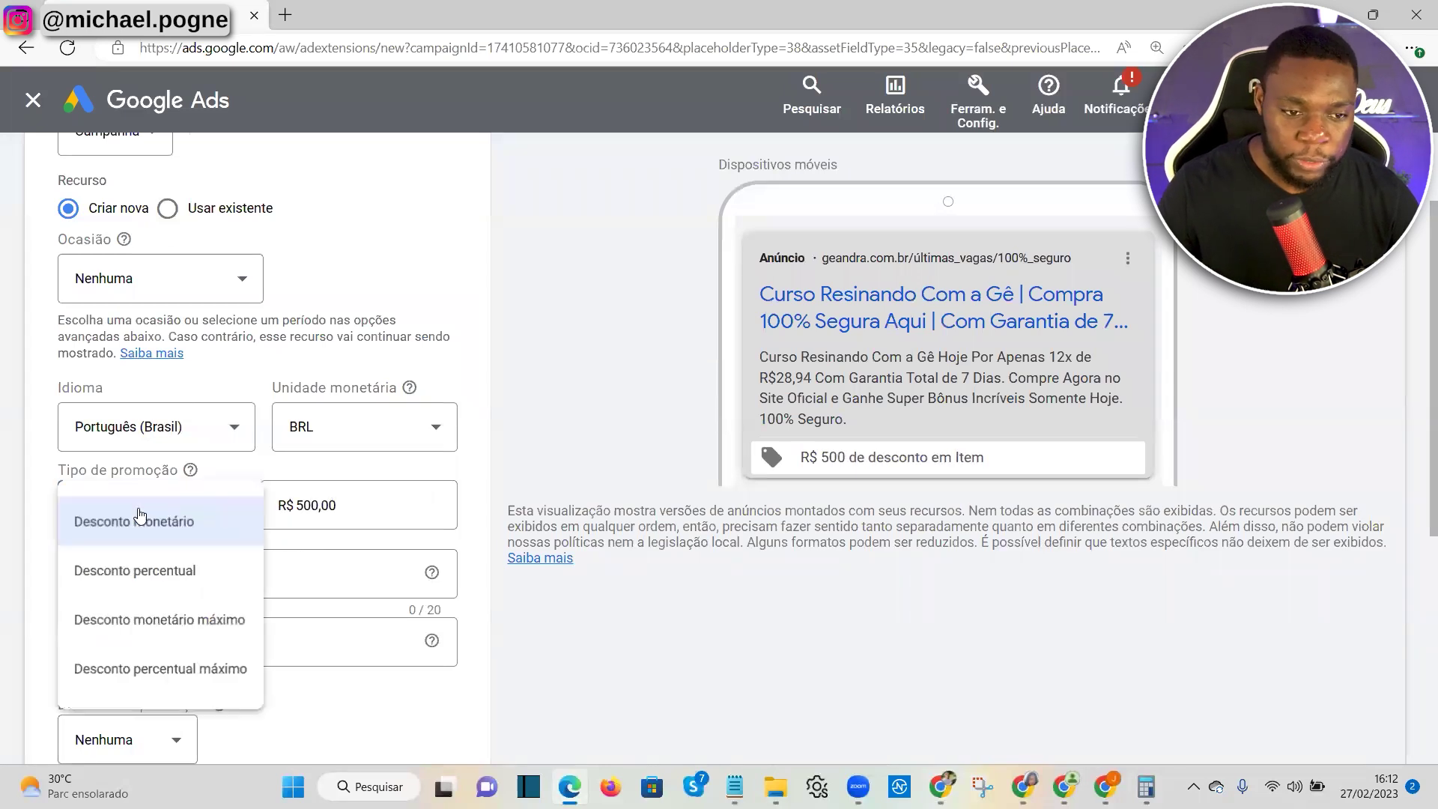
pyautogui.click(159, 572)
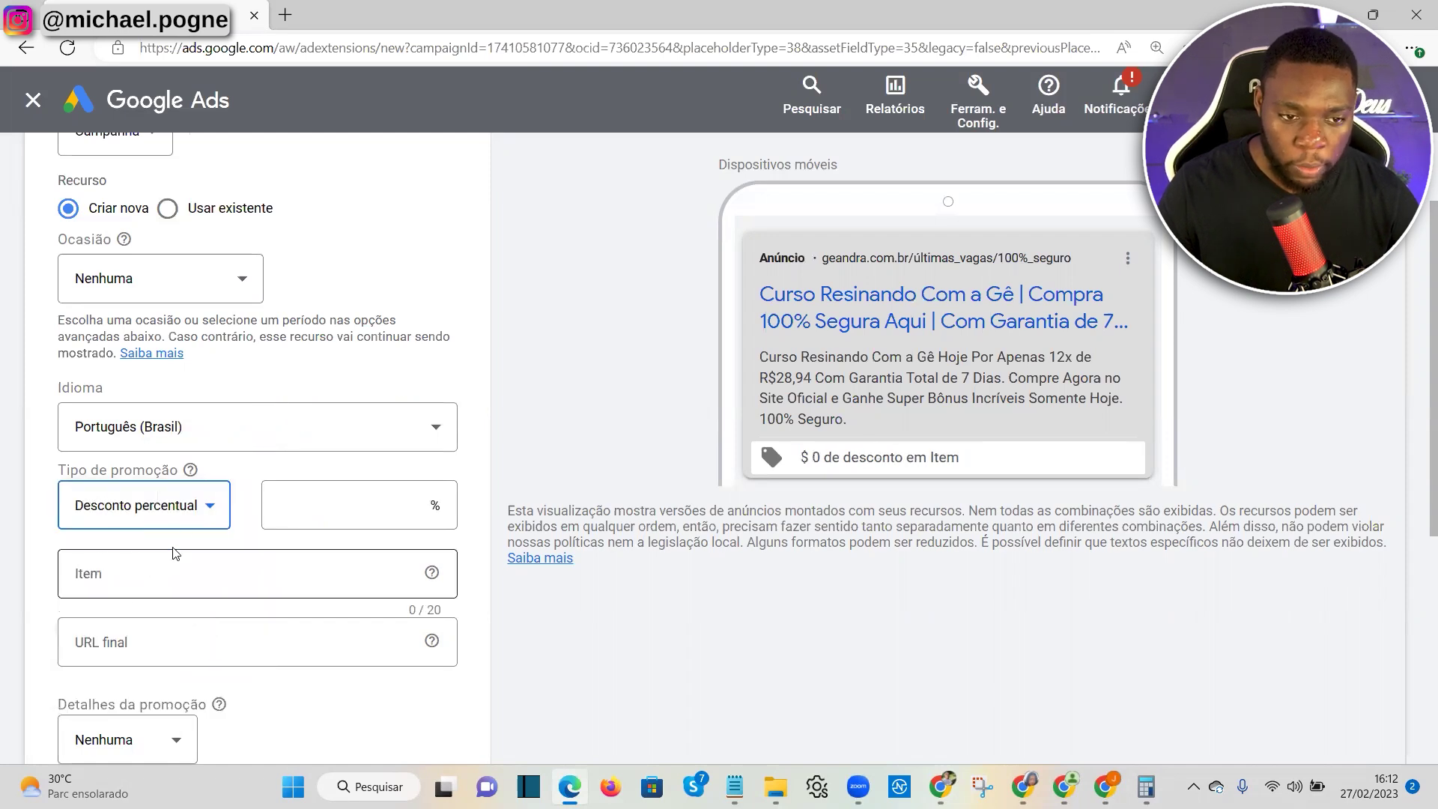
pyautogui.click(343, 505)
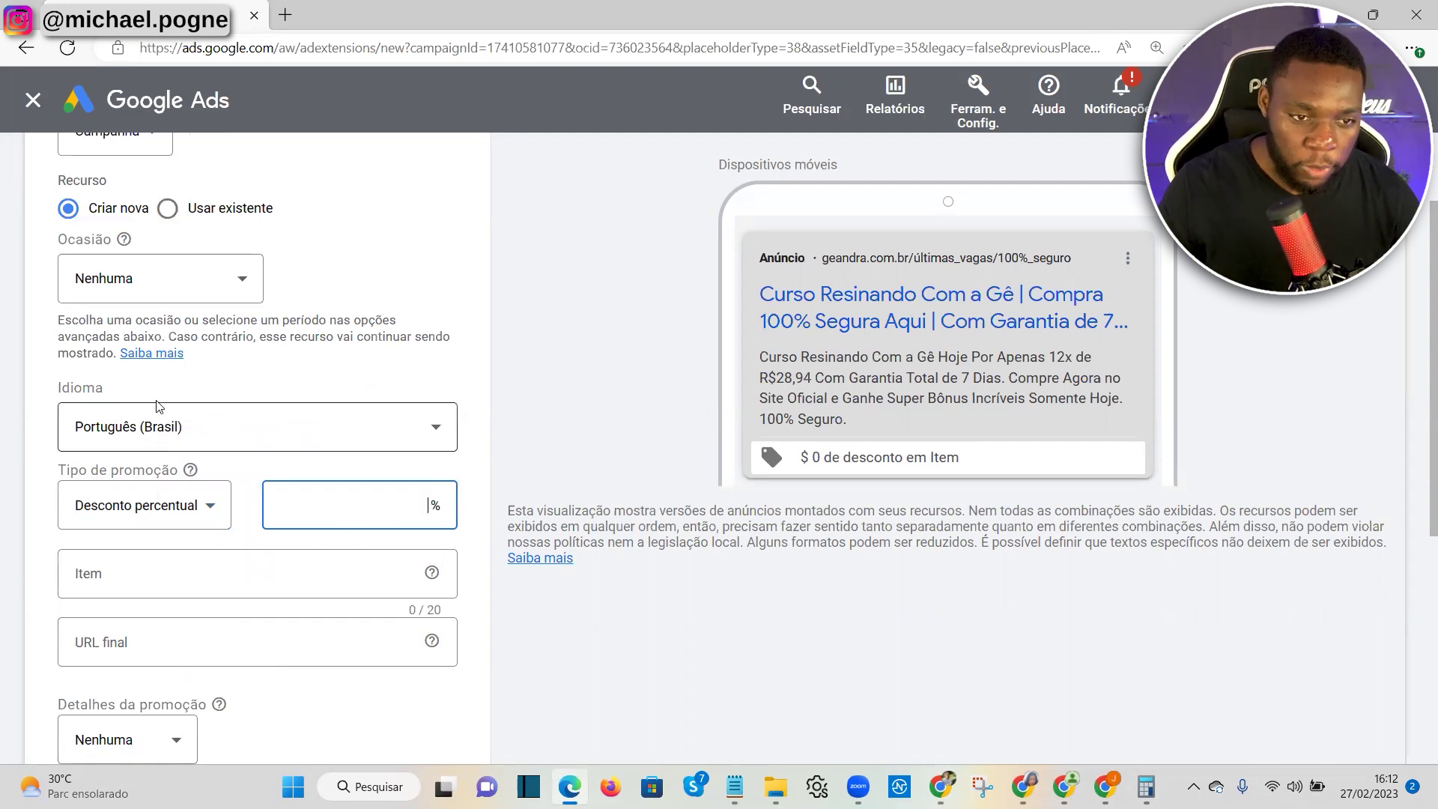
pyautogui.scroll(2, 207, 367)
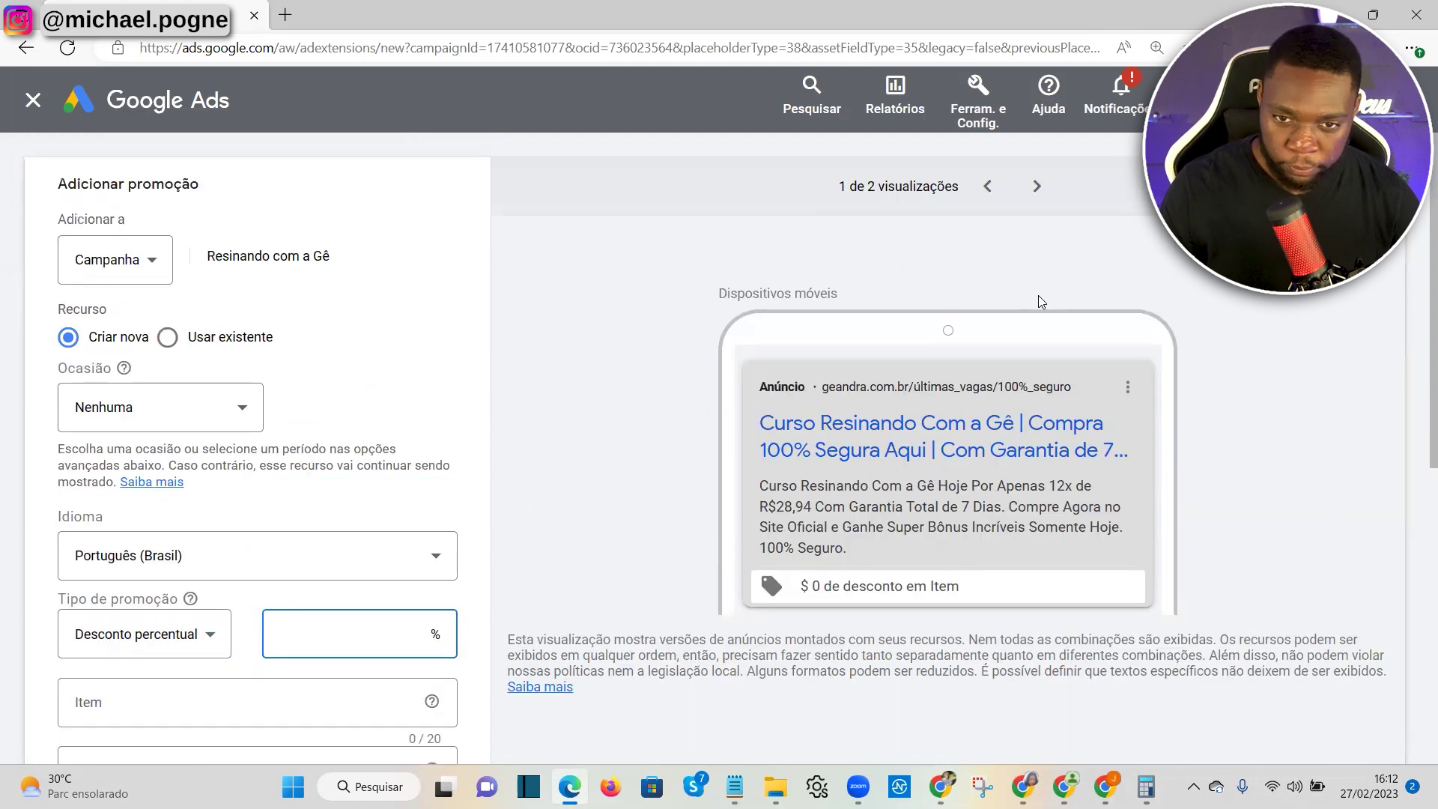
pyautogui.scroll(-4, 263, 498)
# Switch to the sales page in Chrome and review the course price, bonus value, total and cash offer price
pyautogui.hotkey('alt', 'Tab')
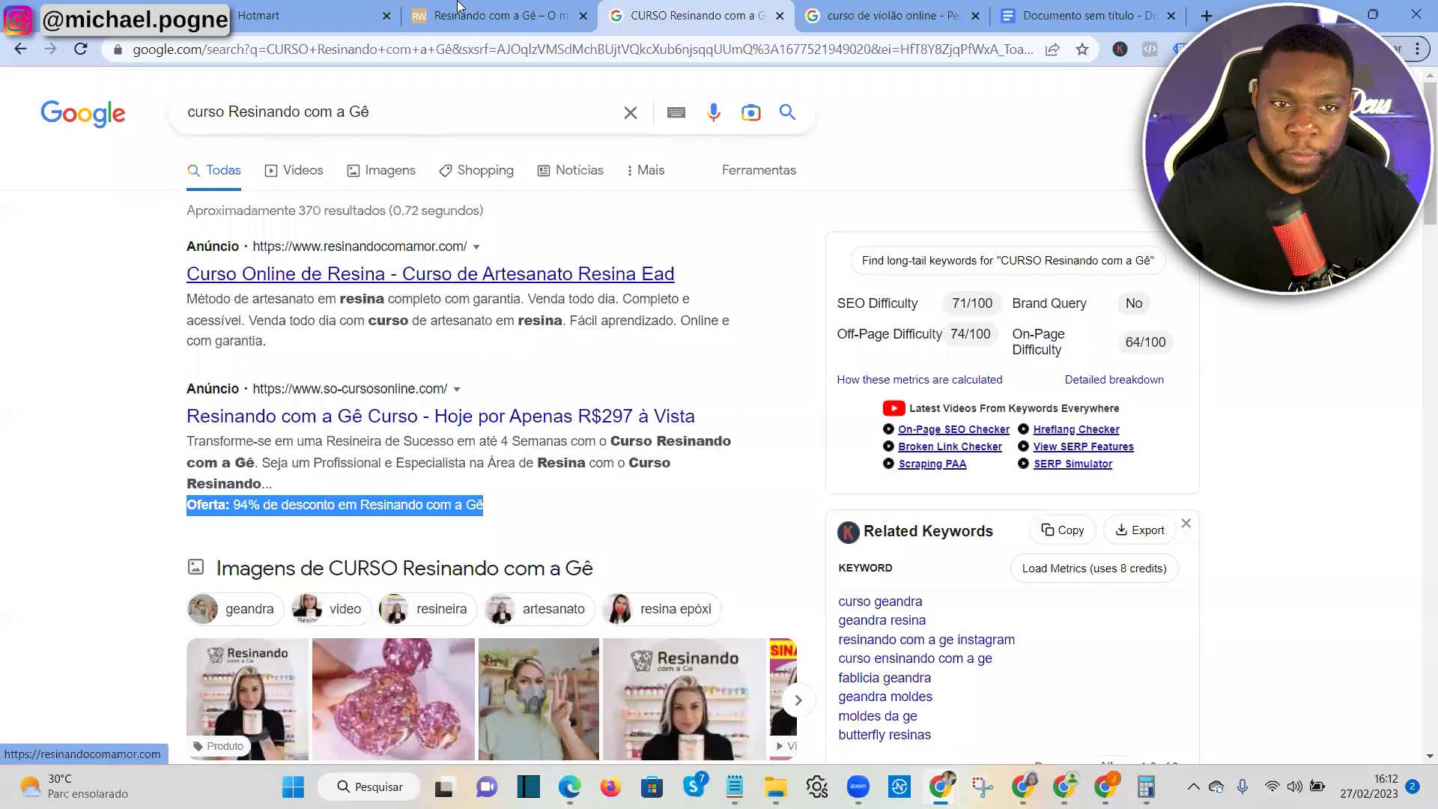
pyautogui.click(496, 15)
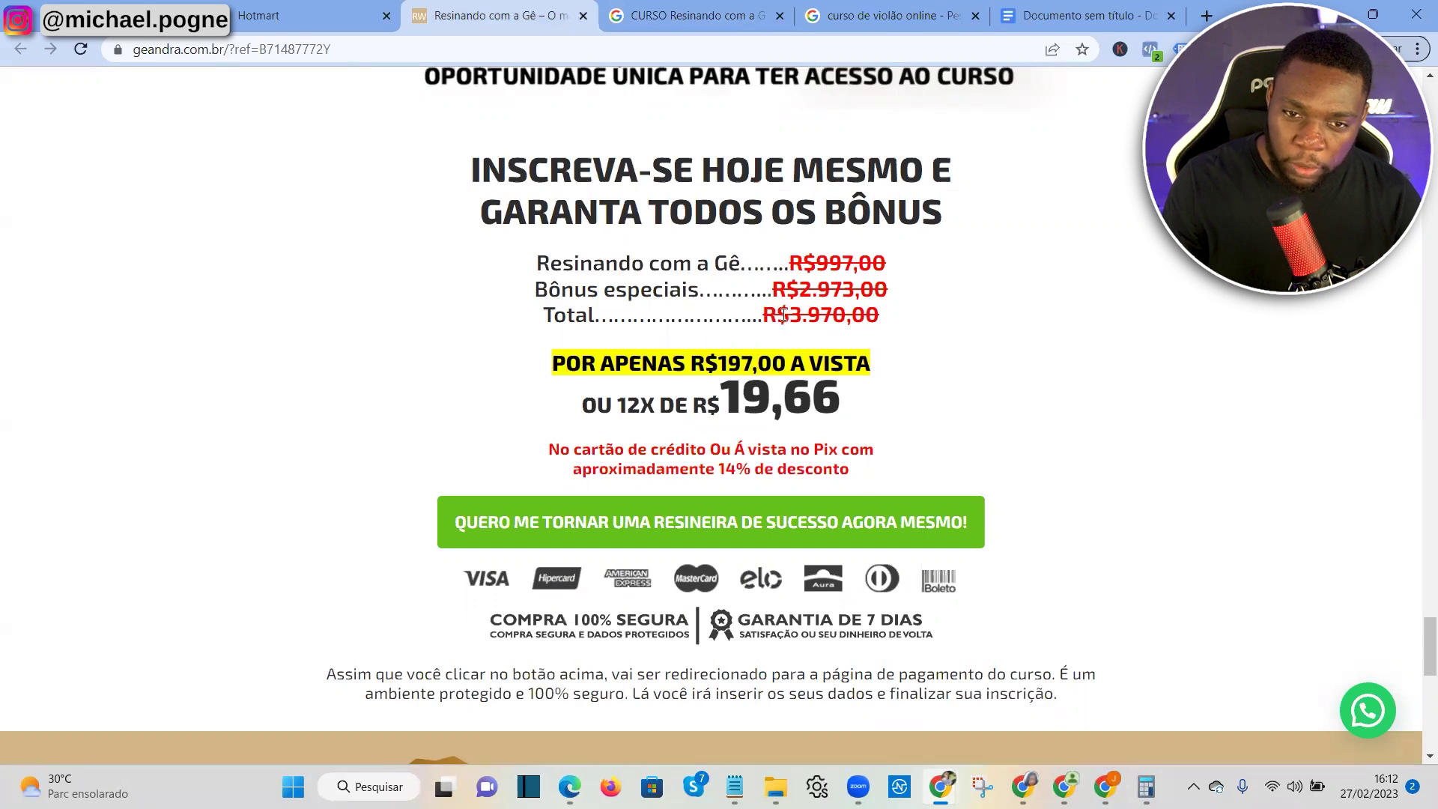
pyautogui.moveTo(545, 262); pyautogui.dragTo(952, 260)
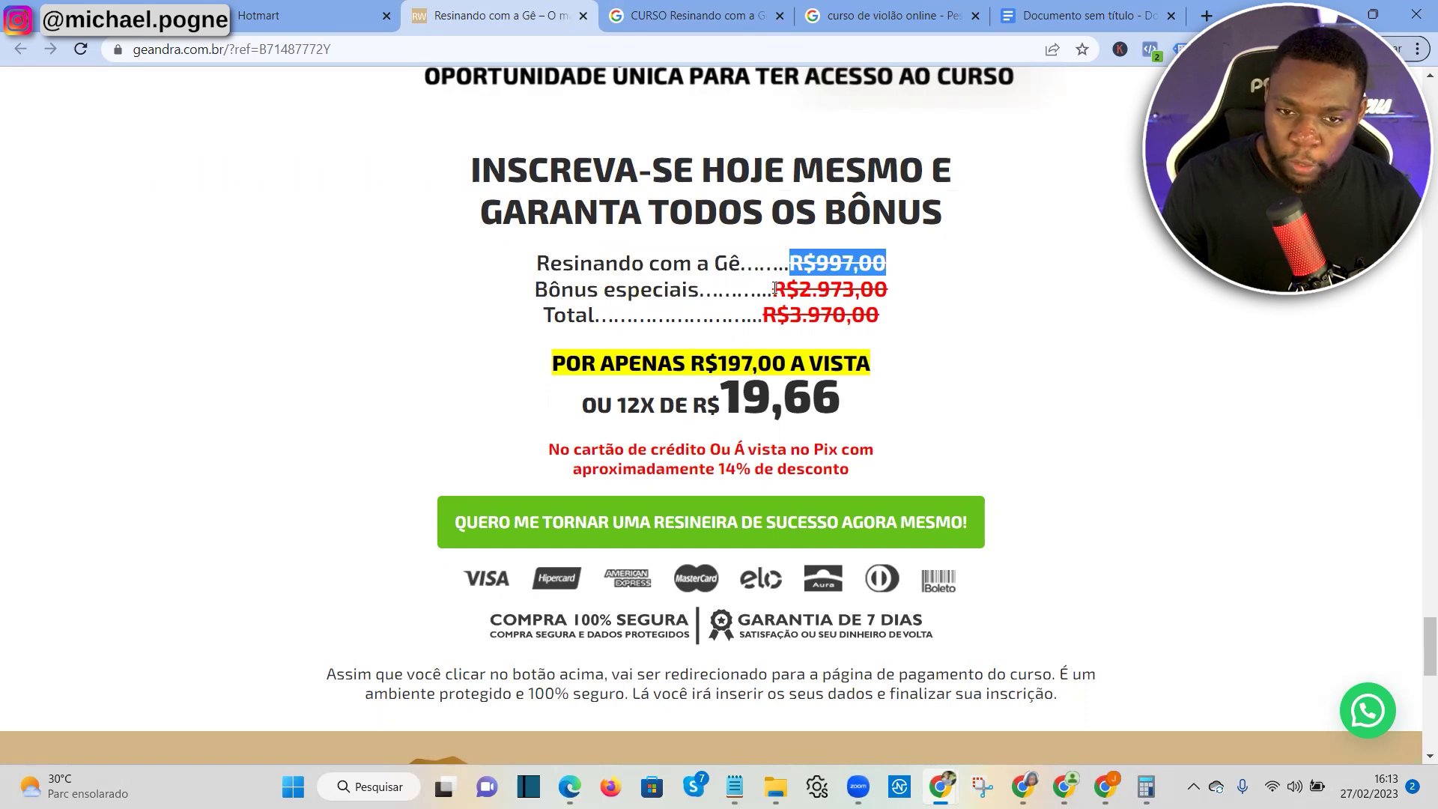
pyautogui.moveTo(775, 288); pyautogui.dragTo(935, 293)
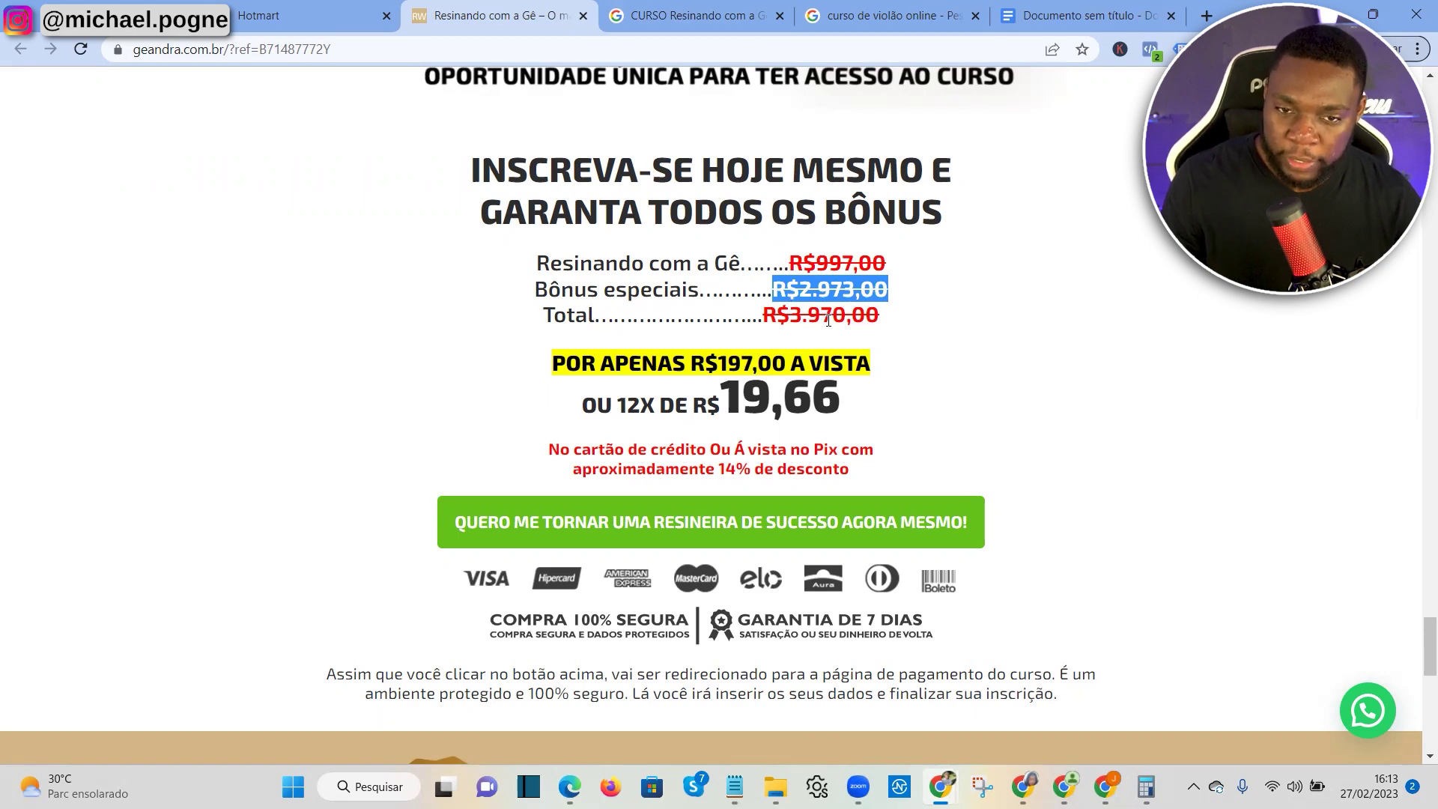
pyautogui.moveTo(763, 316); pyautogui.dragTo(926, 322)
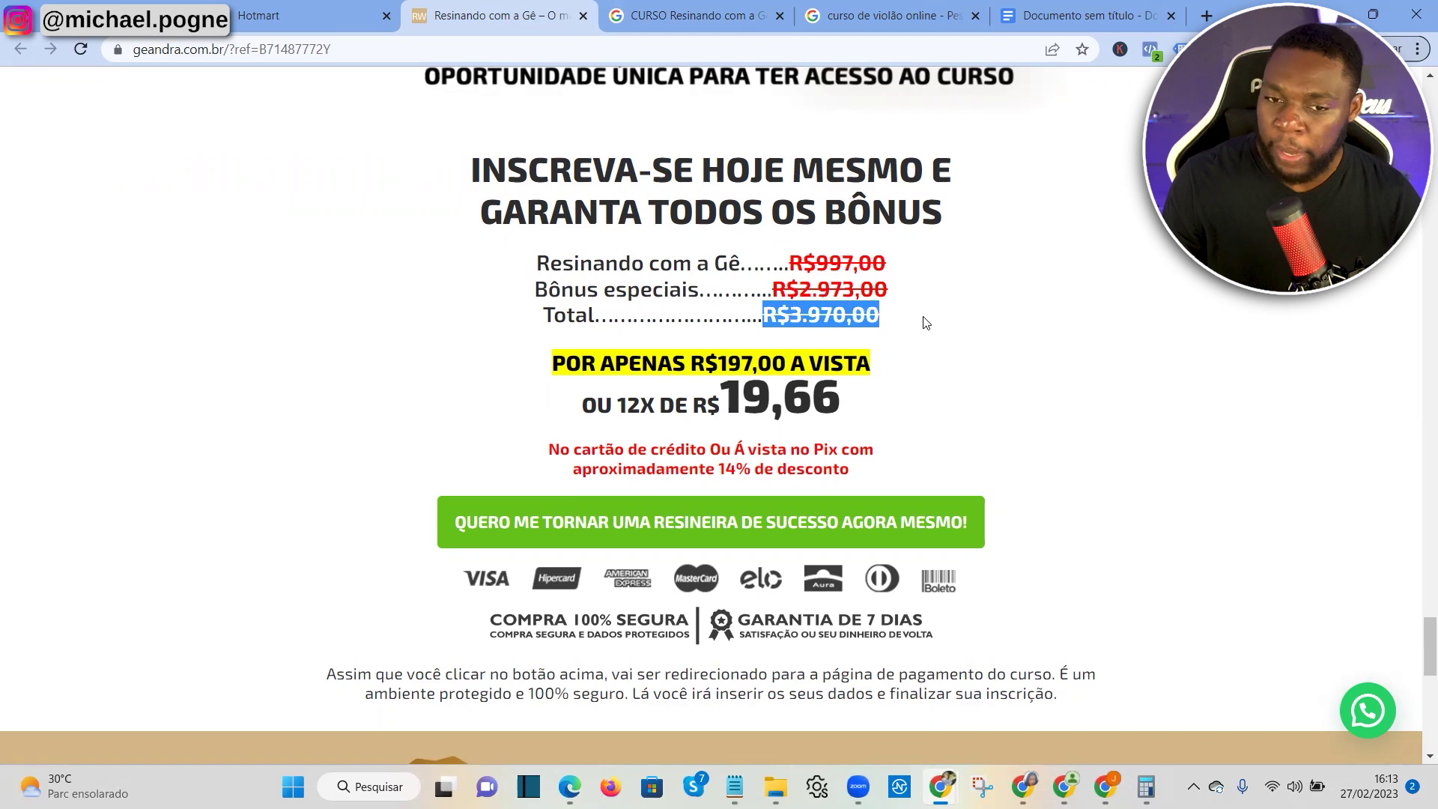
pyautogui.moveTo(705, 364); pyautogui.dragTo(871, 366)
# Switch to Calculator and subtract the cash price from the total offer value: 3970 - 197
pyautogui.click(1146, 786)
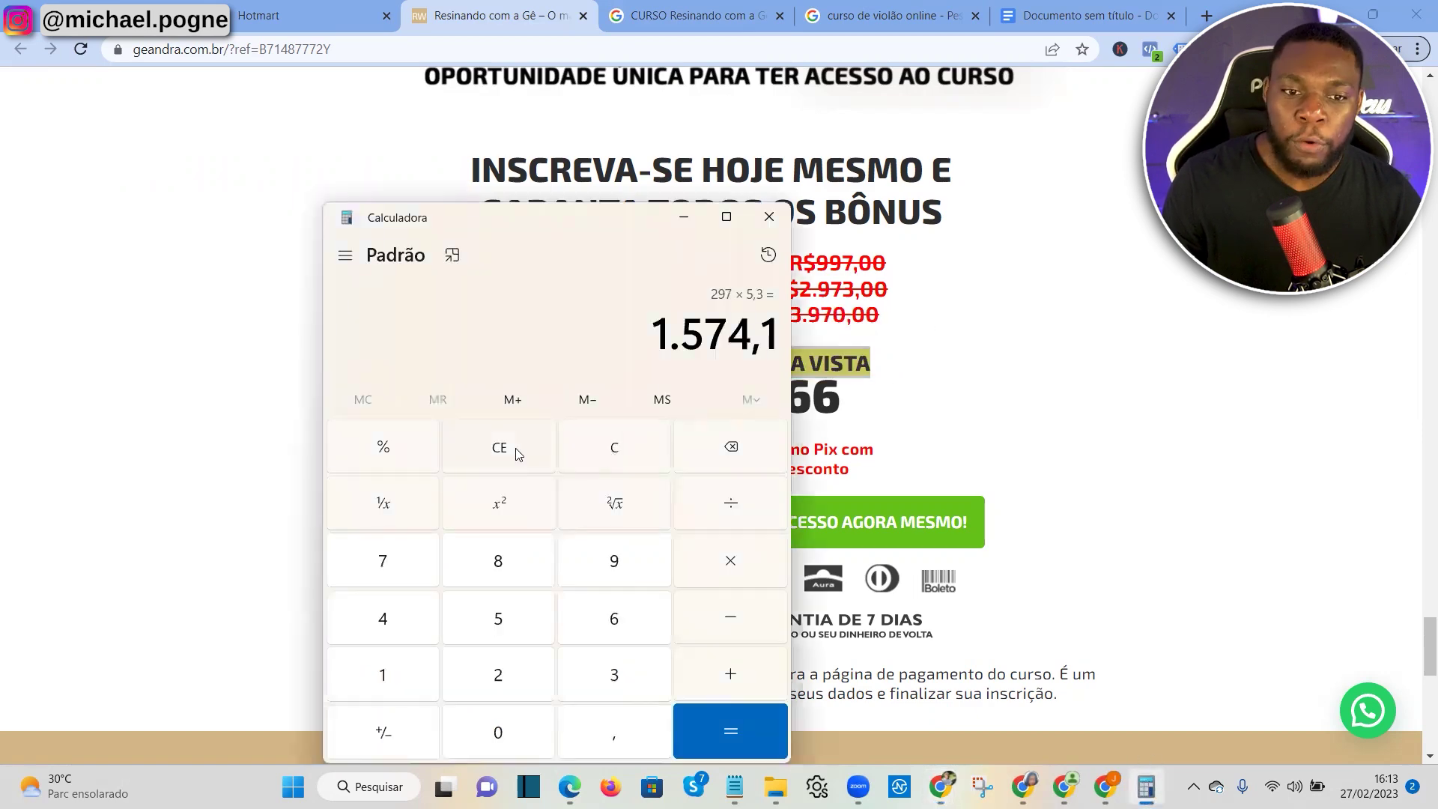
pyautogui.click(635, 448)
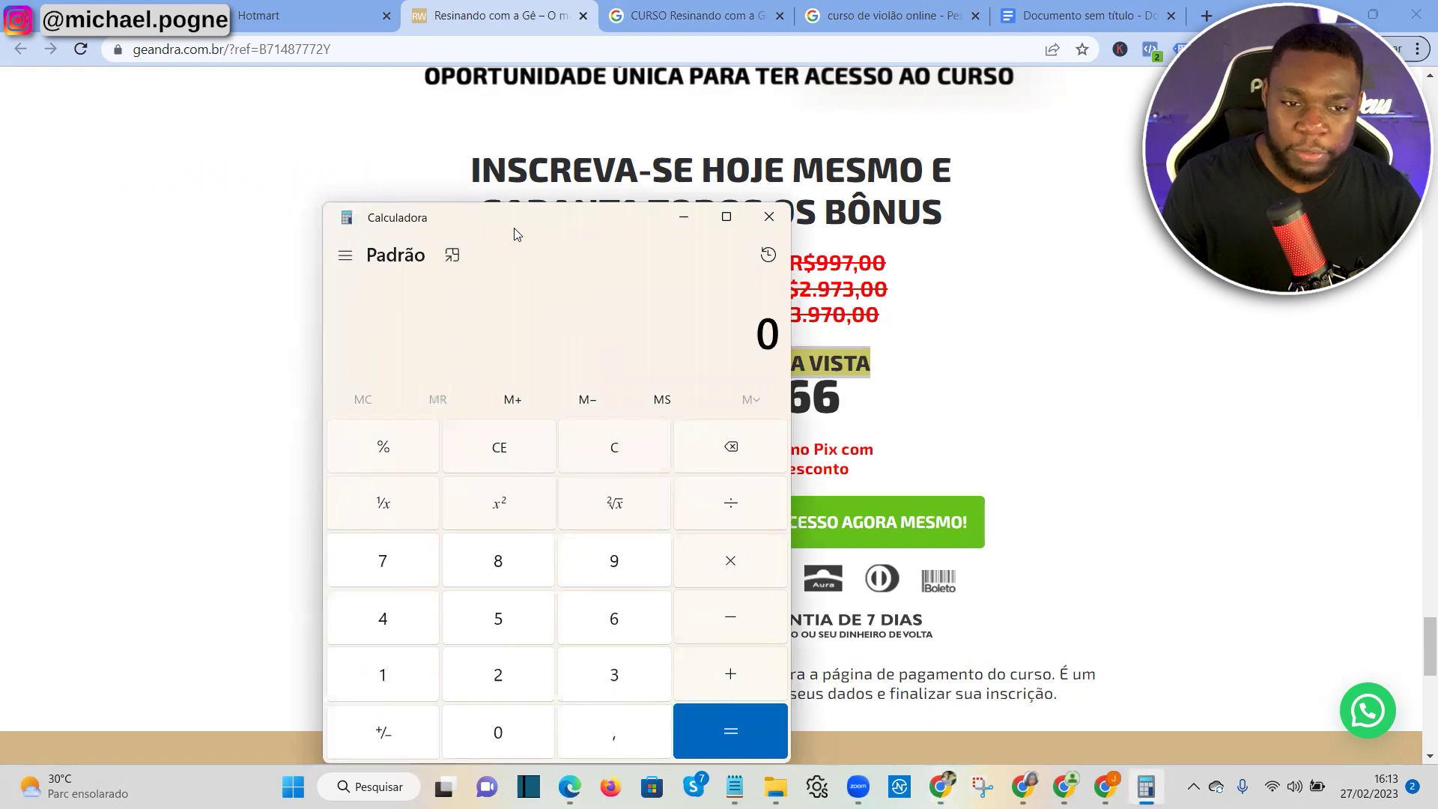
pyautogui.moveTo(515, 234); pyautogui.dragTo(287, 162)
pyautogui.click(387, 603)
pyautogui.click(387, 489)
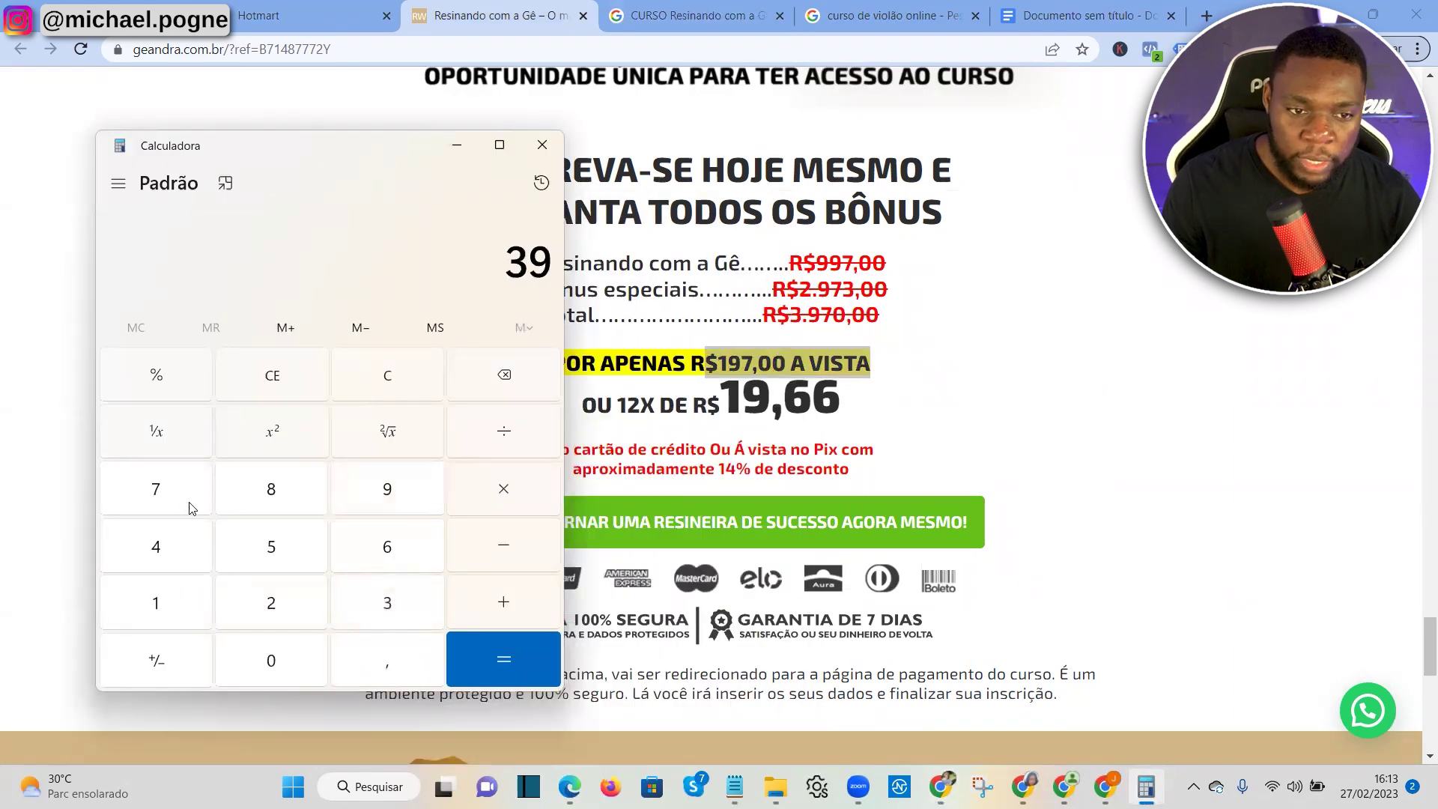
pyautogui.click(192, 508)
pyautogui.click(302, 665)
pyautogui.click(517, 547)
pyautogui.click(126, 587)
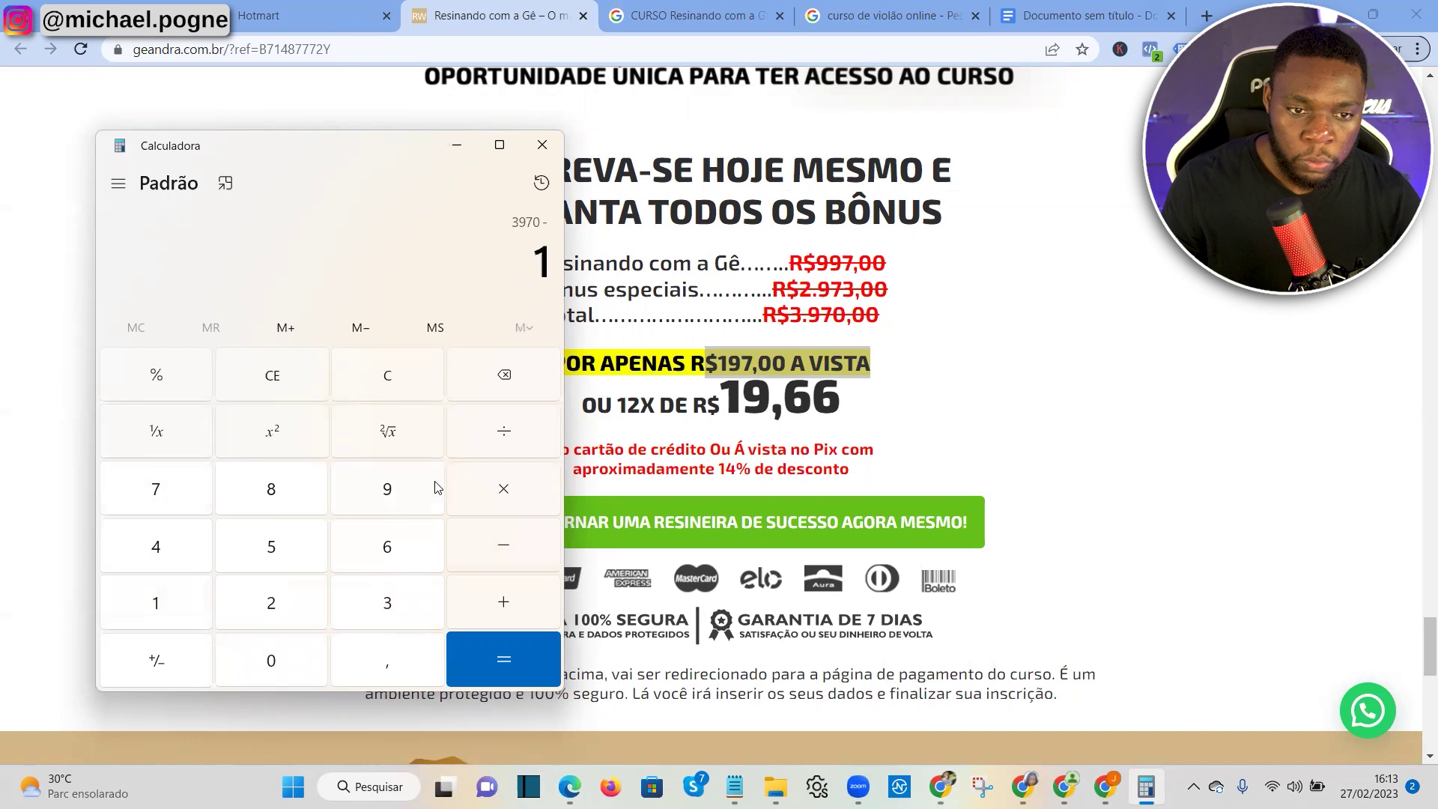
pyautogui.click(438, 487)
pyautogui.click(154, 496)
pyautogui.click(499, 656)
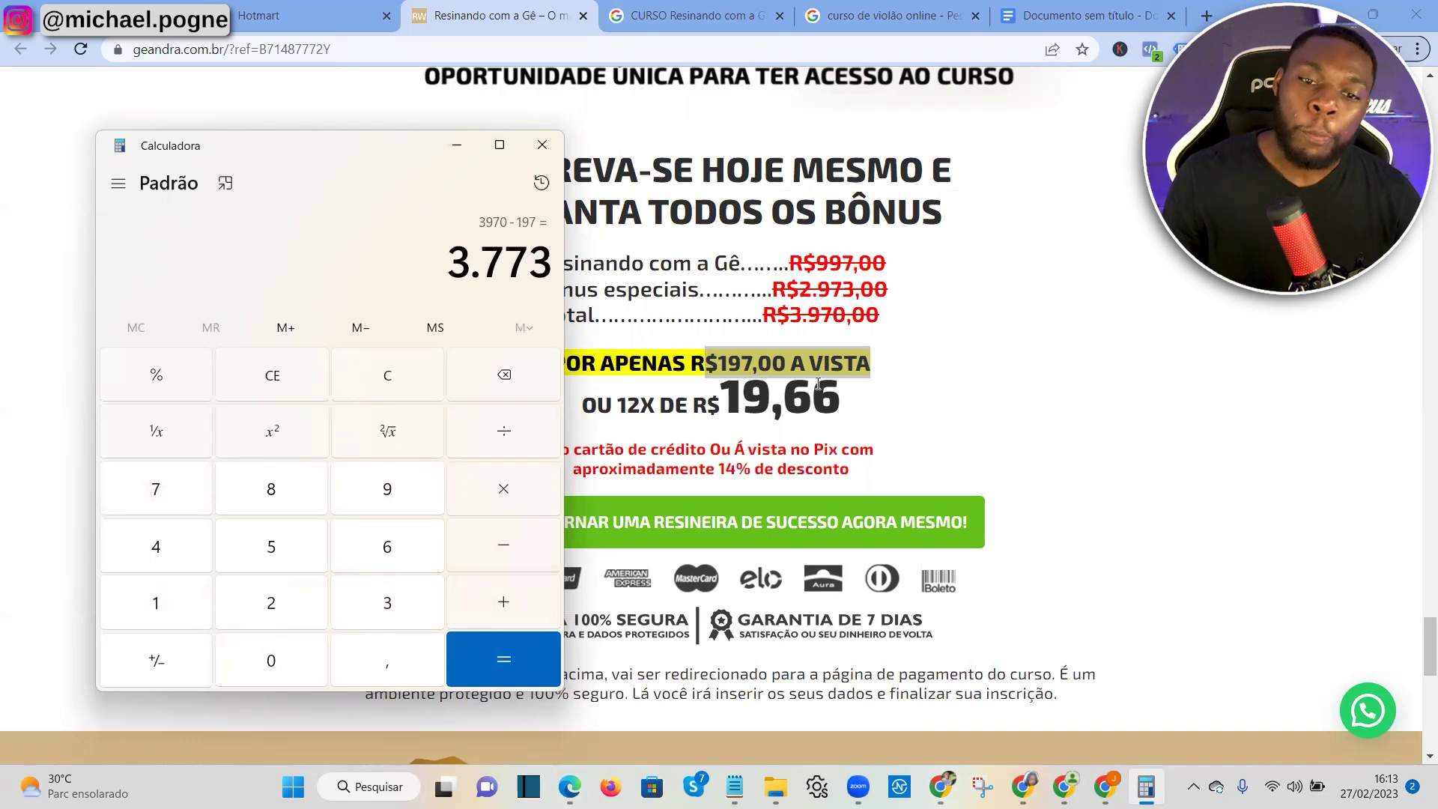
pyautogui.moveTo(449, 271); pyautogui.dragTo(549, 269)
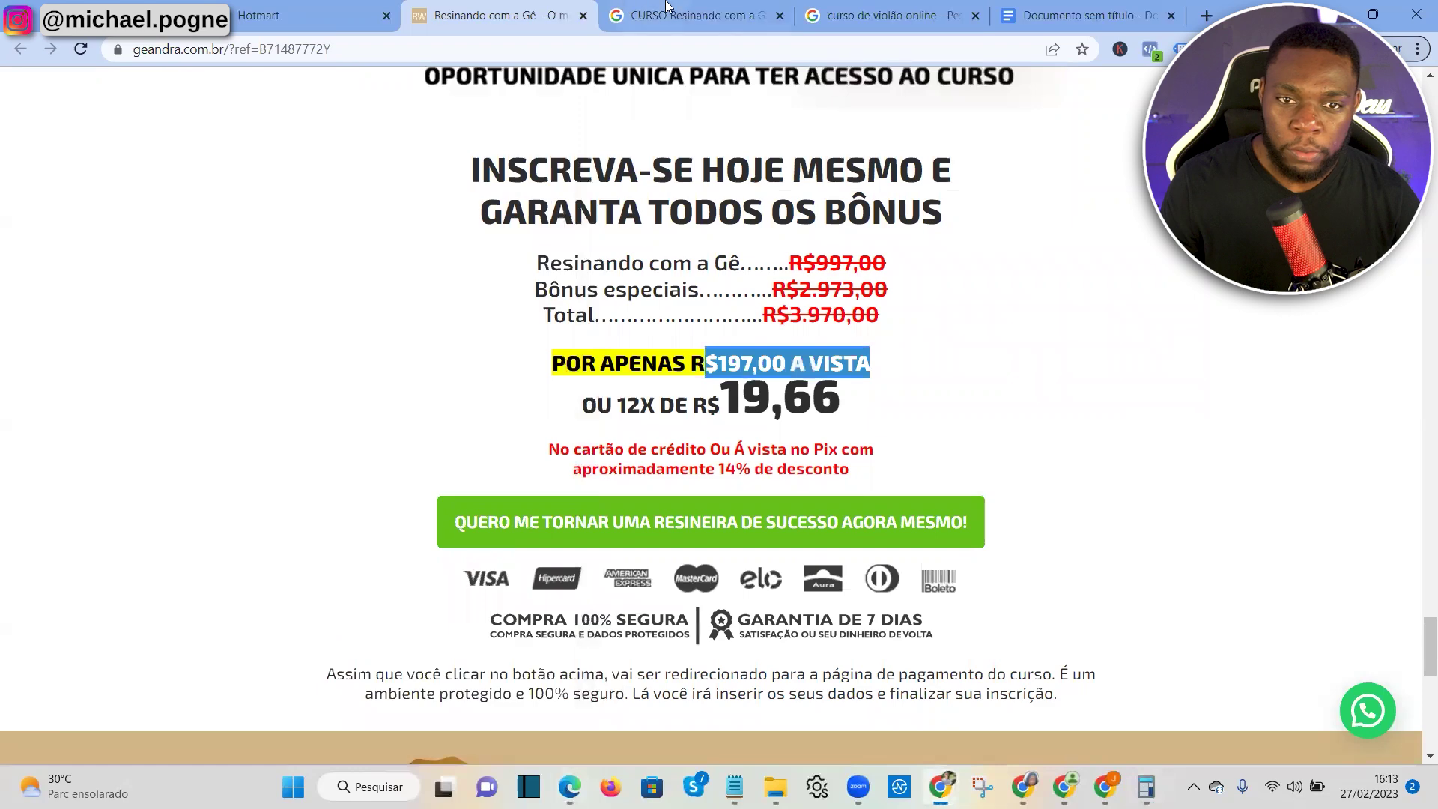
# Compare the competing ad's discount offer in the Google results with the crossed-out total on the sales page
pyautogui.hotkey('ctrl', '4')
pyautogui.click(711, 7)
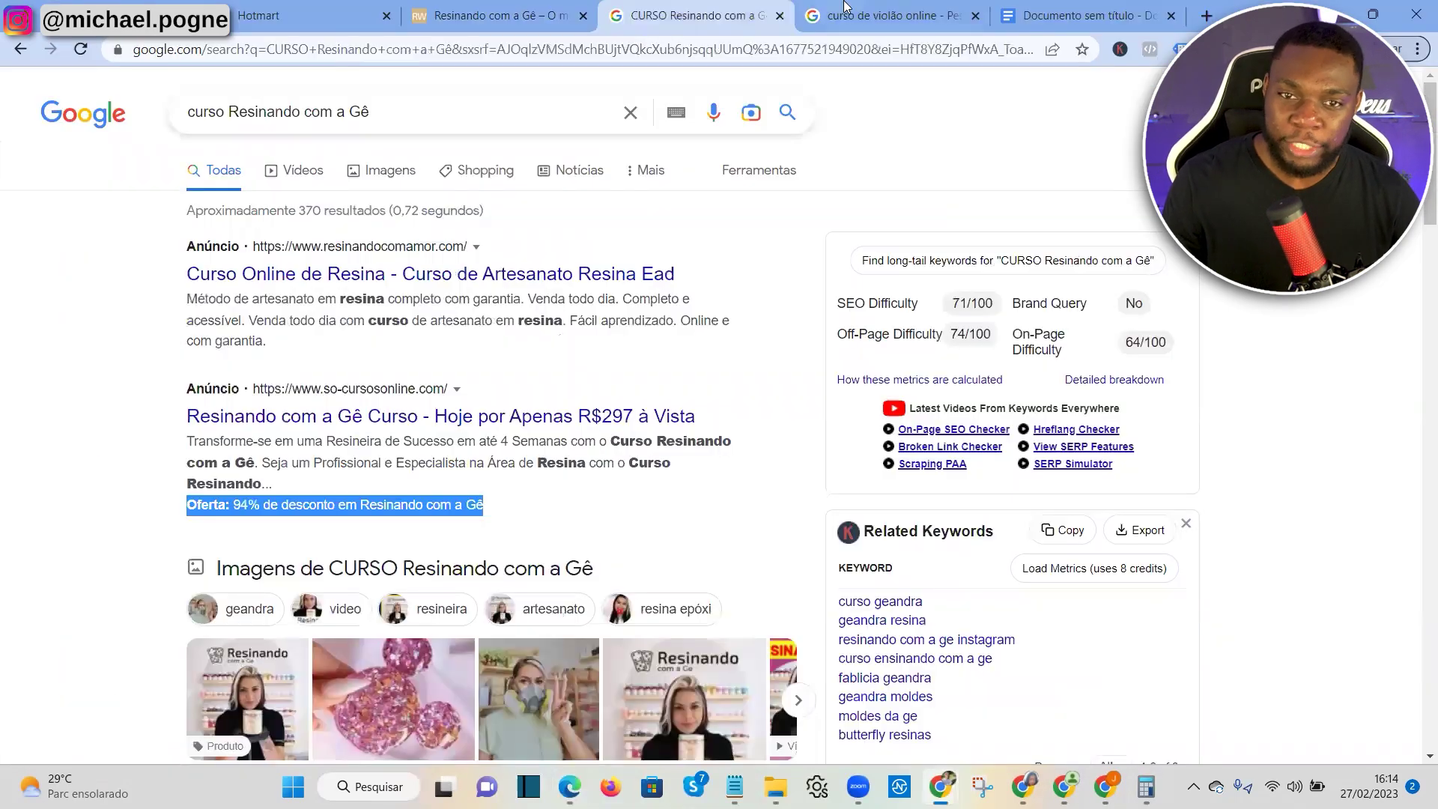
pyautogui.click(525, 8)
pyautogui.moveTo(748, 315); pyautogui.dragTo(921, 314)
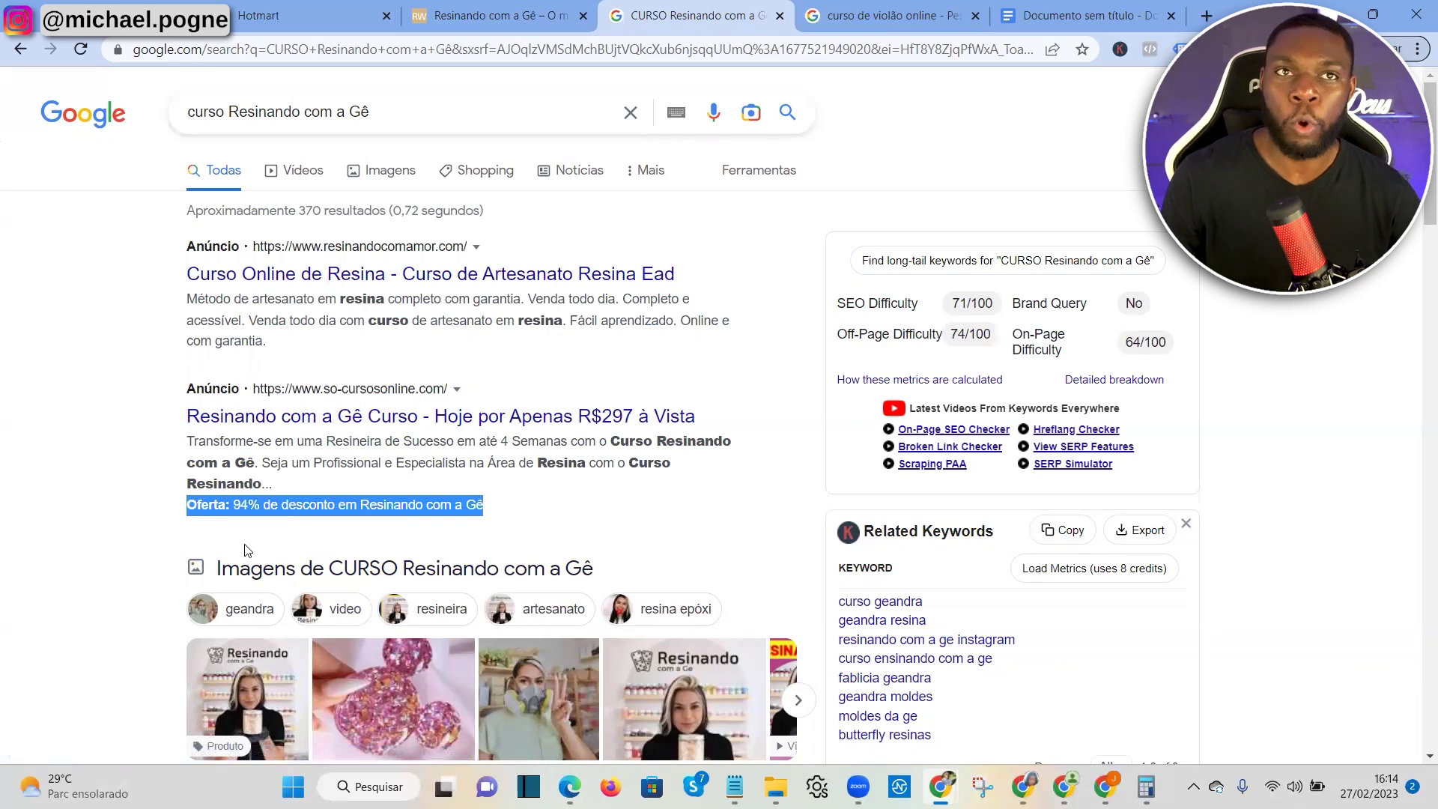
pyautogui.click(471, 11)
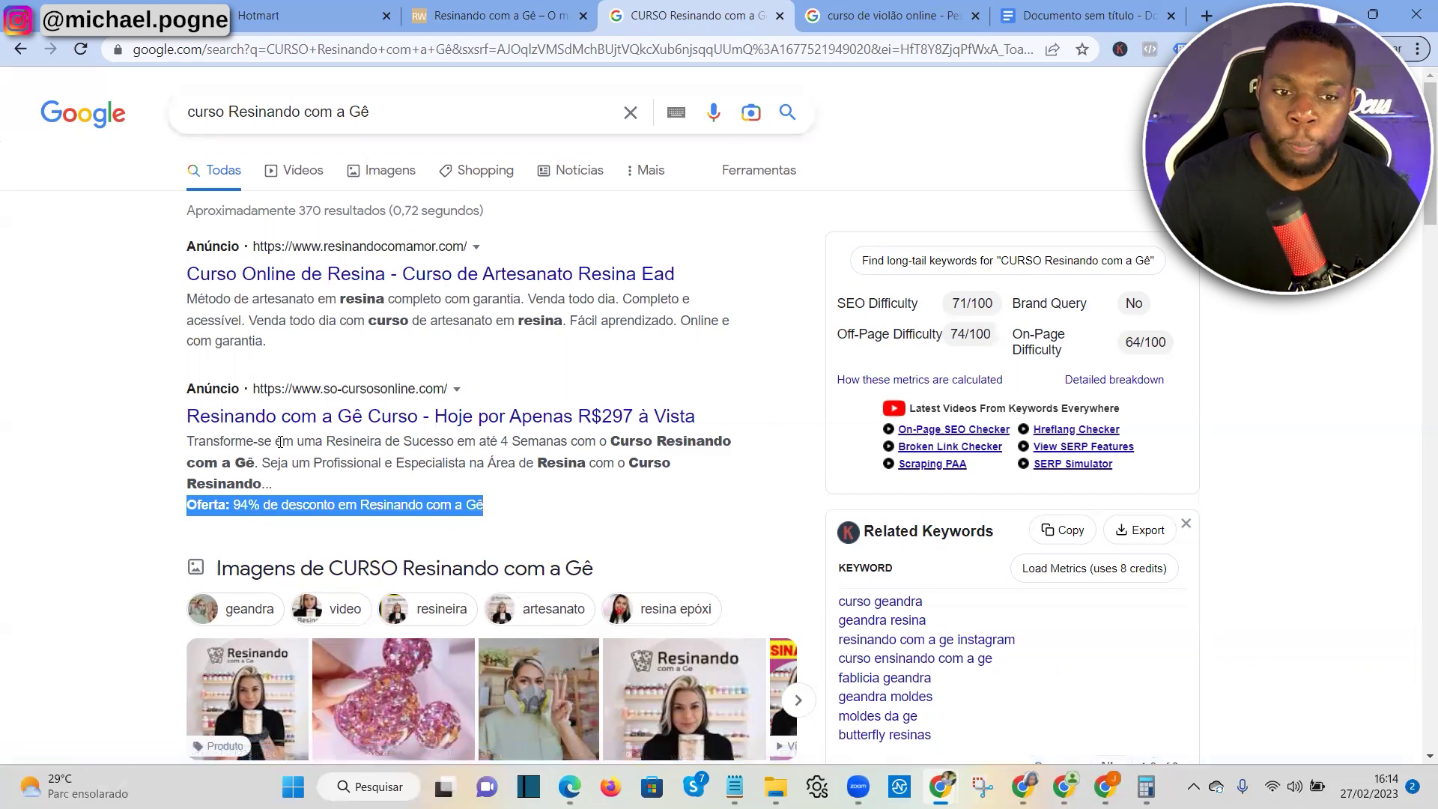
pyautogui.click(1146, 787)
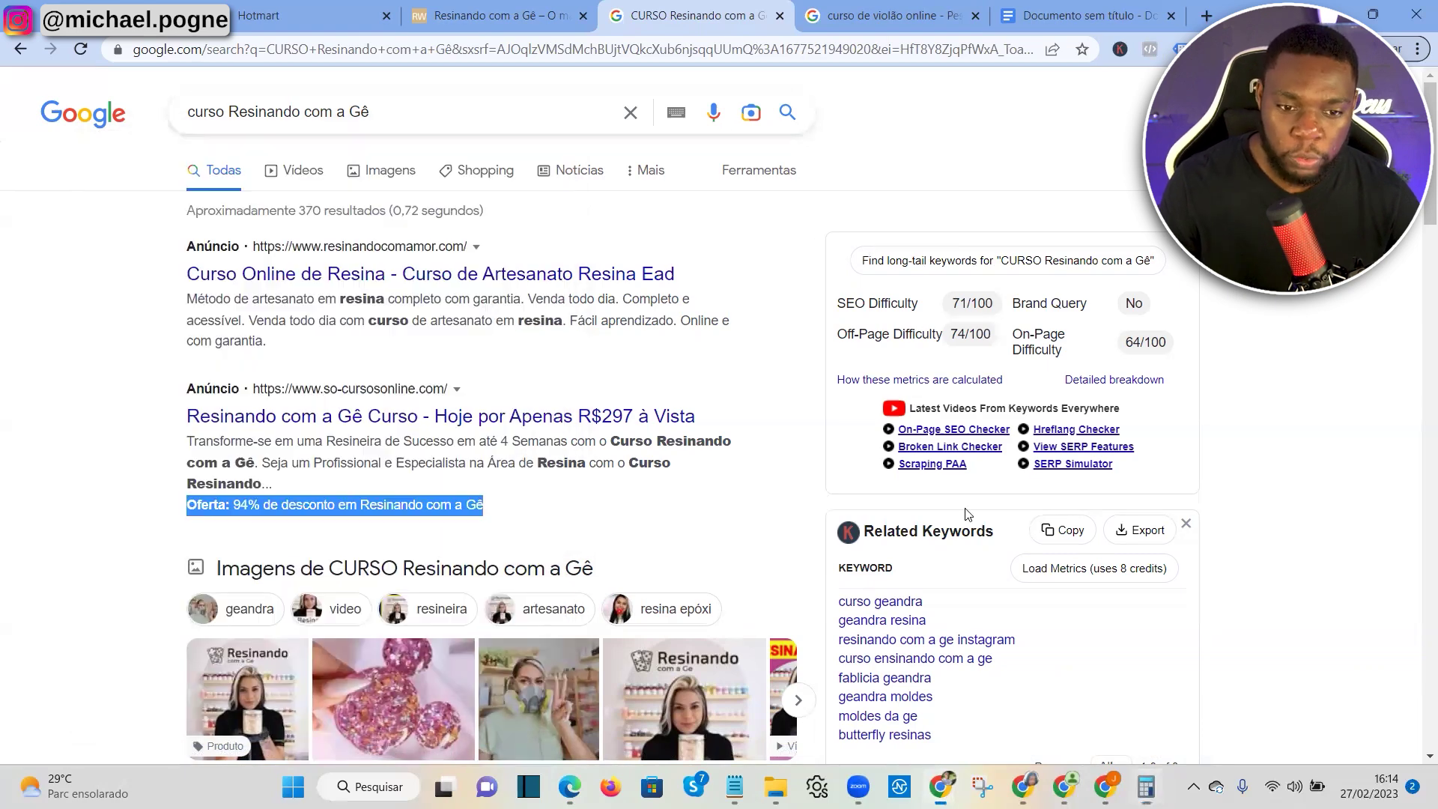
# Return to the Google Ads promotion form and set a monetary discount of R$ 3.773
pyautogui.click(569, 786)
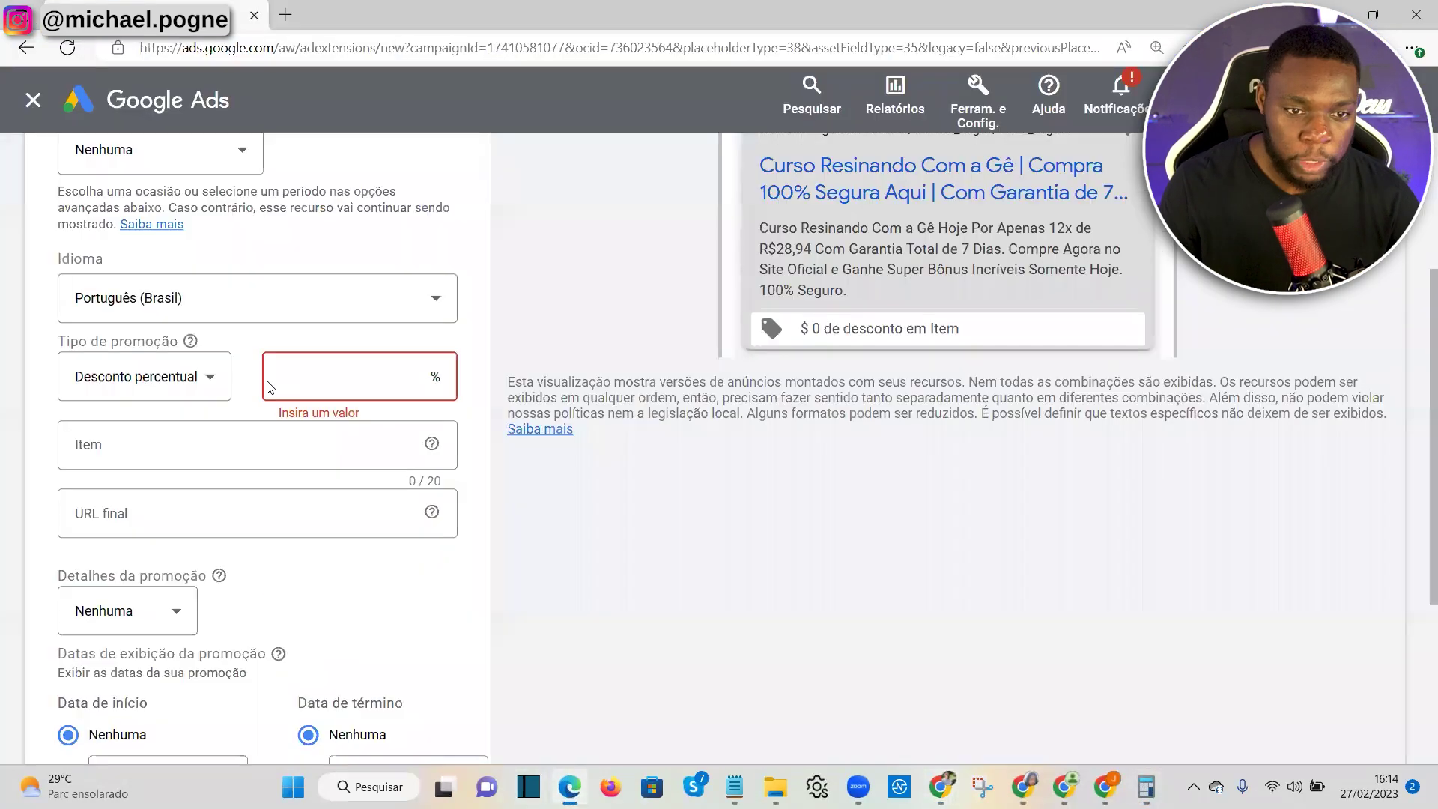
pyautogui.click(144, 379)
pyautogui.click(149, 402)
pyautogui.click(330, 370)
pyautogui.write('3')
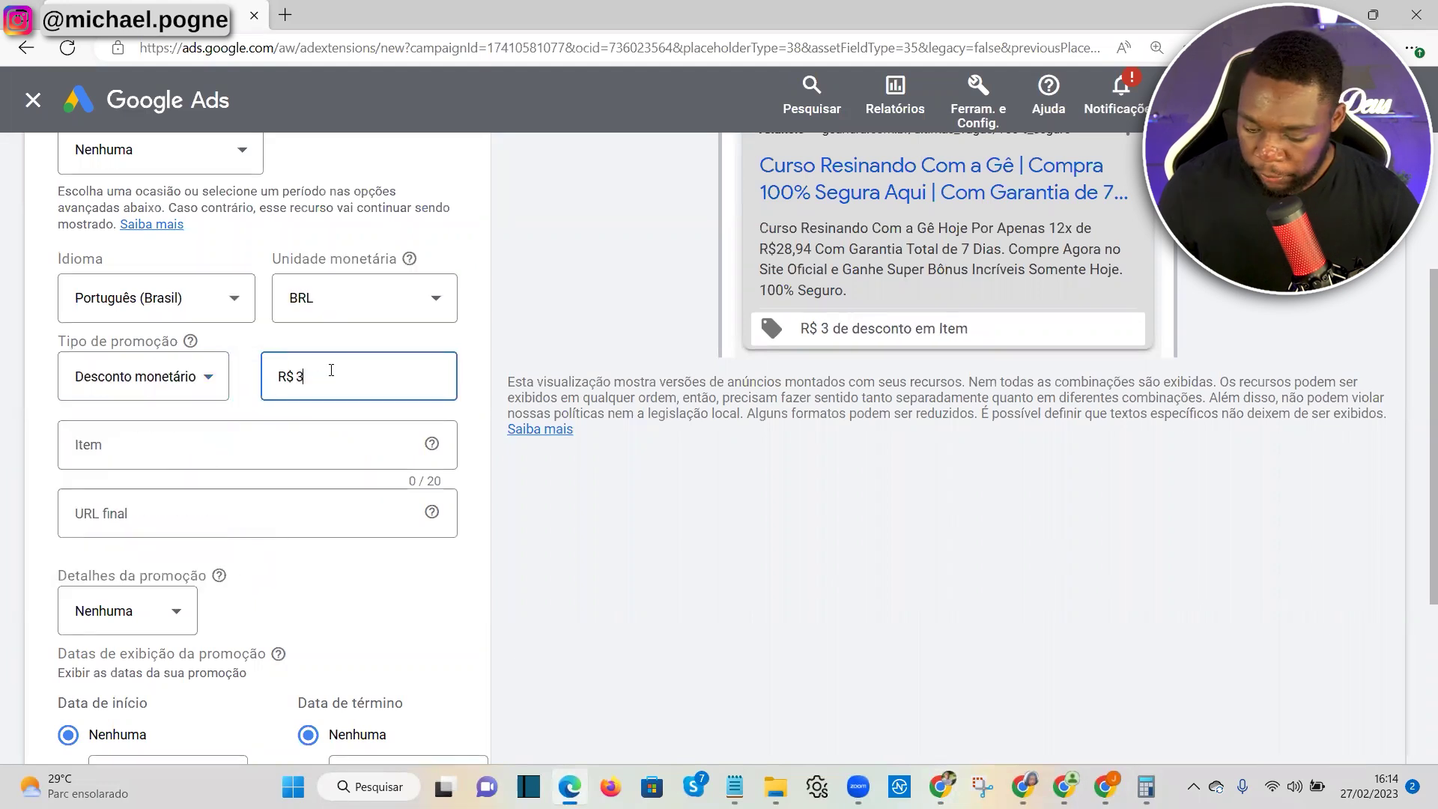
pyautogui.write('.773')
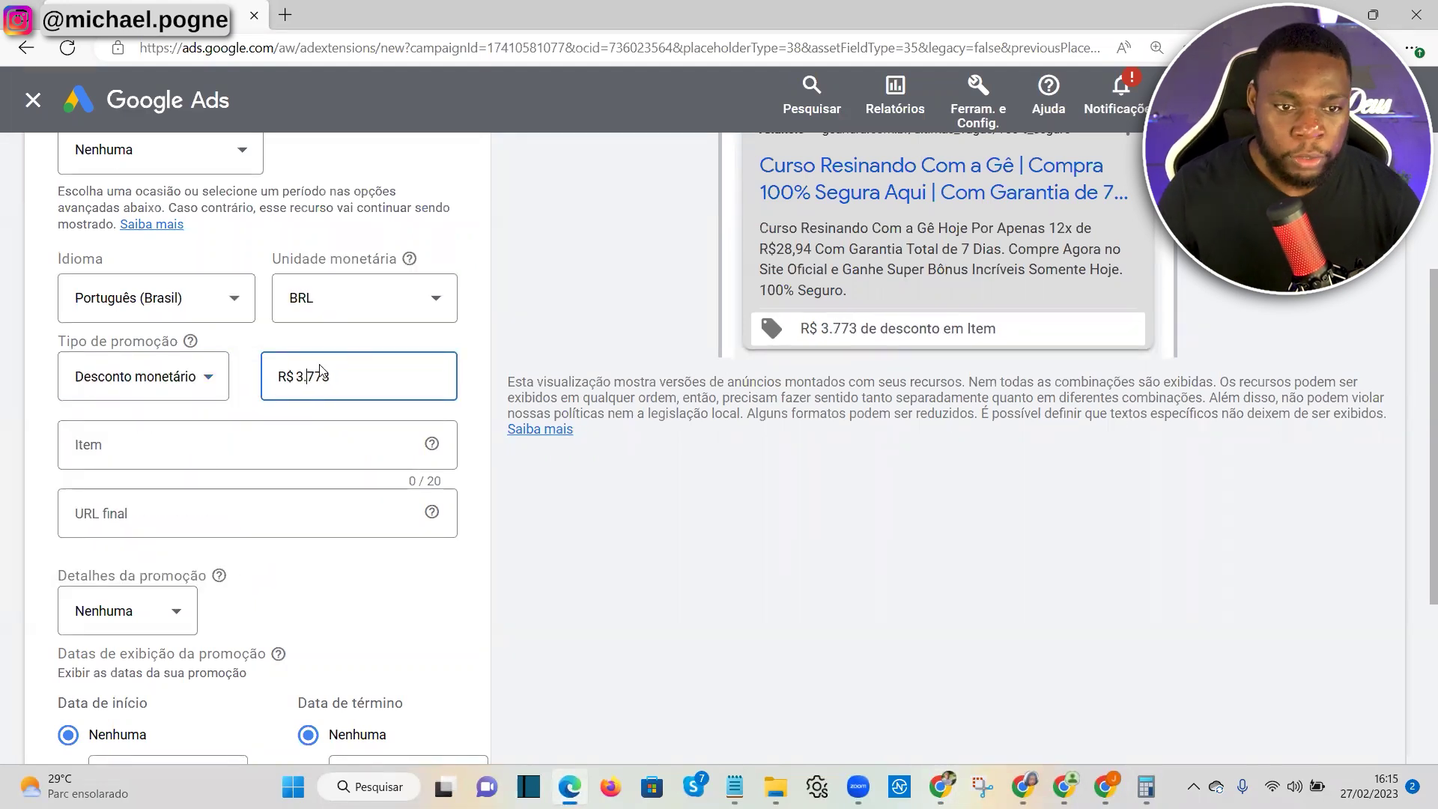
# Check the competing ad's offer wording in the Google results, then set the promotion item to "Oferta Limitada Hoje"
pyautogui.click(203, 445)
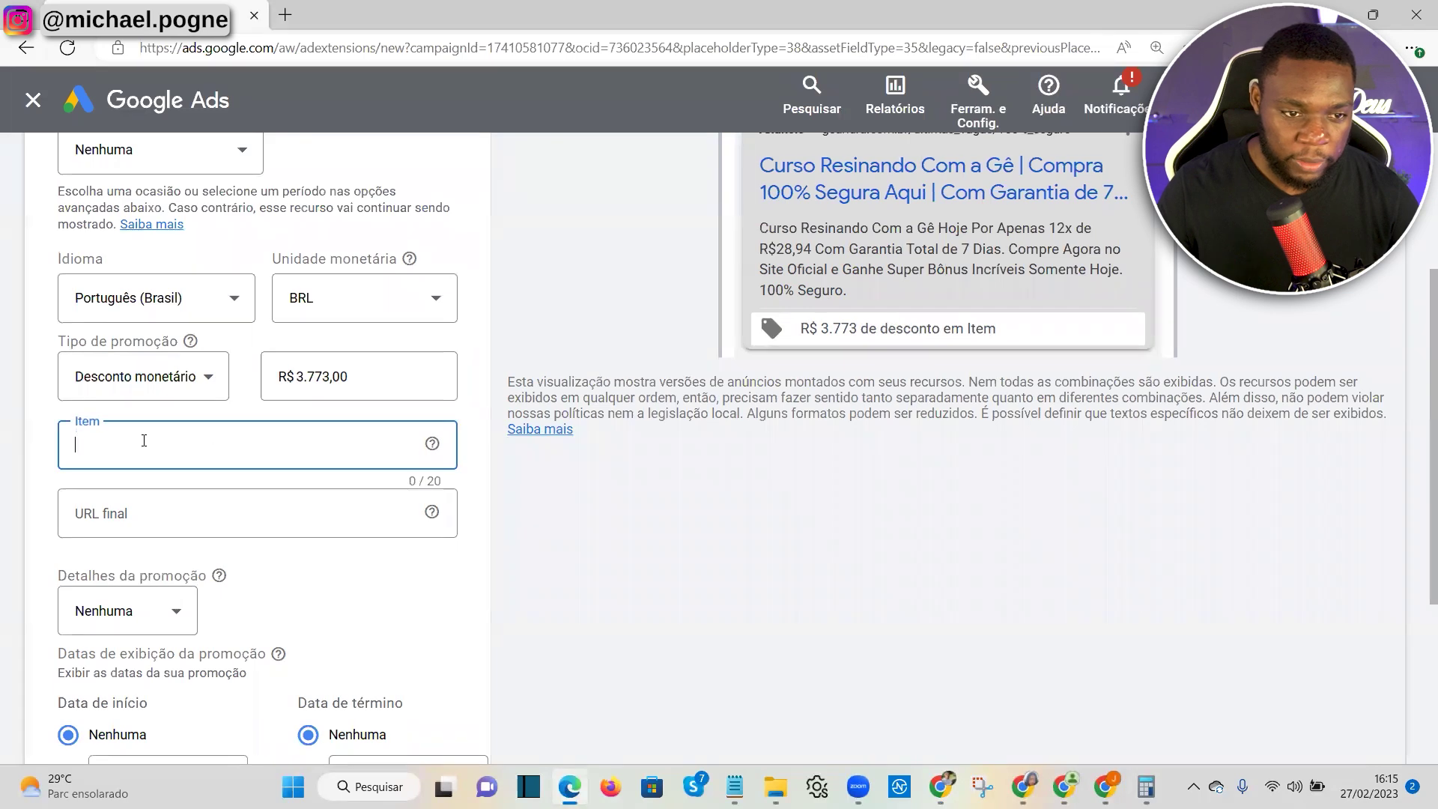
pyautogui.hotkey('alt', 'Tab')
pyautogui.hotkey('alt', 'Tab')
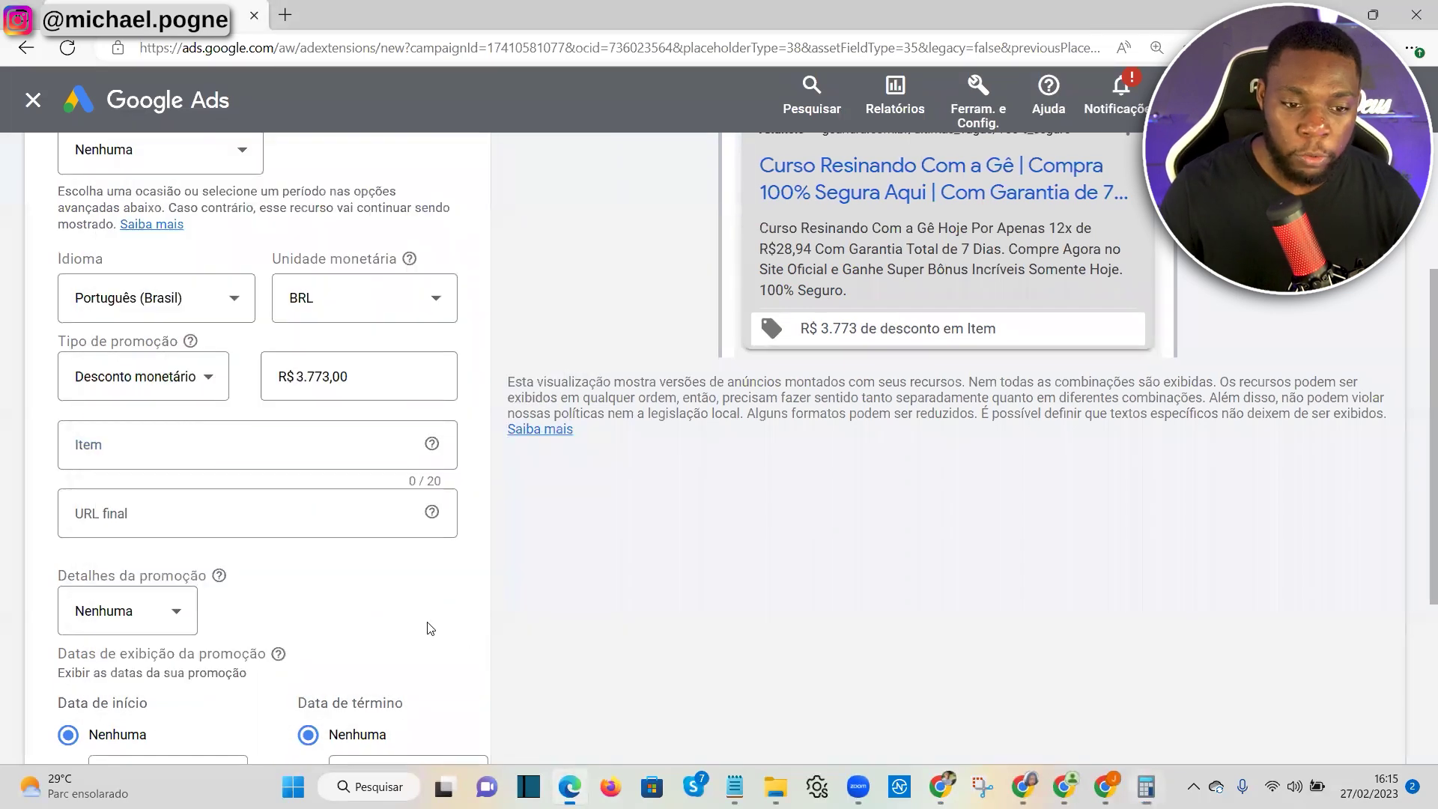
pyautogui.hotkey('alt', 'Tab')
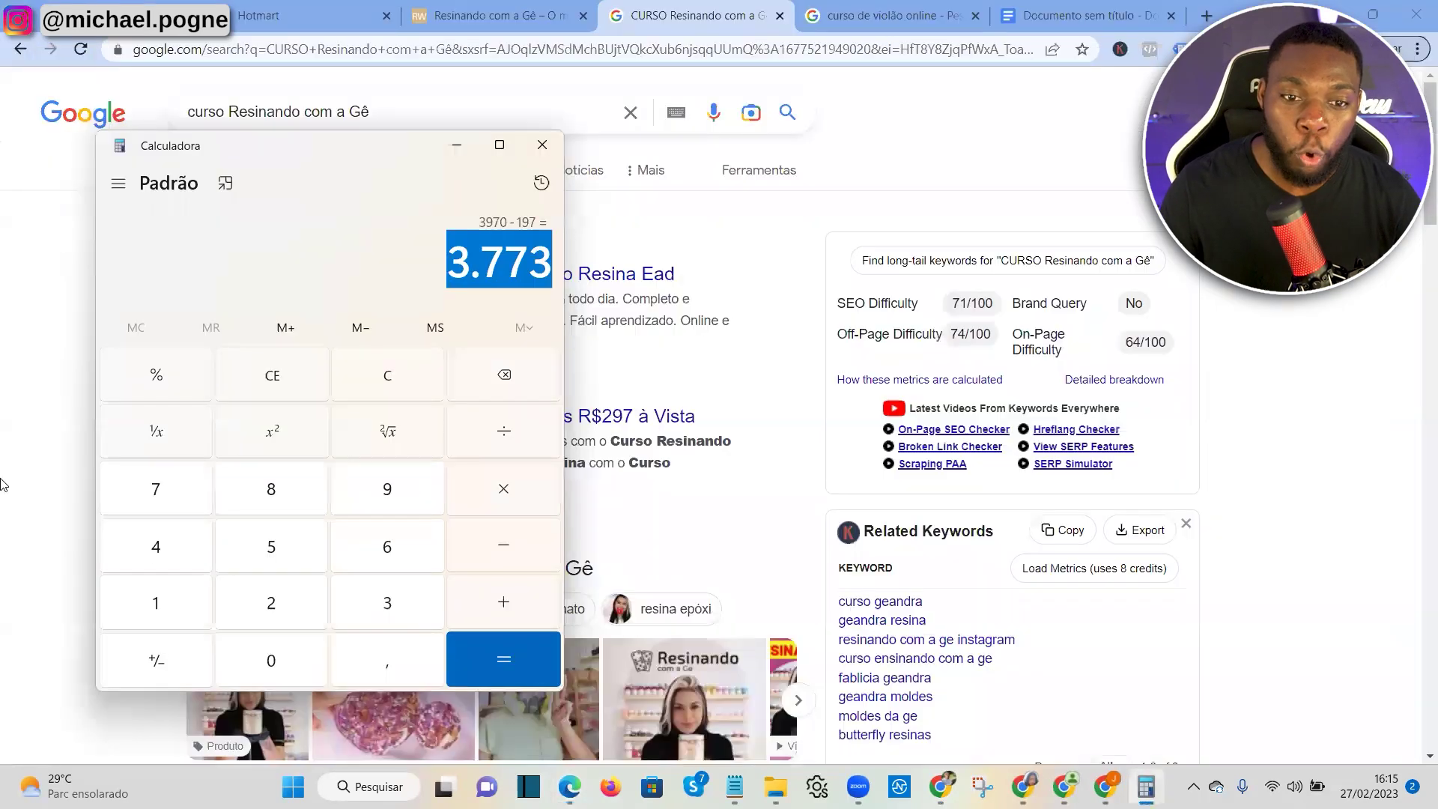
pyautogui.hotkey('alt', 'Tab')
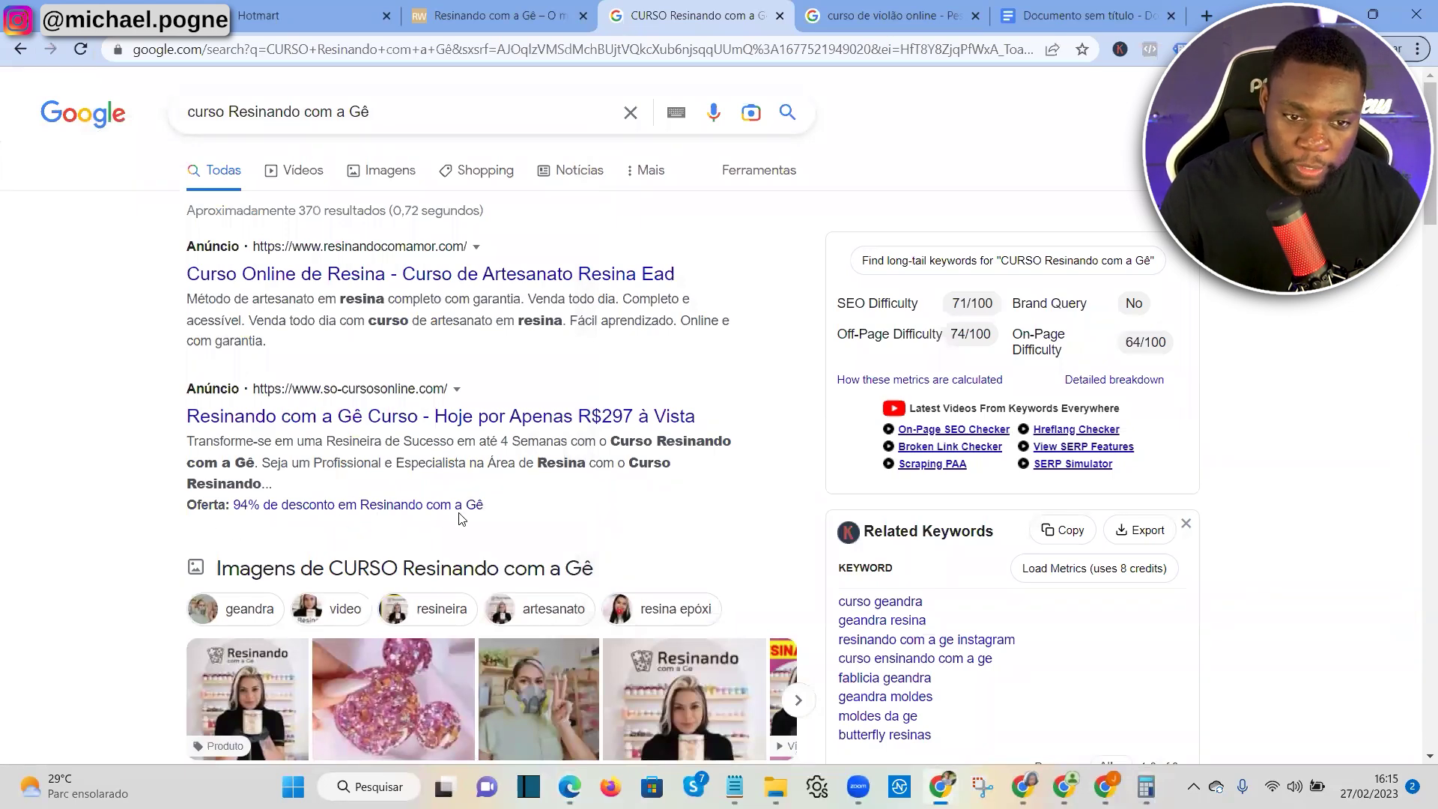
pyautogui.hotkey('alt', 'Tab')
pyautogui.hotkey('alt', 'Tab')
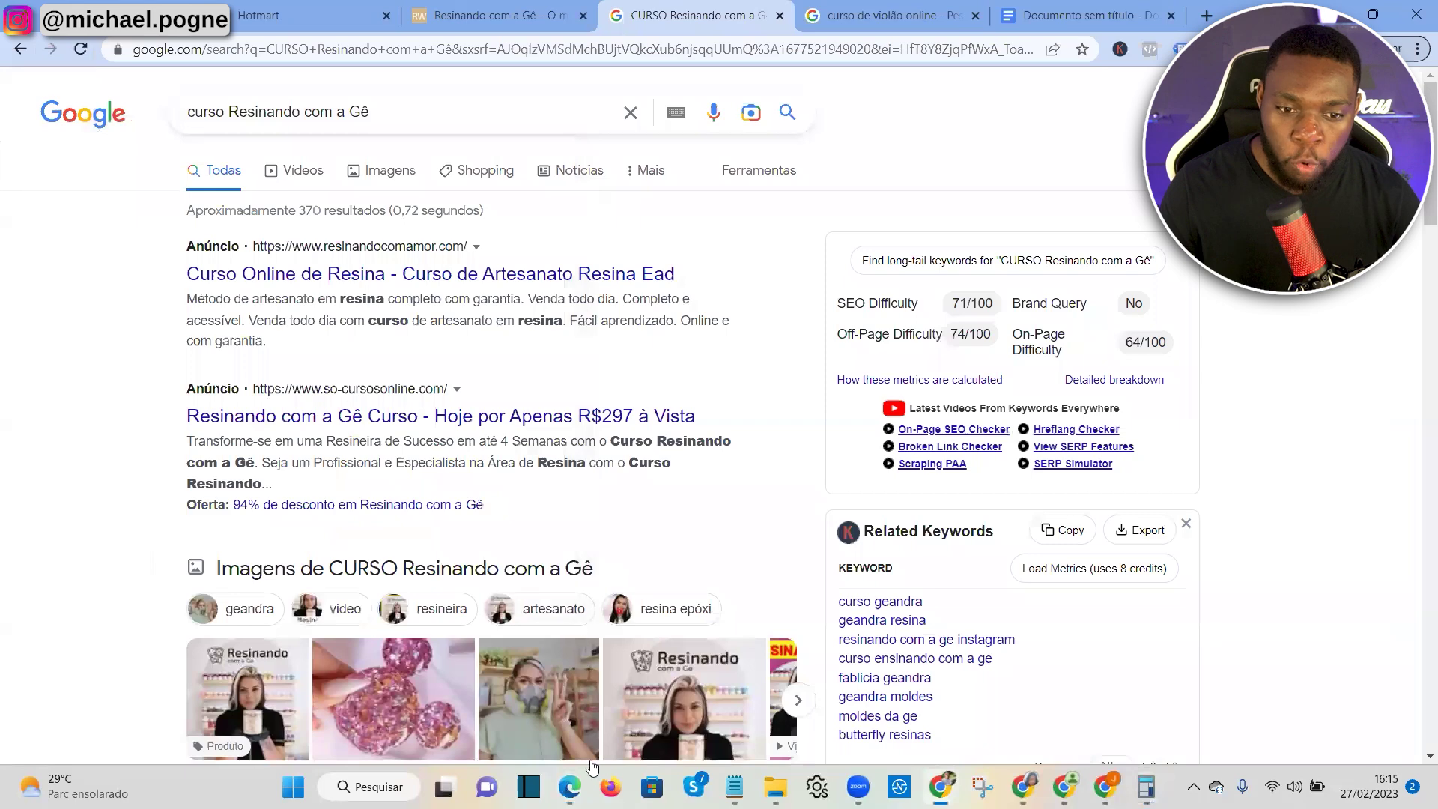
pyautogui.hotkey('alt', 'Tab')
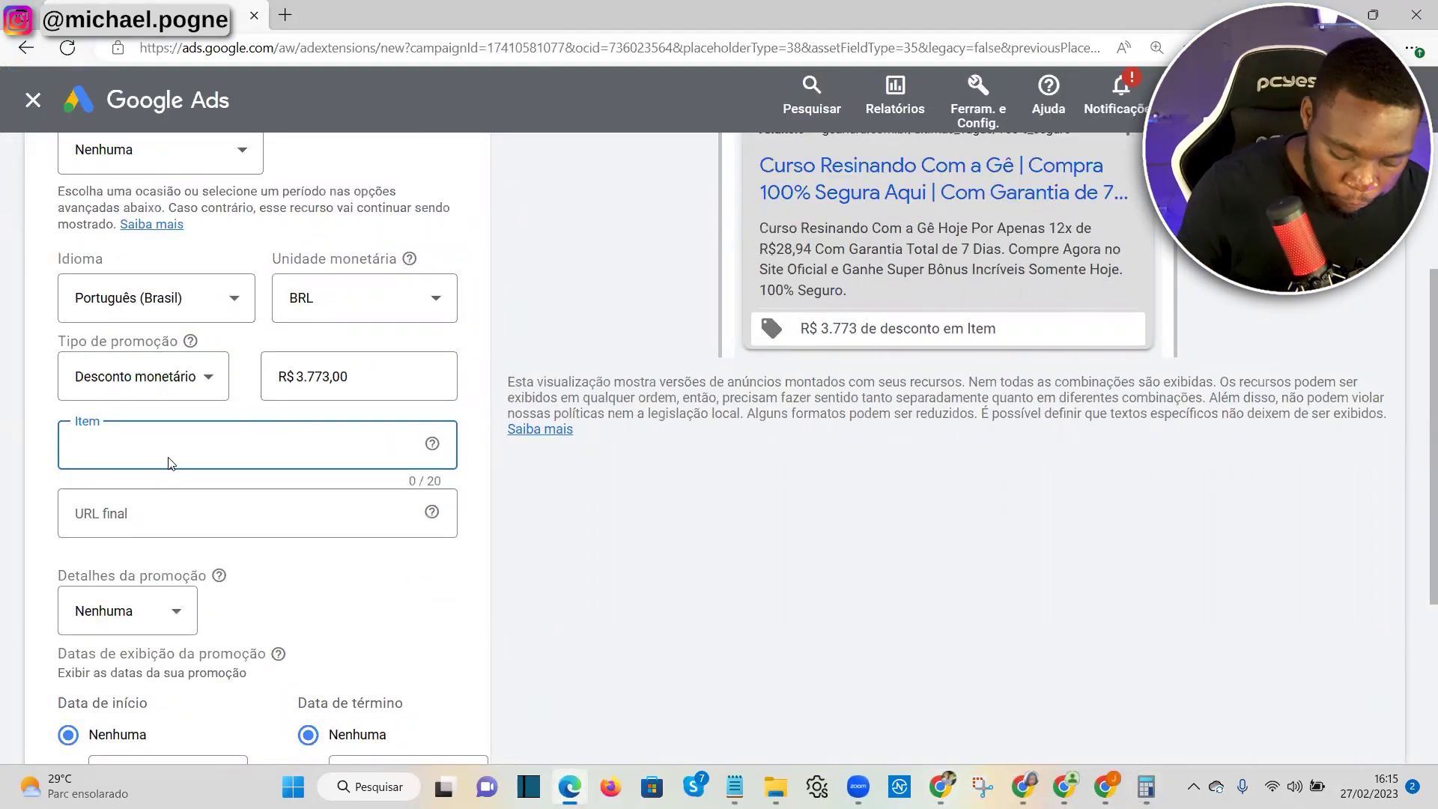
pyautogui.write('Oferta Limitada Hoje')
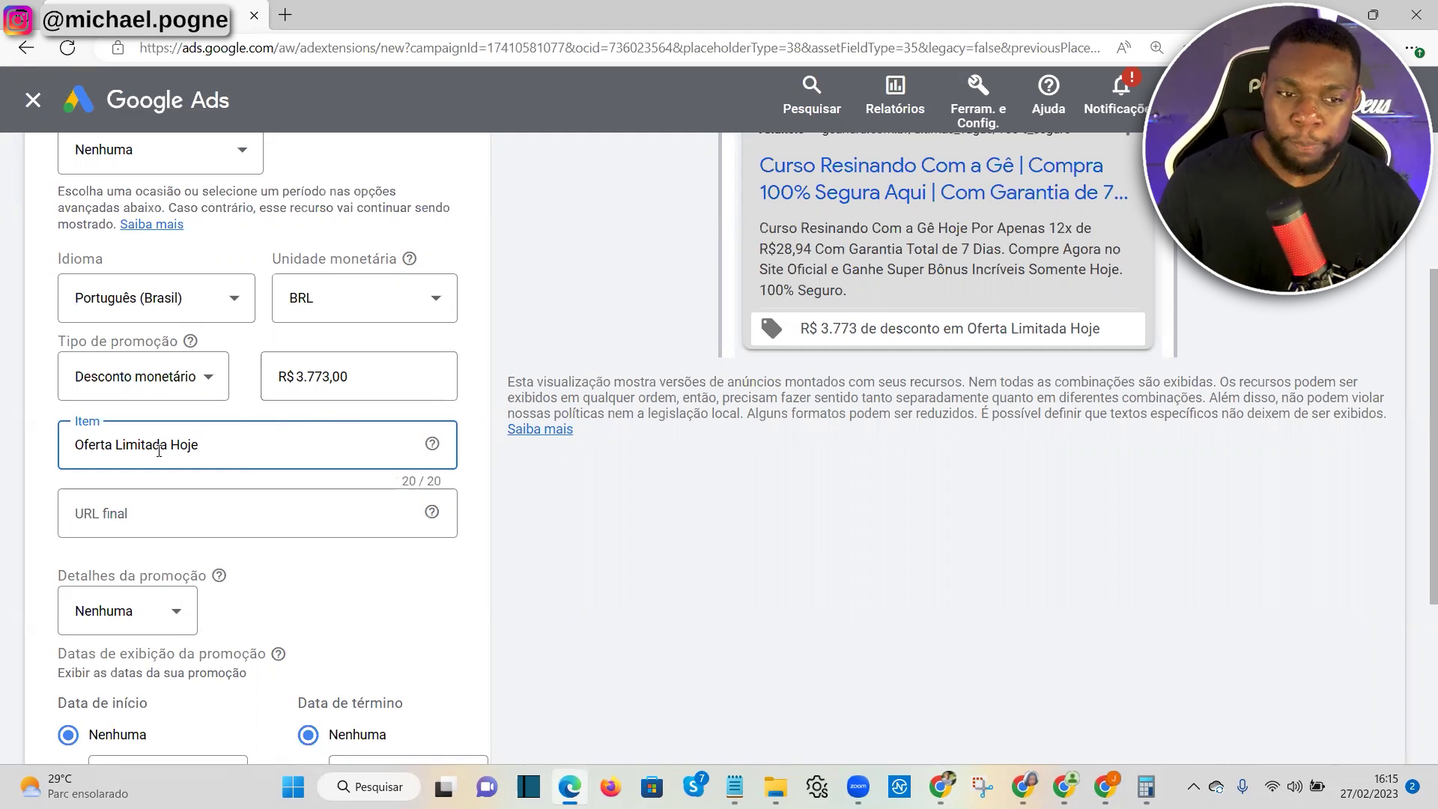
# Compare the promotion's item text with the sales page's offer section and the competing ad's offer line in the Google results
pyautogui.moveTo(199, 458); pyautogui.dragTo(67, 458)
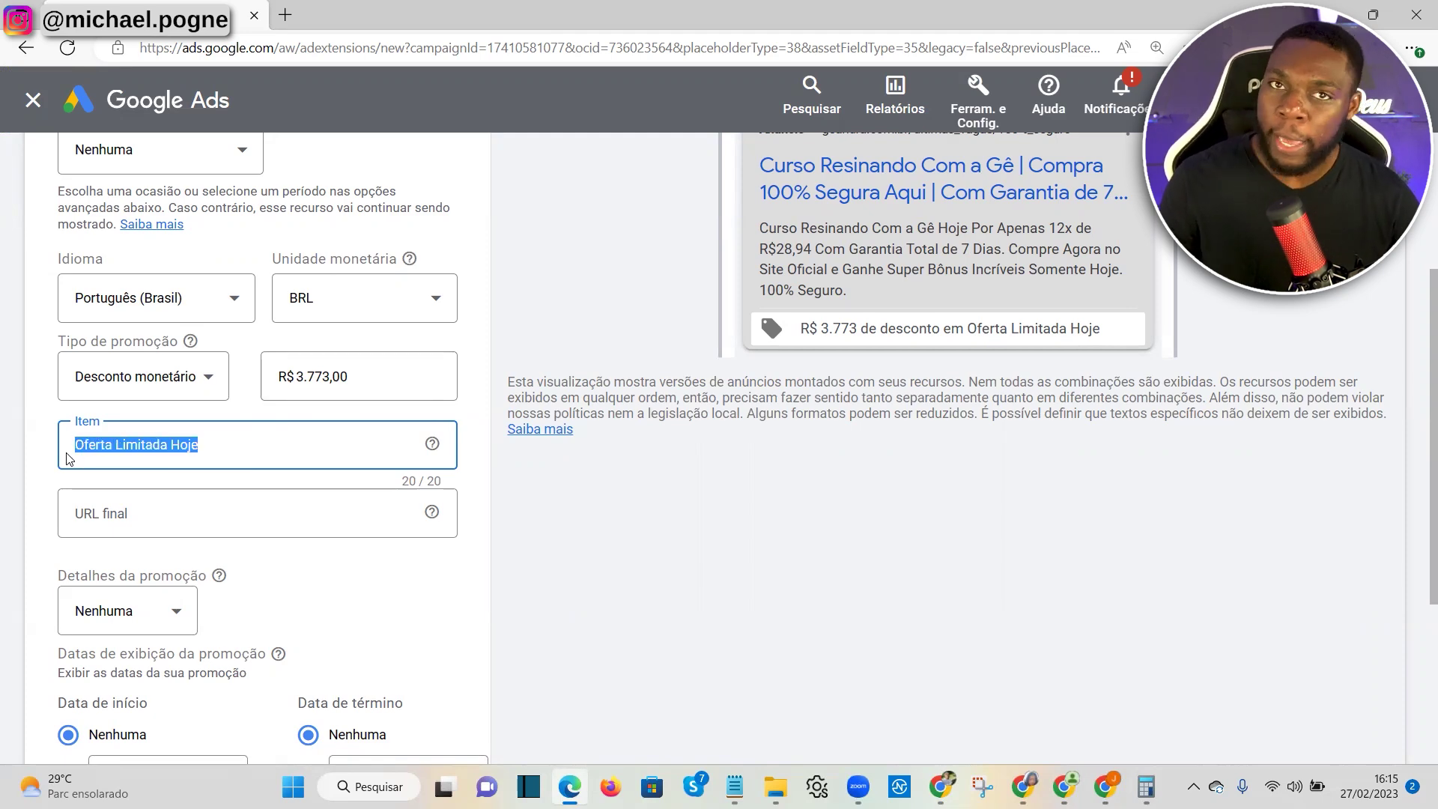
pyautogui.hotkey('alt', 'Tab')
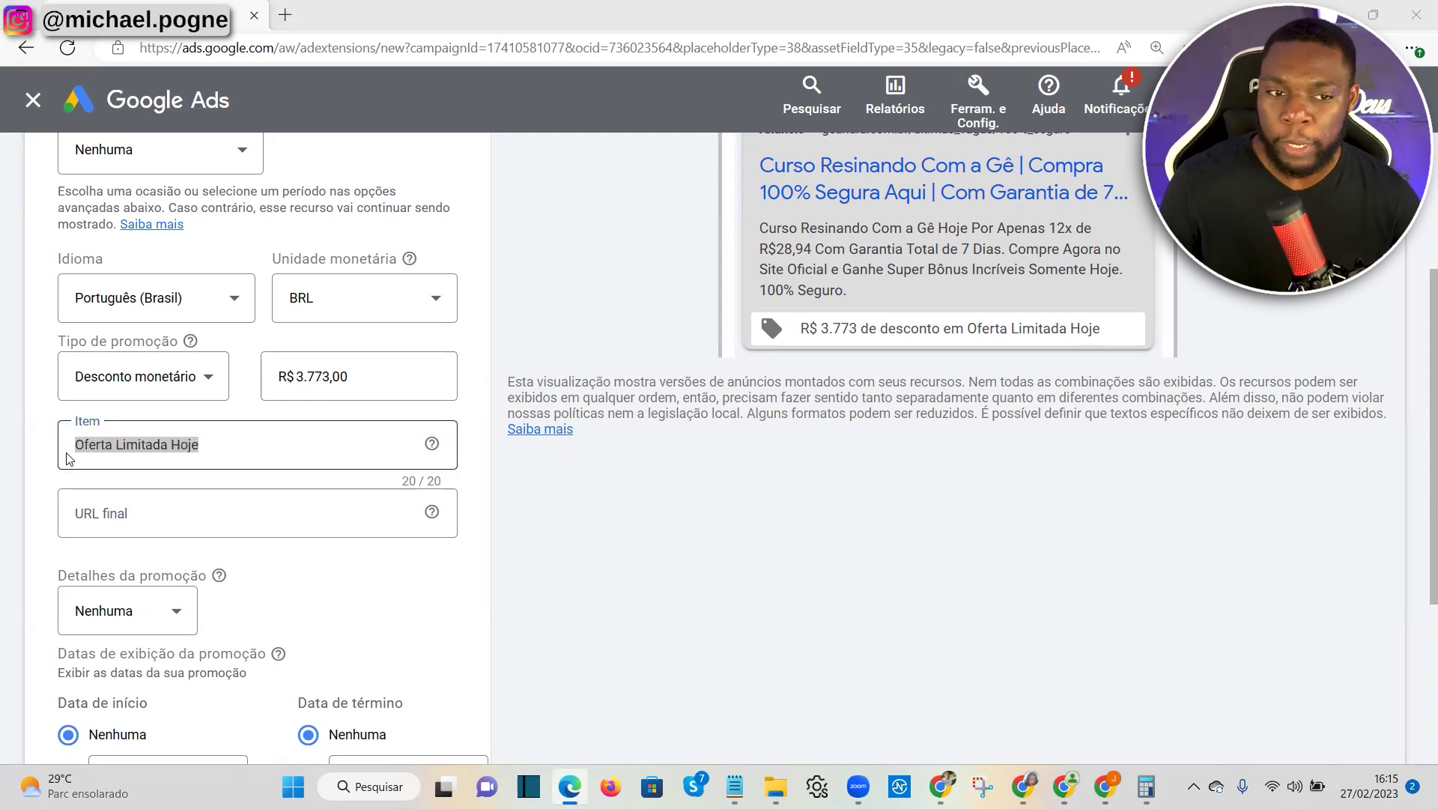
pyautogui.click(506, 8)
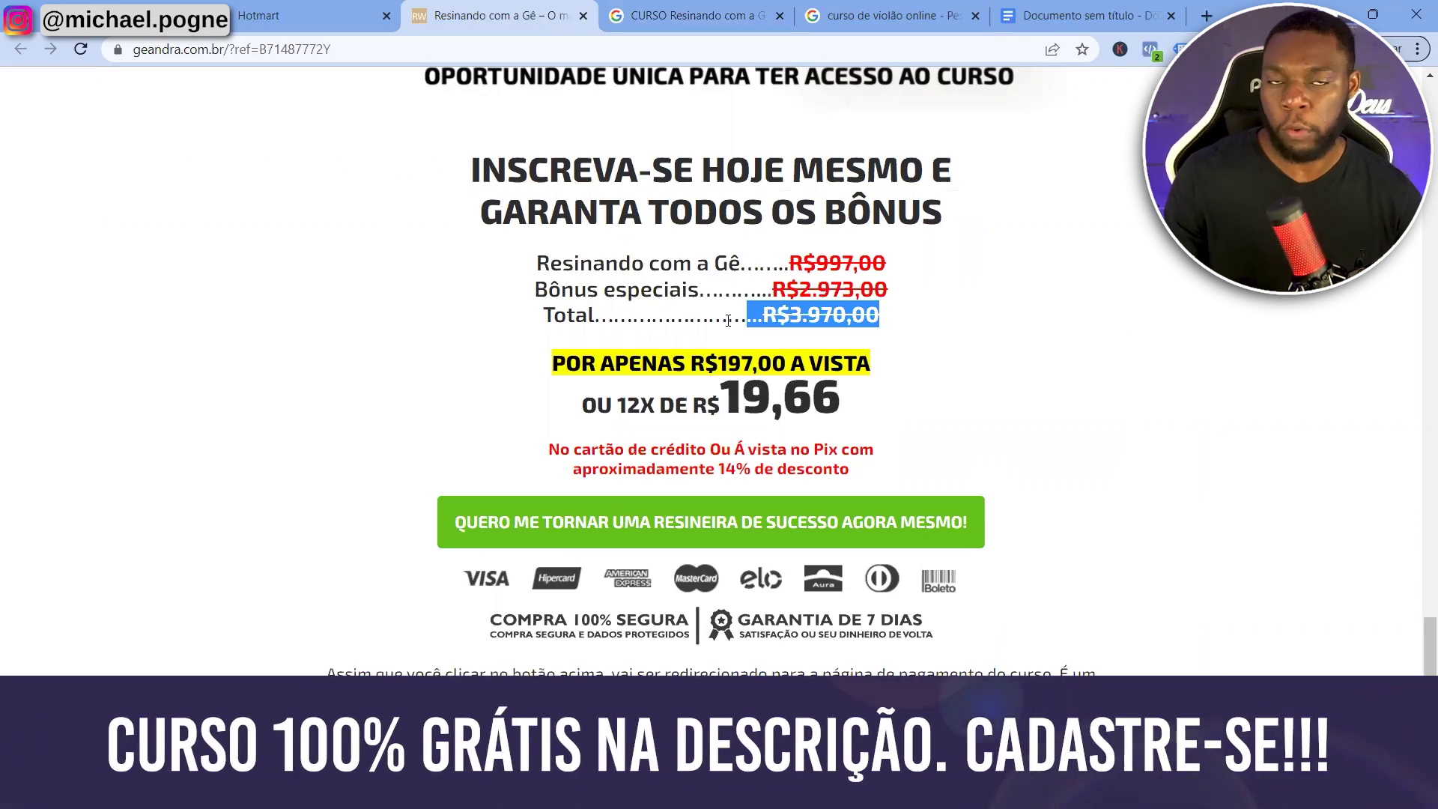
pyautogui.scroll(5, 951, 407)
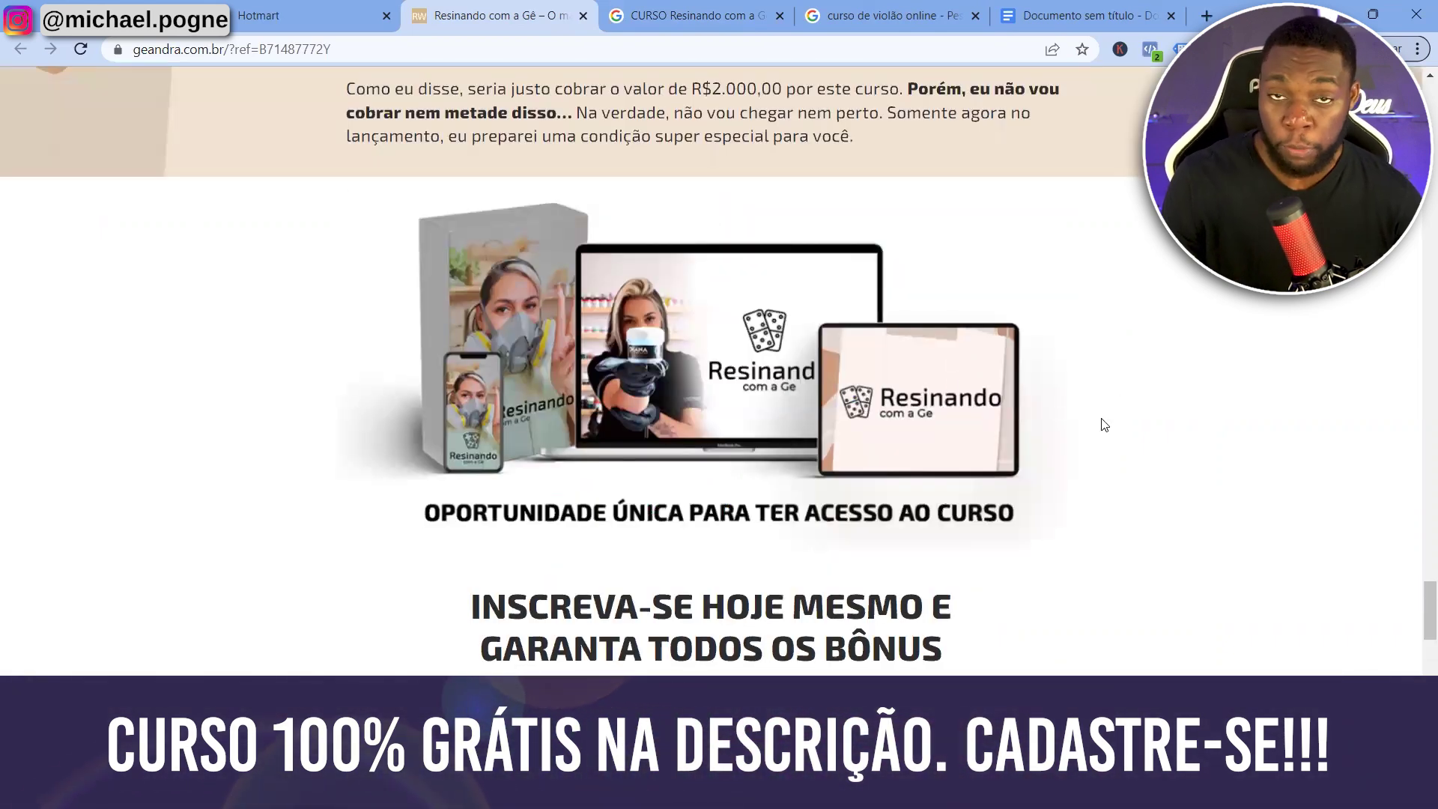
pyautogui.scroll(-5, 1056, 406)
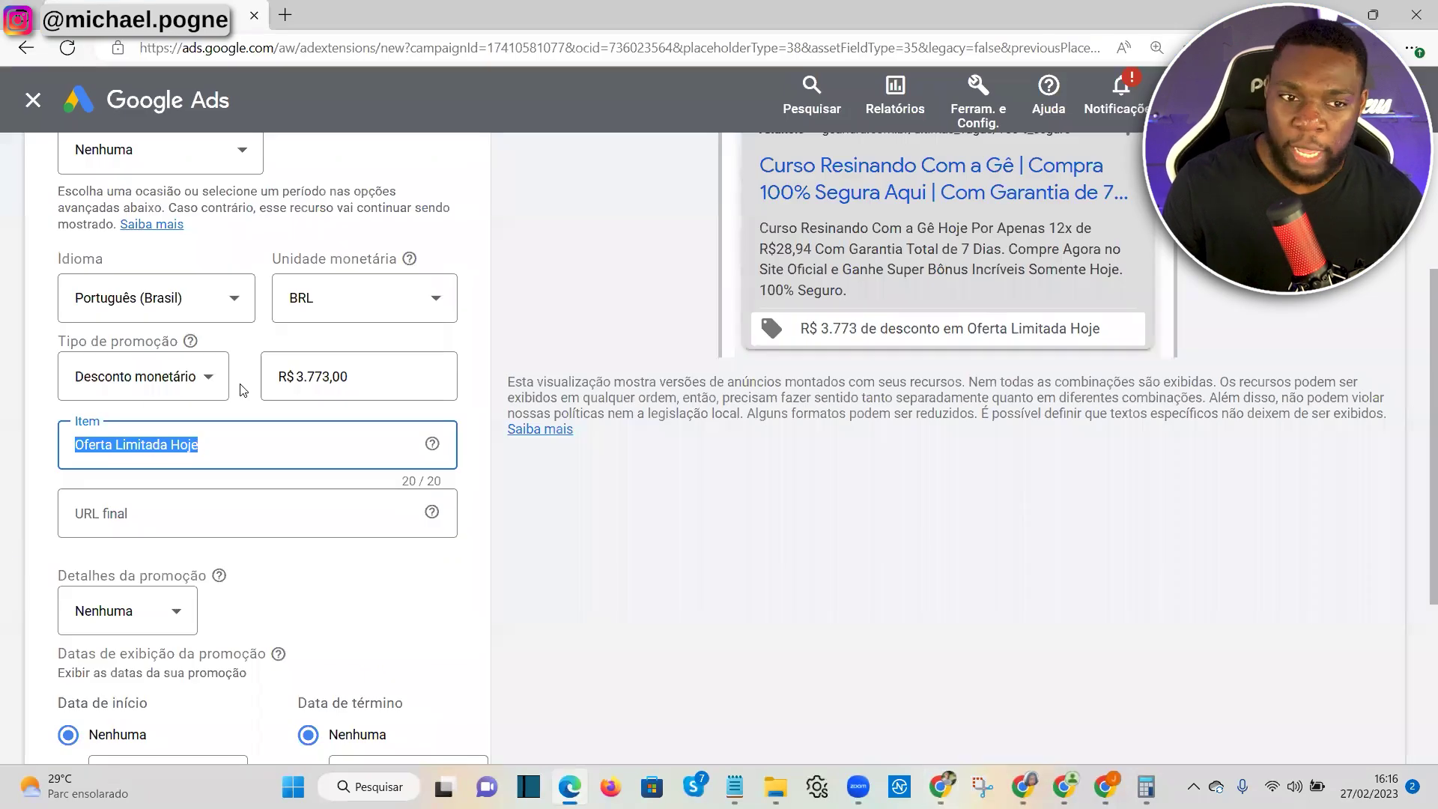
pyautogui.hotkey('alt', 'Tab')
pyautogui.click(700, 15)
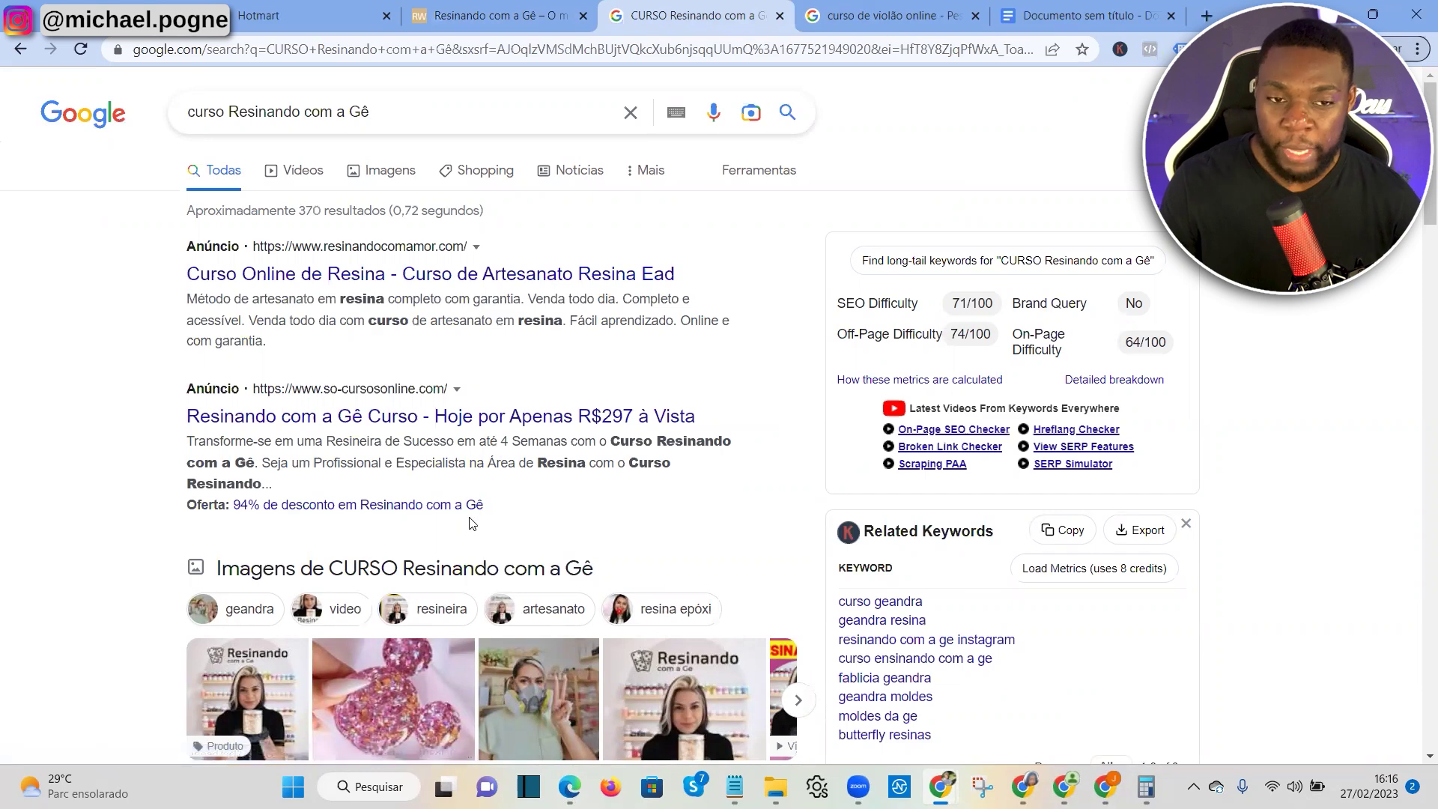
pyautogui.hotkey('alt', 'Tab')
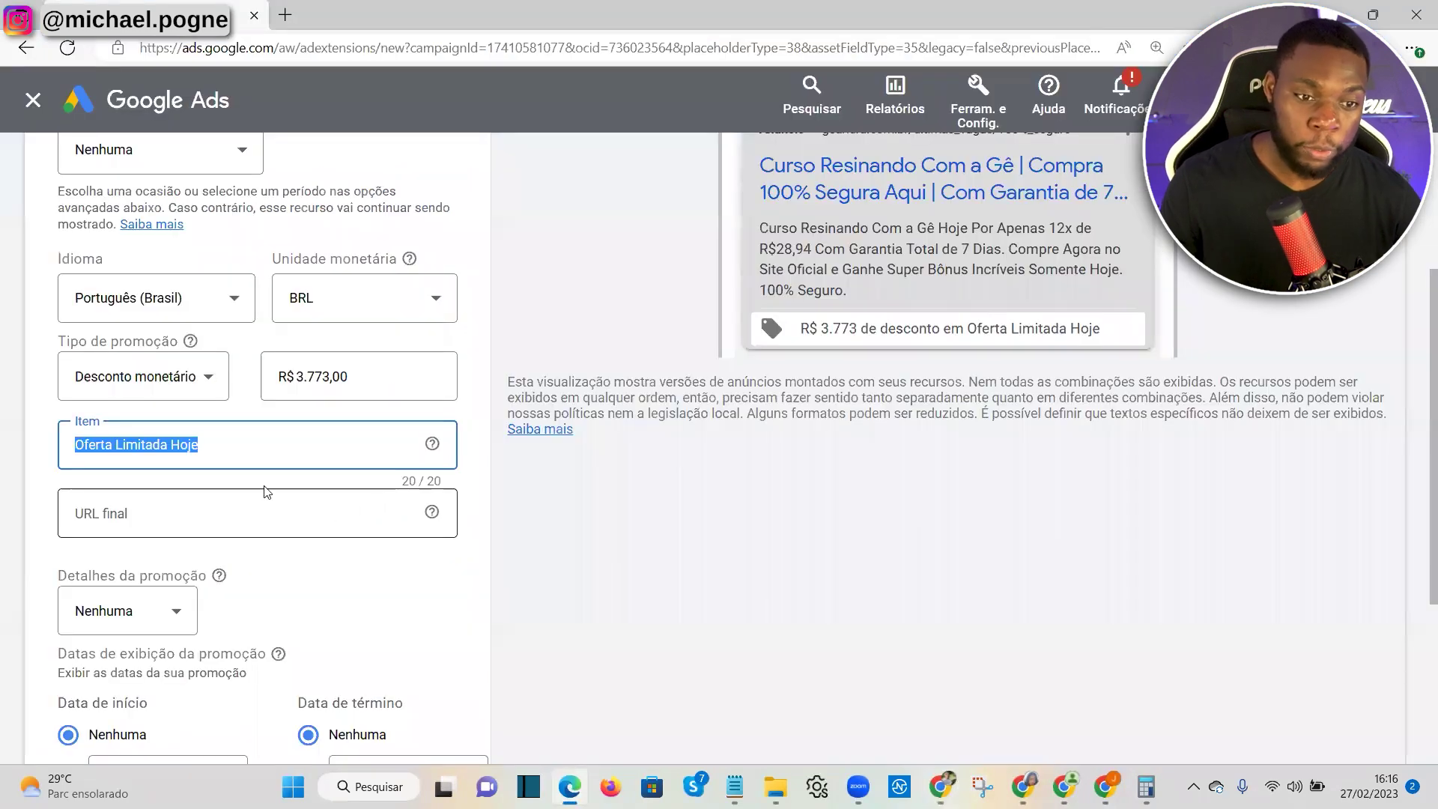
pyautogui.click(236, 454)
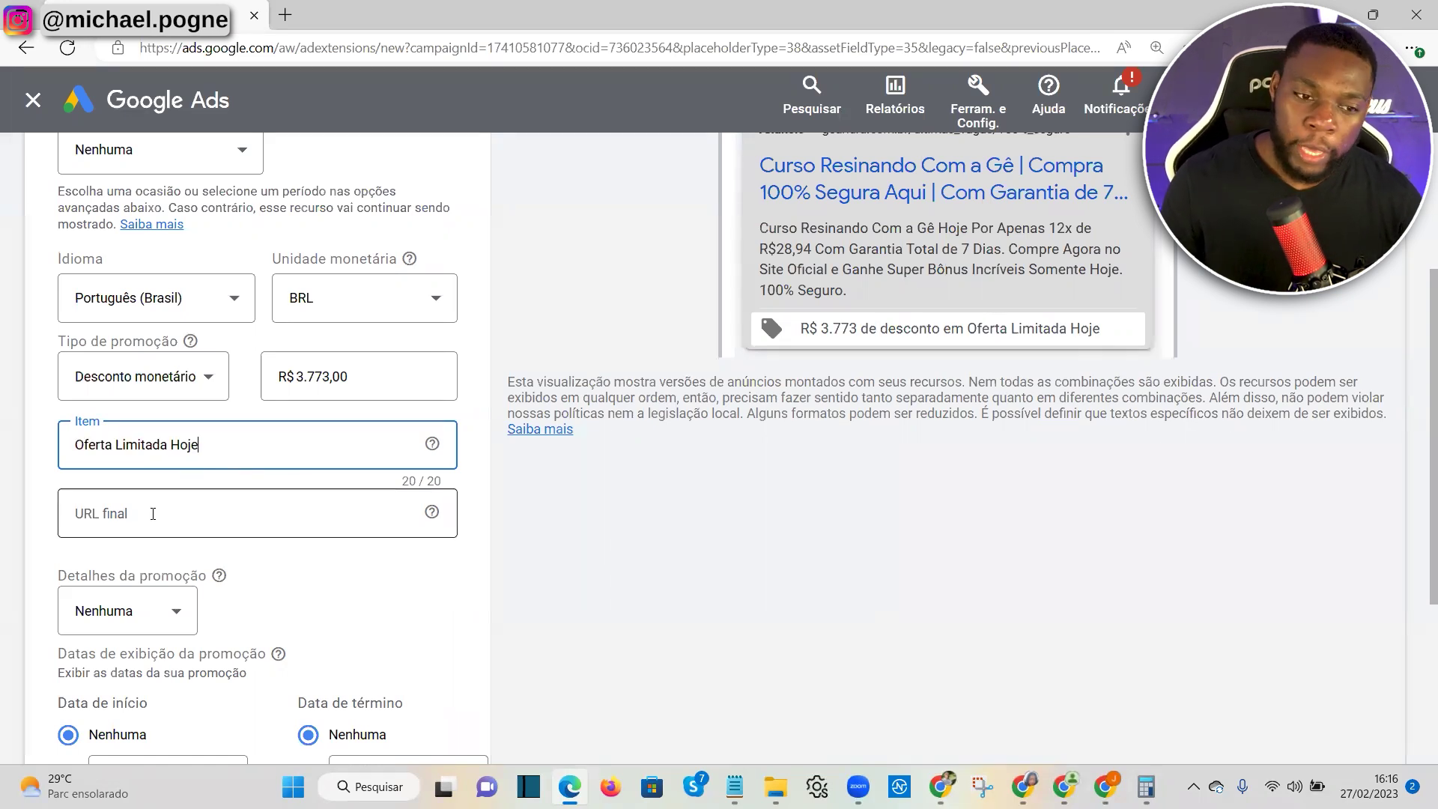
# Switch to Hotmart in Chrome, open the Página de Vendas from the affiliate links and copy the loaded page's web address
pyautogui.scroll(-4, 289, 439)
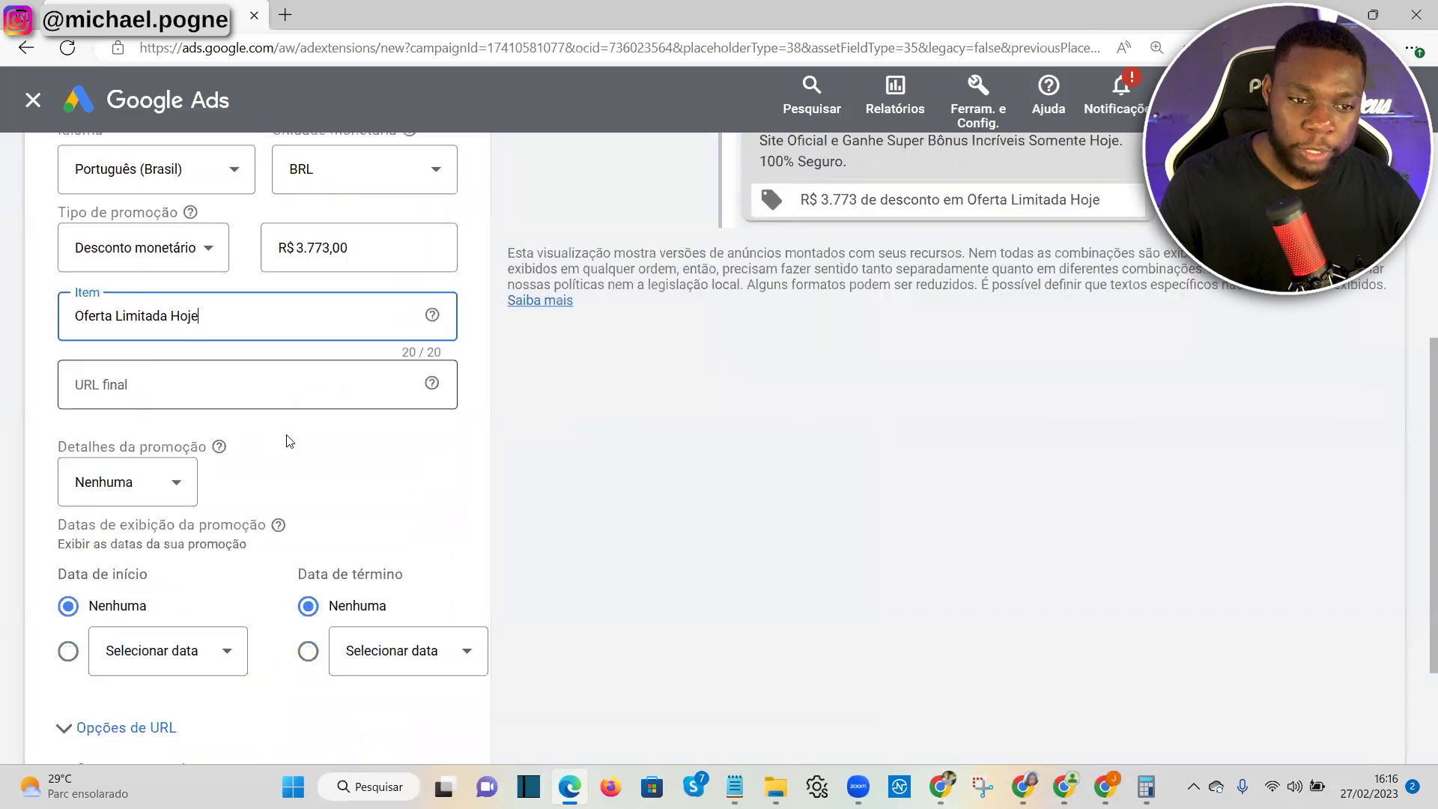
pyautogui.scroll(3, 259, 485)
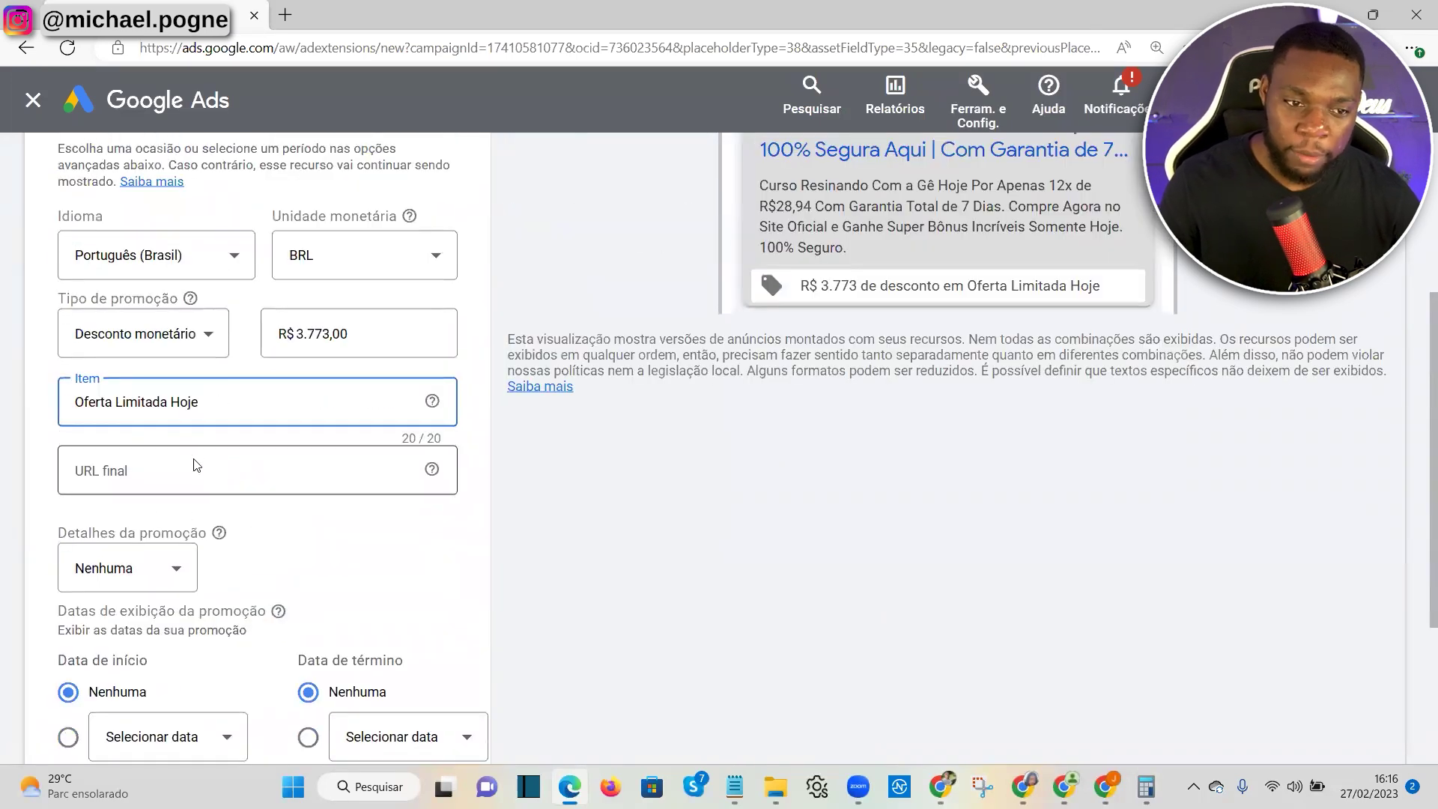
pyautogui.scroll(-3, 162, 487)
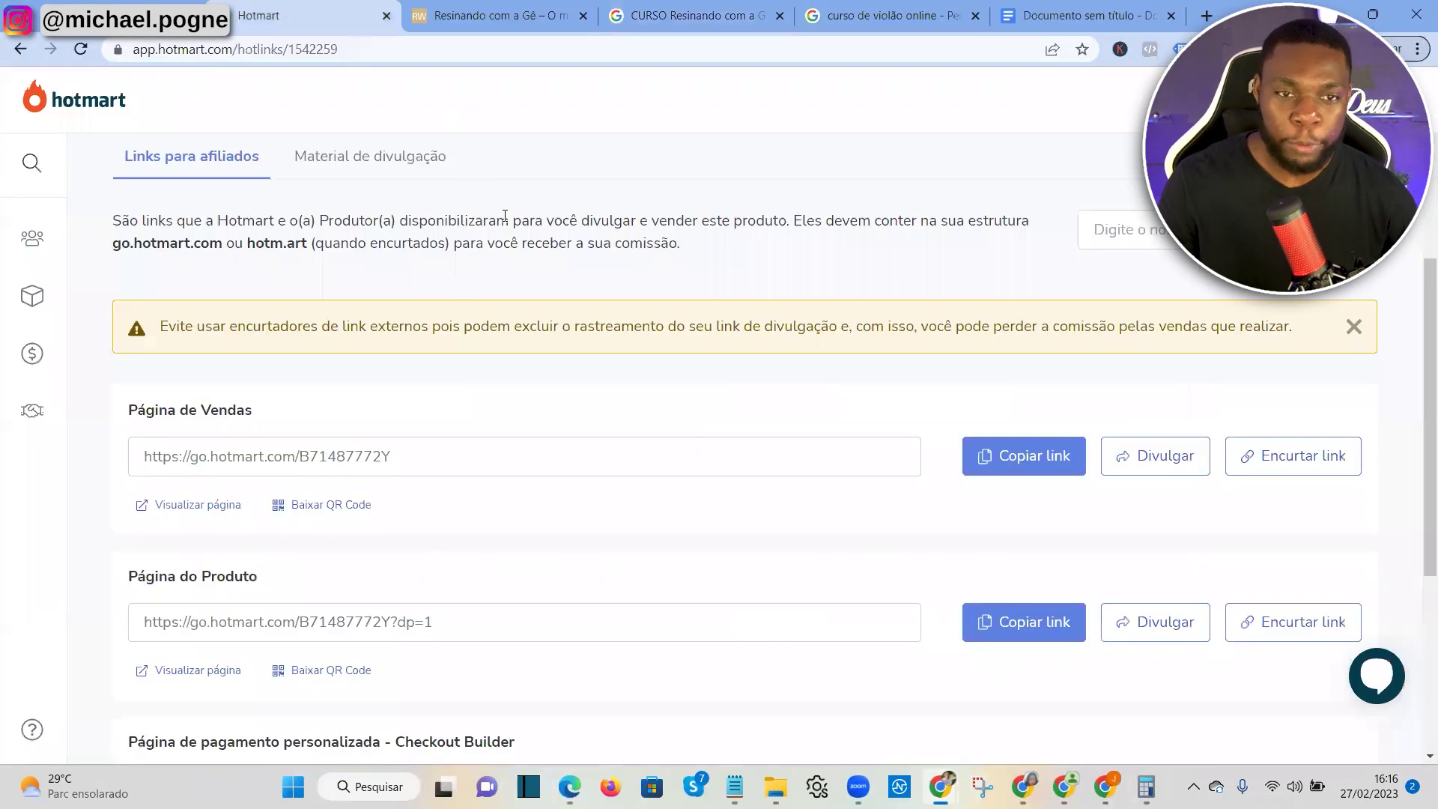
pyautogui.click(891, 15)
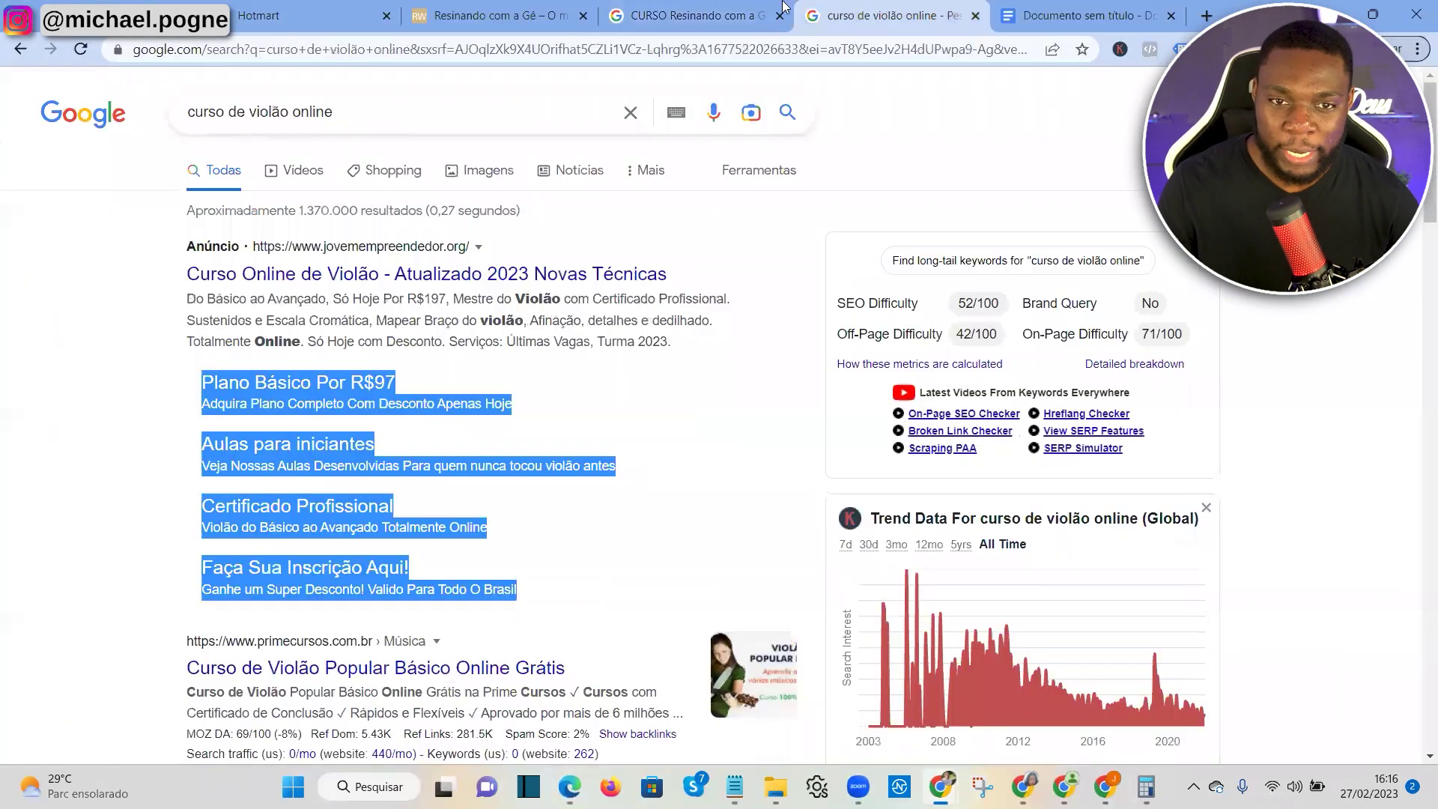
pyautogui.click(693, 15)
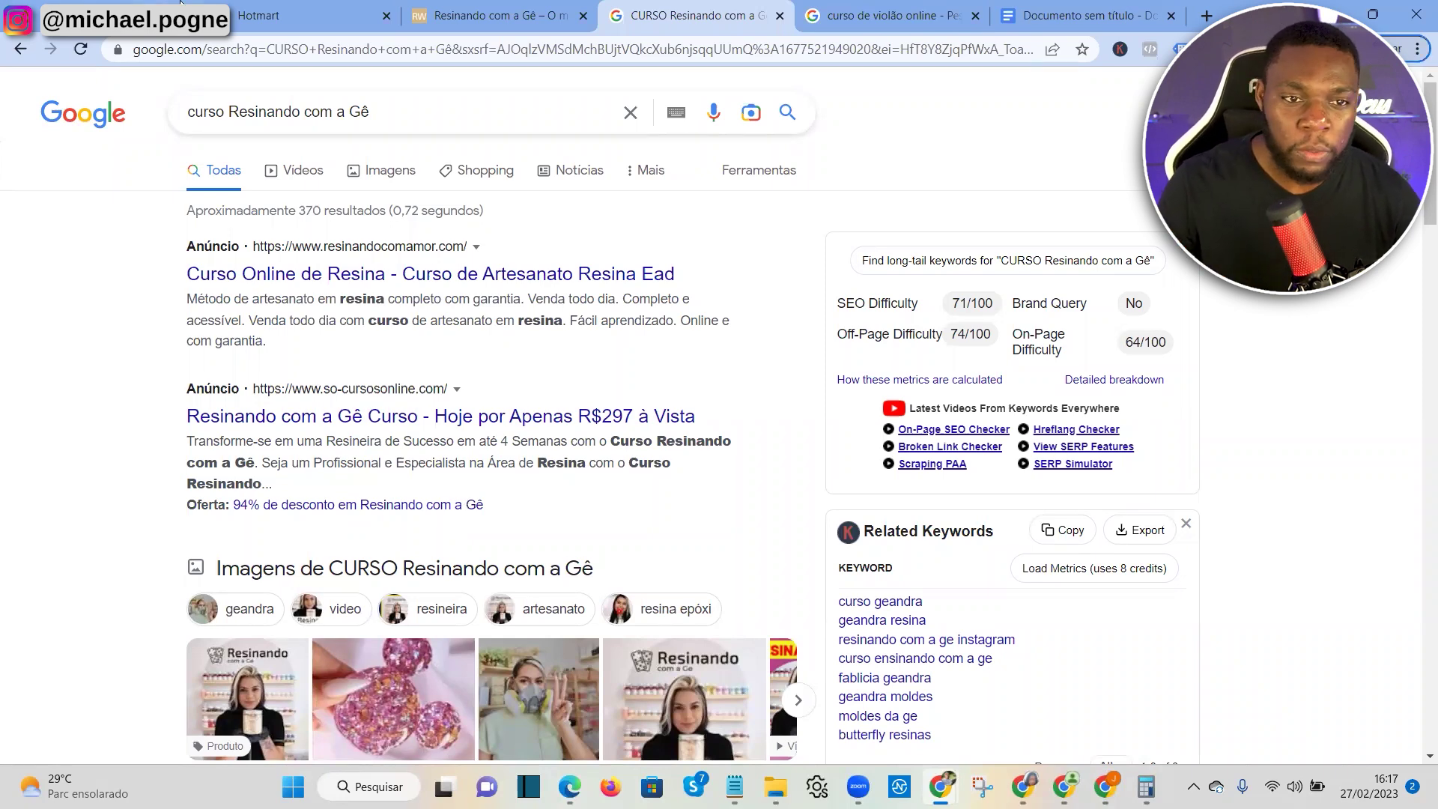
pyautogui.click(232, 6)
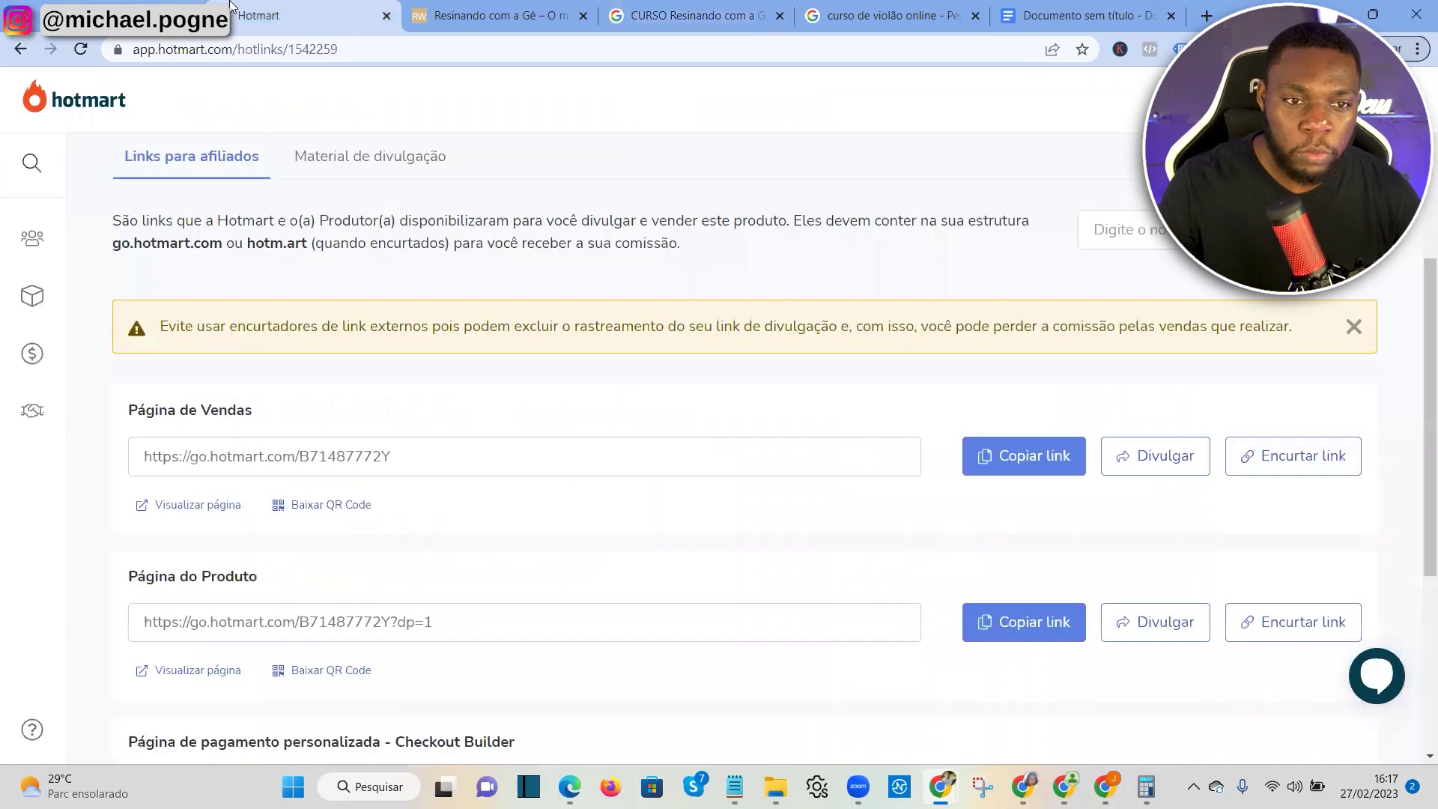
pyautogui.click(183, 504)
pyautogui.click(385, 22)
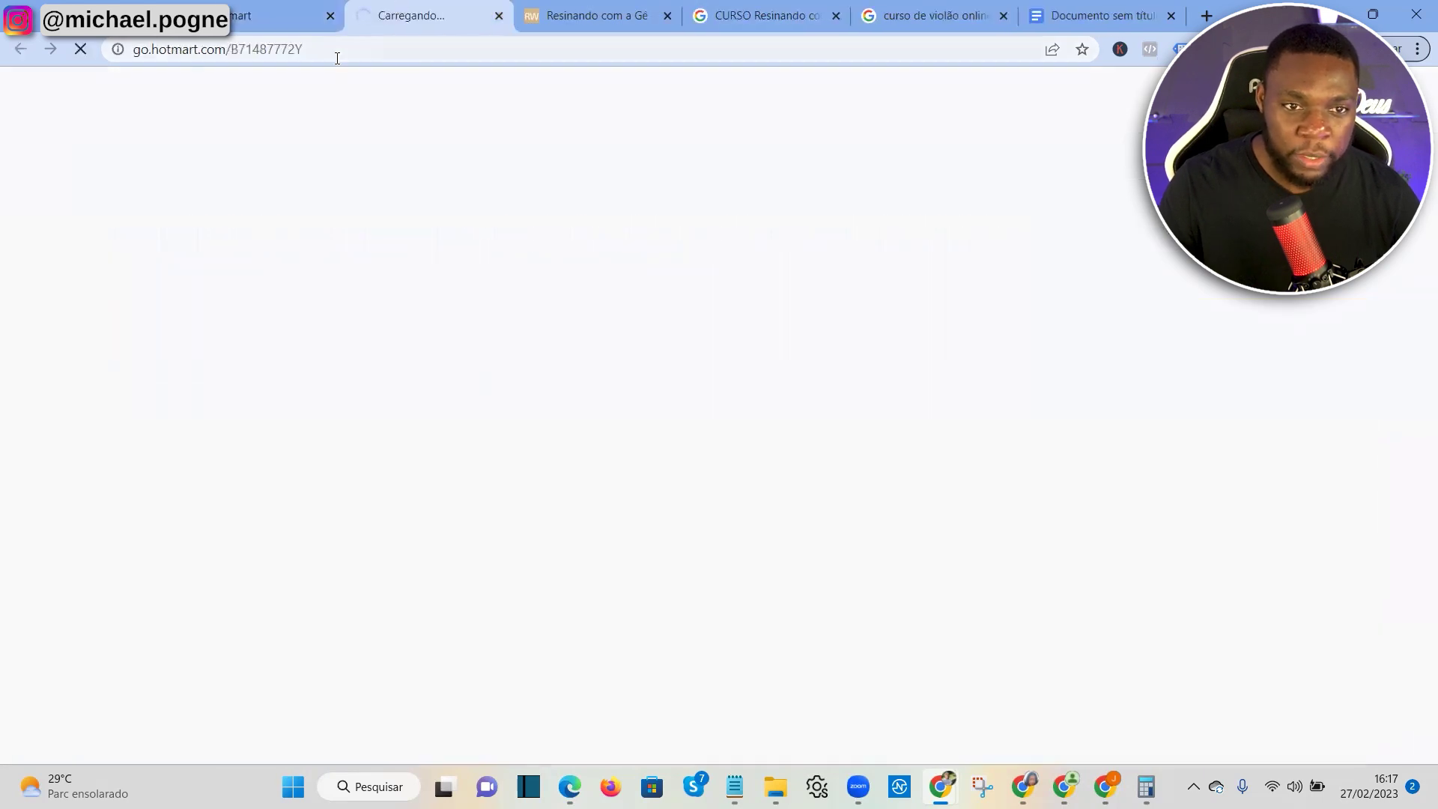
pyautogui.click(362, 51)
pyautogui.hotkey('ctrl', 'c')
pyautogui.rightClick(364, 50)
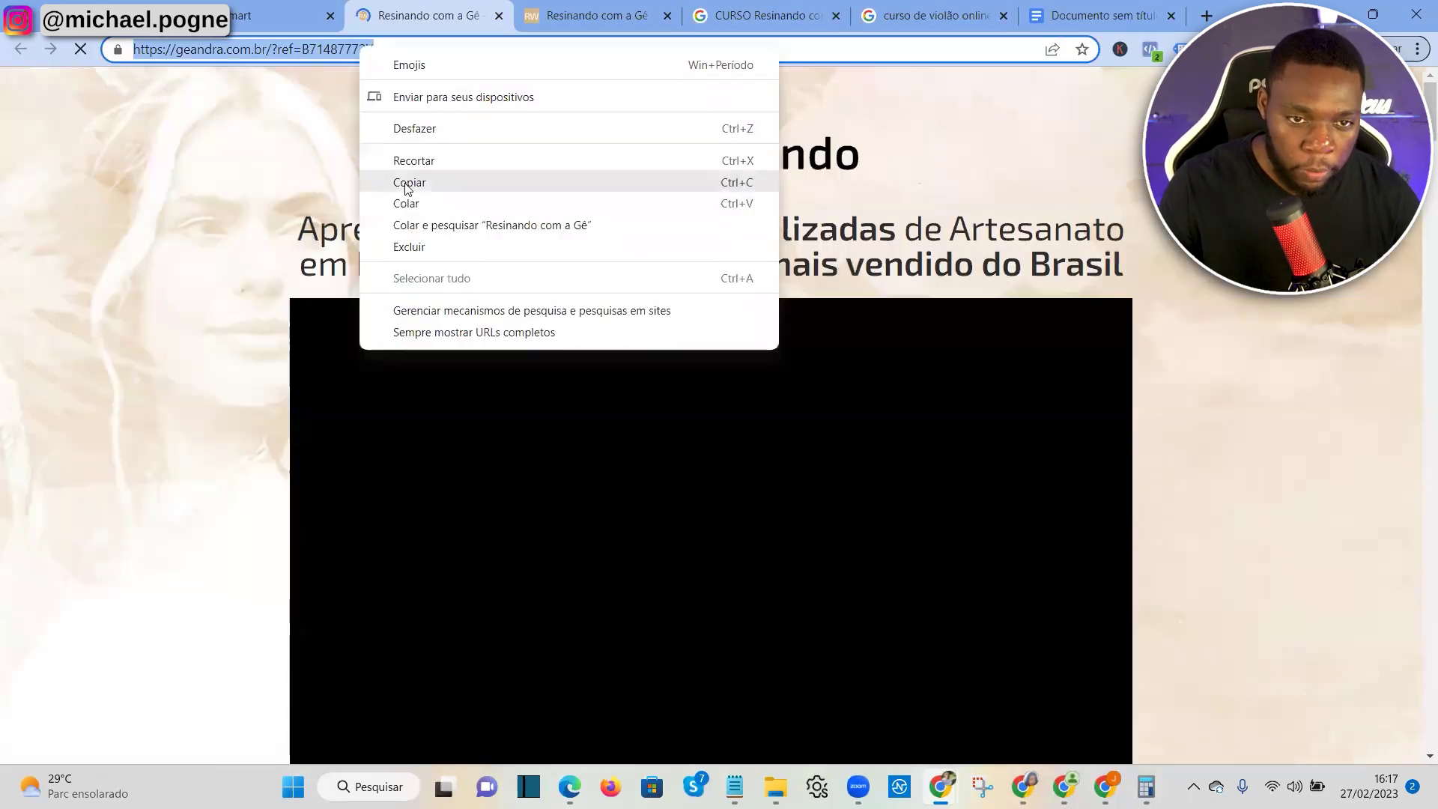
pyautogui.click(404, 183)
# Return to the Google Ads promotion form and paste the copied geandra.com.br sales page address as the final URL
pyautogui.hotkey('alt', 'Tab')
pyautogui.scroll(3, 188, 299)
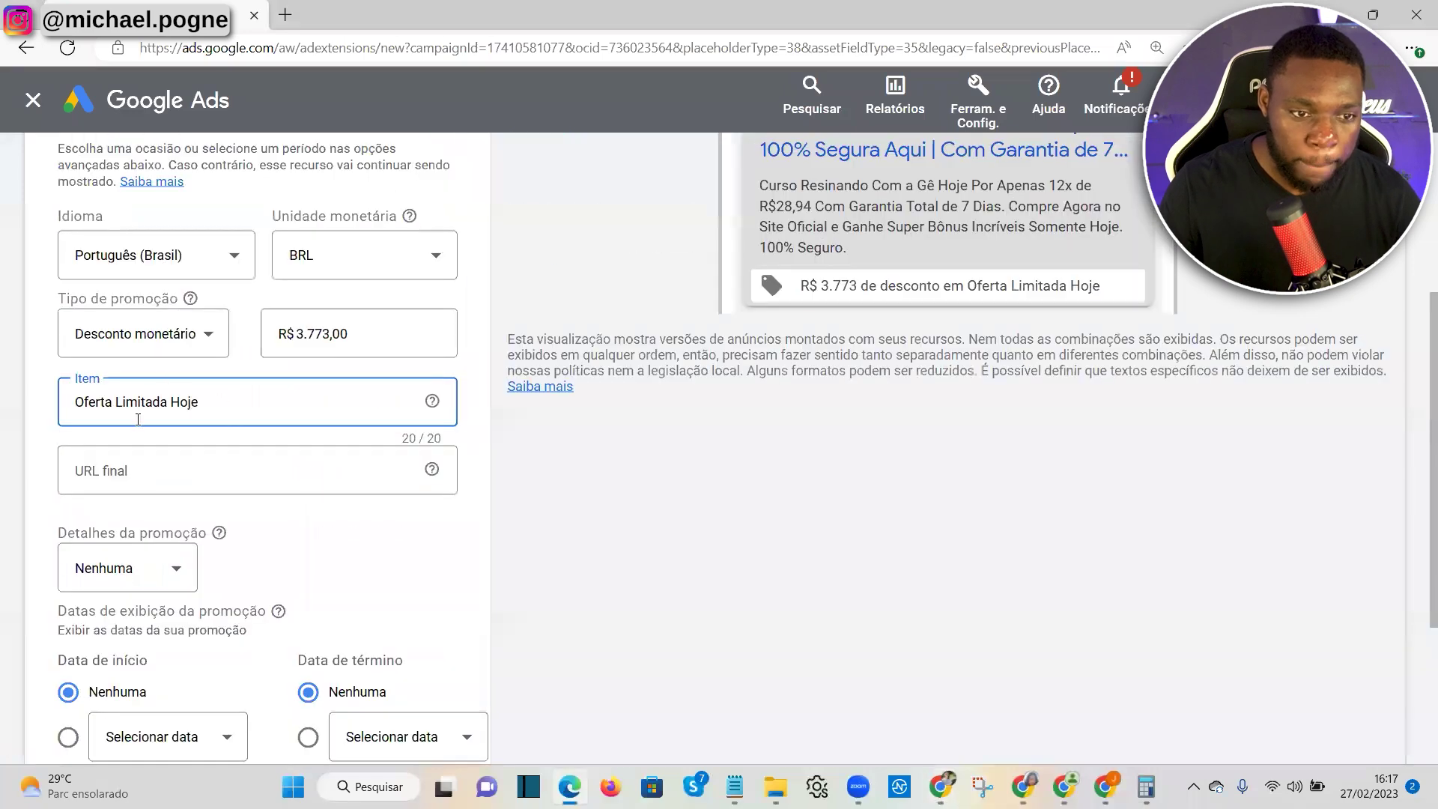
pyautogui.click(112, 471)
pyautogui.rightClick(112, 470)
pyautogui.click(201, 487)
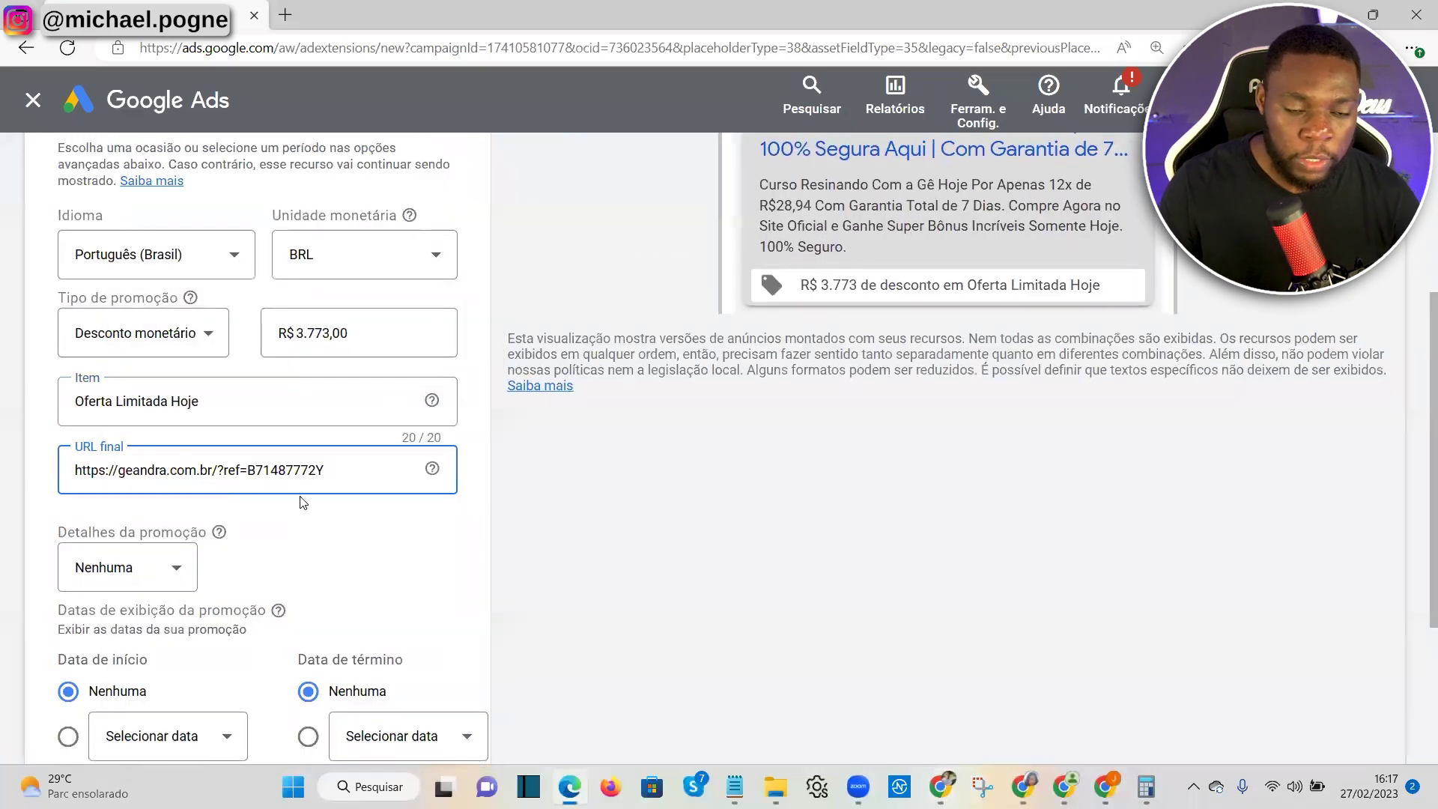
# Expand the promotion's URL options and fill the tracking template with the go.hotmart.com Página de Vendas affiliate link copied from Hotmart
pyautogui.scroll(-3, 310, 462)
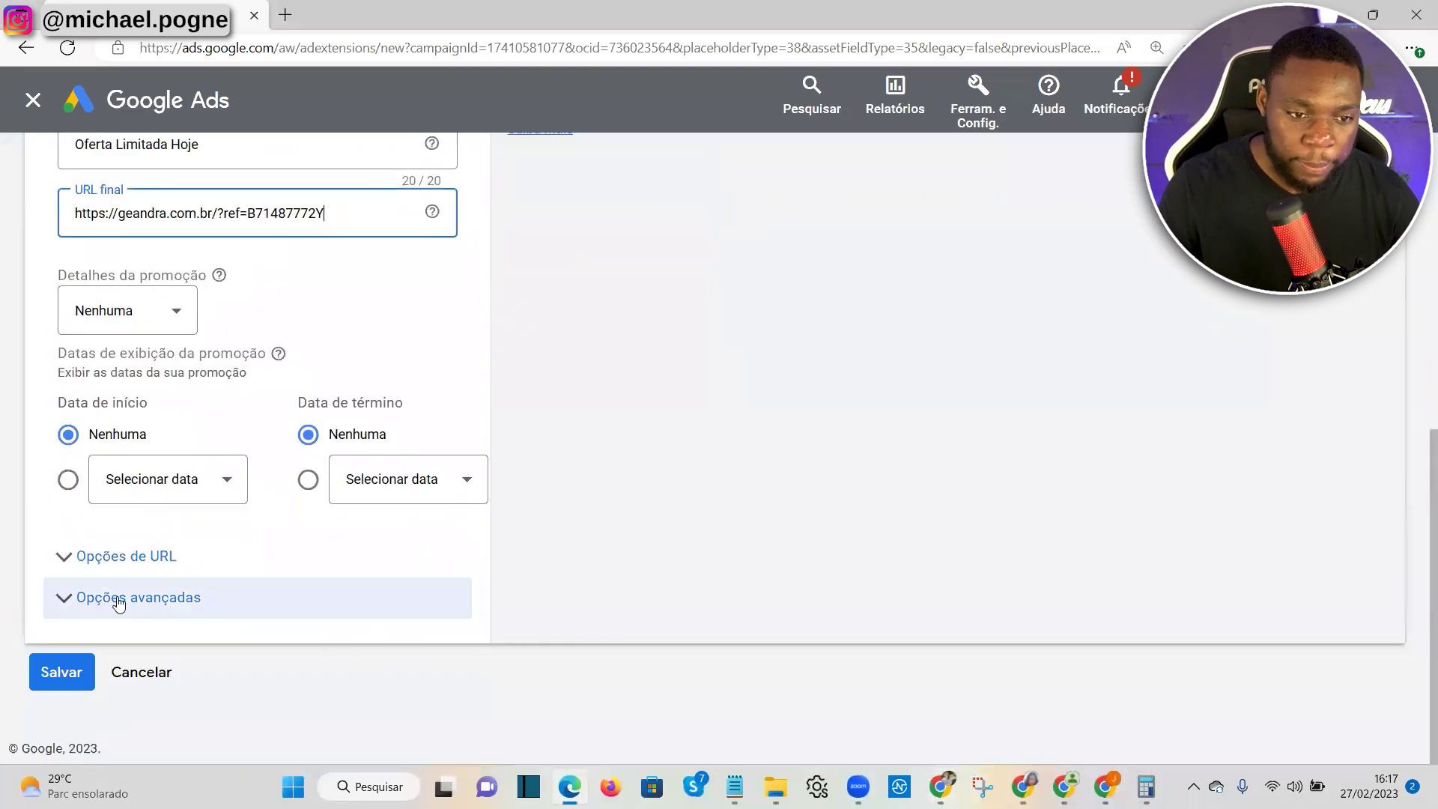
pyautogui.click(162, 562)
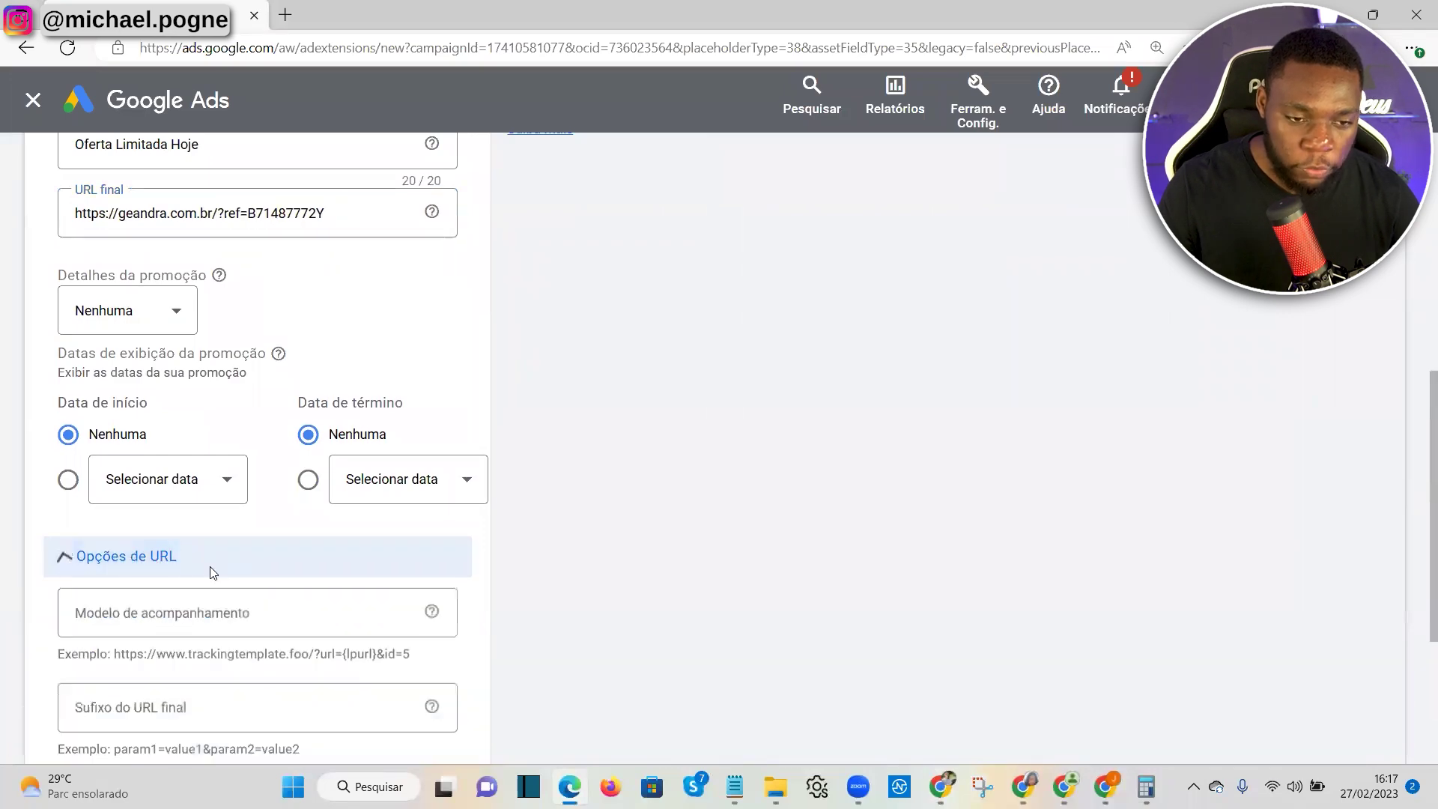
pyautogui.scroll(-2, 187, 562)
pyautogui.click(137, 507)
pyautogui.hotkey('alt', 'Tab')
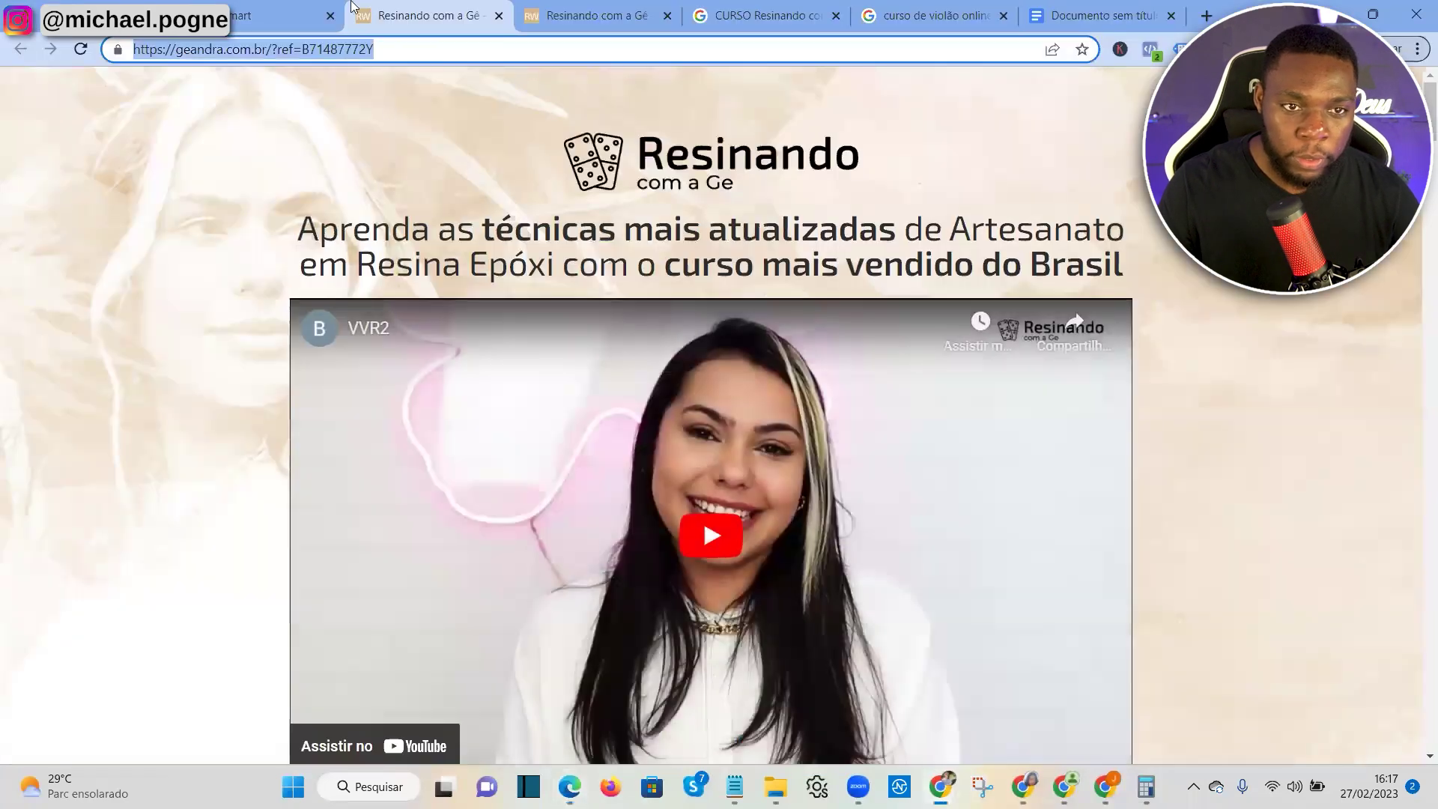
pyautogui.hotkey('ctrl', 'w')
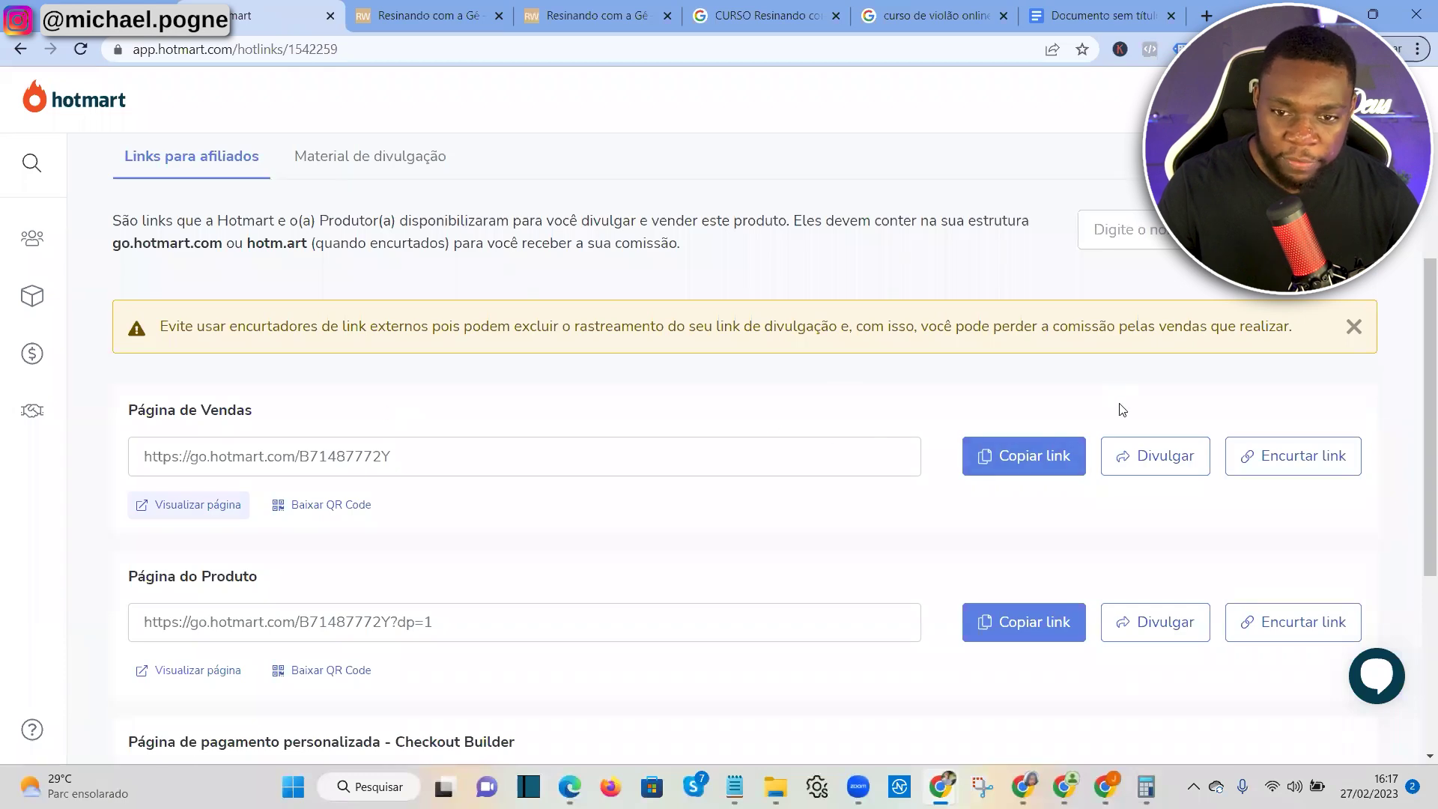
pyautogui.moveTo(408, 456); pyautogui.dragTo(142, 456)
pyautogui.rightClick(142, 457)
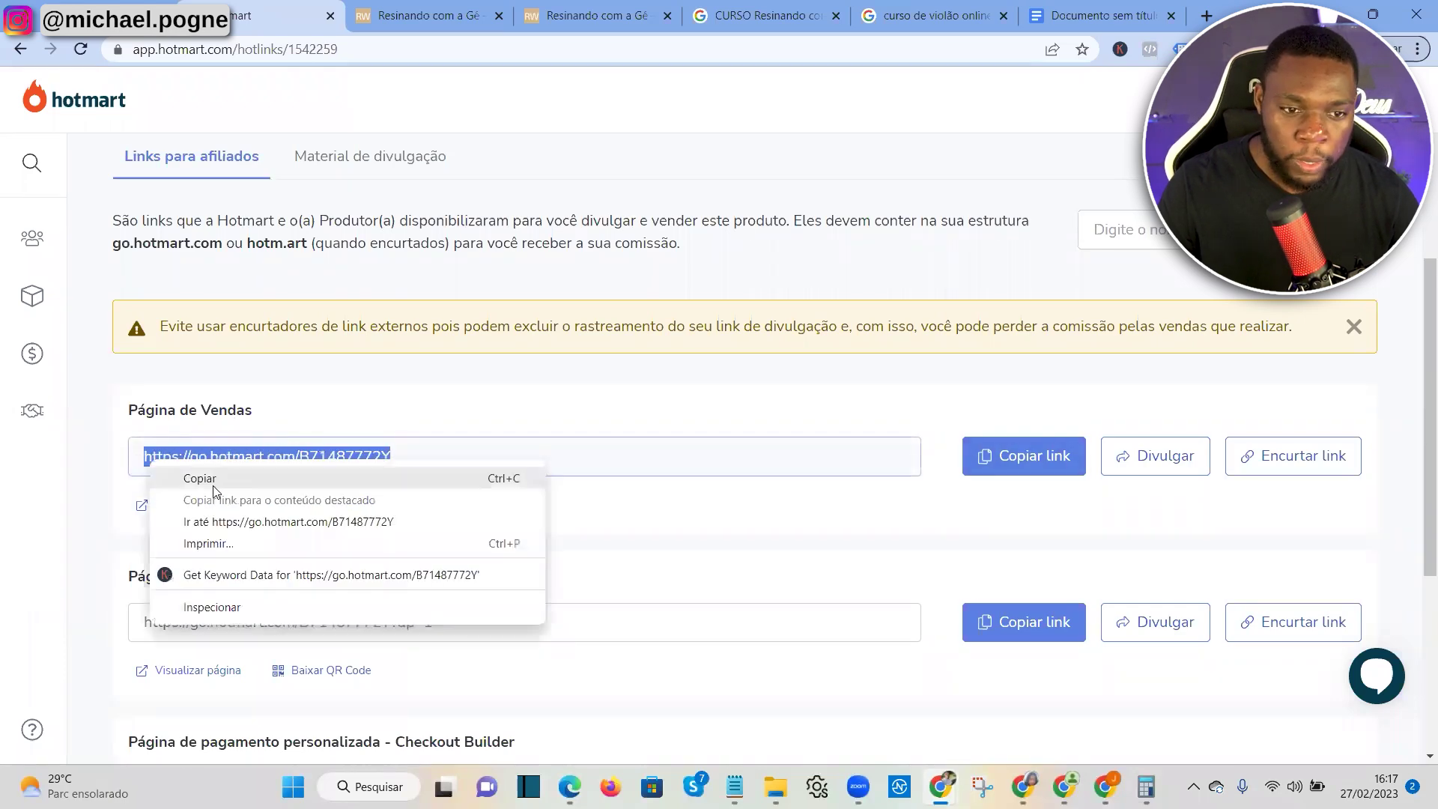
pyautogui.click(225, 488)
pyautogui.hotkey('alt', 'Tab')
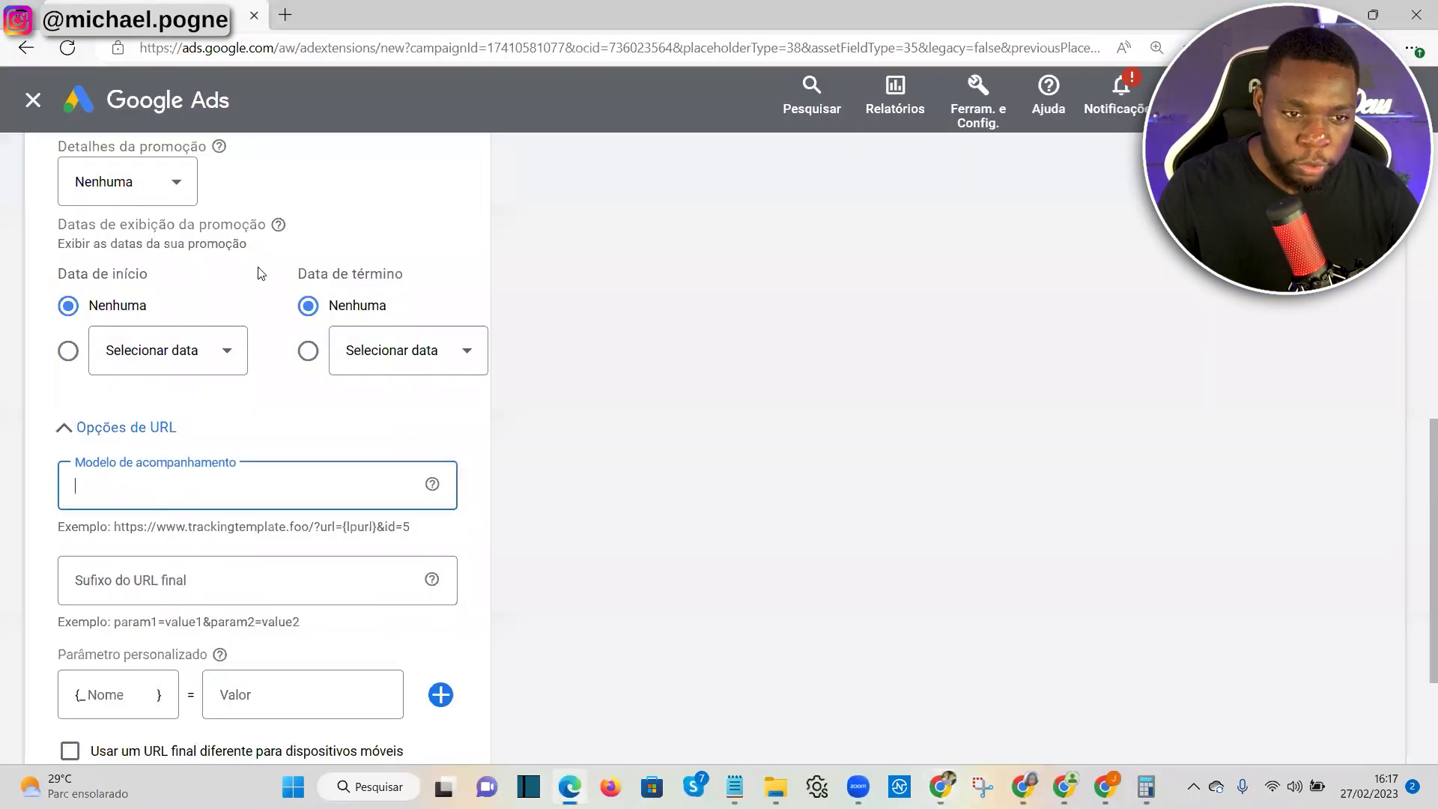
pyautogui.rightClick(174, 483)
pyautogui.click(255, 208)
# Review the ad preview, save the promotion and filter the campaign's assets by Sitelink
pyautogui.scroll(5, 264, 506)
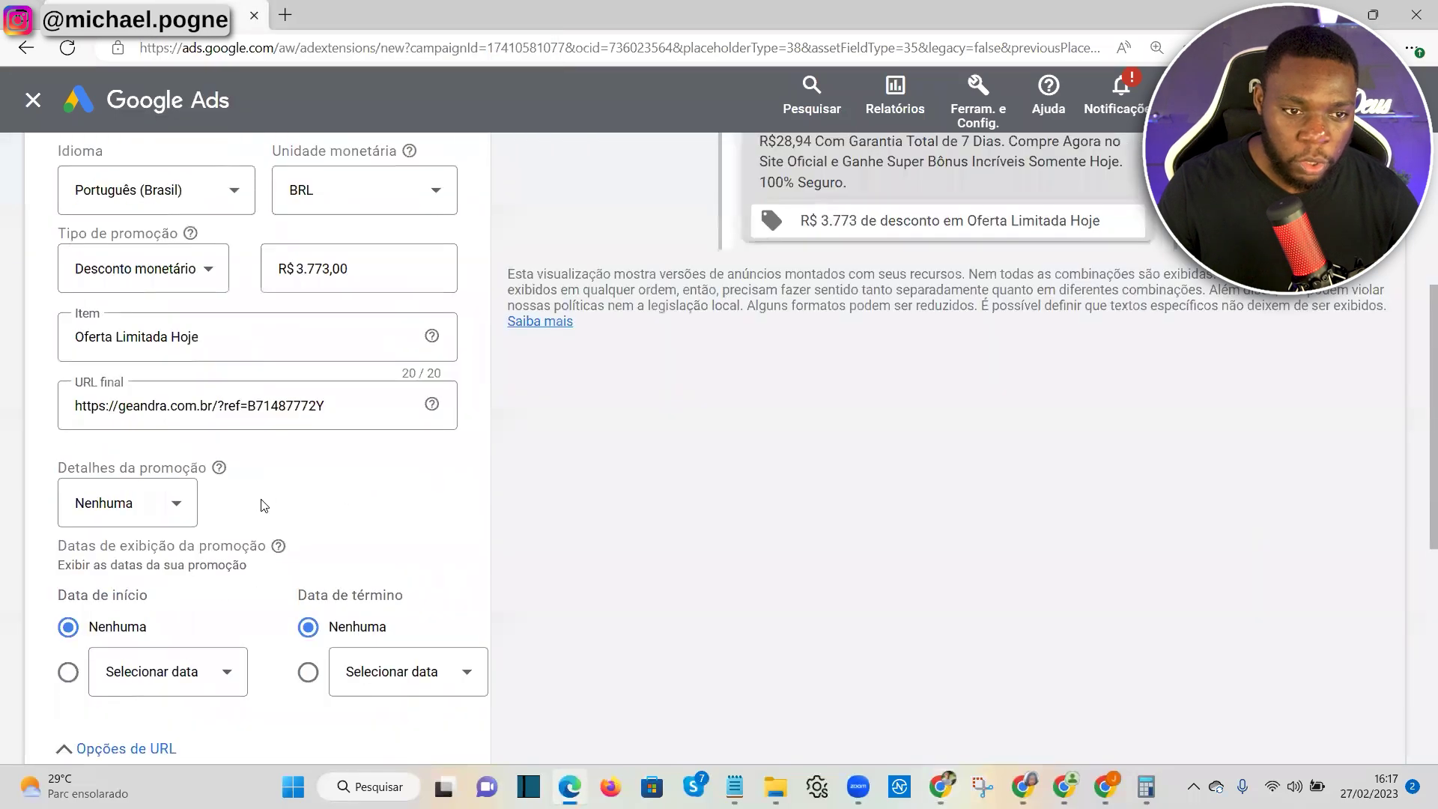
pyautogui.scroll(4, 264, 505)
pyautogui.moveTo(822, 478); pyautogui.dragTo(1101, 480)
pyautogui.scroll(-13, 218, 599)
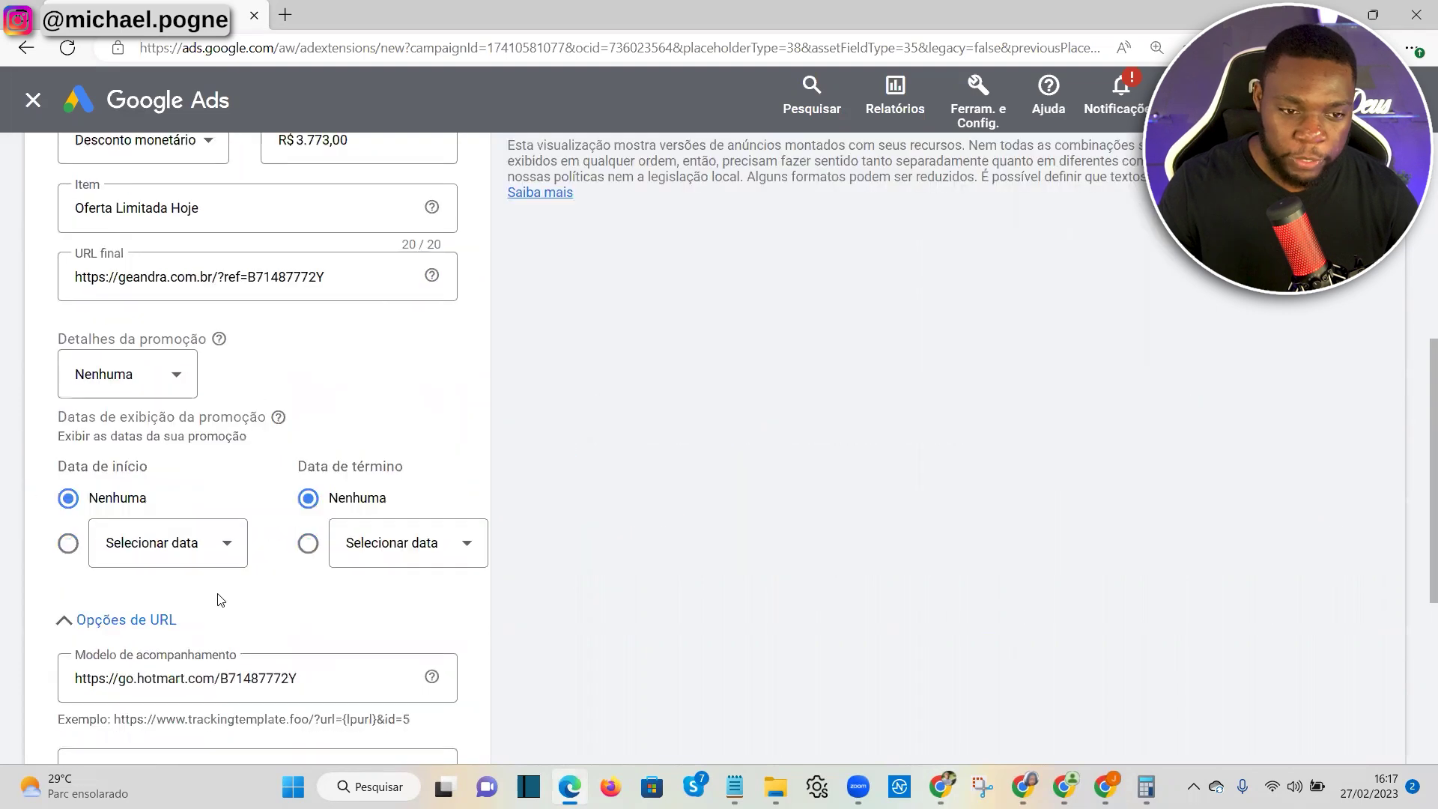
pyautogui.click(48, 669)
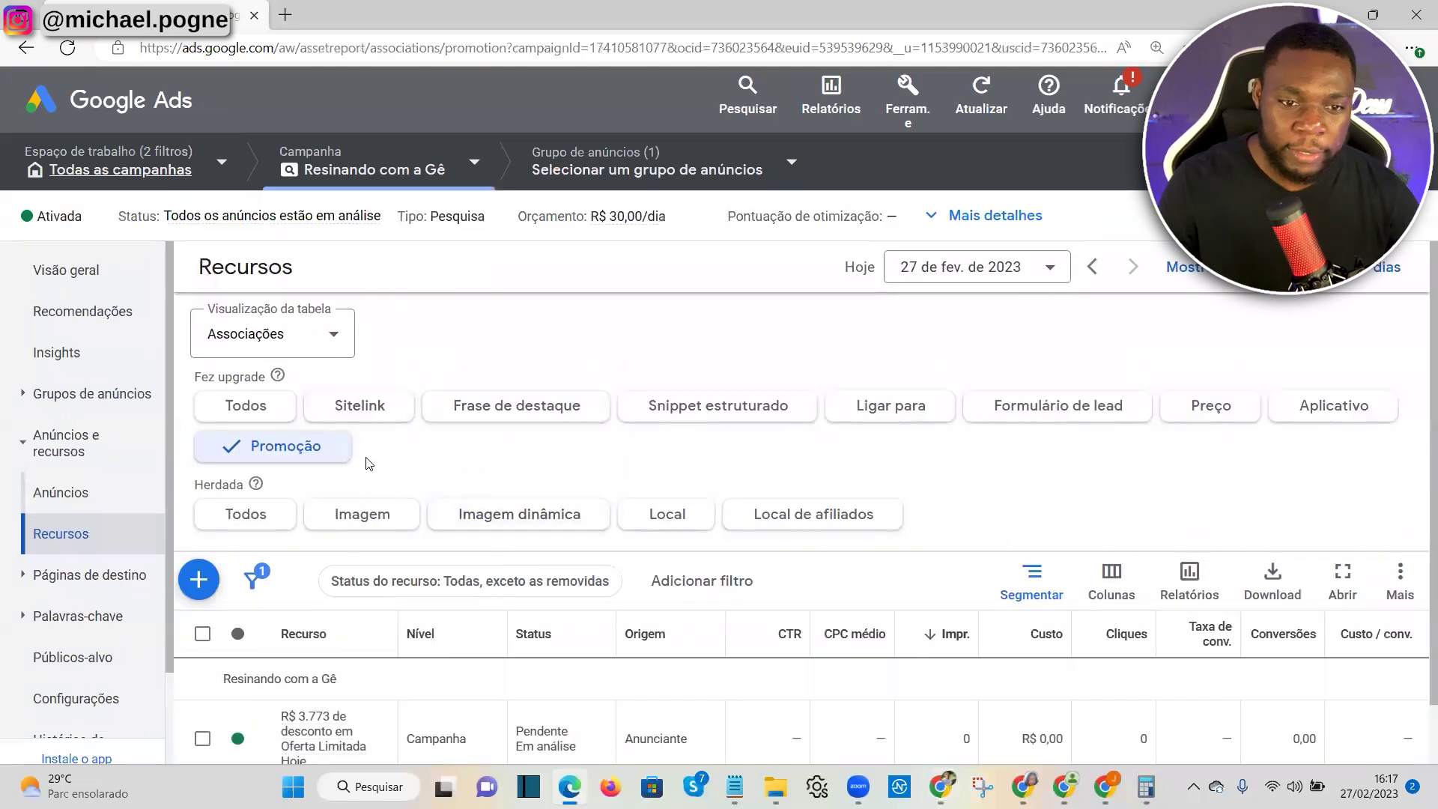
pyautogui.click(354, 410)
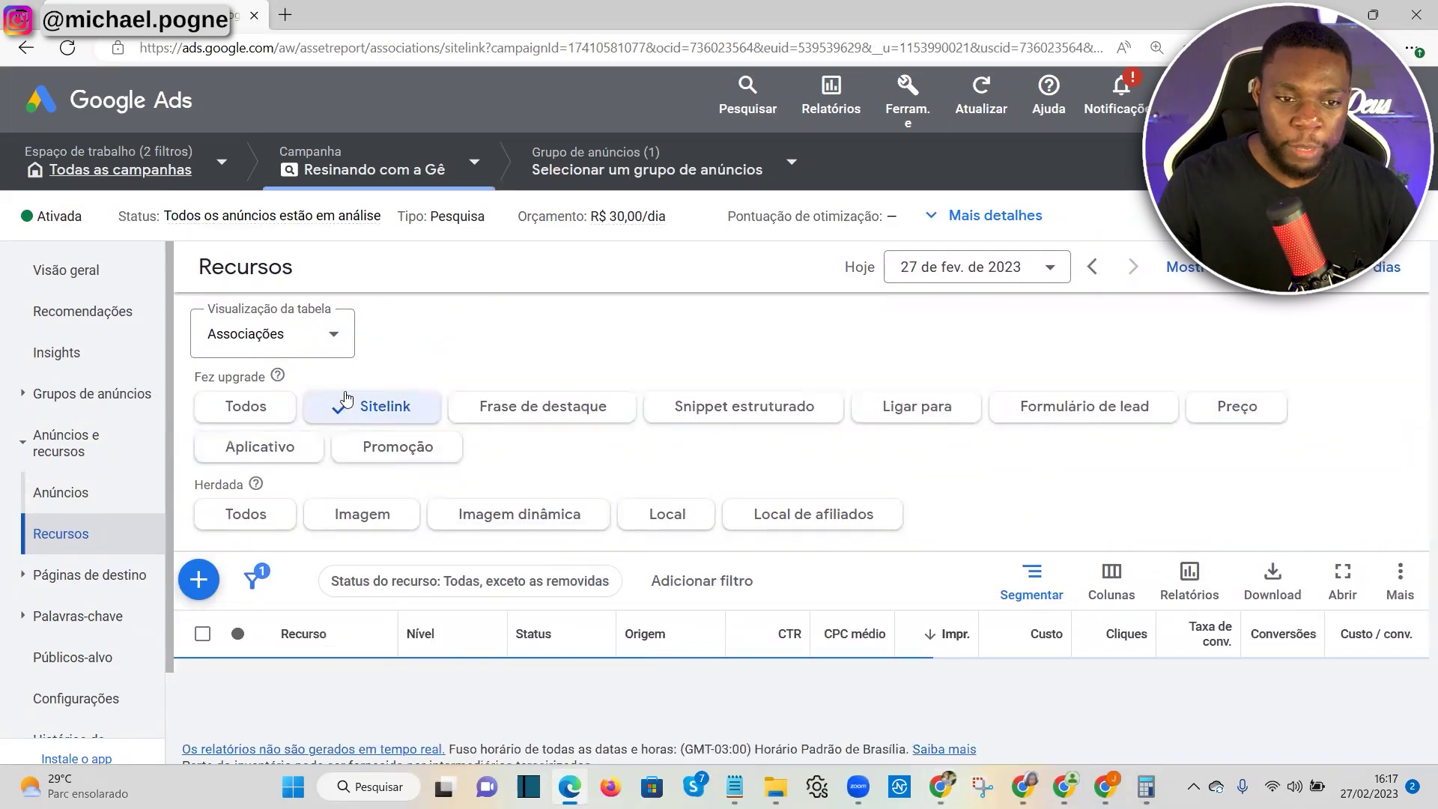
# Start a new sitelink for the campaign and check the offer on the course's sales page in Chrome
pyautogui.click(199, 579)
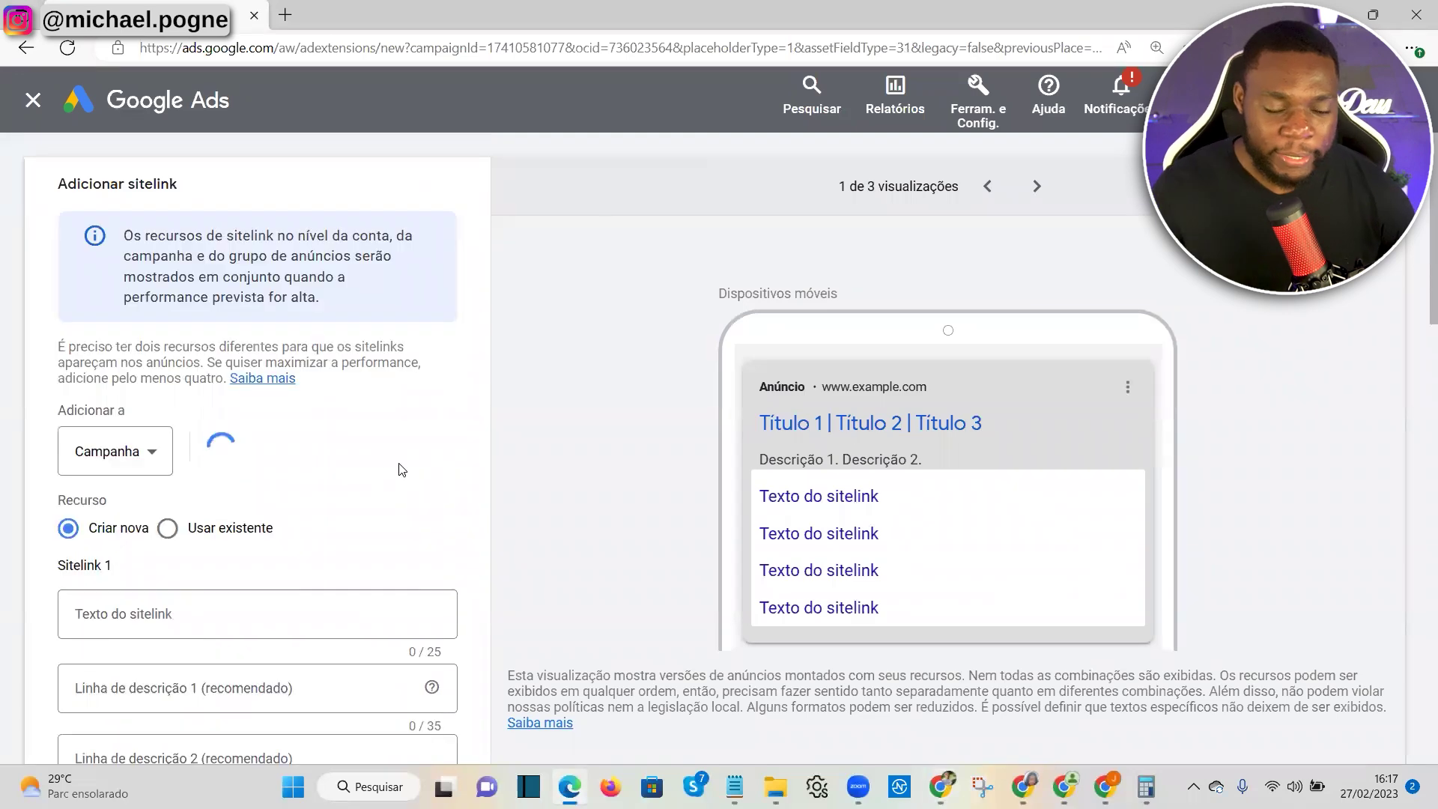
pyautogui.scroll(-2, 298, 502)
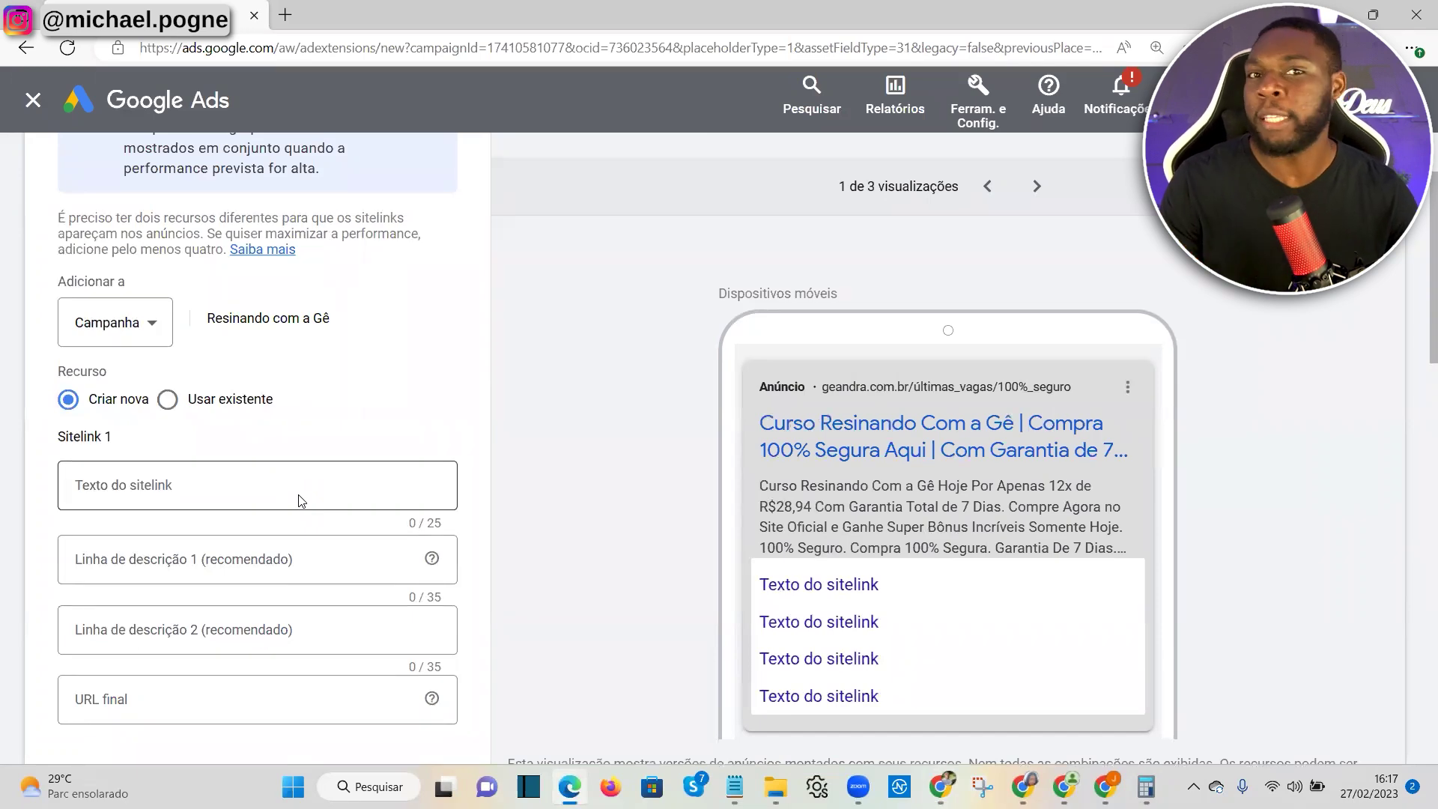
pyautogui.hotkey('alt', 'Tab')
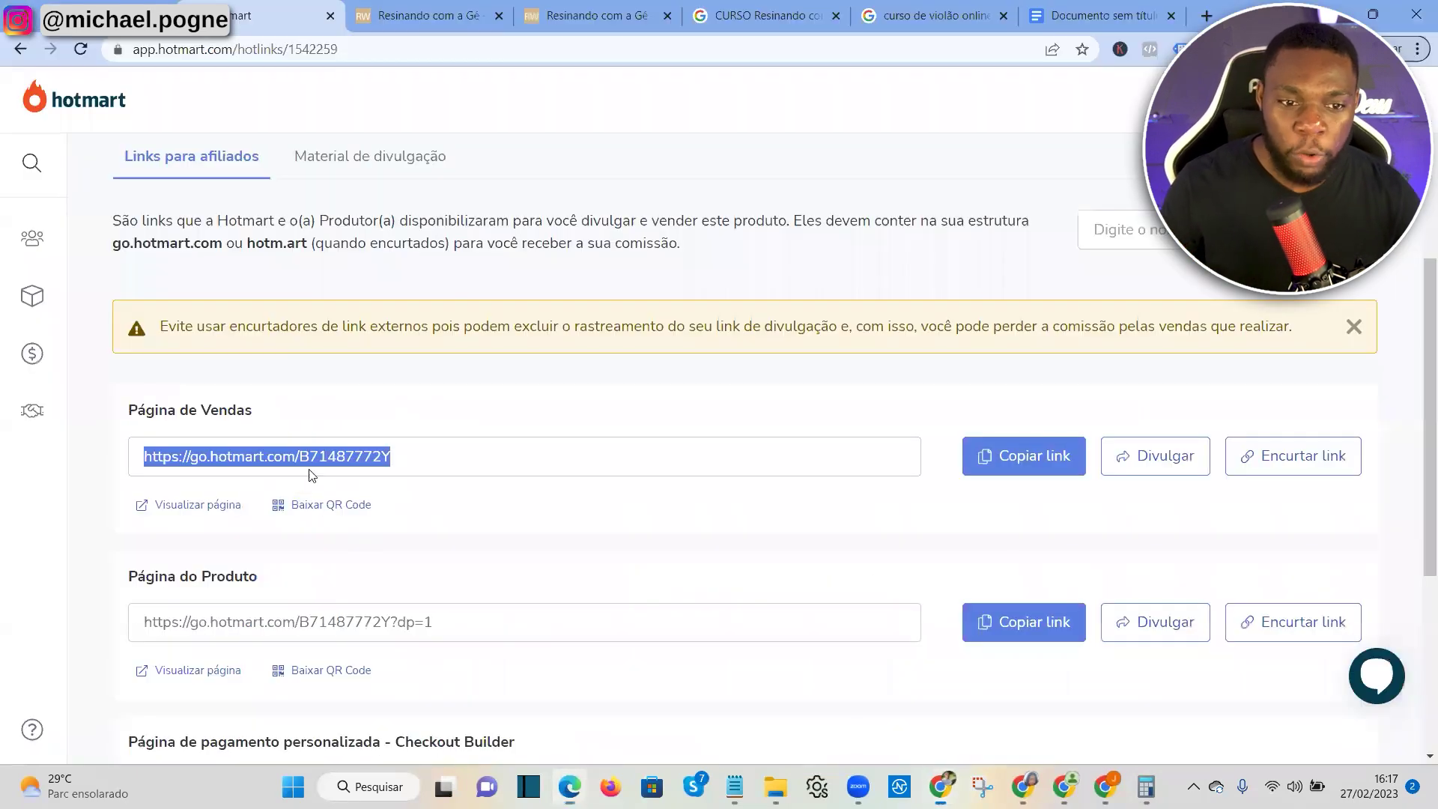
pyautogui.click(600, 6)
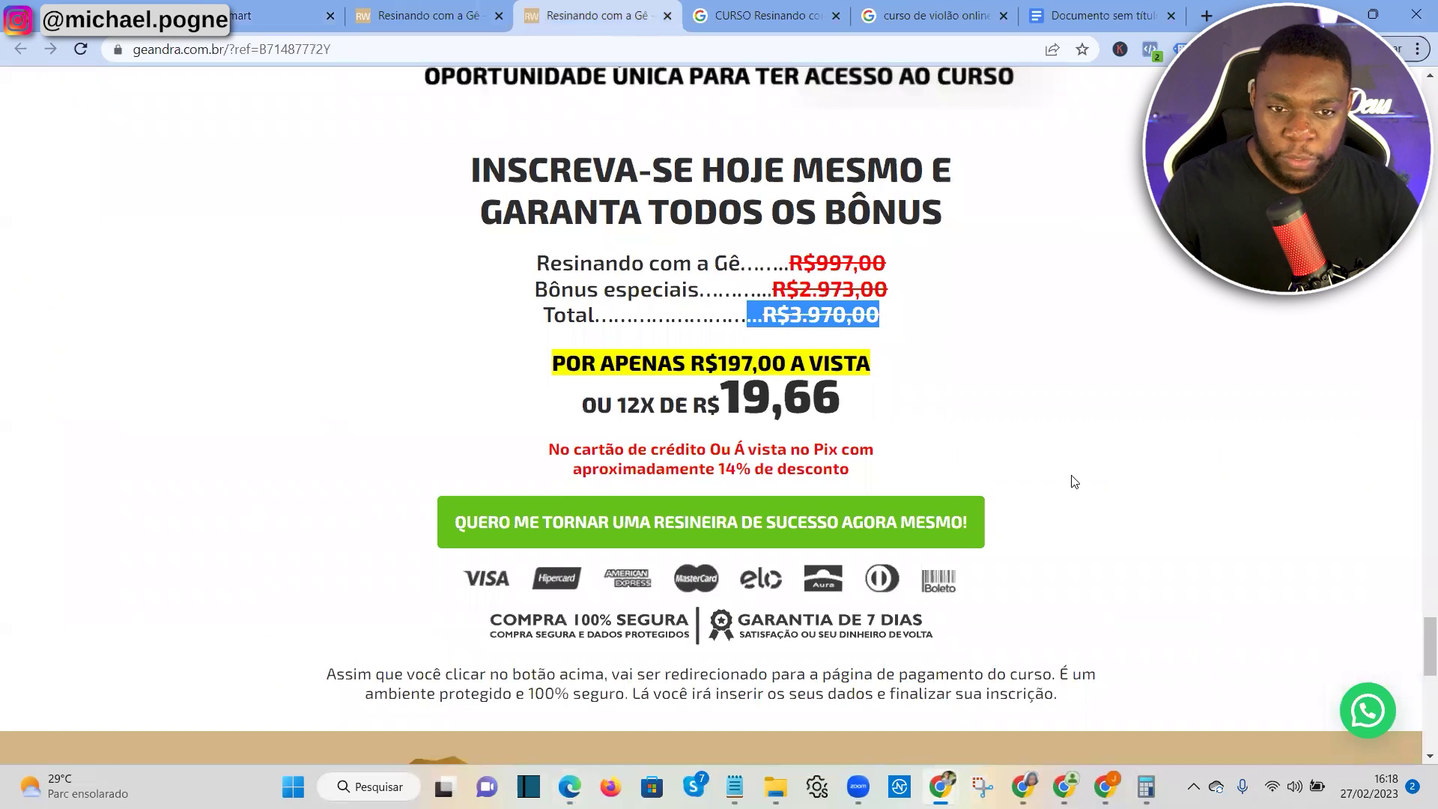
pyautogui.hotkey('alt', 'Tab')
# Set the text of Sitelink 1 to "Bônus Especias"
pyautogui.click(152, 494)
pyautogui.write('Bo')
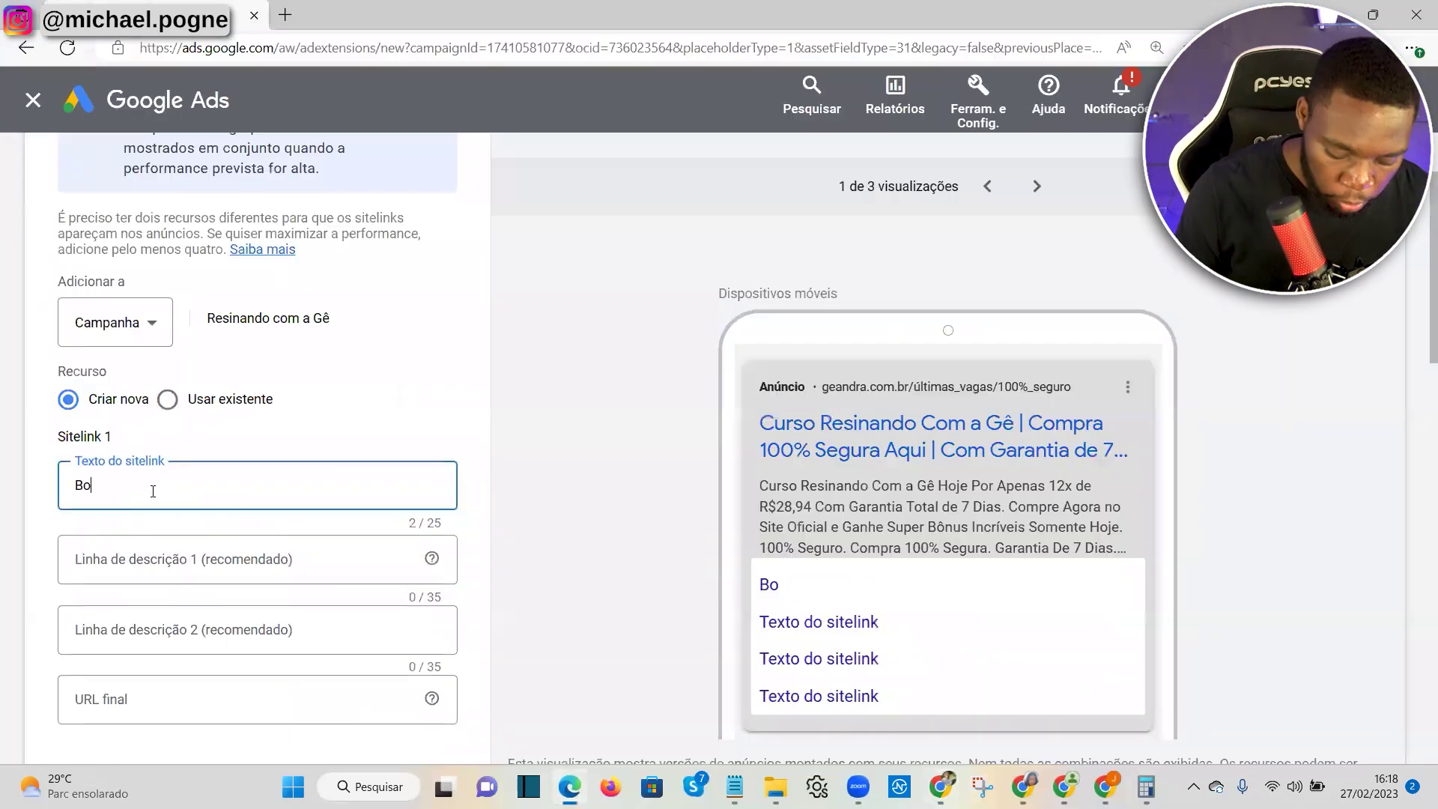
pyautogui.press('BackSpace')
pyautogui.write('/õnus Es')
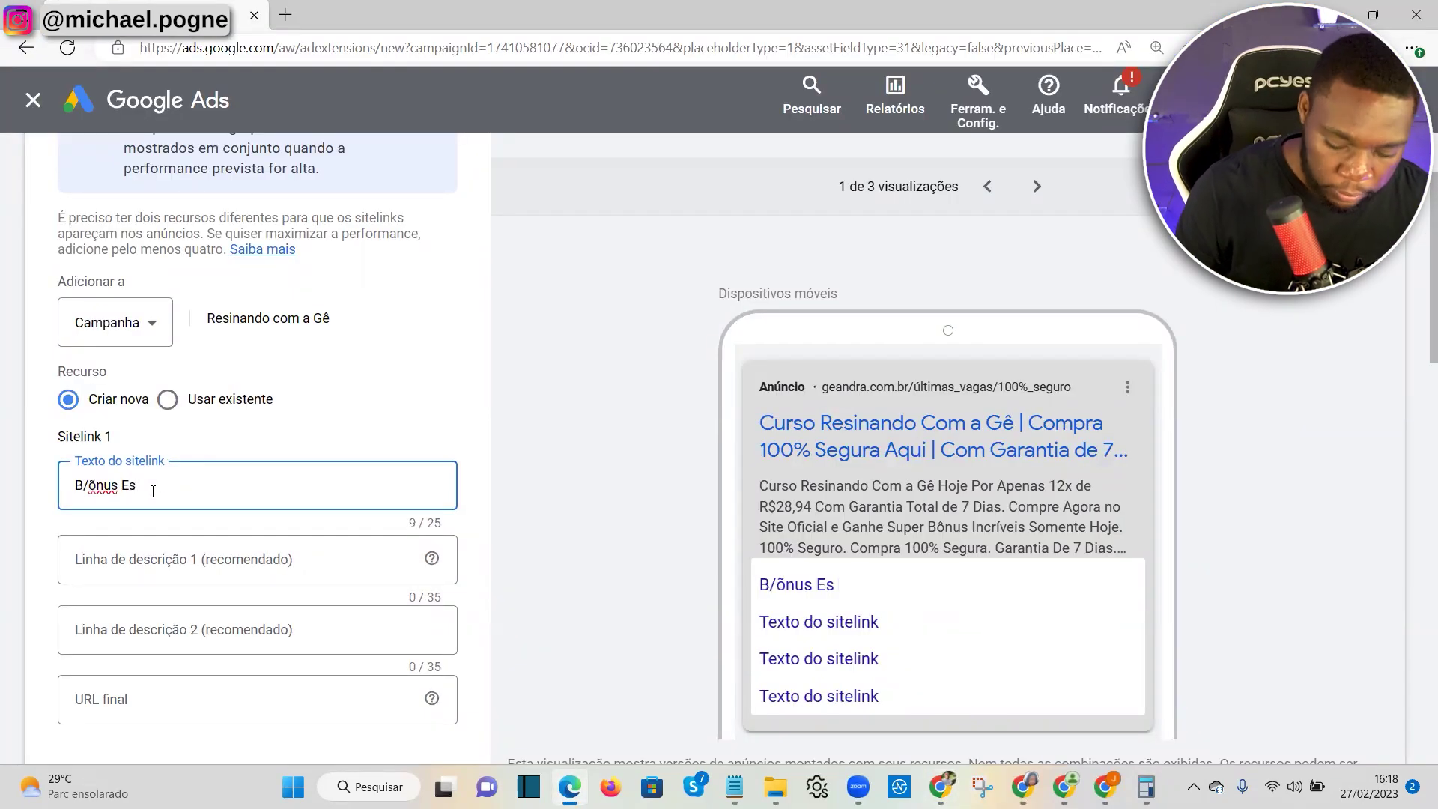
pyautogui.press('BackSpace')
pyautogui.press('BackSpace')
pyautogui.press('BackSpace')
pyautogui.press('BackSpace')
pyautogui.press('BackSpace')
pyautogui.press('BackSpace')
pyautogui.press('BackSpace')
pyautogui.press('BackSpace')
pyautogui.write('ônus Especias')
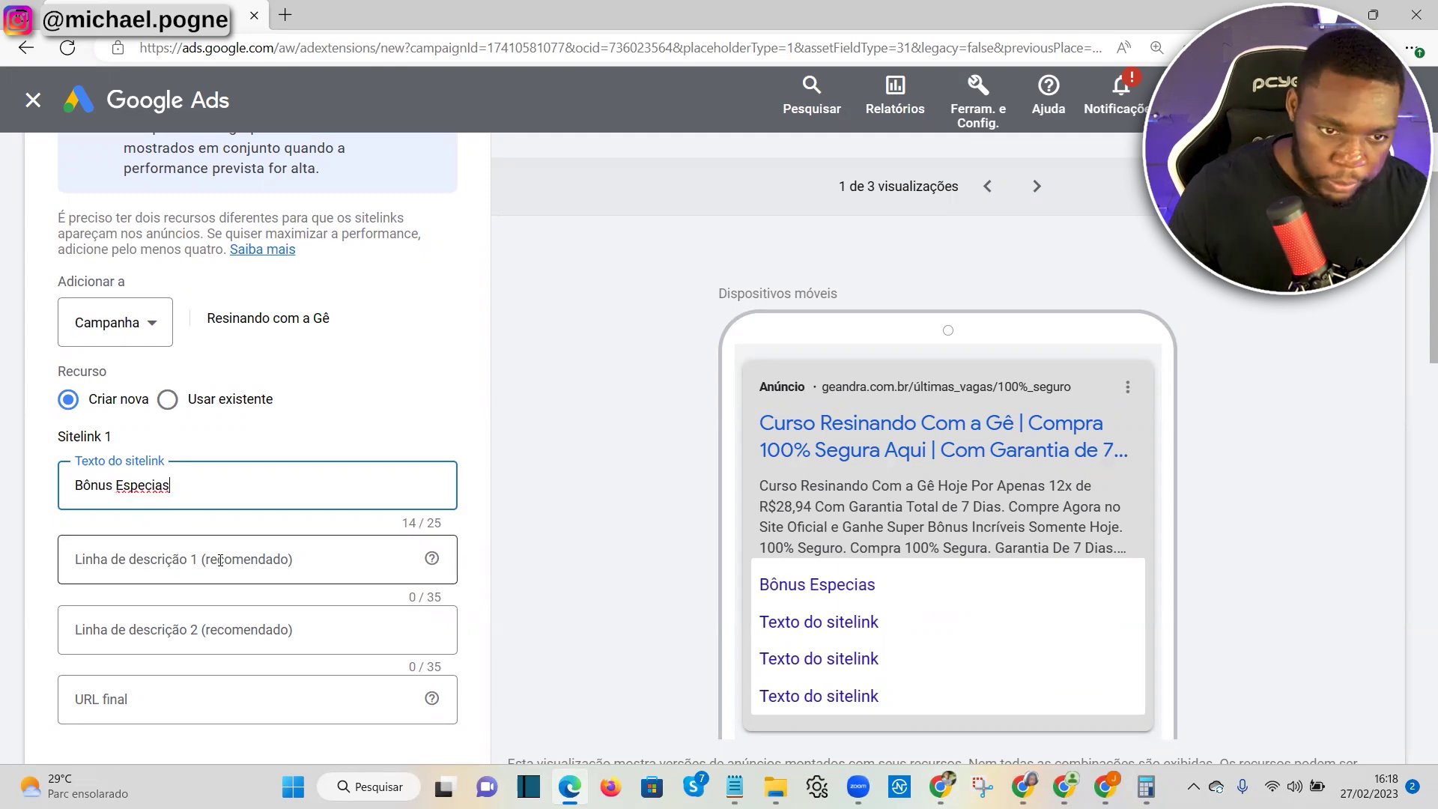
# Fill Sitelink 1's description lines with "Válido Somente Hoje" and "Garanta Sua Vaga"
pyautogui.click(218, 560)
pyautogui.write('Válido Somente Hoje')
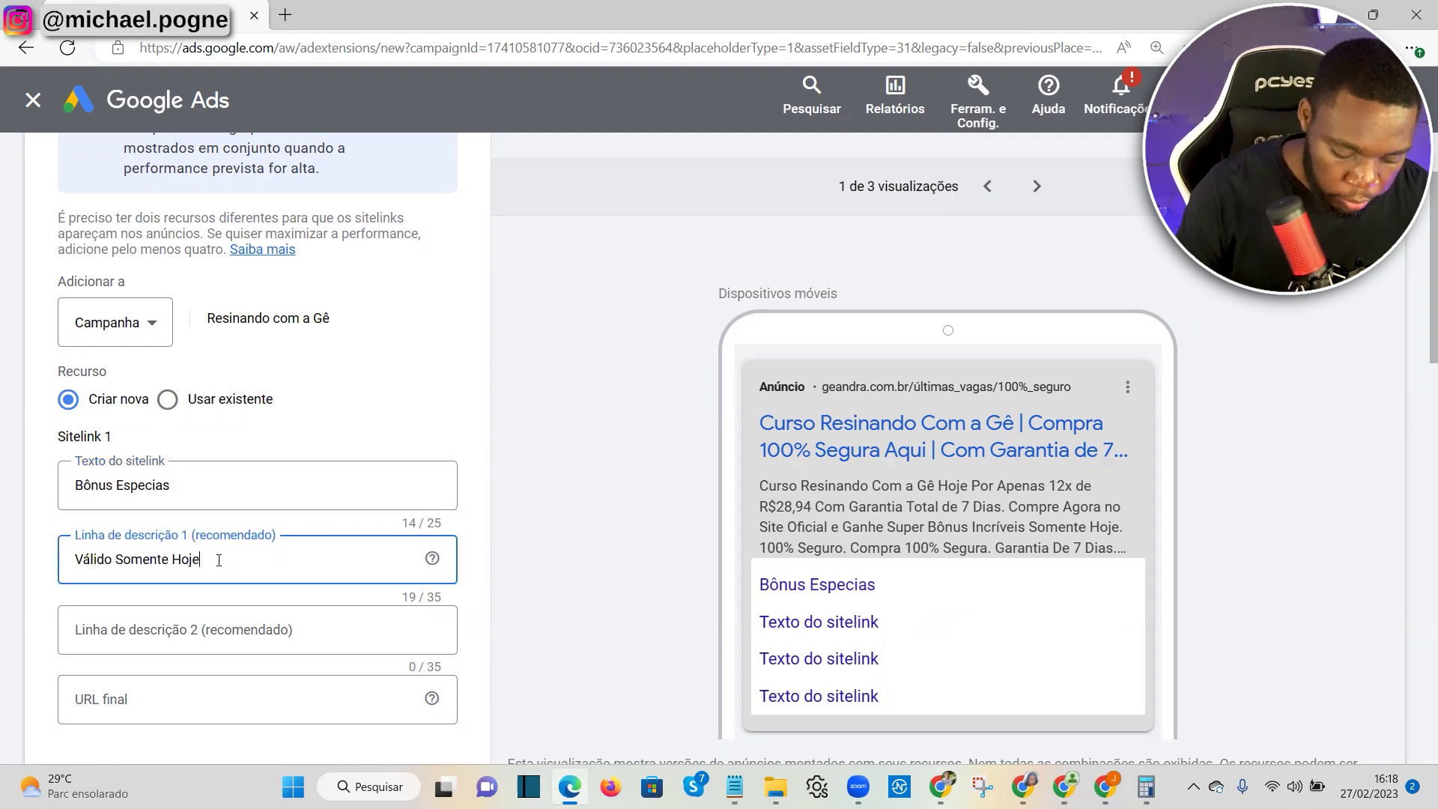
pyautogui.click(181, 629)
pyautogui.write('Garanta Sua')
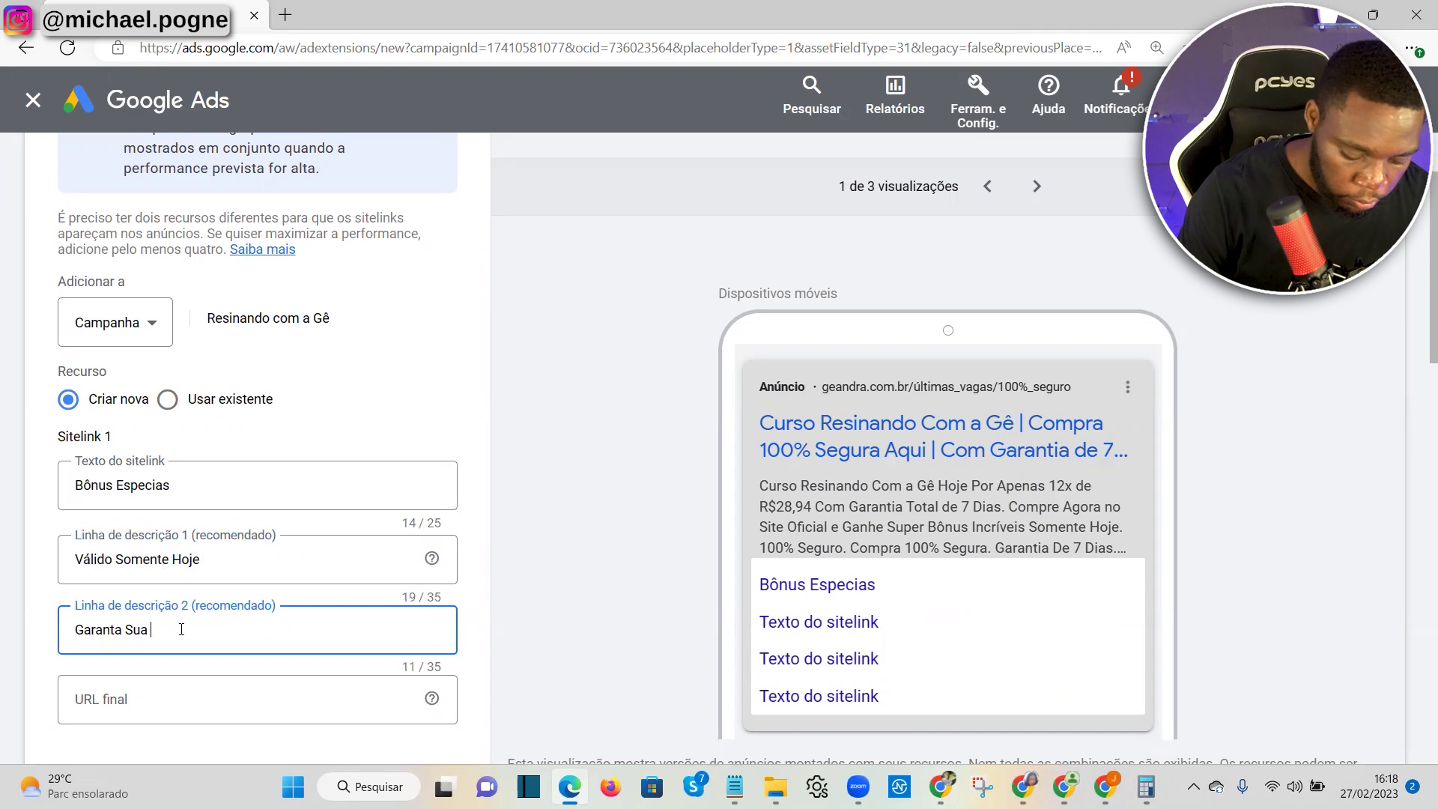
pyautogui.write(' Vaga')
# Copy the geandra.com.br sales page address from Chrome and paste it as Sitelink 1's final URL
pyautogui.scroll(-2, 8, 562)
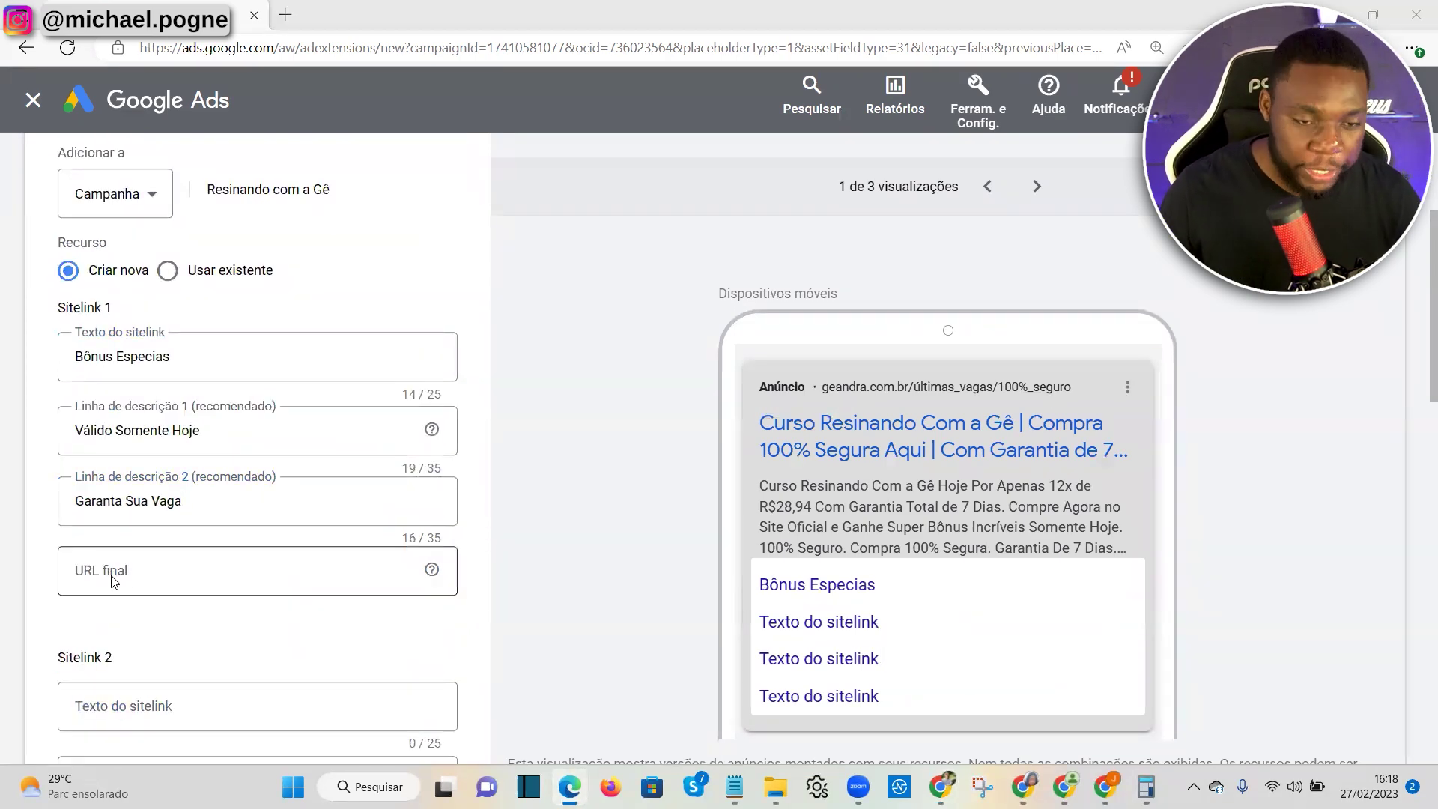
pyautogui.hotkey('alt', 'Tab')
pyautogui.click(419, 15)
pyautogui.click(386, 49)
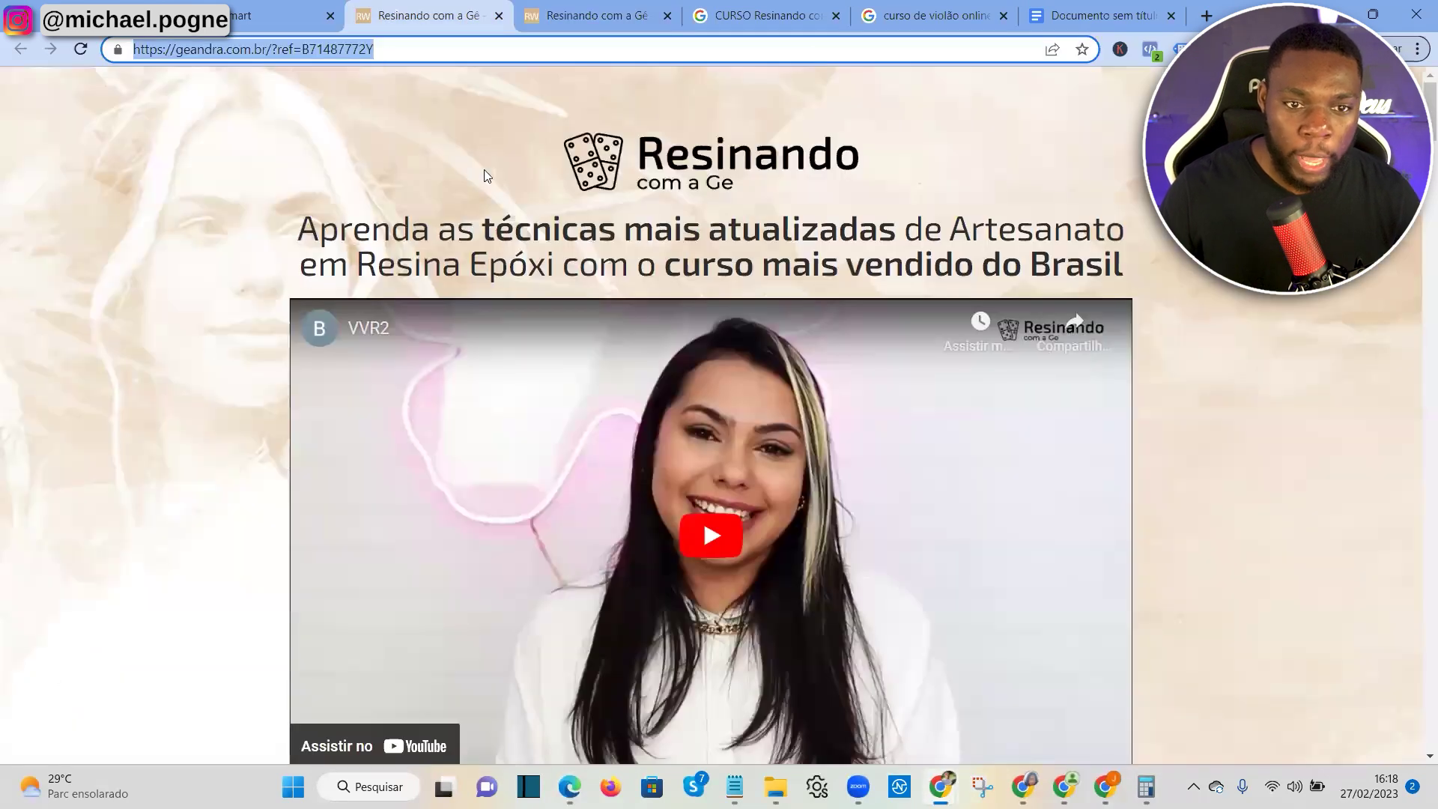
pyautogui.rightClick(381, 52)
pyautogui.click(456, 188)
pyautogui.hotkey('alt', 'Tab')
pyautogui.click(137, 584)
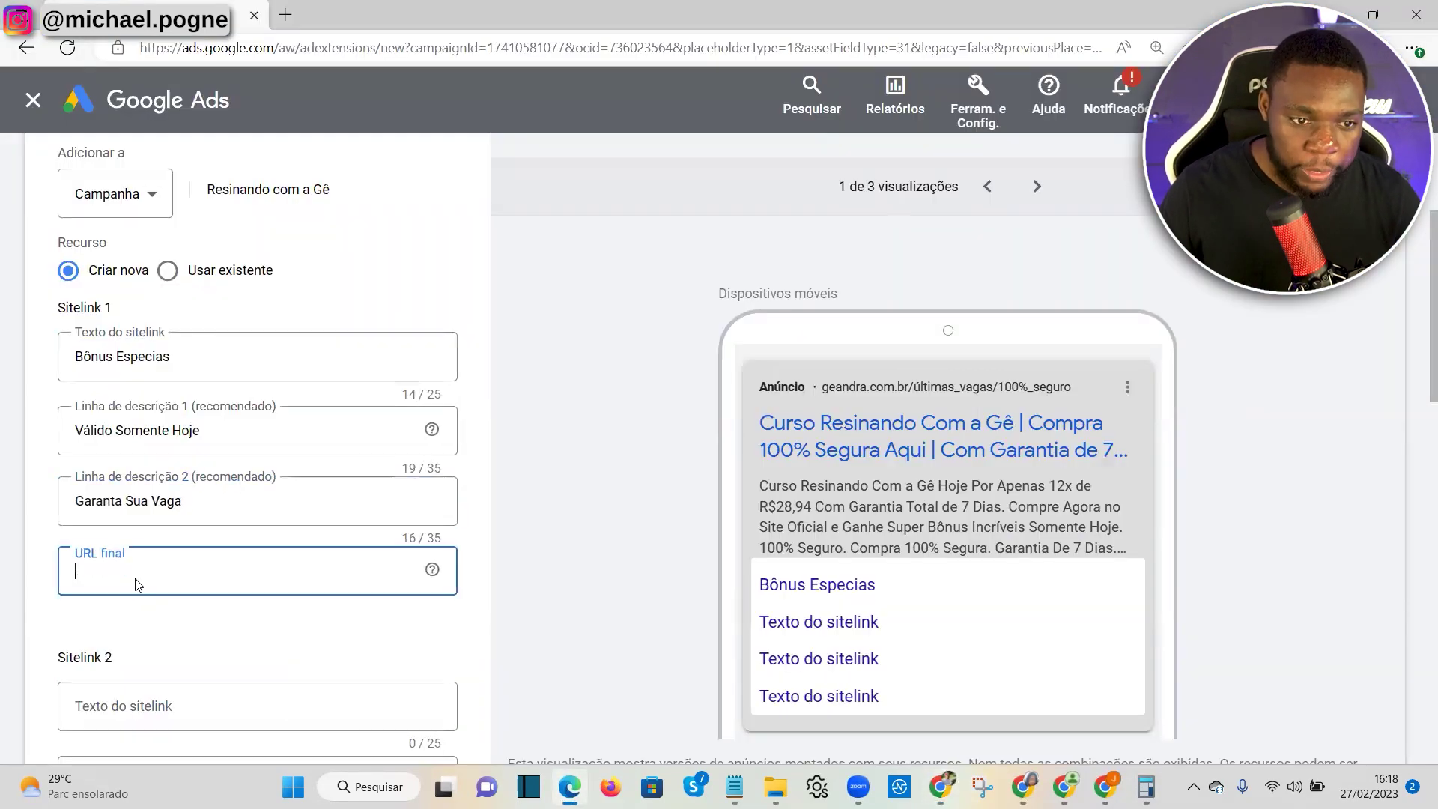
pyautogui.rightClick(137, 585)
pyautogui.click(211, 299)
# Copy the Página de Vendas affiliate link from Hotmart in Chrome and paste it into the tracking template of the sitelink URL options
pyautogui.hotkey('alt', 'Tab')
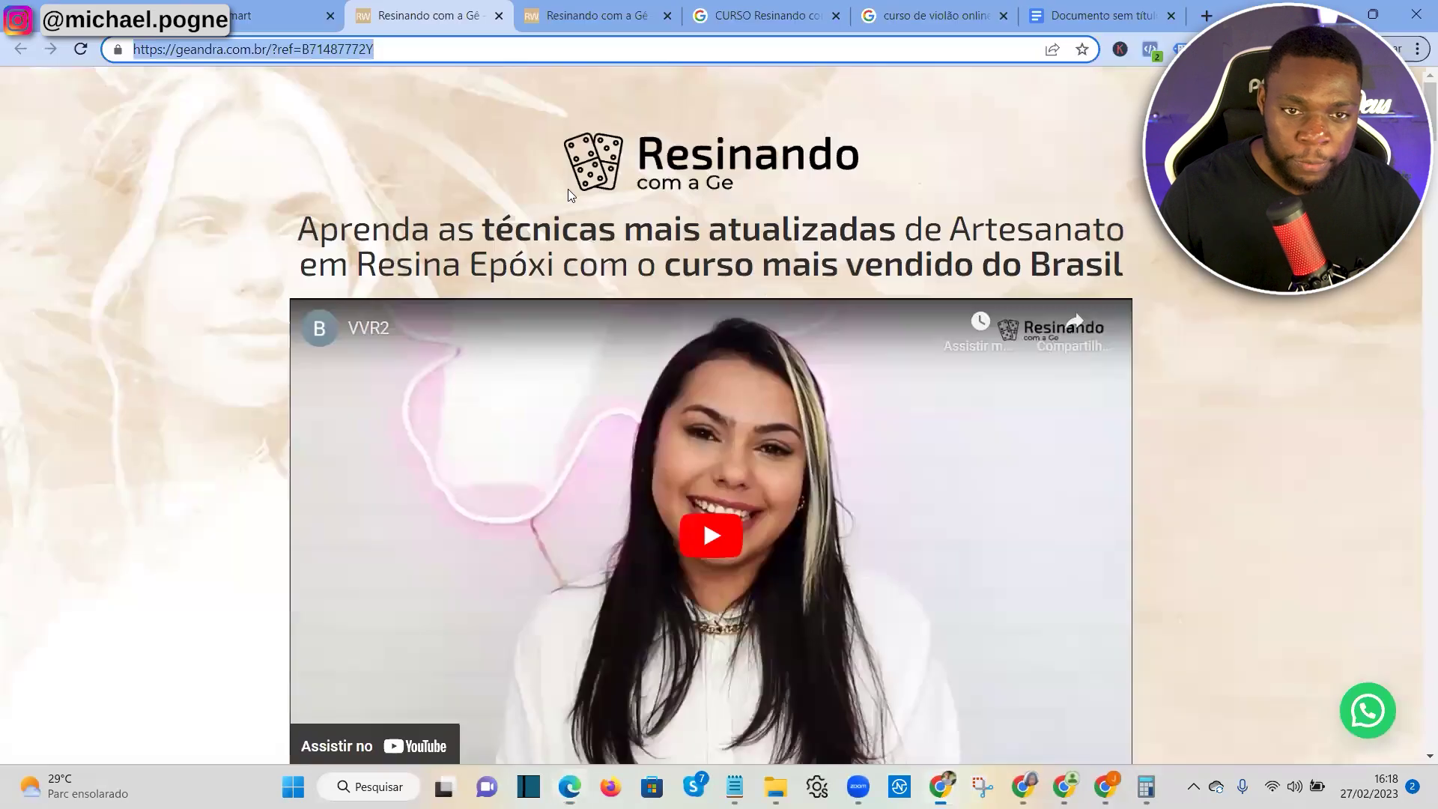
pyautogui.click(254, 15)
pyautogui.rightClick(419, 450)
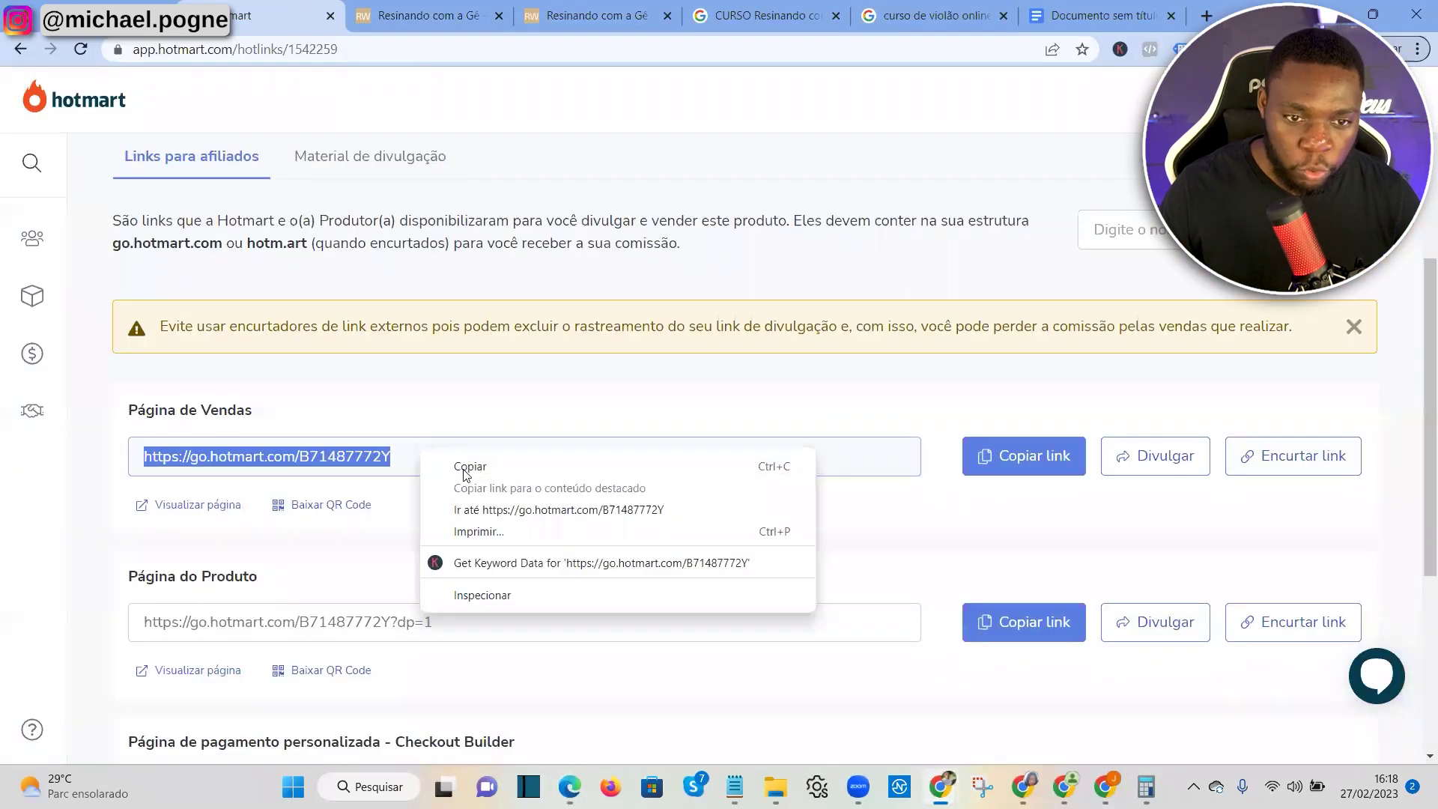
pyautogui.click(464, 467)
pyautogui.hotkey('alt', 'Tab')
pyautogui.scroll(-12, 172, 525)
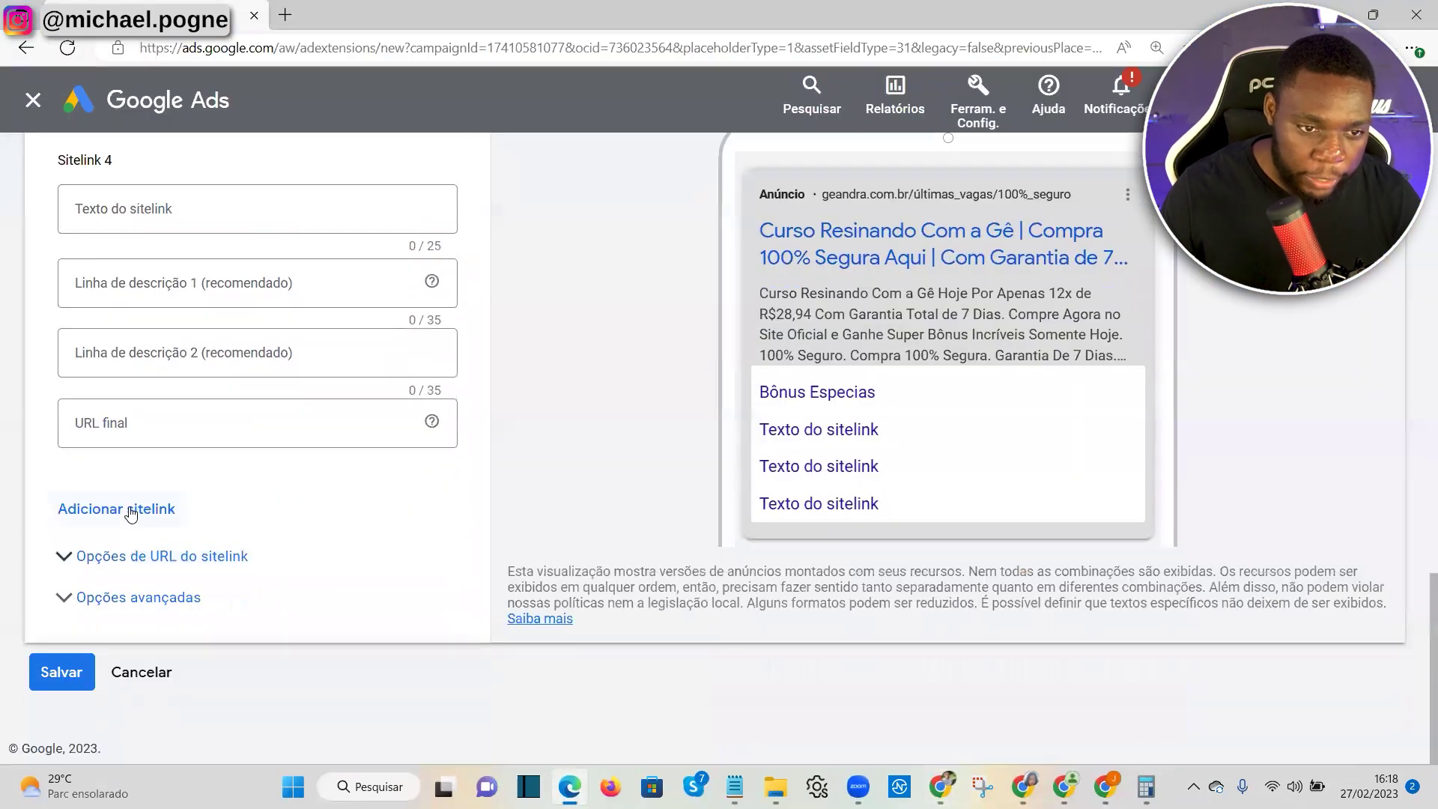
pyautogui.click(162, 558)
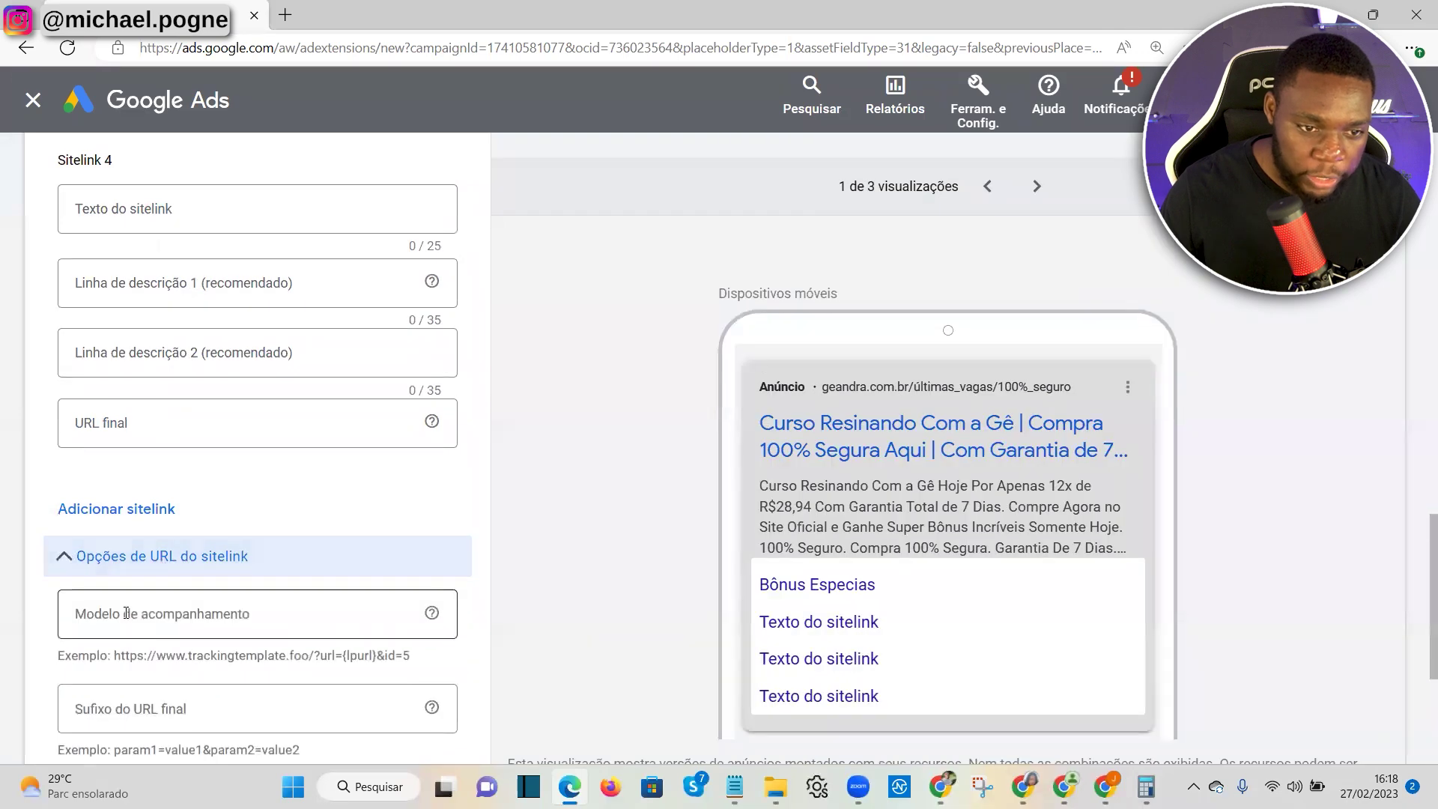
pyautogui.click(139, 616)
pyautogui.rightClick(127, 612)
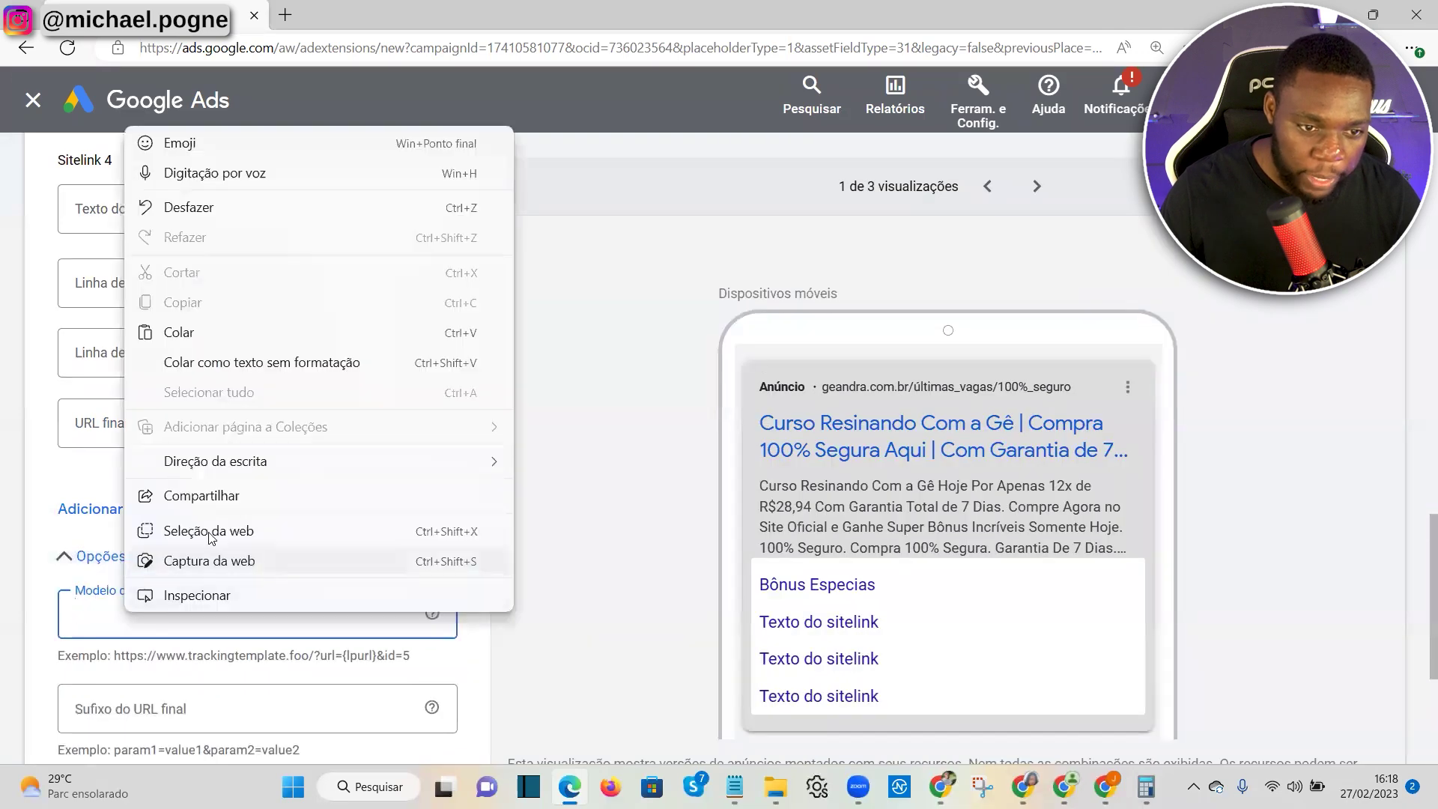
pyautogui.click(179, 333)
# Review the filled Sitelink 1 fields and the Sitelink 2, 3 and 4 blocks that can hold further sitelinks
pyautogui.scroll(20, 370, 497)
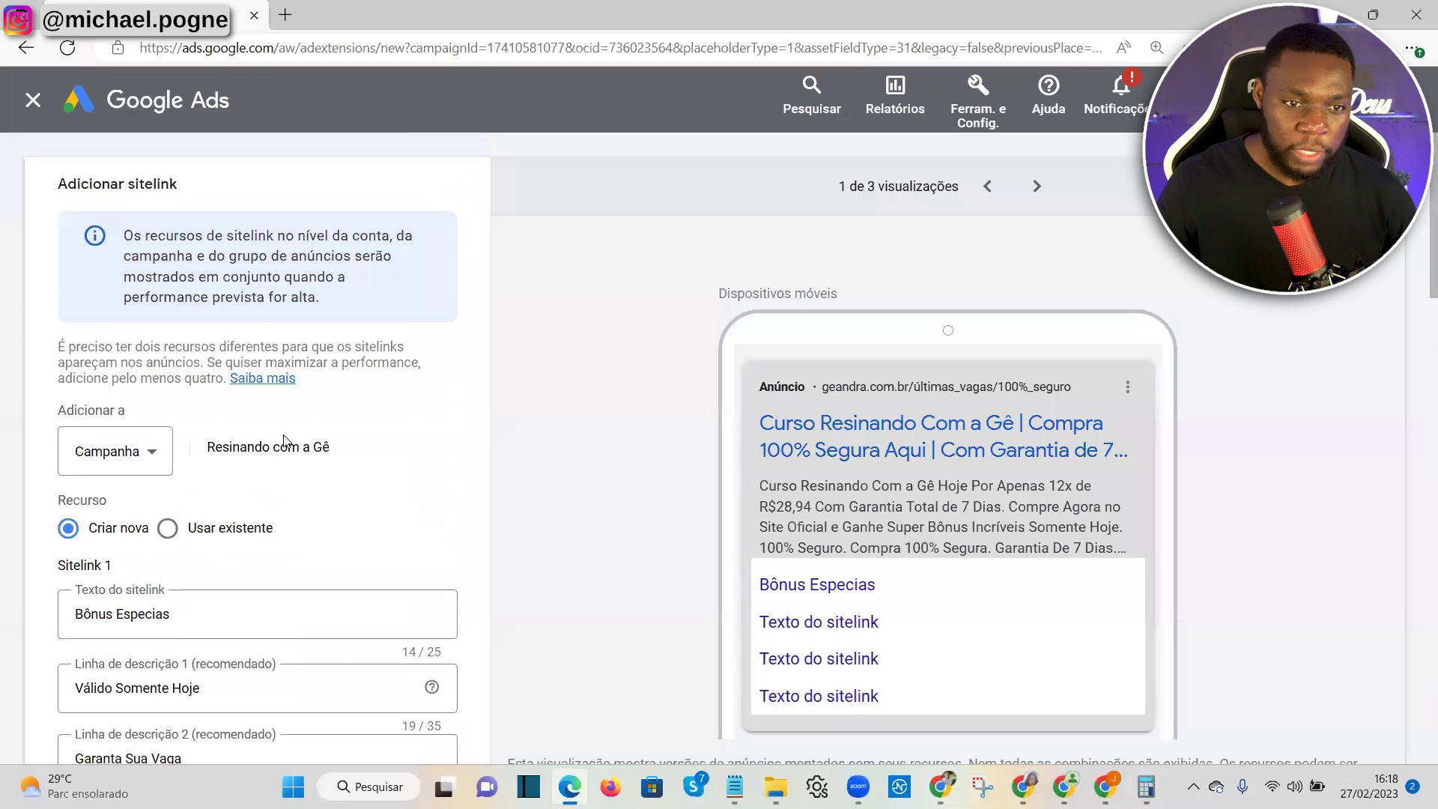
pyautogui.scroll(-5, 289, 445)
pyautogui.scroll(5, 122, 567)
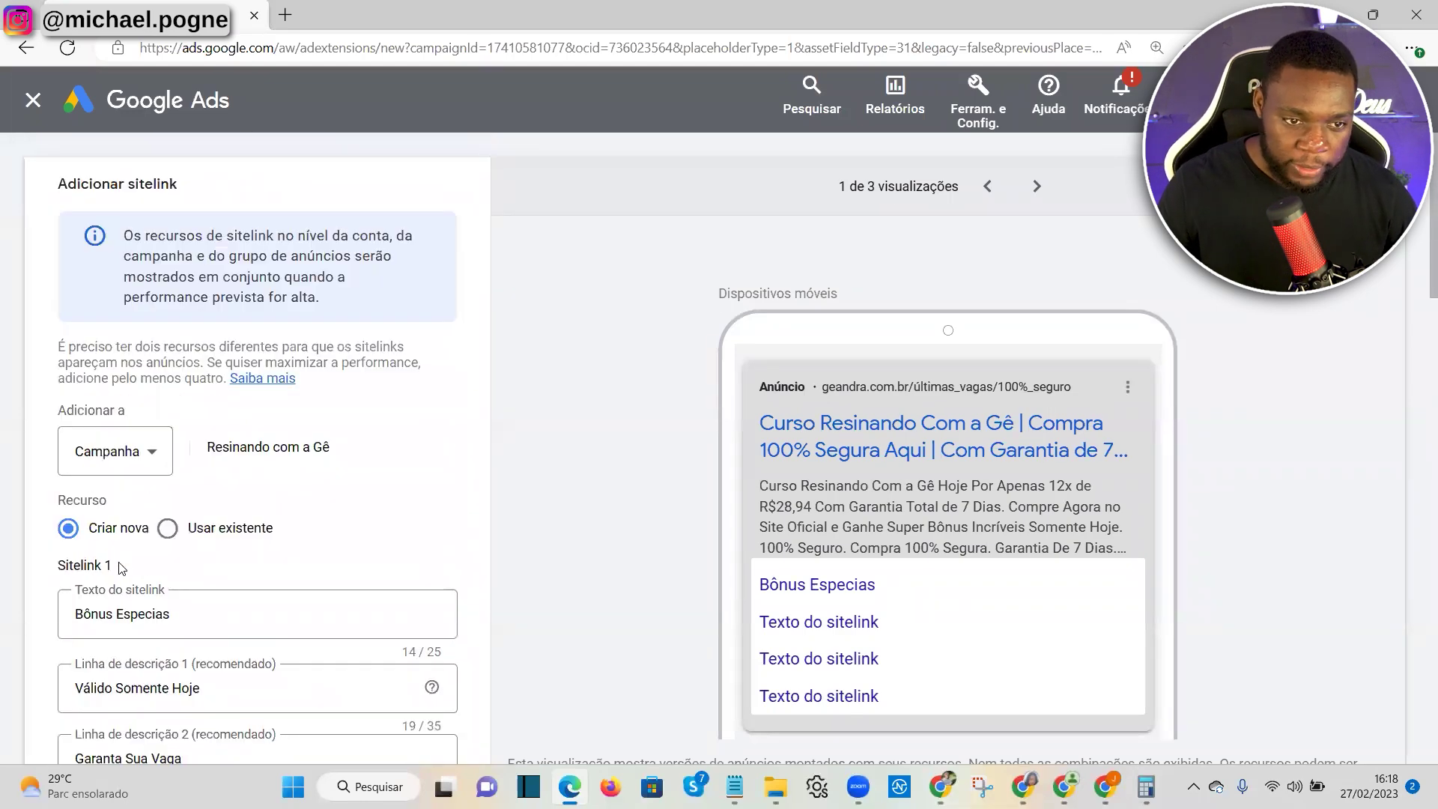
pyautogui.moveTo(90, 565); pyautogui.dragTo(58, 565)
pyautogui.scroll(-5, 90, 566)
pyautogui.moveTo(113, 656); pyautogui.dragTo(58, 656)
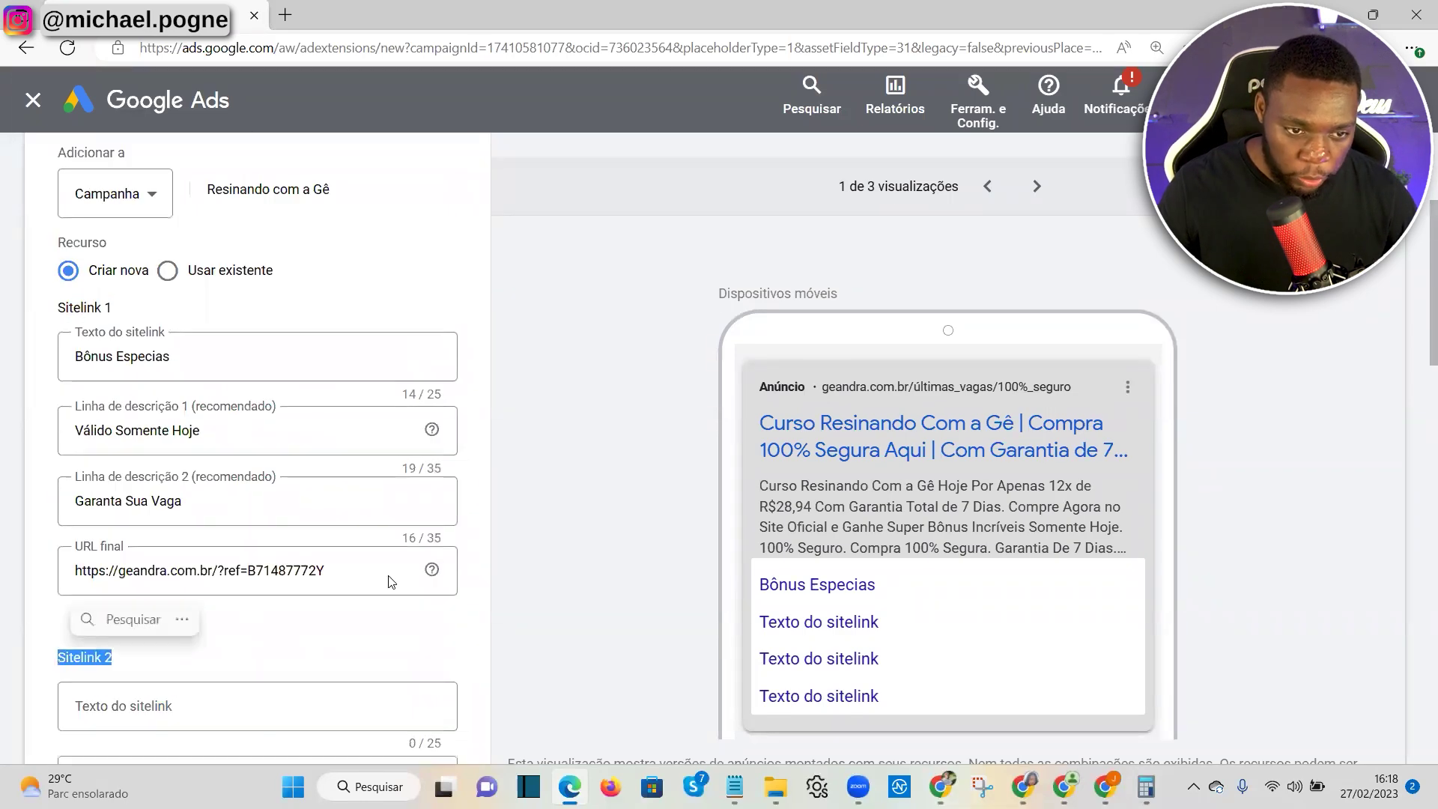
pyautogui.scroll(-5, 140, 688)
pyautogui.moveTo(150, 622); pyautogui.dragTo(26, 620)
pyautogui.scroll(-5, 289, 565)
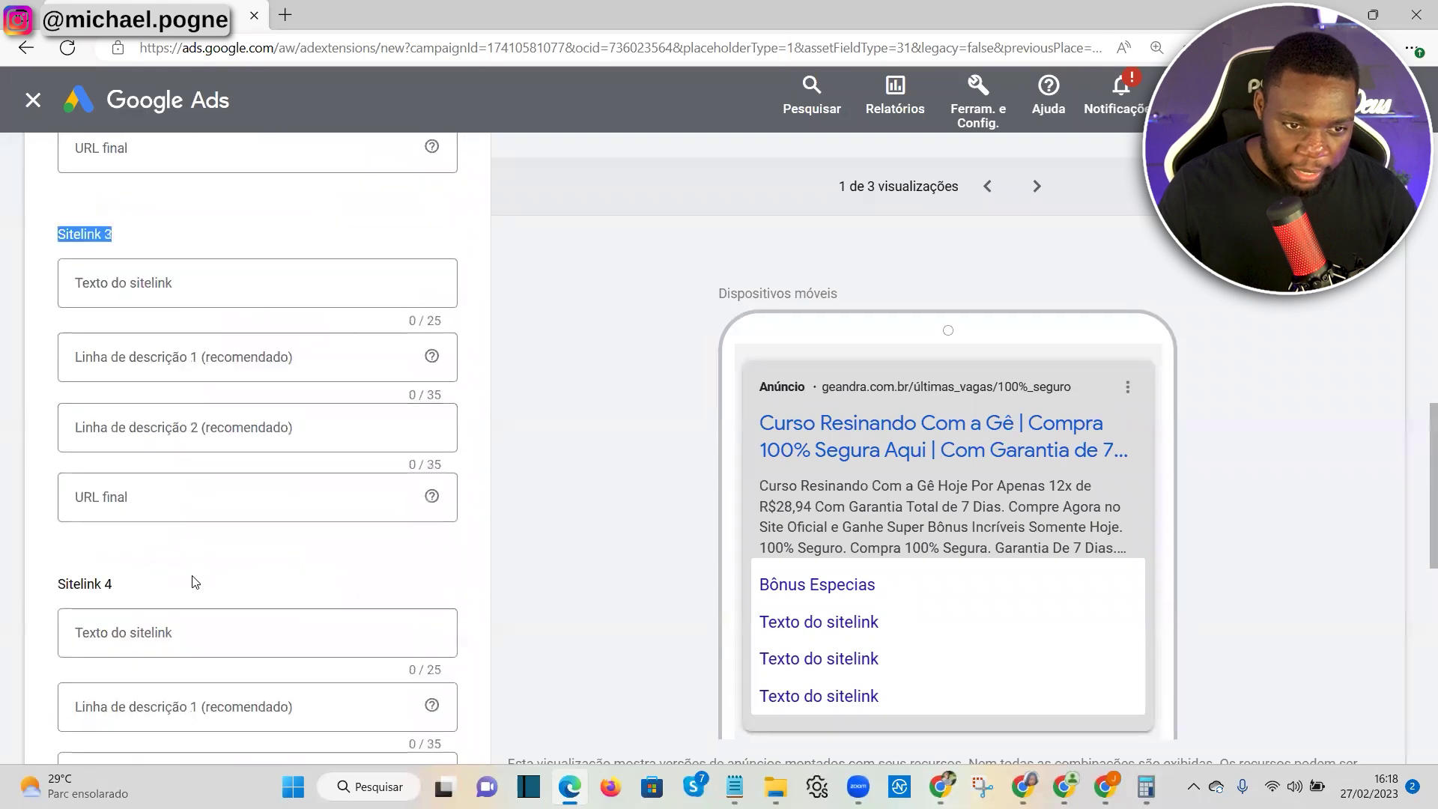
pyautogui.scroll(-5, 193, 582)
# Add a blank fifth sitelink block and save the form with only Sitelink 1 filled in
pyautogui.click(143, 547)
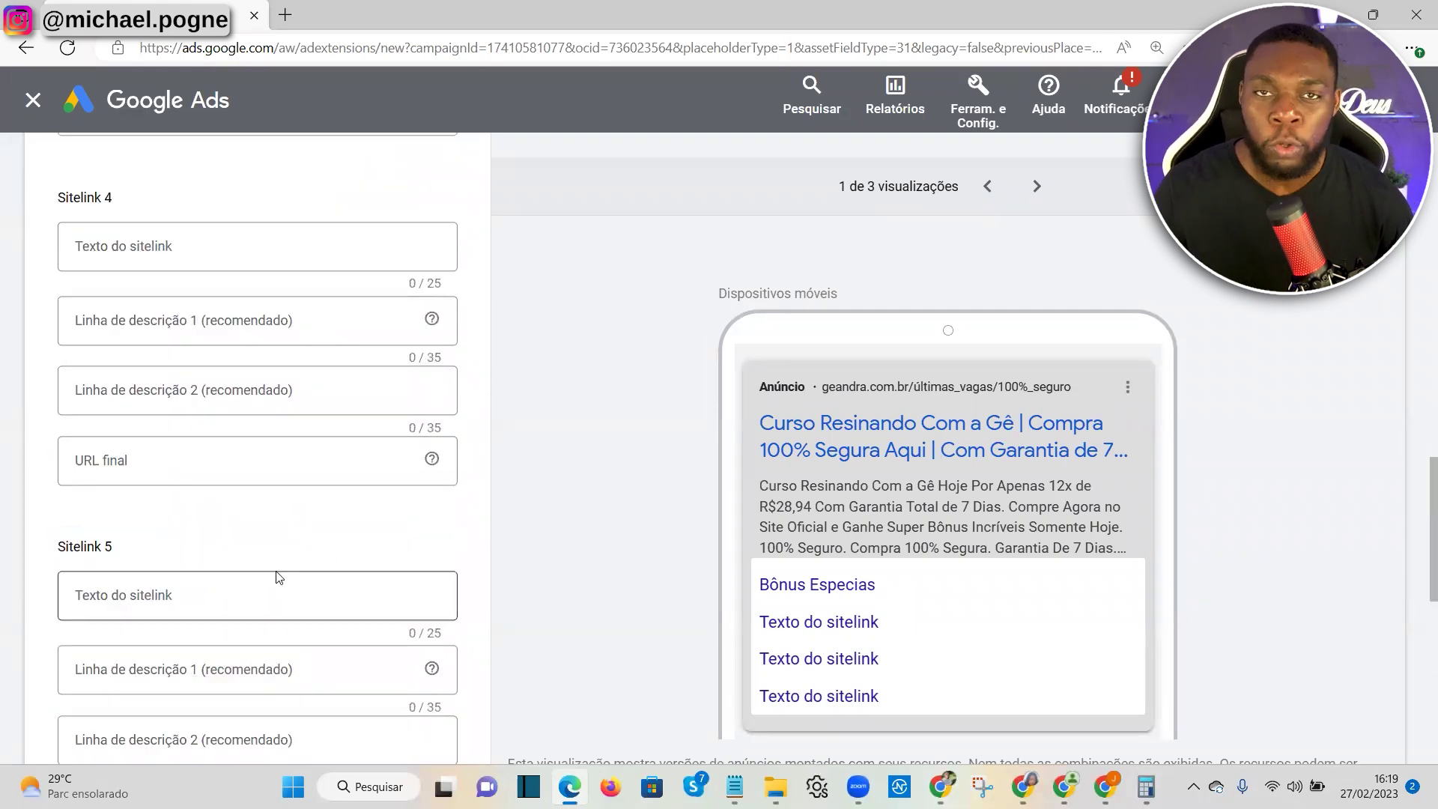
pyautogui.scroll(15, 193, 595)
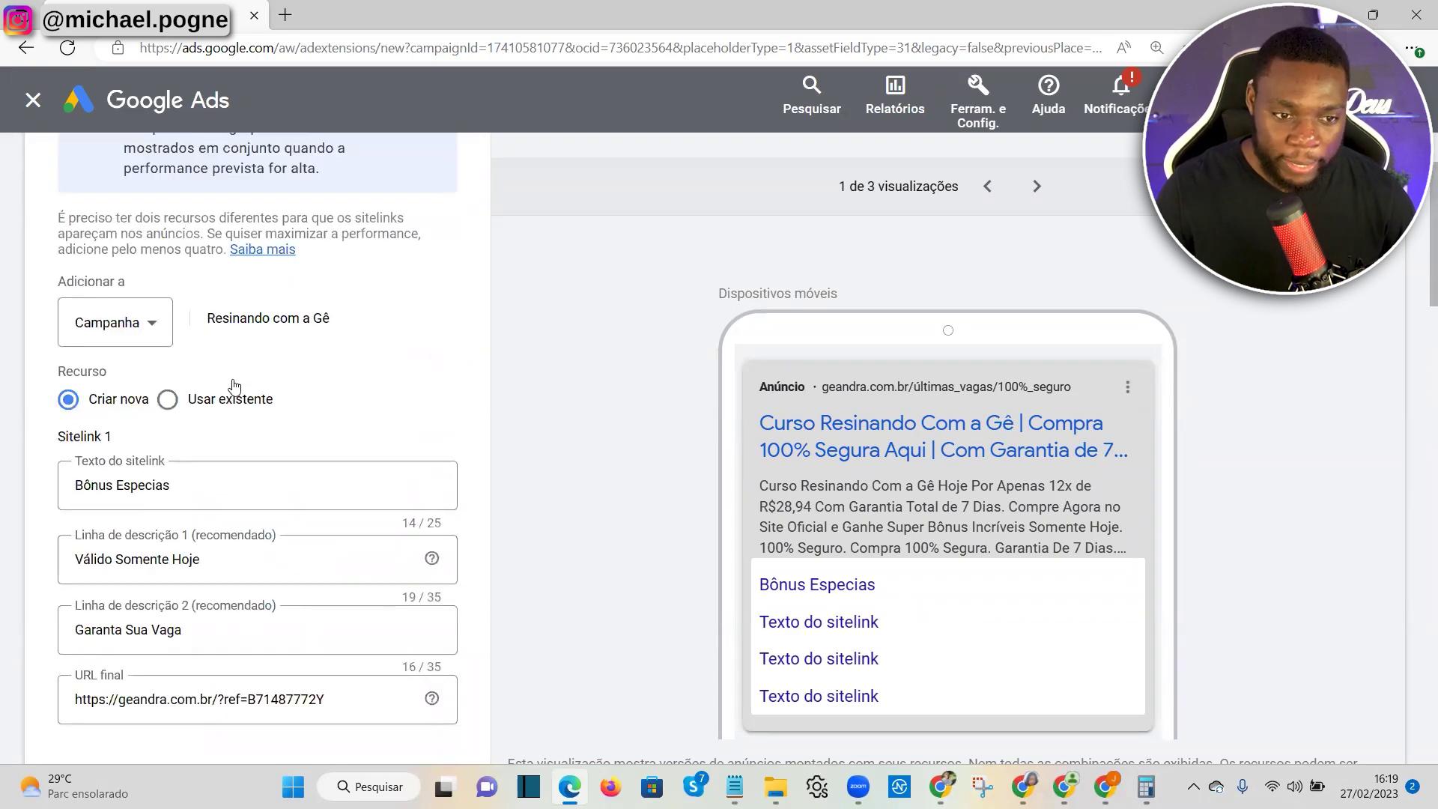
pyautogui.scroll(-9, 242, 453)
pyautogui.scroll(-8, 524, 561)
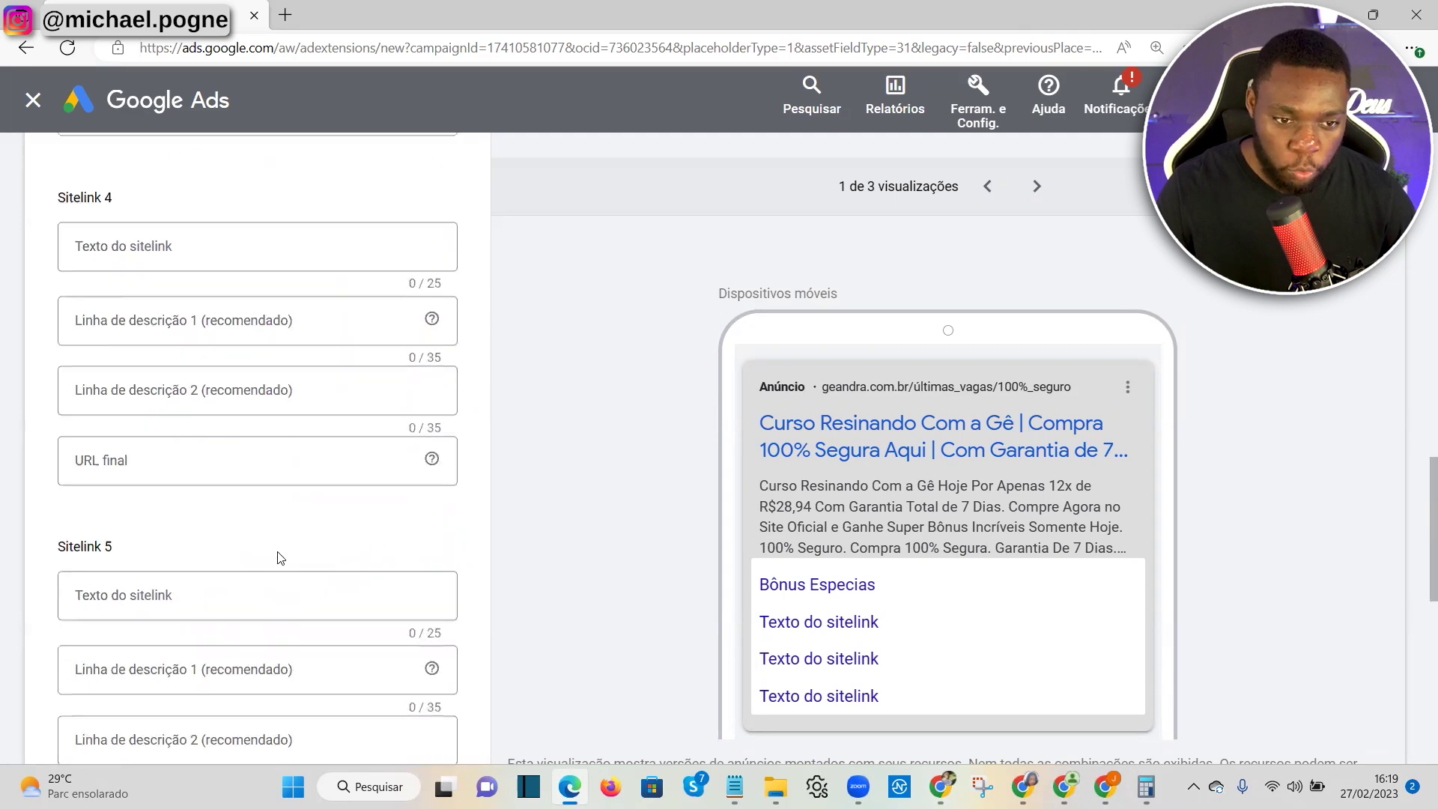
pyautogui.scroll(-9, 382, 561)
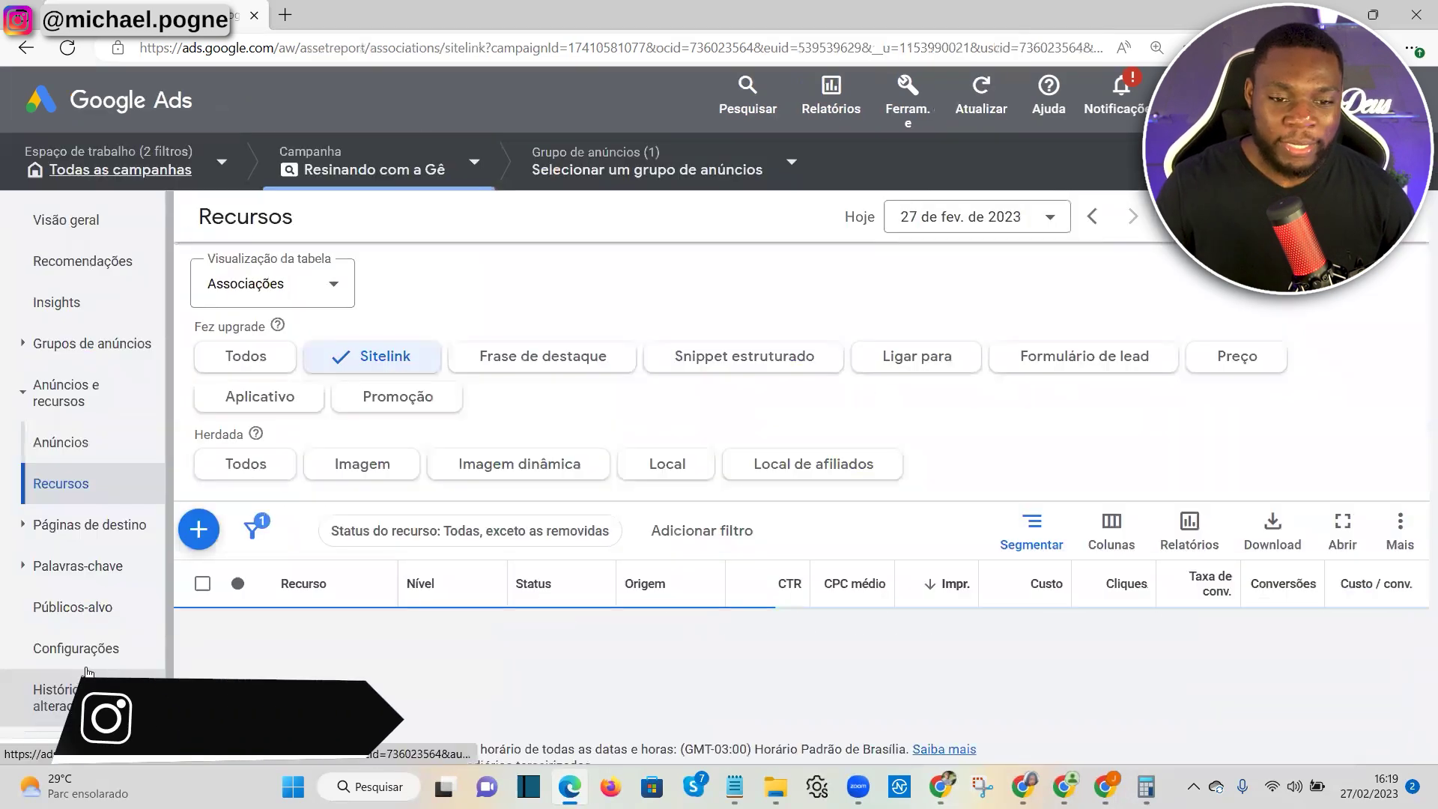
pyautogui.scroll(-2, 490, 567)
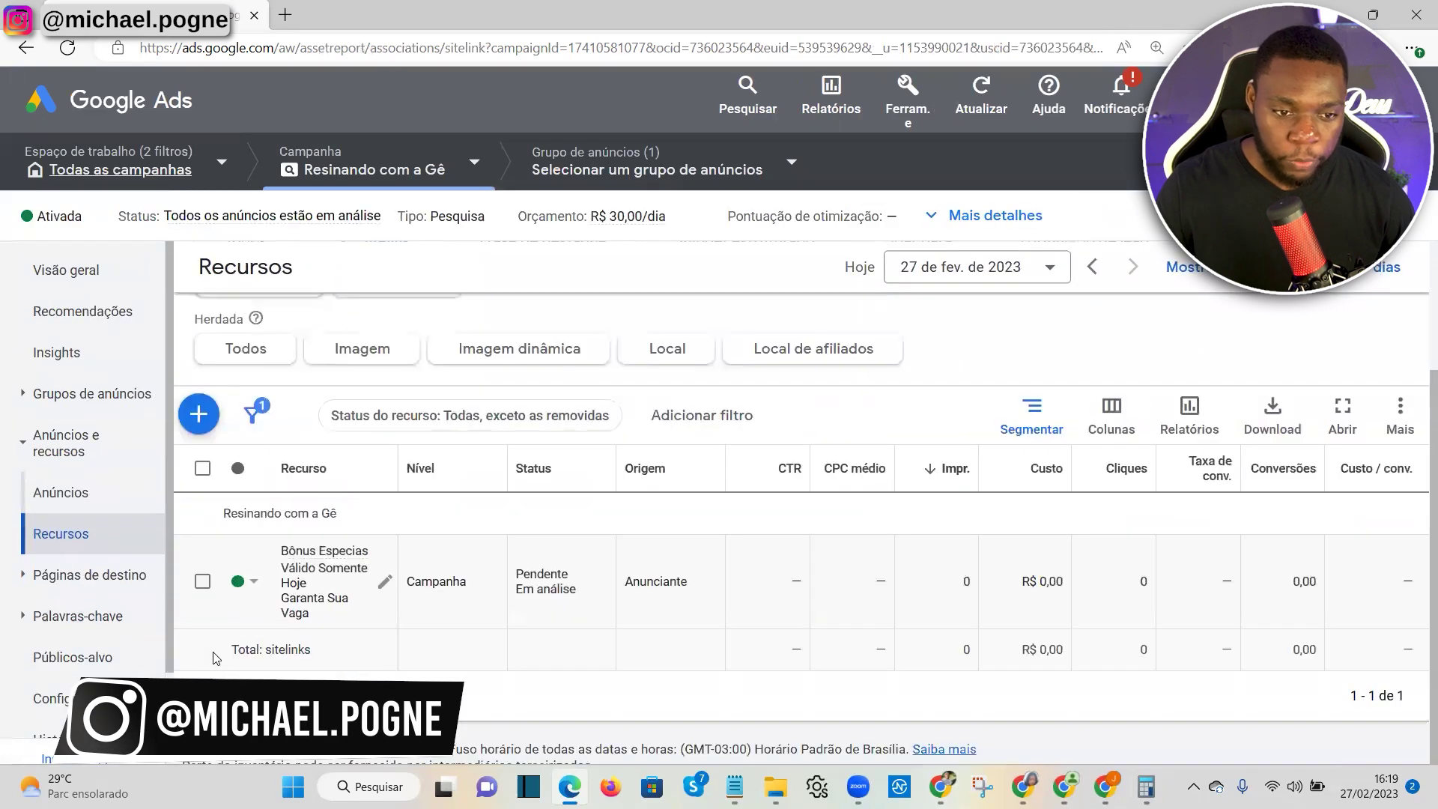
pyautogui.click(203, 582)
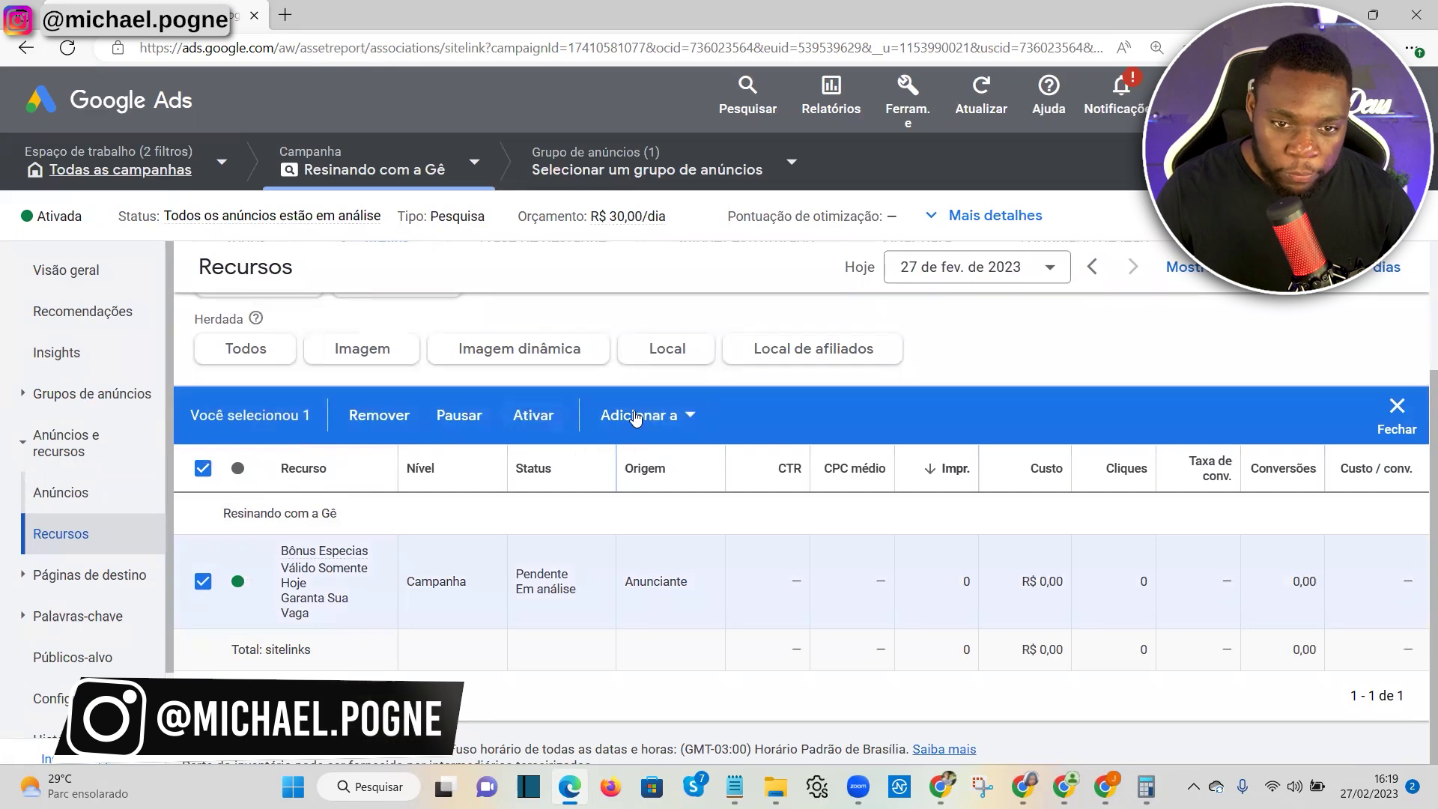
pyautogui.moveTo(394, 594)
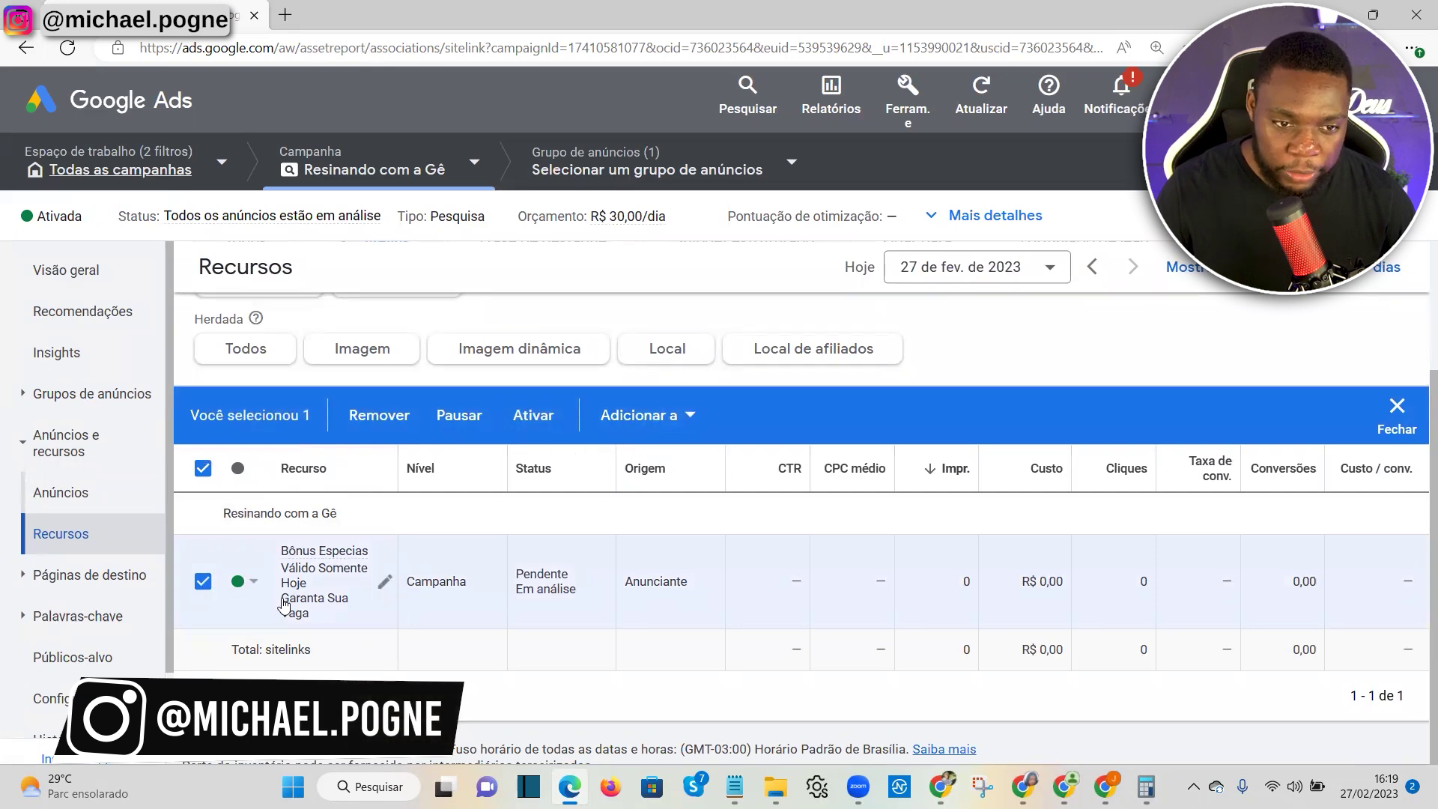
pyautogui.click(203, 581)
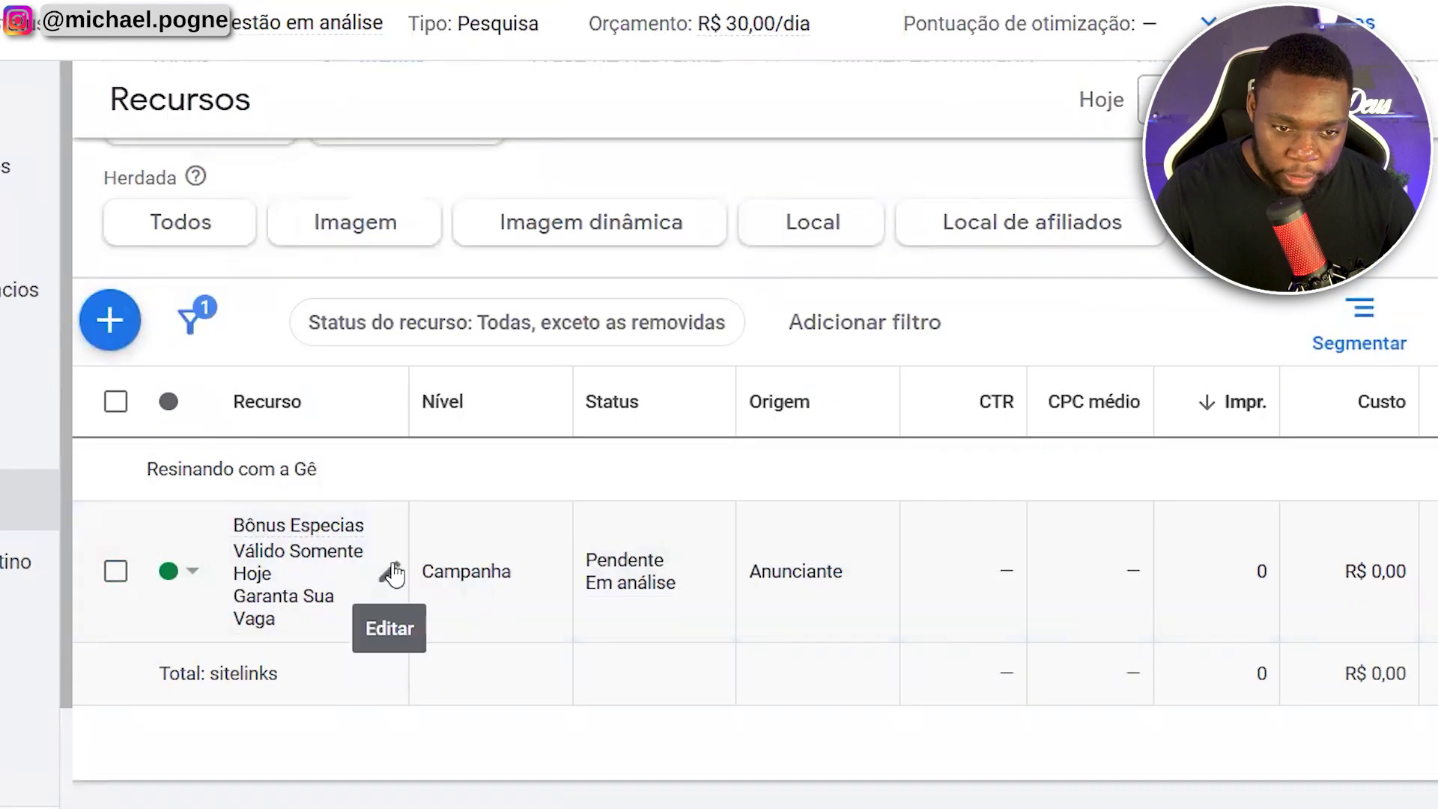
# Open an editable copy of the Bônus Especias sitelink and set its text to "Desconto Exclusivo Hoje"
pyautogui.click(395, 575)
pyautogui.click(291, 528)
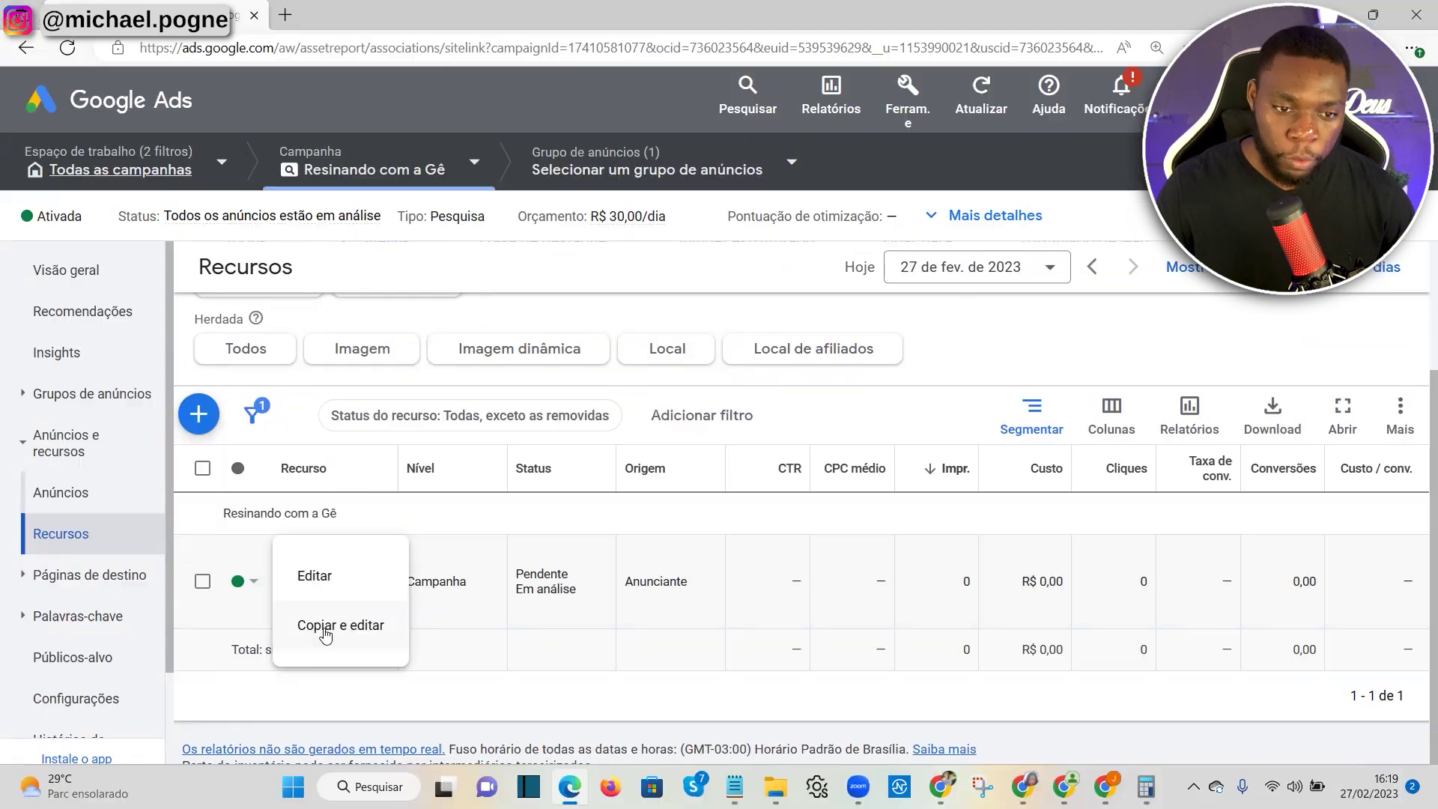
pyautogui.click(335, 641)
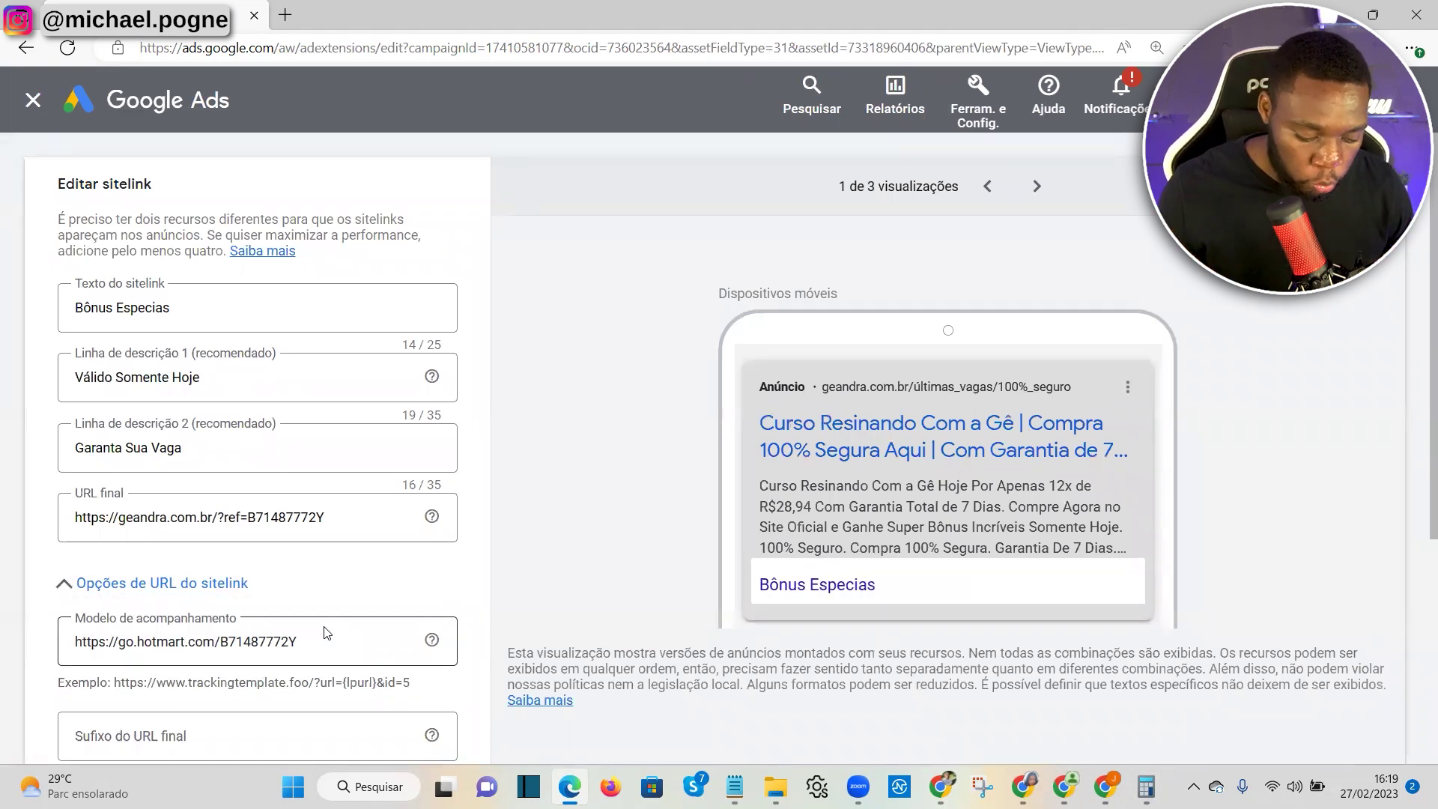
pyautogui.hotkey('alt', 'Tab')
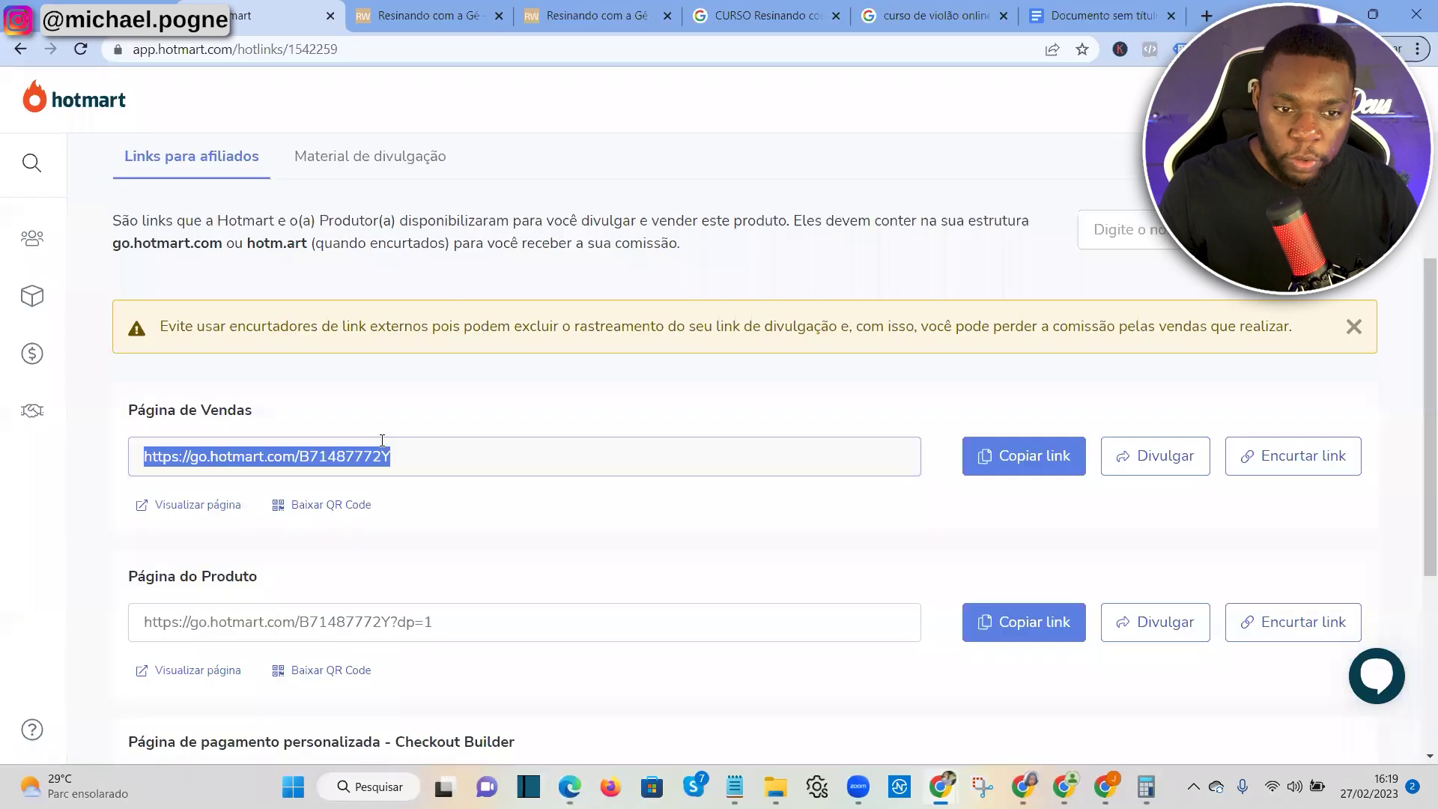
pyautogui.hotkey('alt', 'Tab')
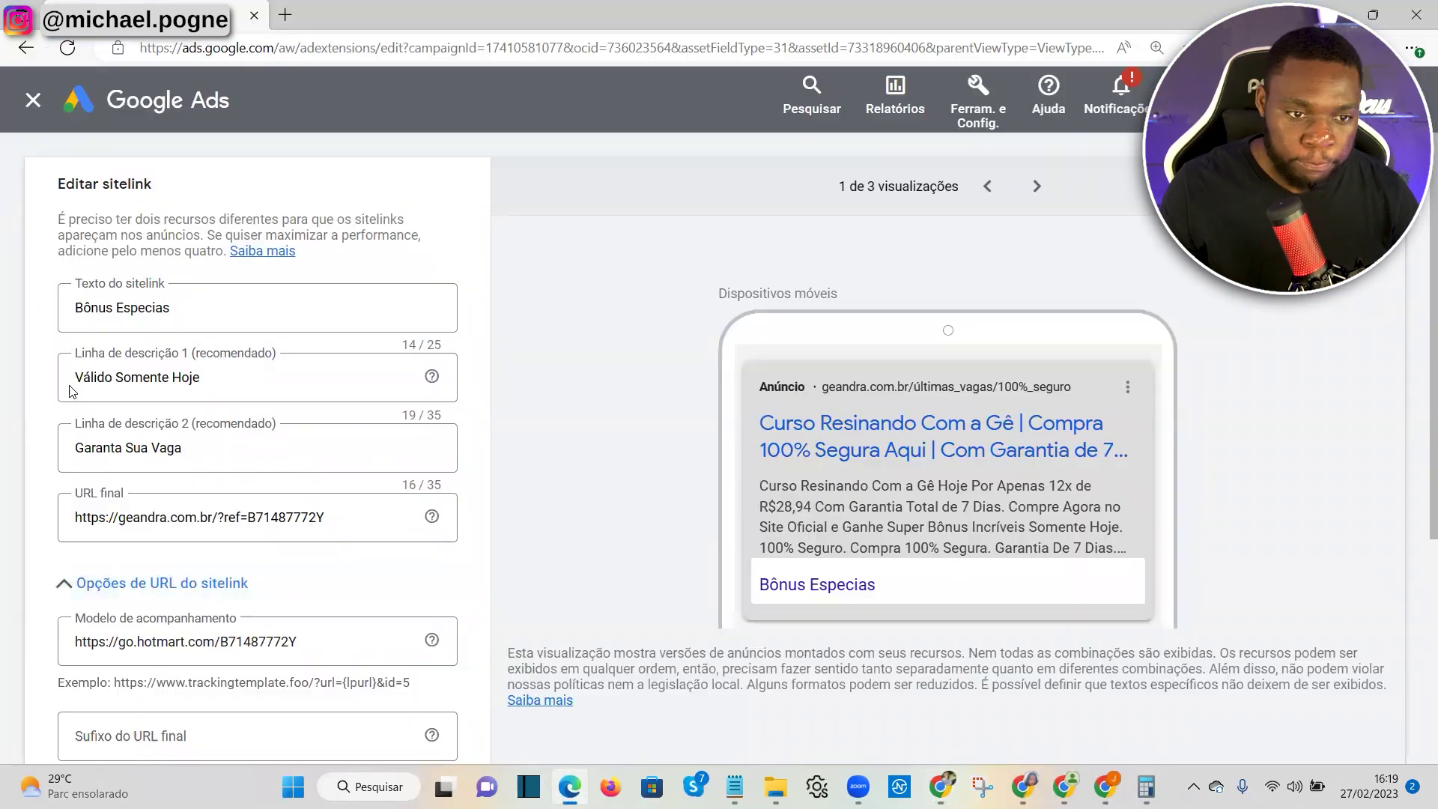
pyautogui.tripleClick(159, 309)
pyautogui.write('Desc')
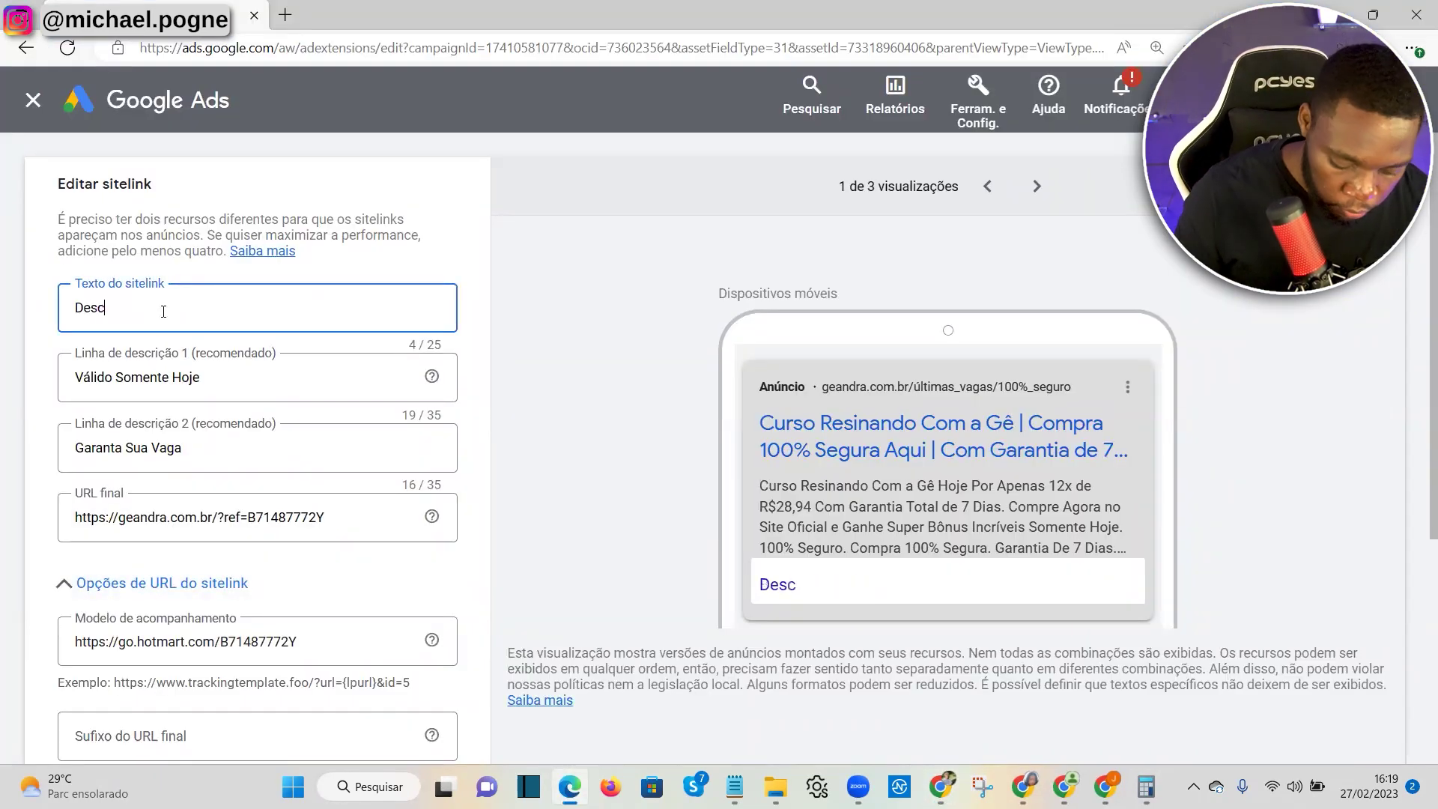
pyautogui.write('onto Exclusivo Hoje')
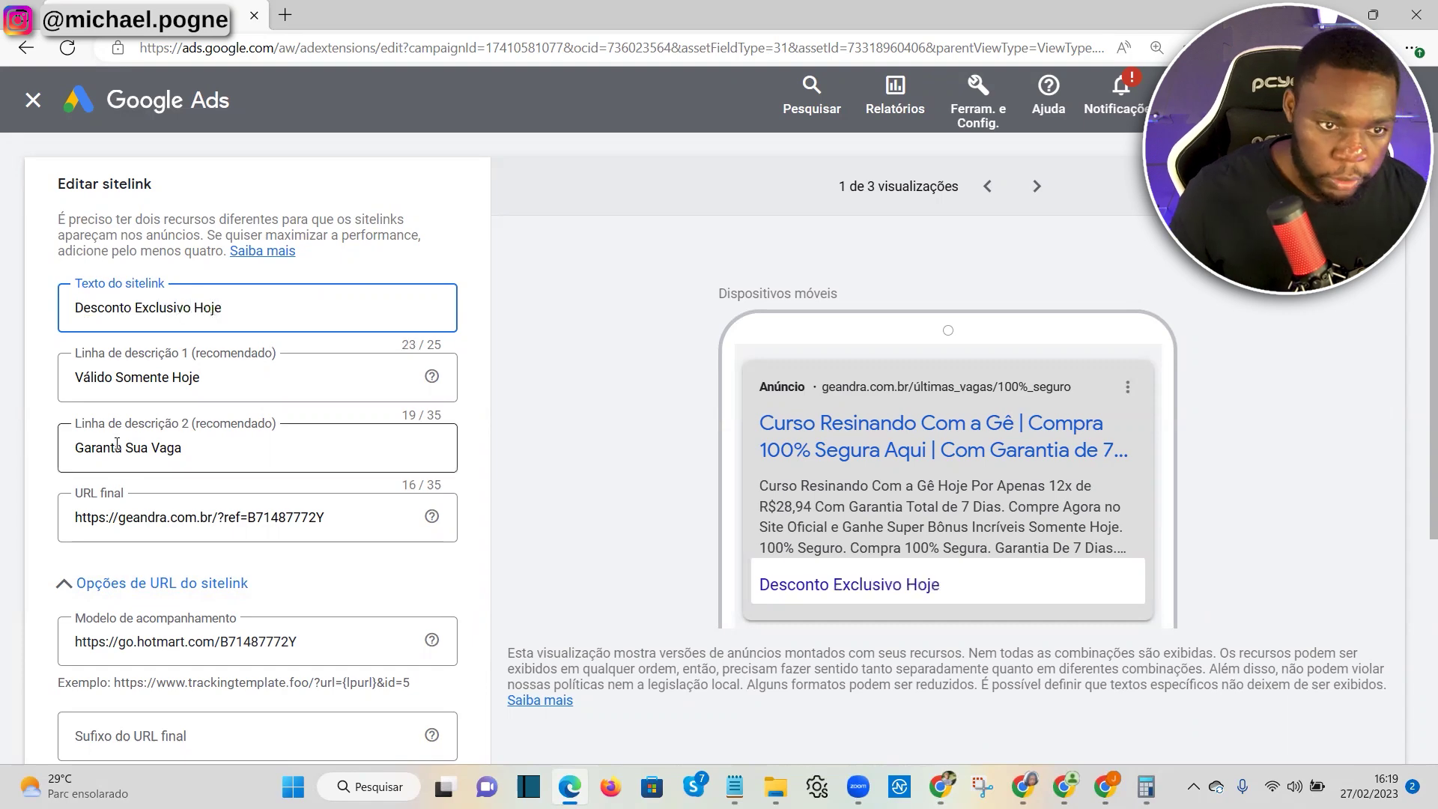
# Set the Desconto Exclusivo Hoje sitelink's description lines to "Não Perca Tempo" and "Pegue Agora o Seu Desconto"
pyautogui.tripleClick(162, 376)
pyautogui.write('Não Perca Tempo')
pyautogui.tripleClick(144, 442)
pyautogui.write('Pegue Agora o Seu Des')
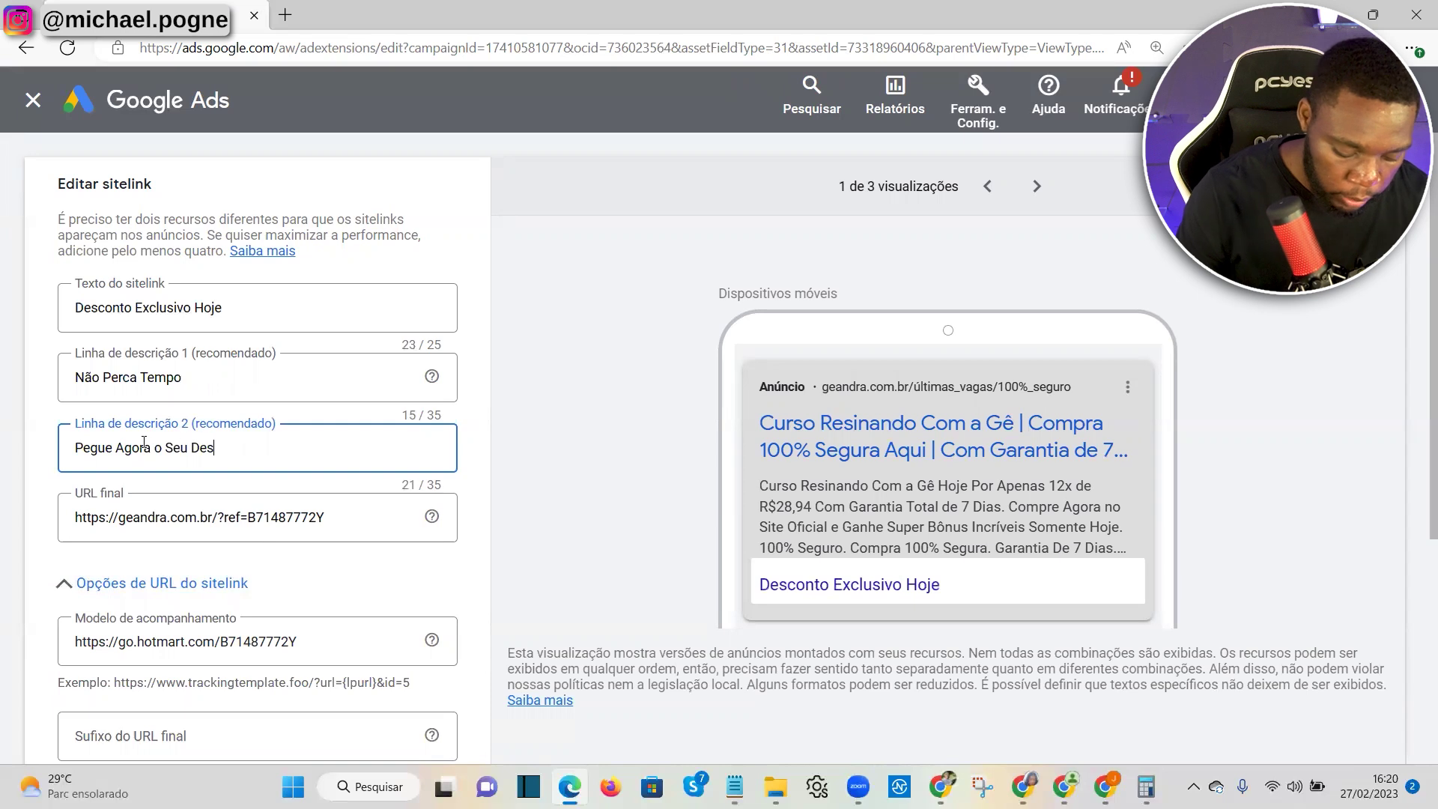
pyautogui.write('conto')
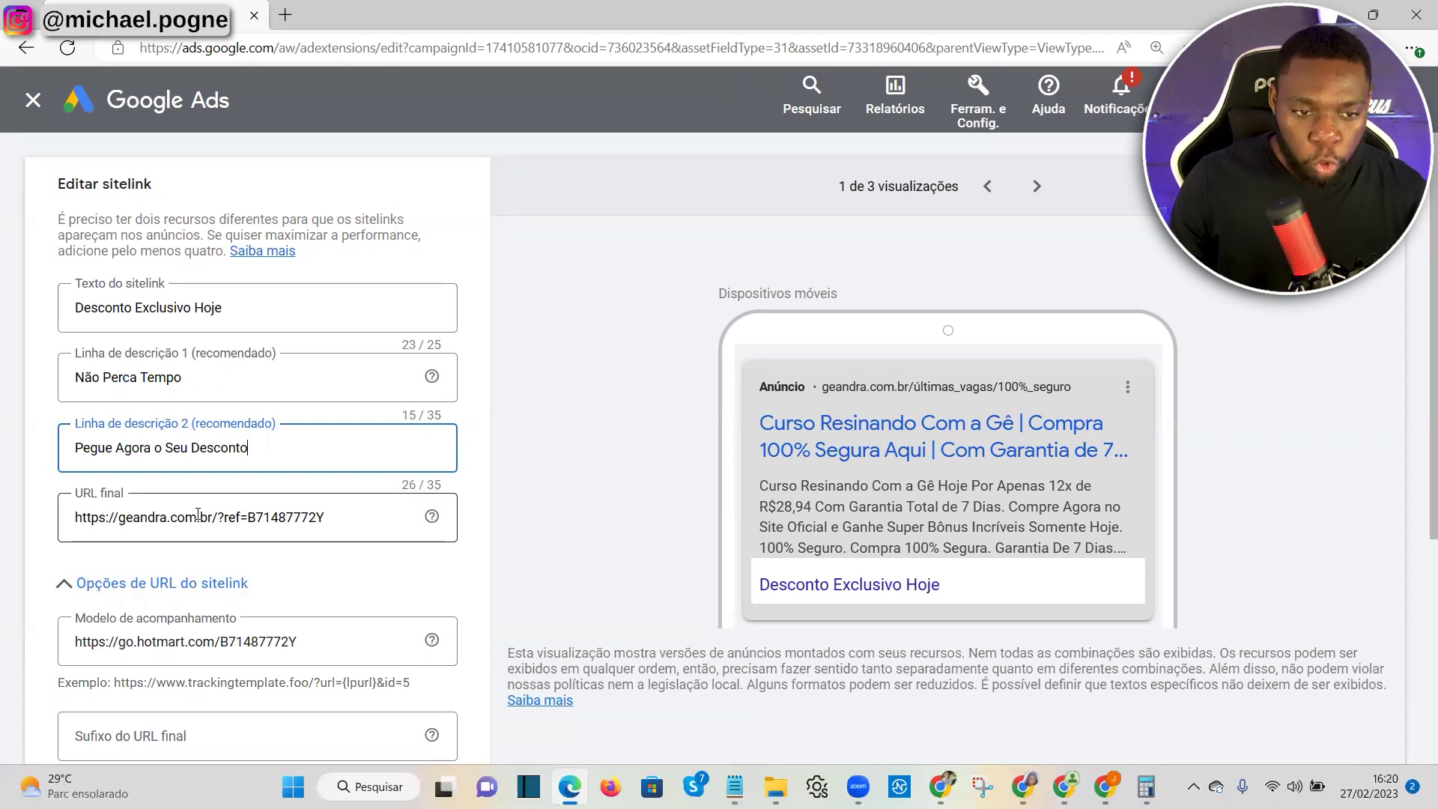
pyautogui.moveTo(140, 522); pyautogui.dragTo(248, 518)
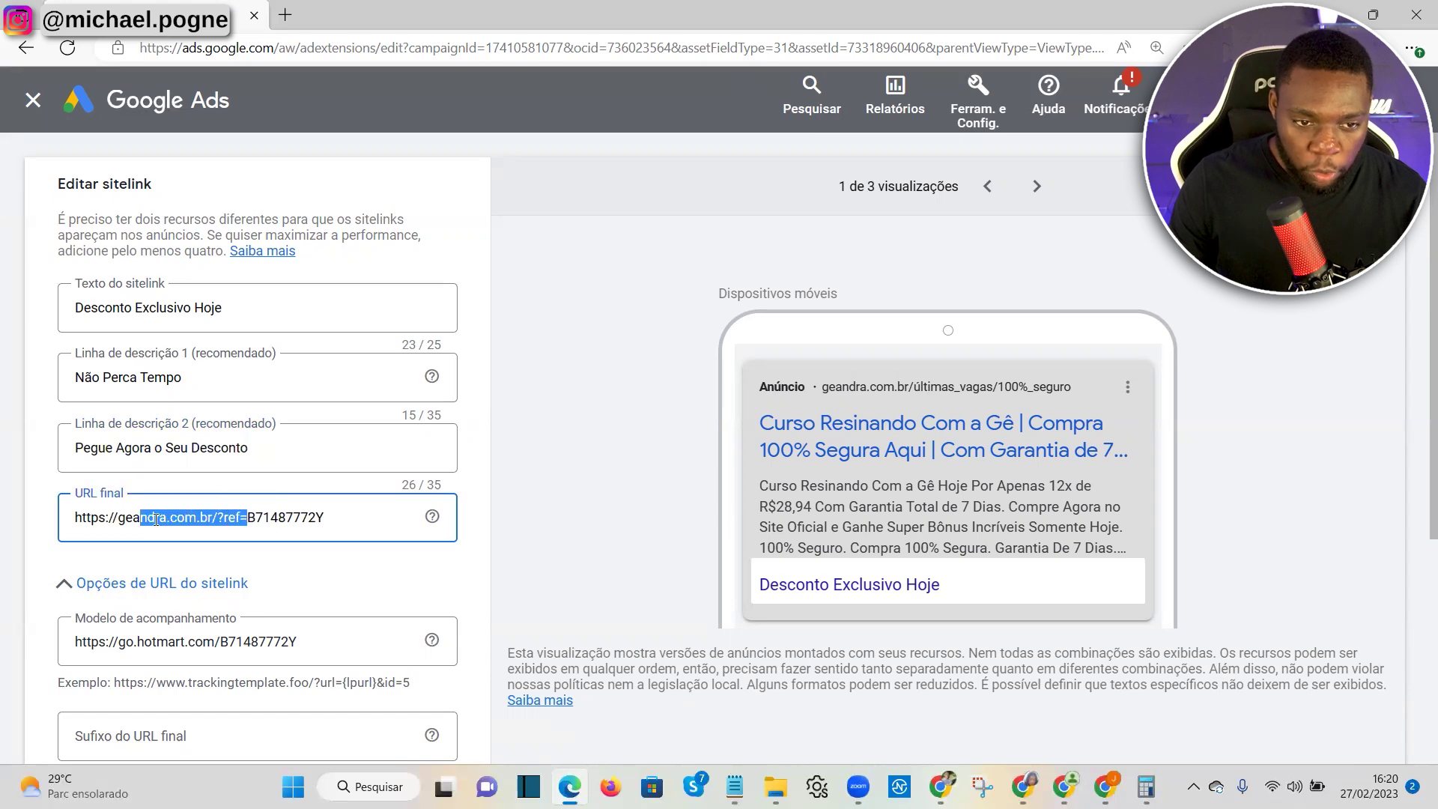
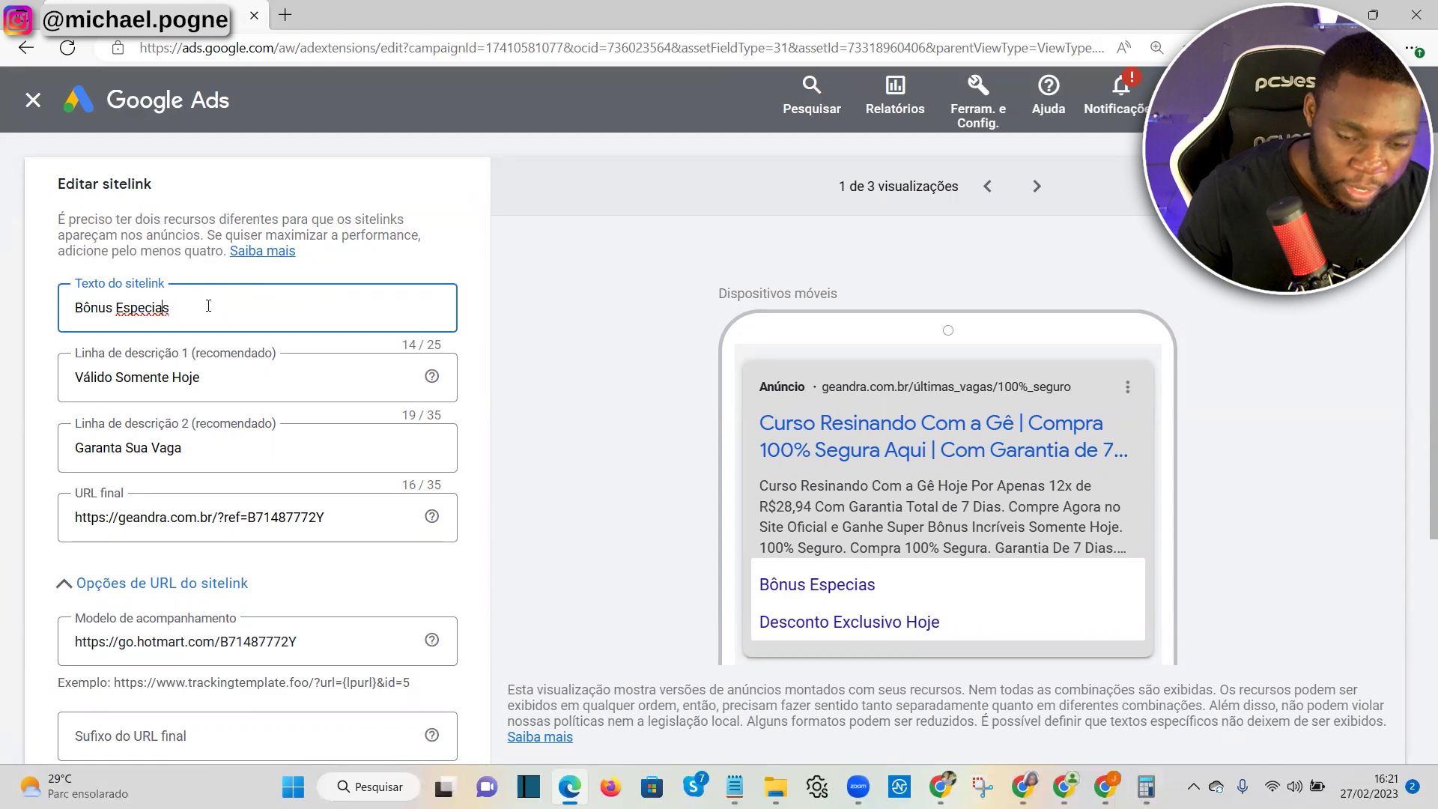
# Replace the text of the opened Bônus Especias sitelink copy with "Todas Formas De Pagamento"
pyautogui.write('i')
pyautogui.hotkey('ctrl', 'shift', 'Left')
pyautogui.hotkey('ctrl', 'shift', 'Left')
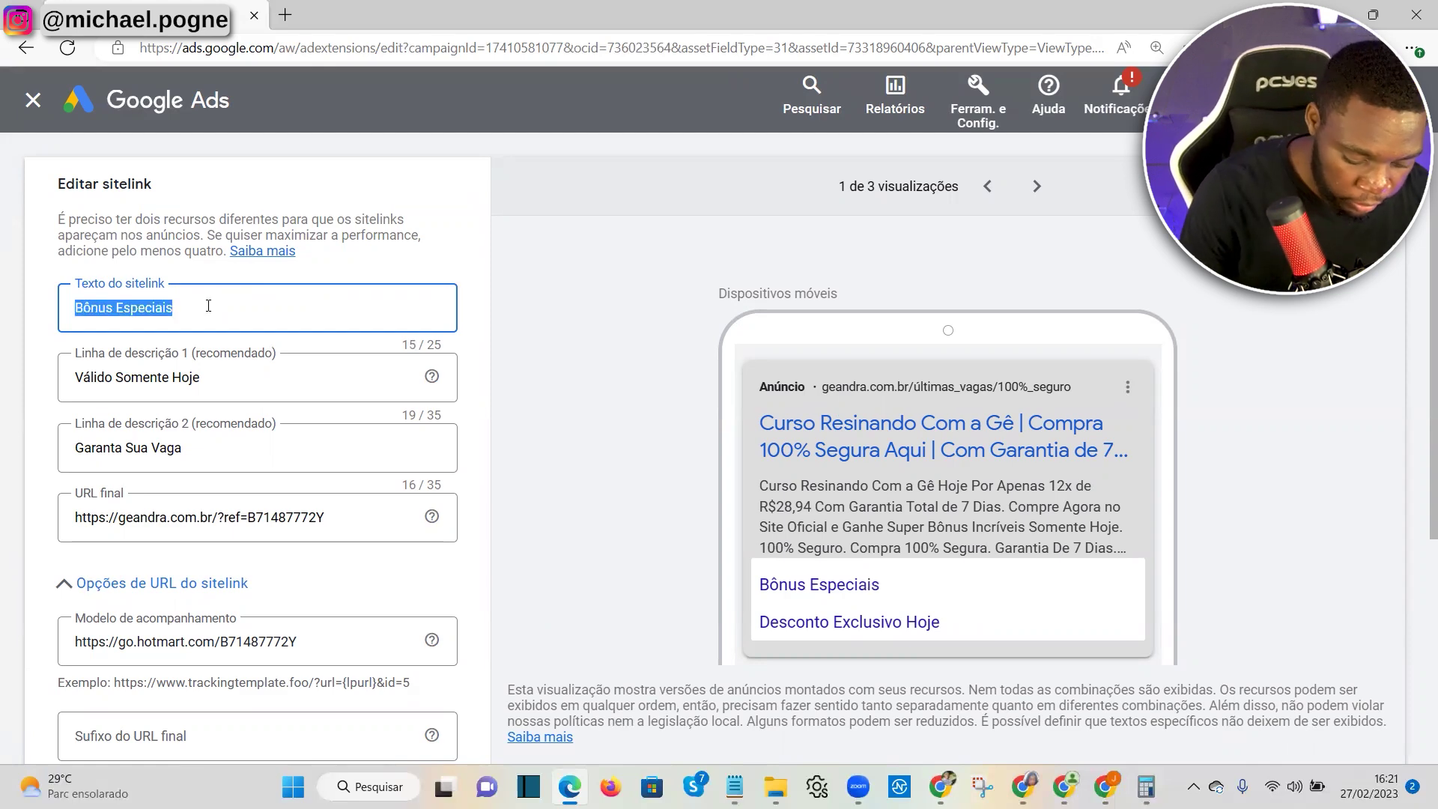
pyautogui.write('Todas Fo')
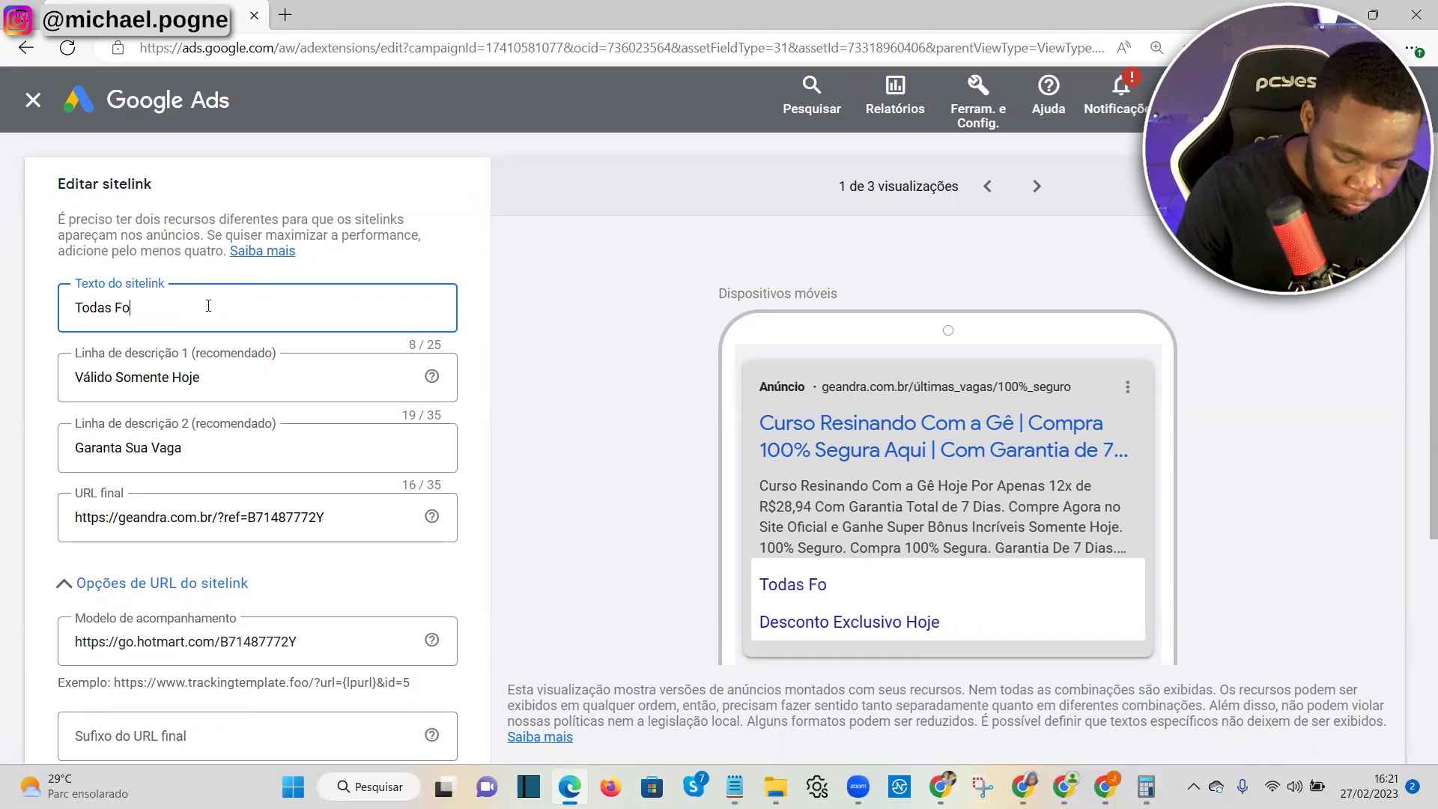
pyautogui.write('rmas De Pagamento')
# Set the sitelink's description lines to "Disponíveis Pra Comprar" and "Inscreva-se Agora Mesmo", and save it
pyautogui.press('Tab')
pyautogui.write('Dispo')
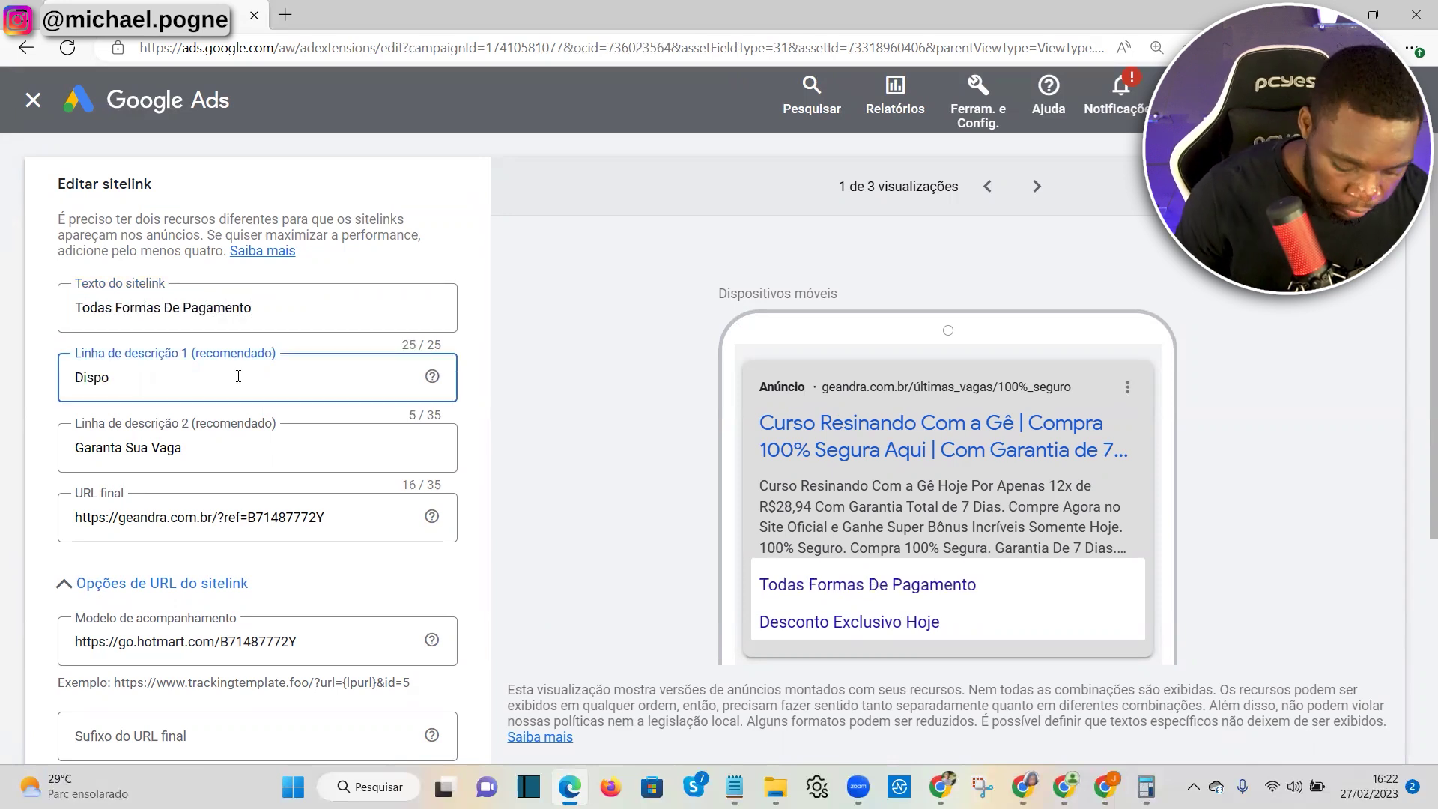
pyautogui.write('níveis Pra Comprar')
pyautogui.press('Tab')
pyautogui.write('I')
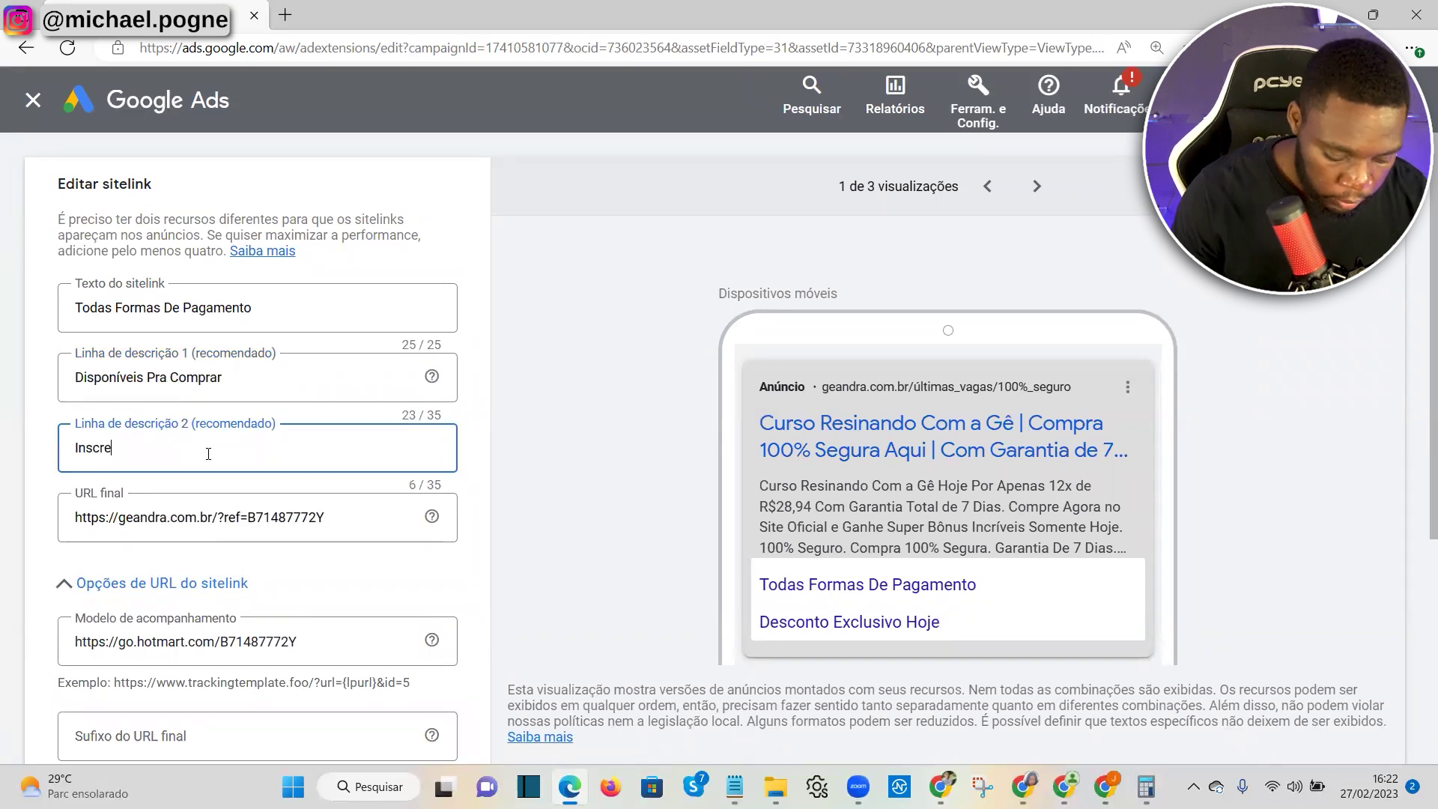
pyautogui.write('nscreva-se Agor')
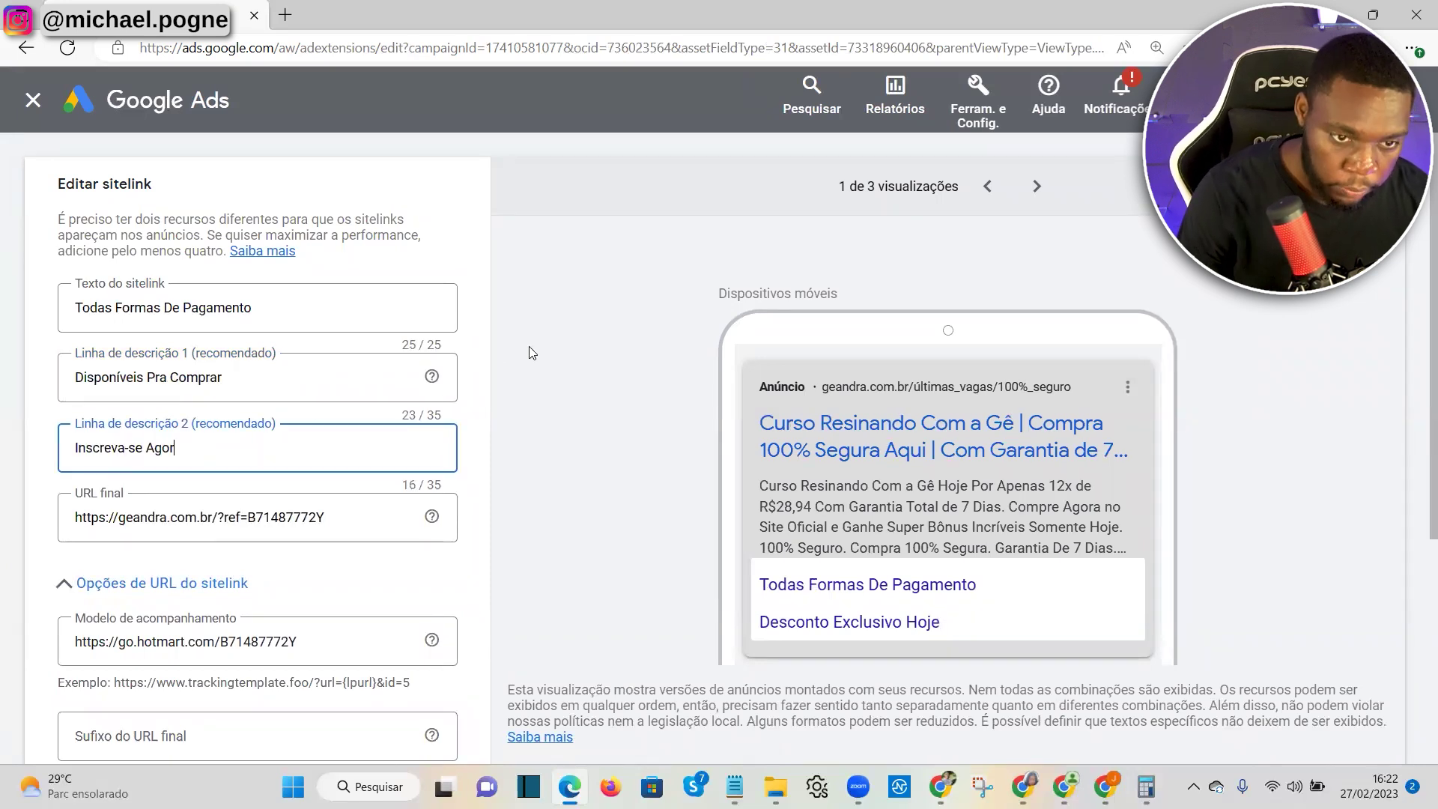
pyautogui.write('a Mesmo')
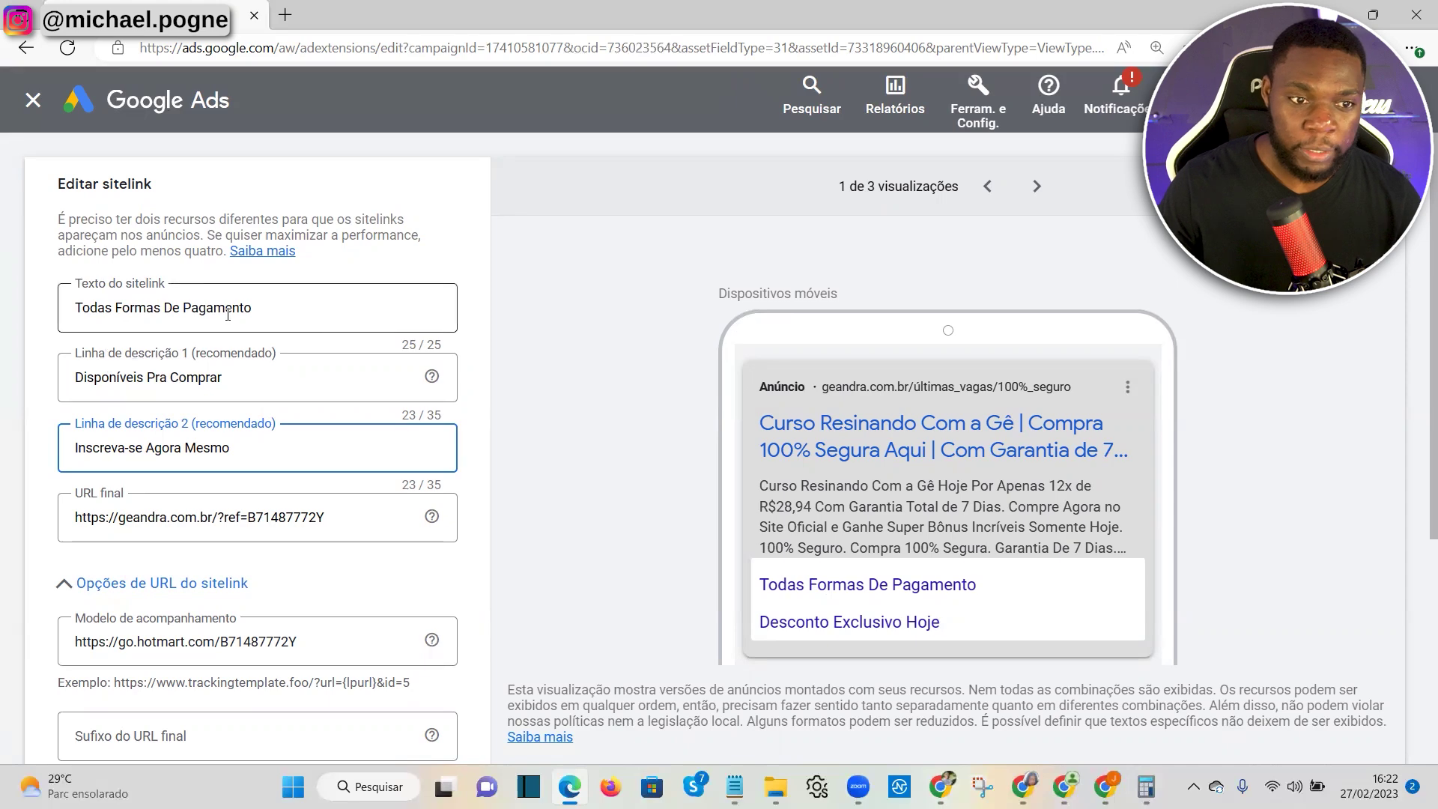
pyautogui.moveTo(81, 309); pyautogui.dragTo(262, 333)
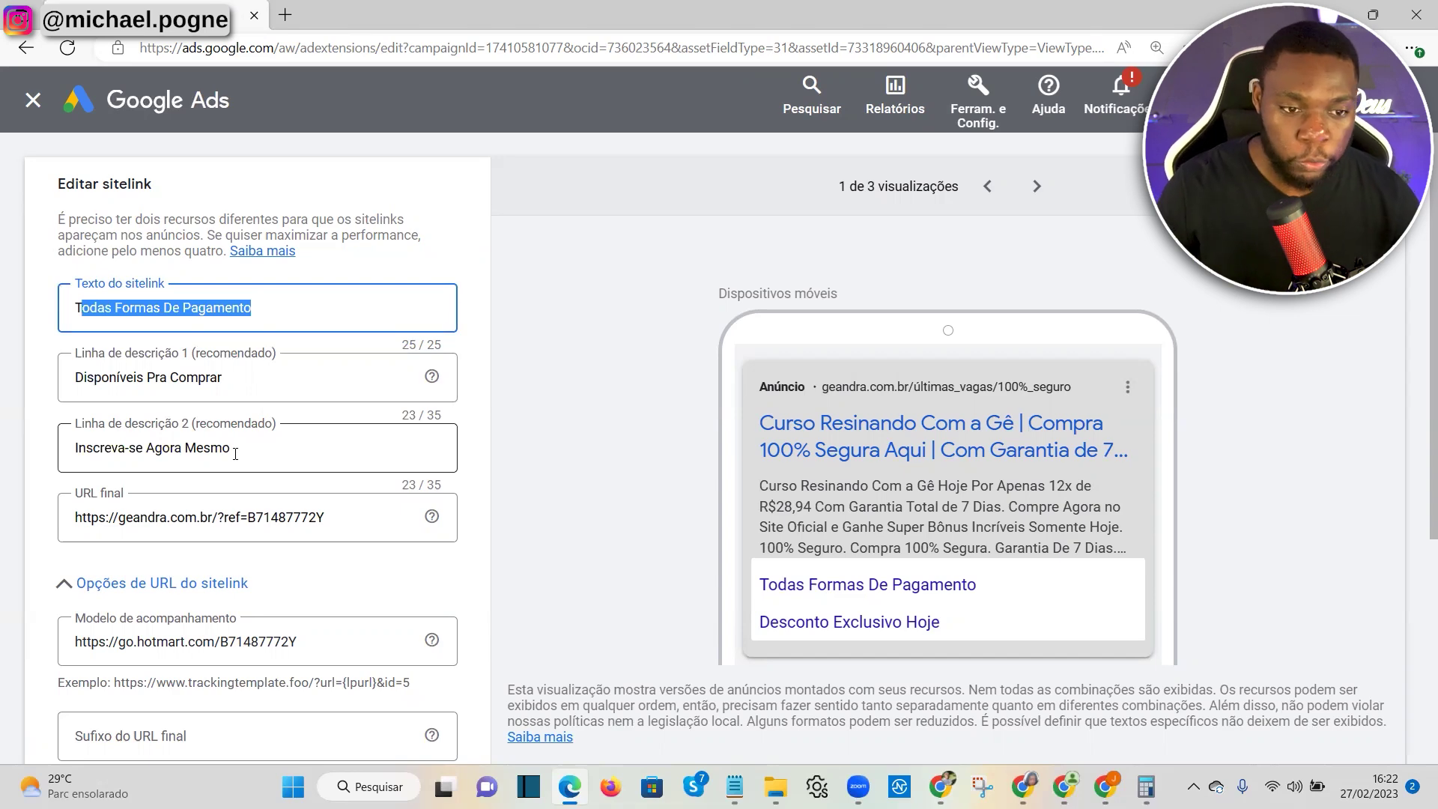
pyautogui.scroll(-5, 268, 665)
pyautogui.click(60, 683)
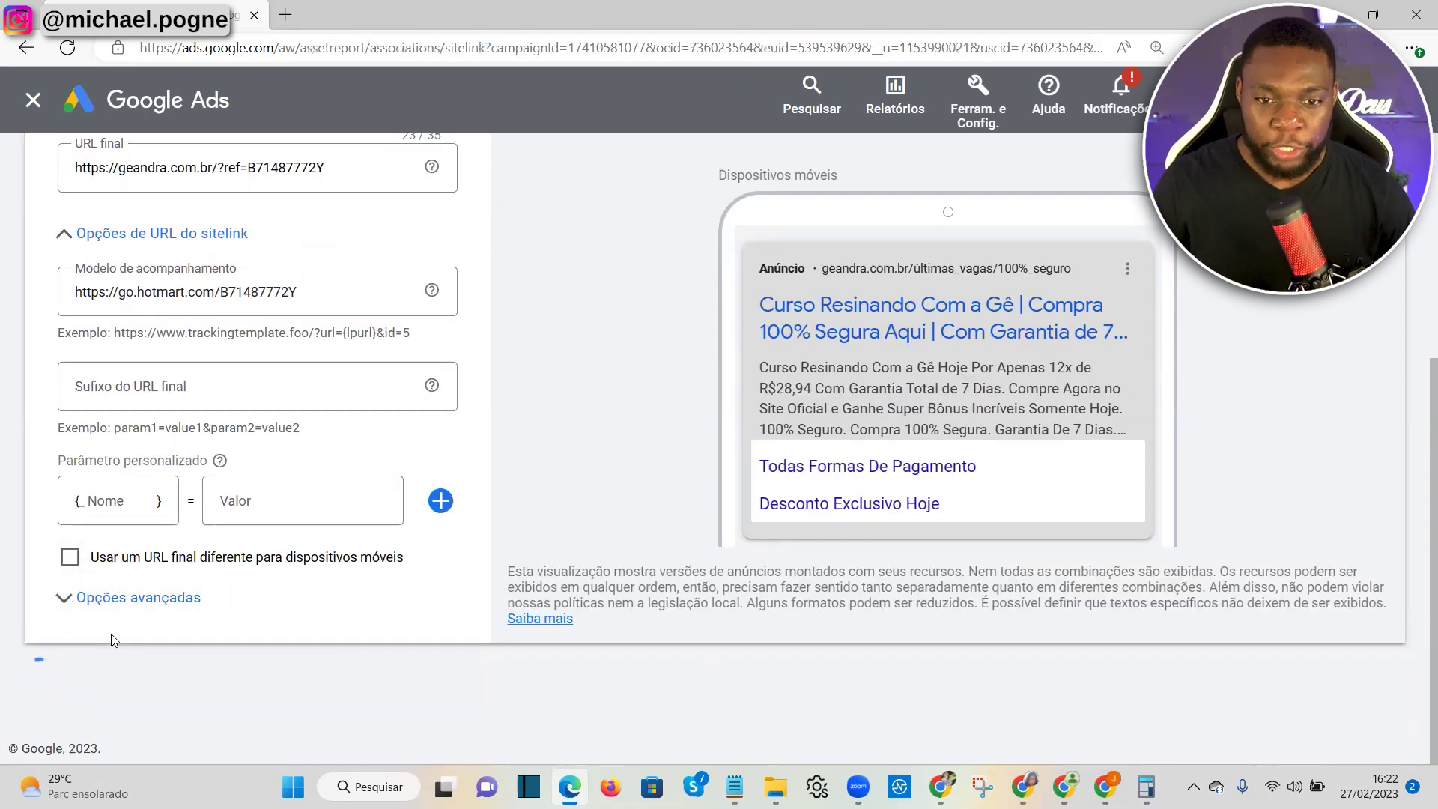
# Open an editable copy of the Todas Formas De Pagamento sitelink and set its text to "Hoje Por Apenas R$197", checking the price on the sales page
pyautogui.scroll(-2, 437, 600)
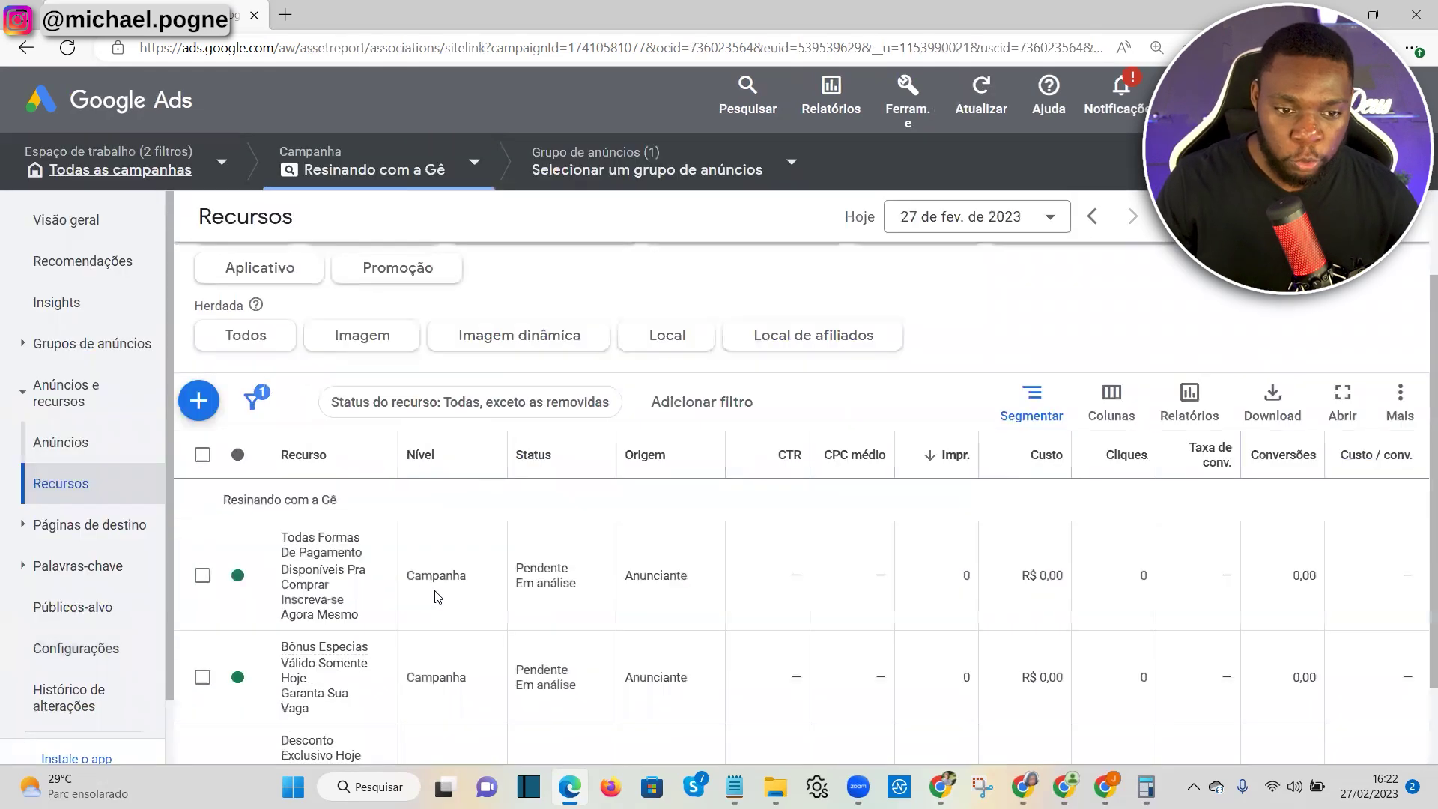
pyautogui.click(390, 626)
pyautogui.click(403, 629)
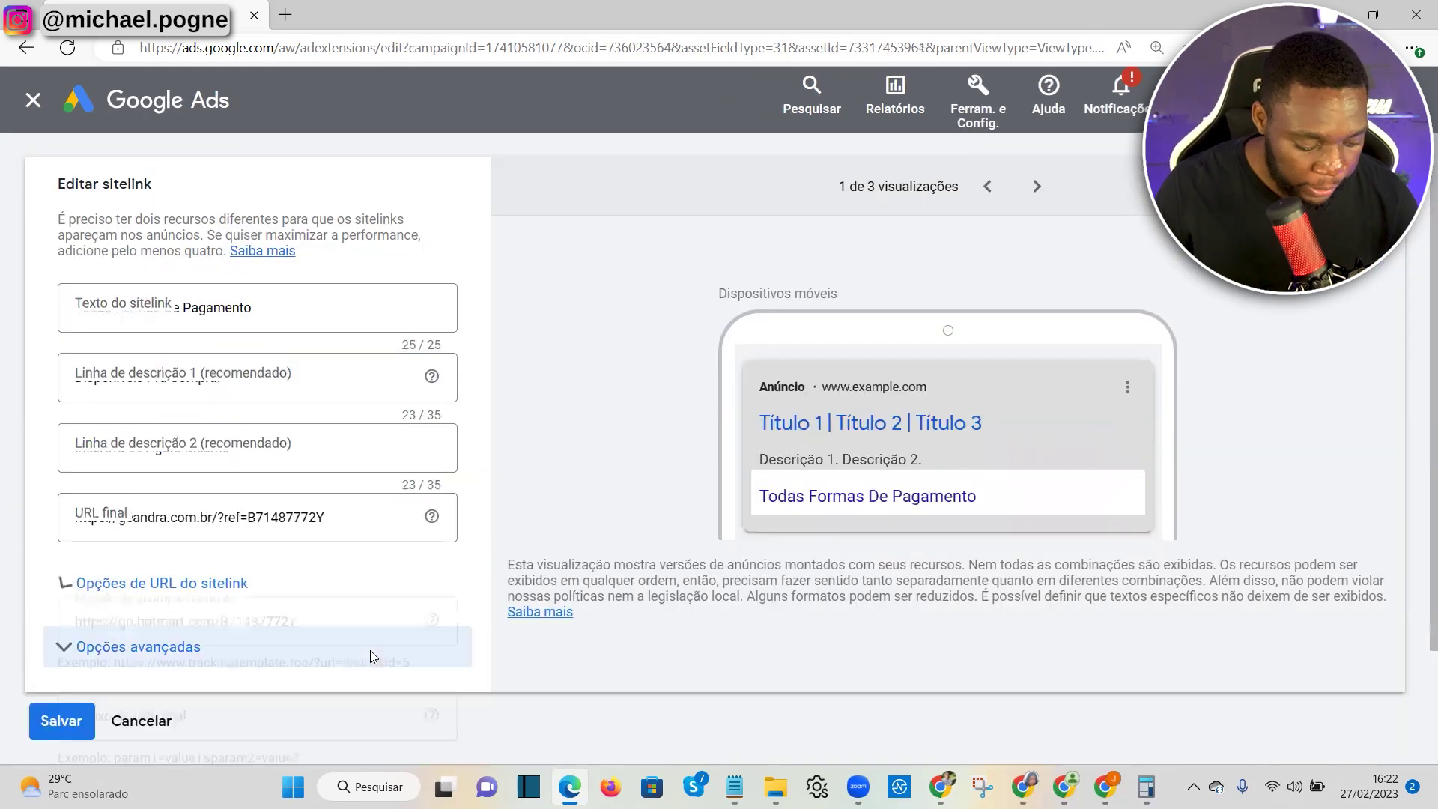
pyautogui.hotkey('alt', 'Tab')
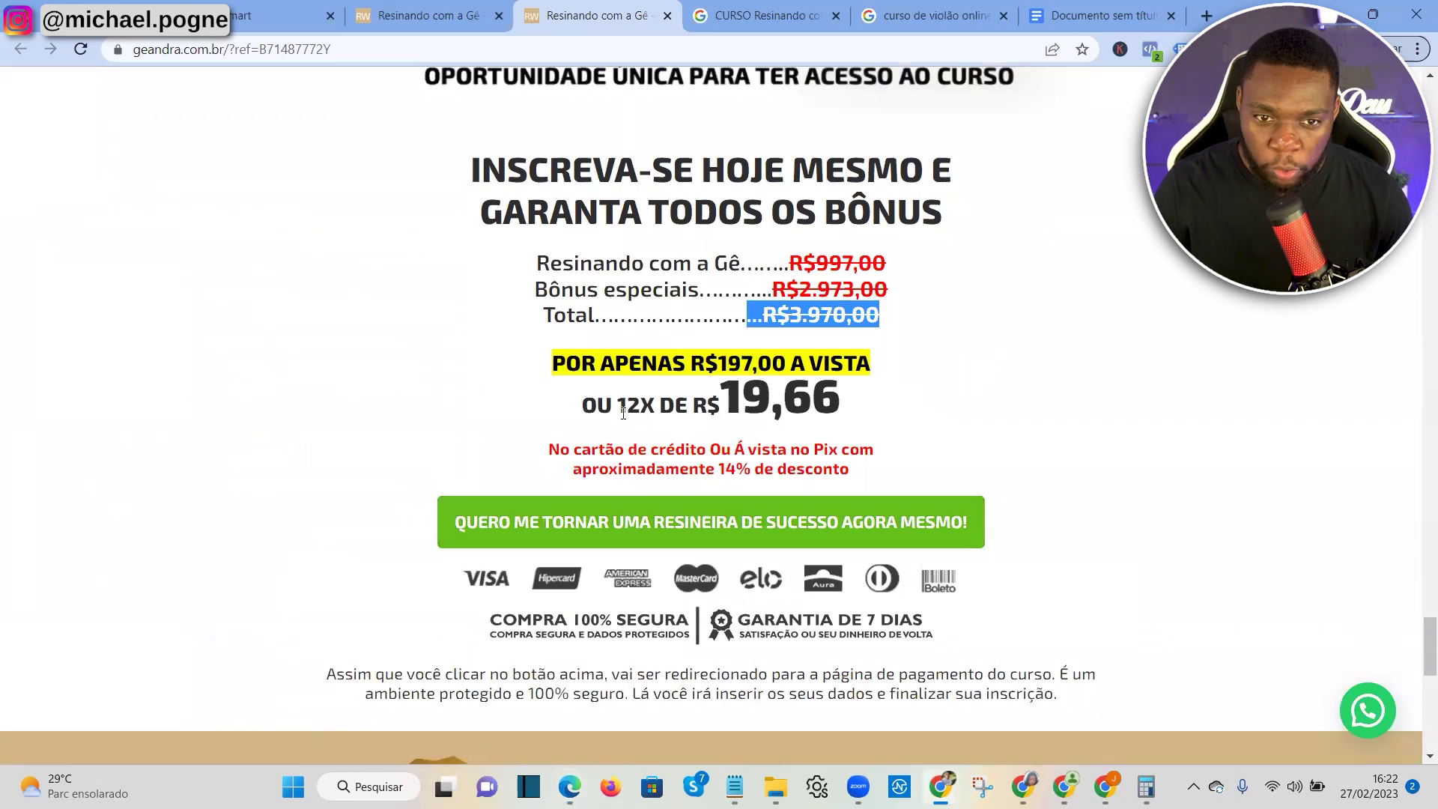
pyautogui.hotkey('alt', 'Tab')
pyautogui.write('Hoje Por')
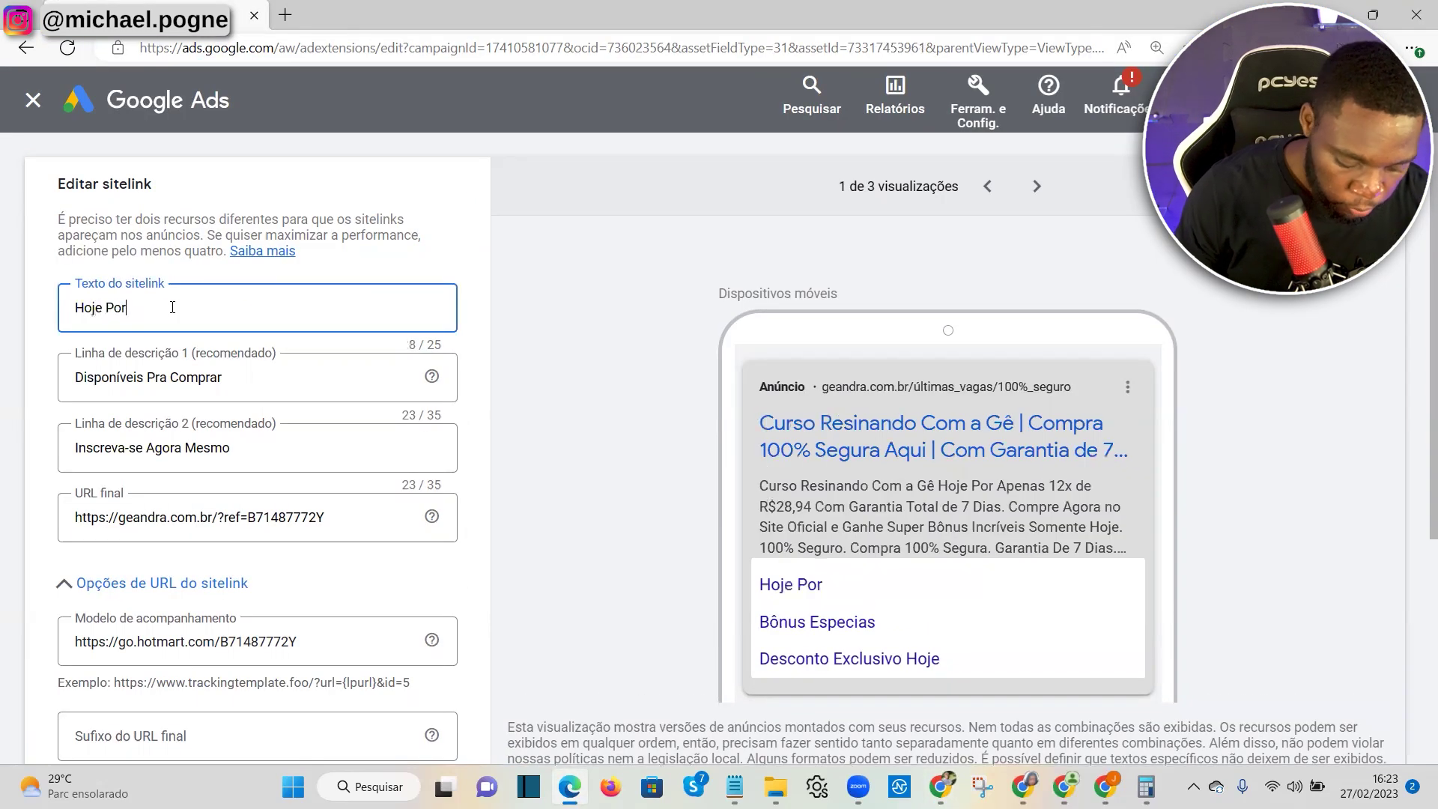
pyautogui.write(' Apenas')
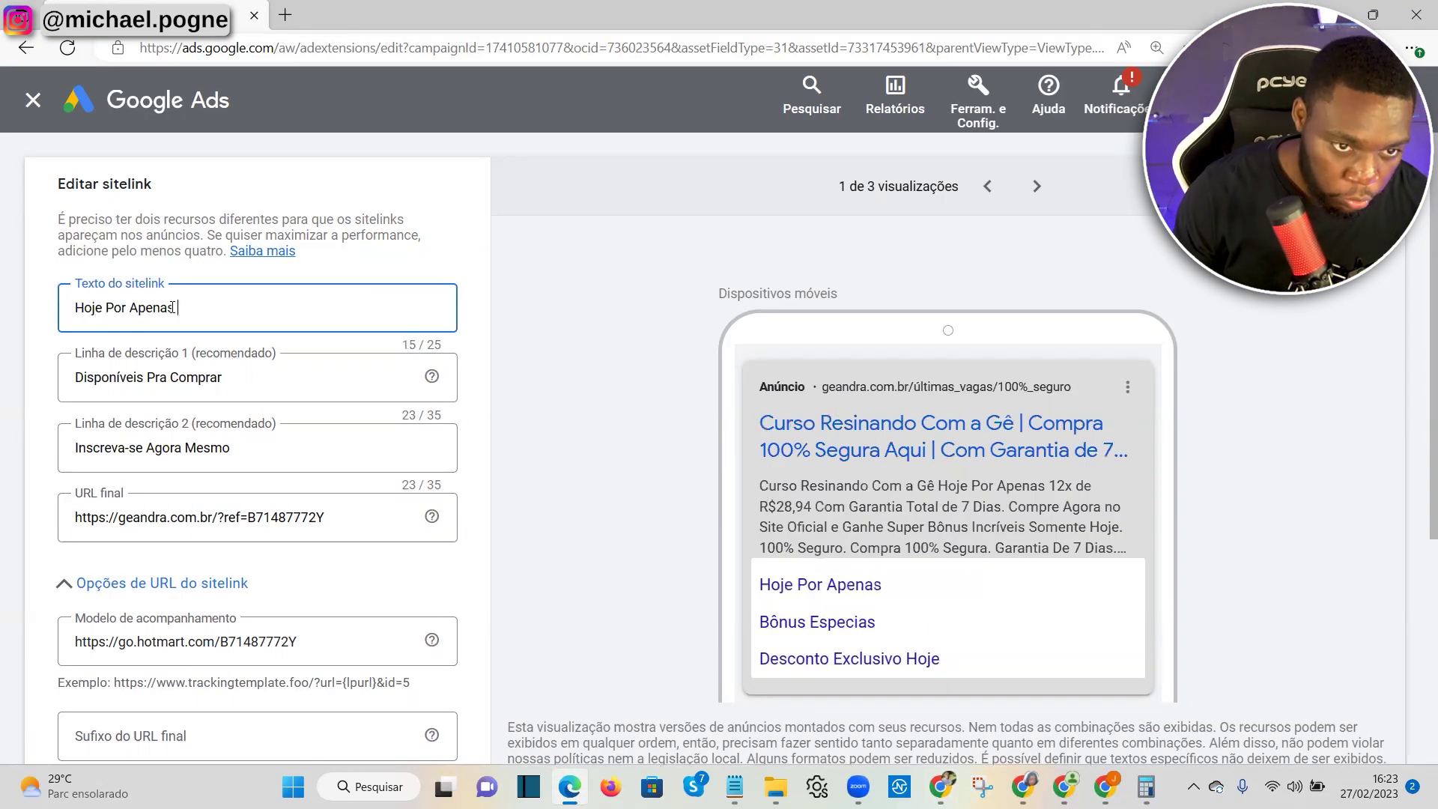
pyautogui.write(' R$197')
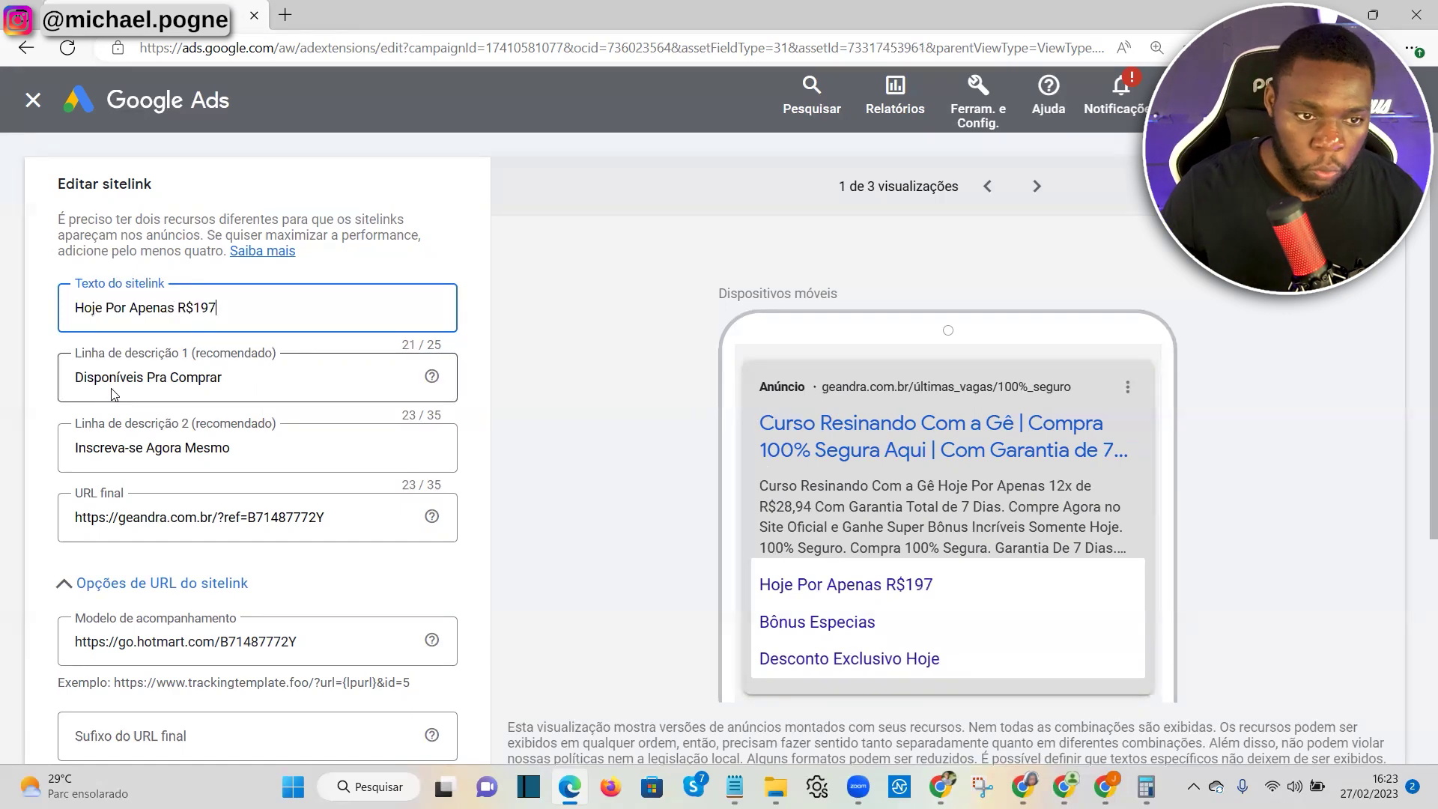
# Set description line 1 to "Ou em Até 12x De R$19,66 no Cartão", checking the installment price on the sales page in Chrome
pyautogui.press('Tab')
pyautogui.write('Ou em Até ')
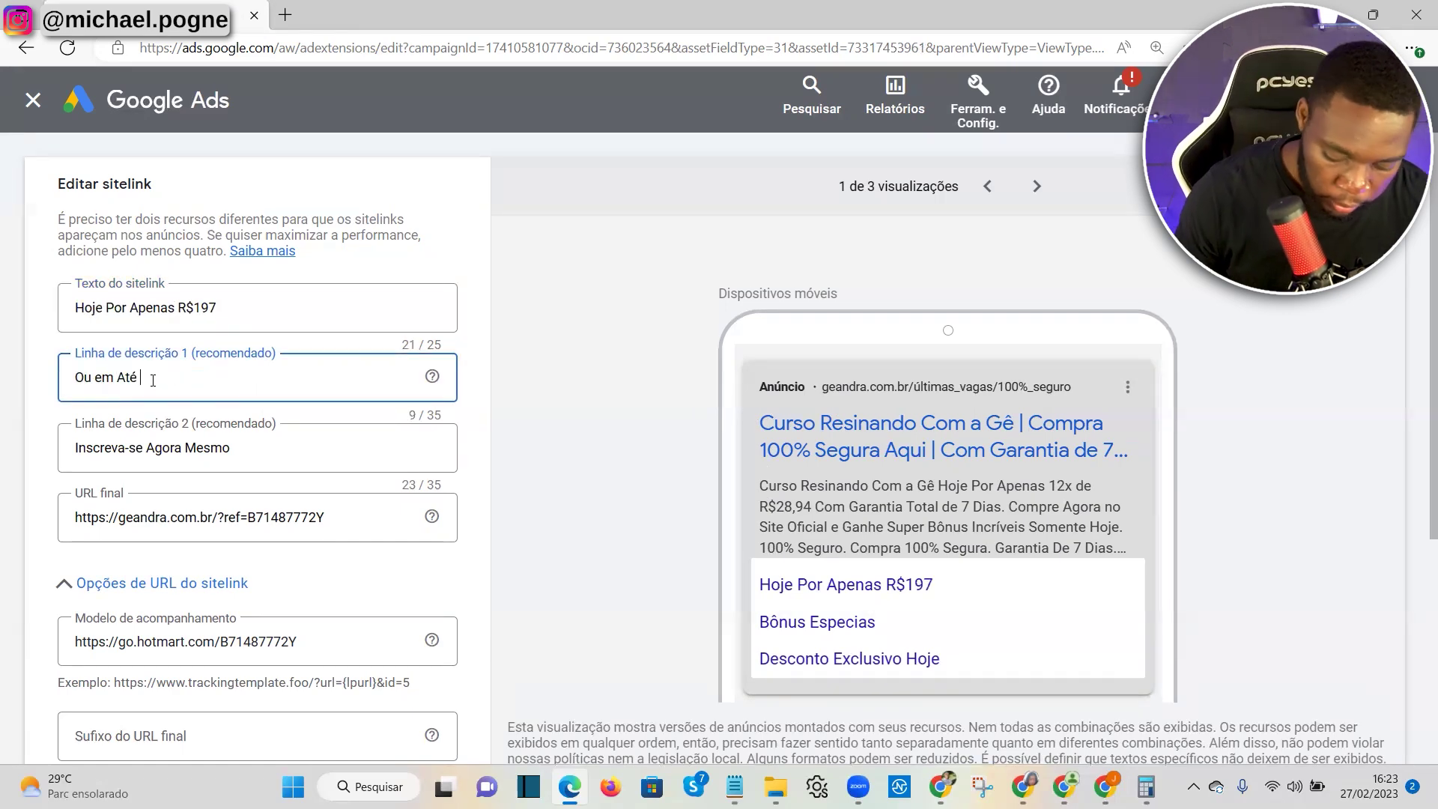
pyautogui.write('12x no Cartão')
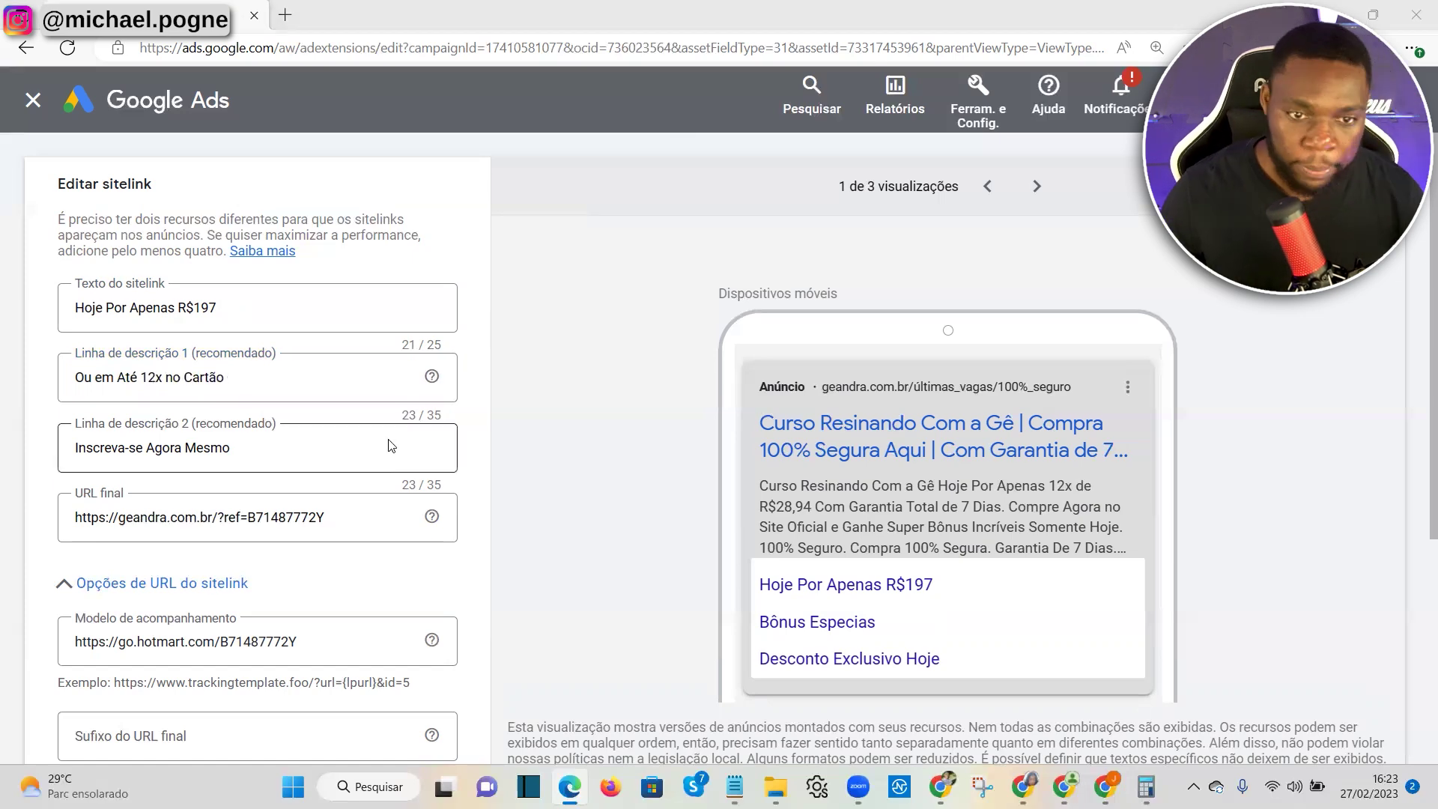
pyautogui.hotkey('alt', 'Tab')
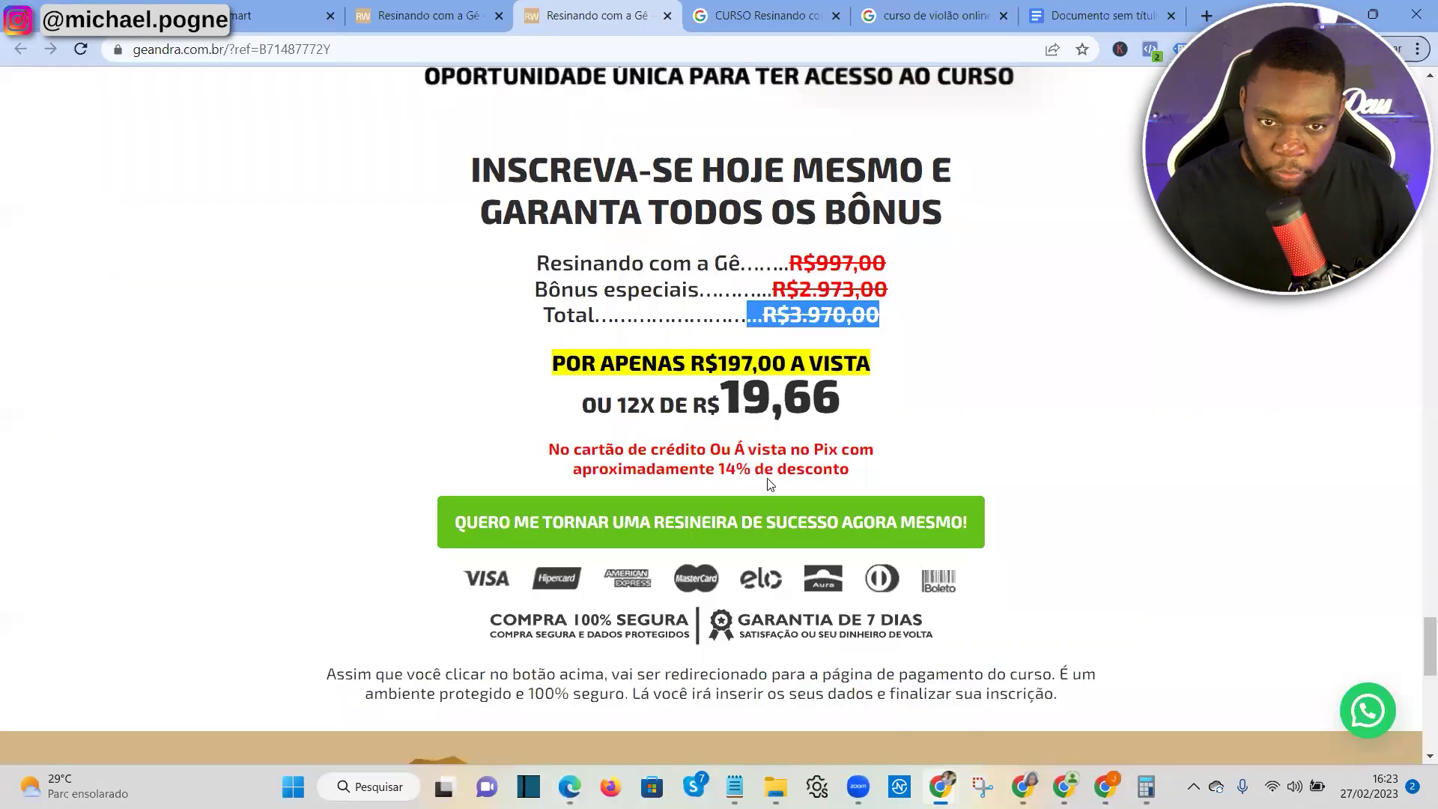
pyautogui.hotkey('alt', 'Tab')
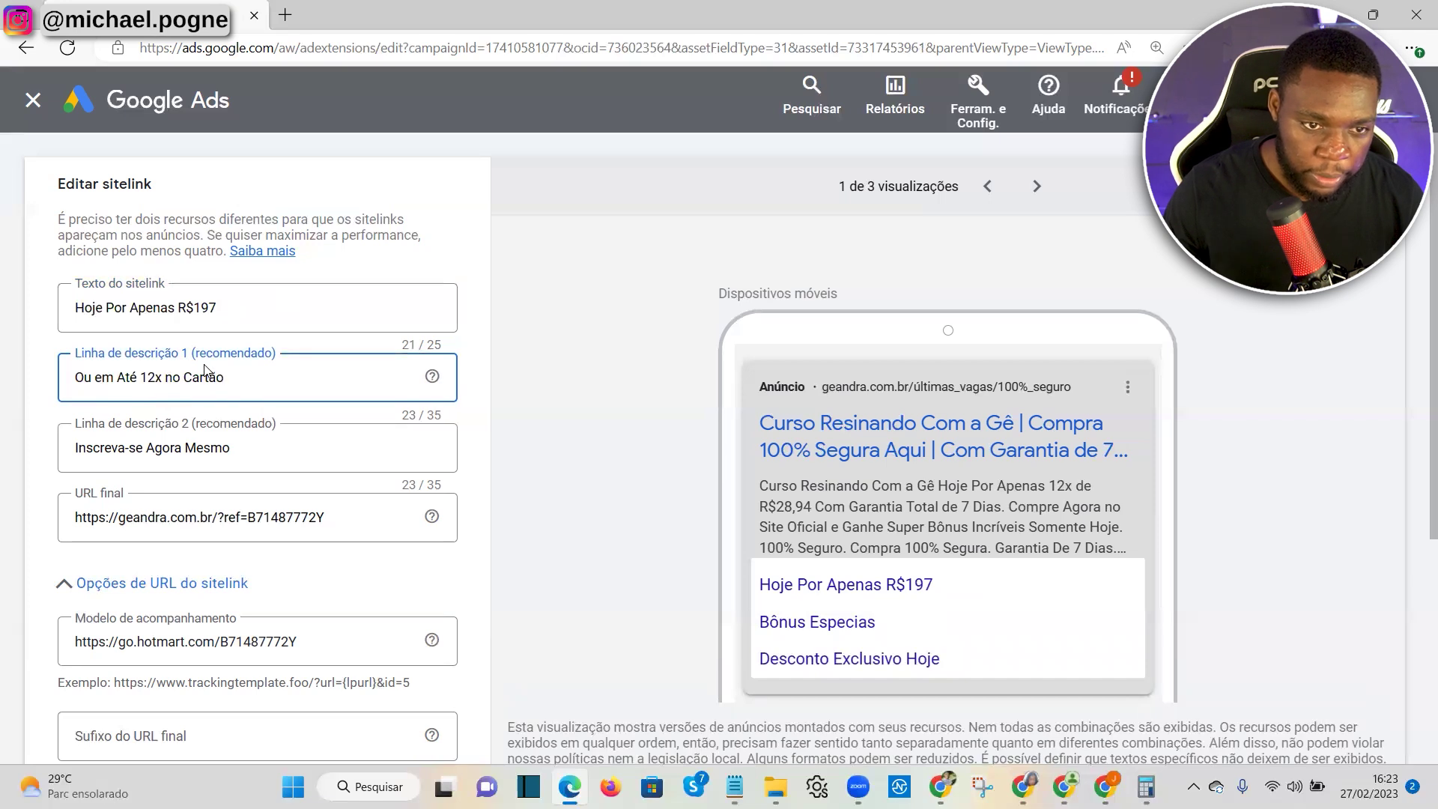
pyautogui.write('De R$19 ')
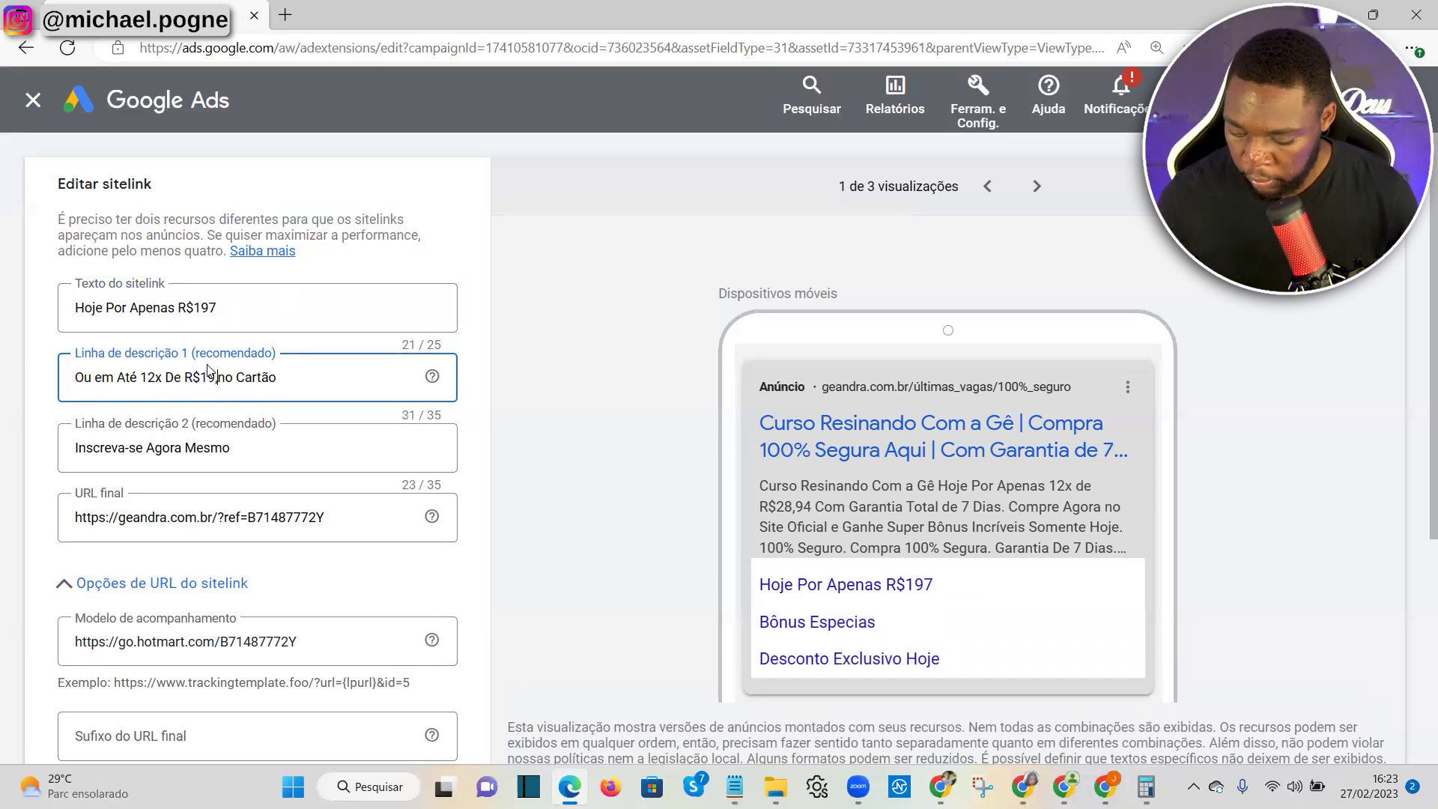
pyautogui.write(',66')
# Replace description line 2 with "No cartão de crédito" copied from the sales page in Chrome
pyautogui.tripleClick(212, 447)
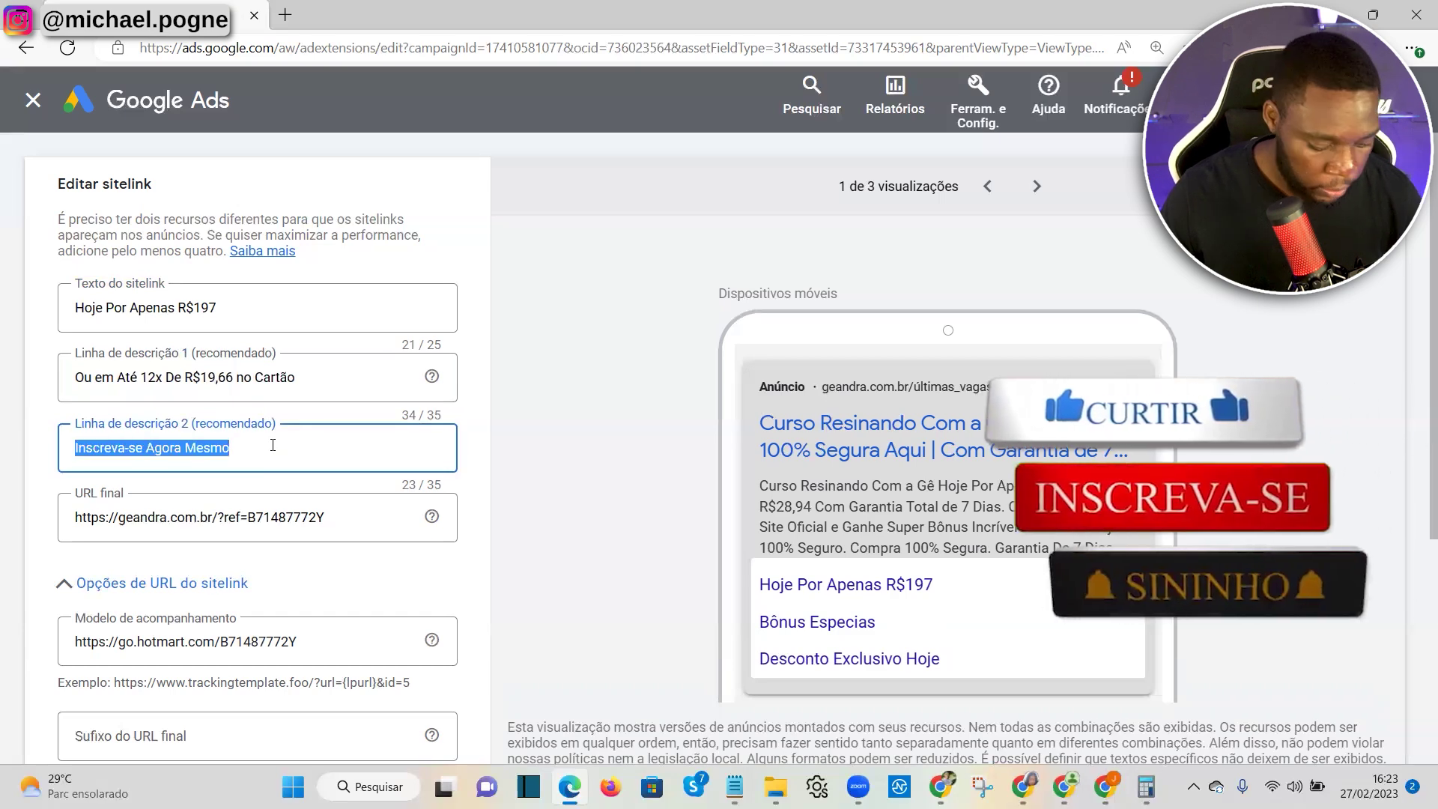
pyautogui.hotkey('alt', 'Tab')
pyautogui.moveTo(549, 450); pyautogui.dragTo(705, 450)
pyautogui.hotkey('ctrl', 'c')
pyautogui.hotkey('alt', 'Tab')
pyautogui.rightClick(195, 447)
pyautogui.click(260, 307)
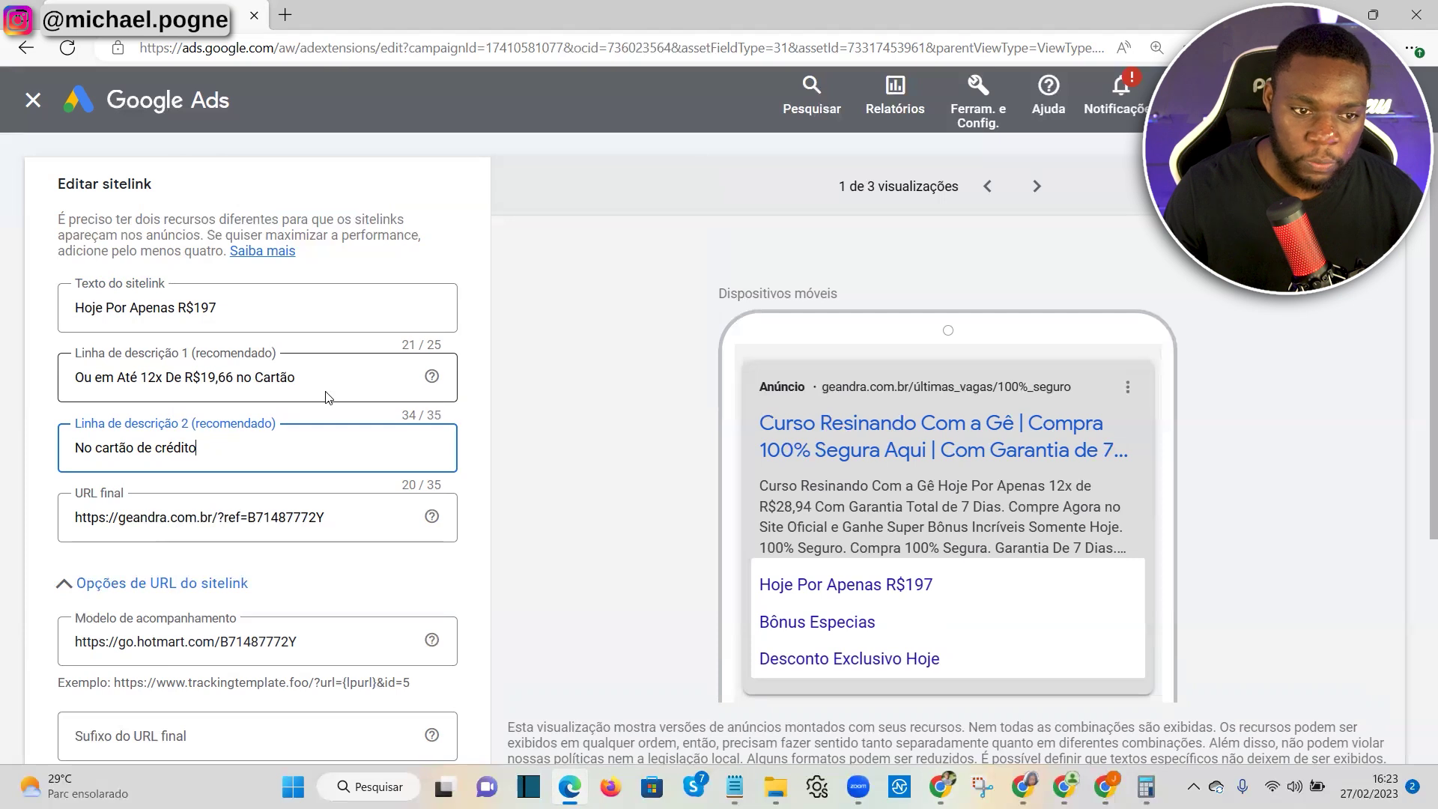
# Remove "no Cartão" from description line 1 and save the Hoje Por Apenas R$197 sitelink
pyautogui.moveTo(240, 376); pyautogui.dragTo(359, 372)
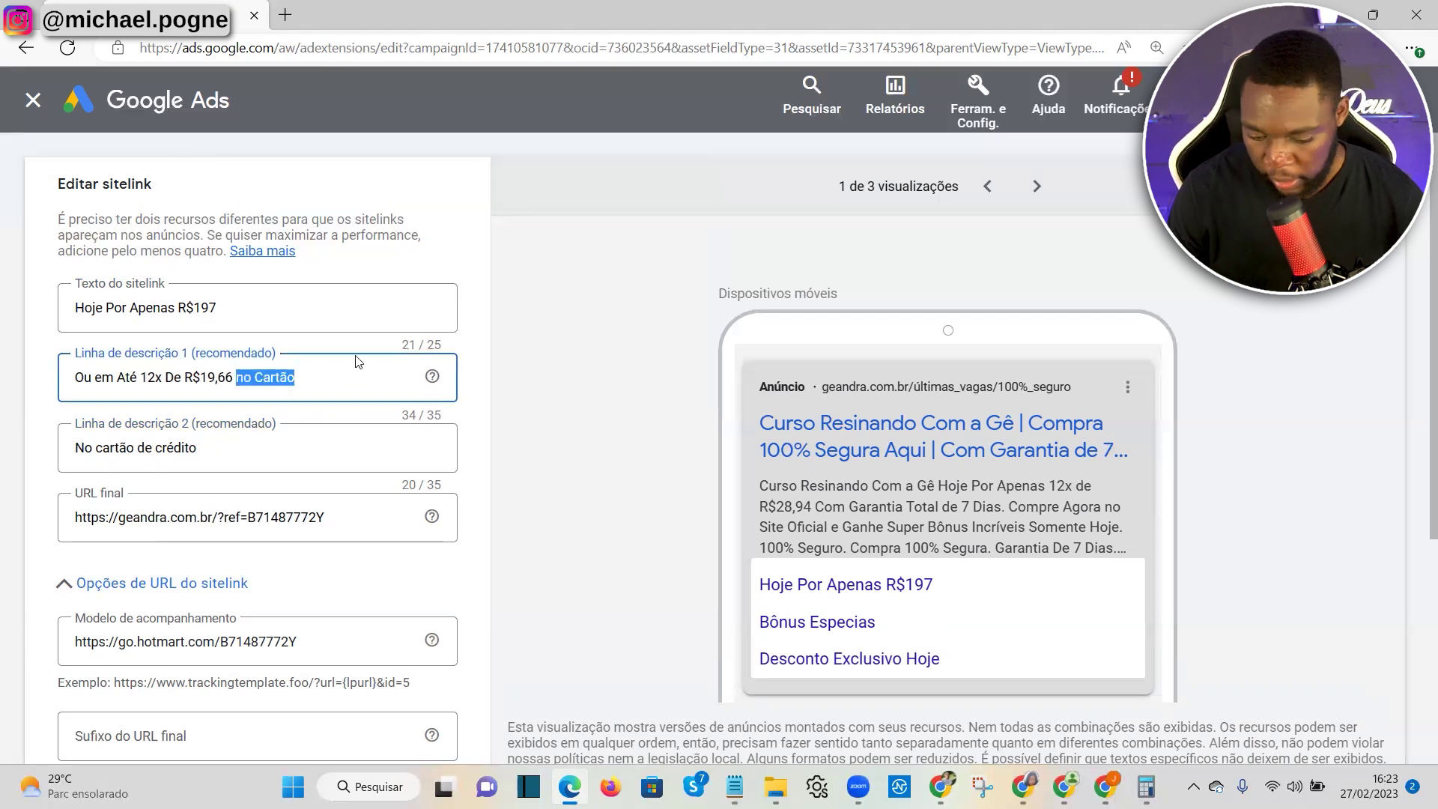
pyautogui.press('BackSpace')
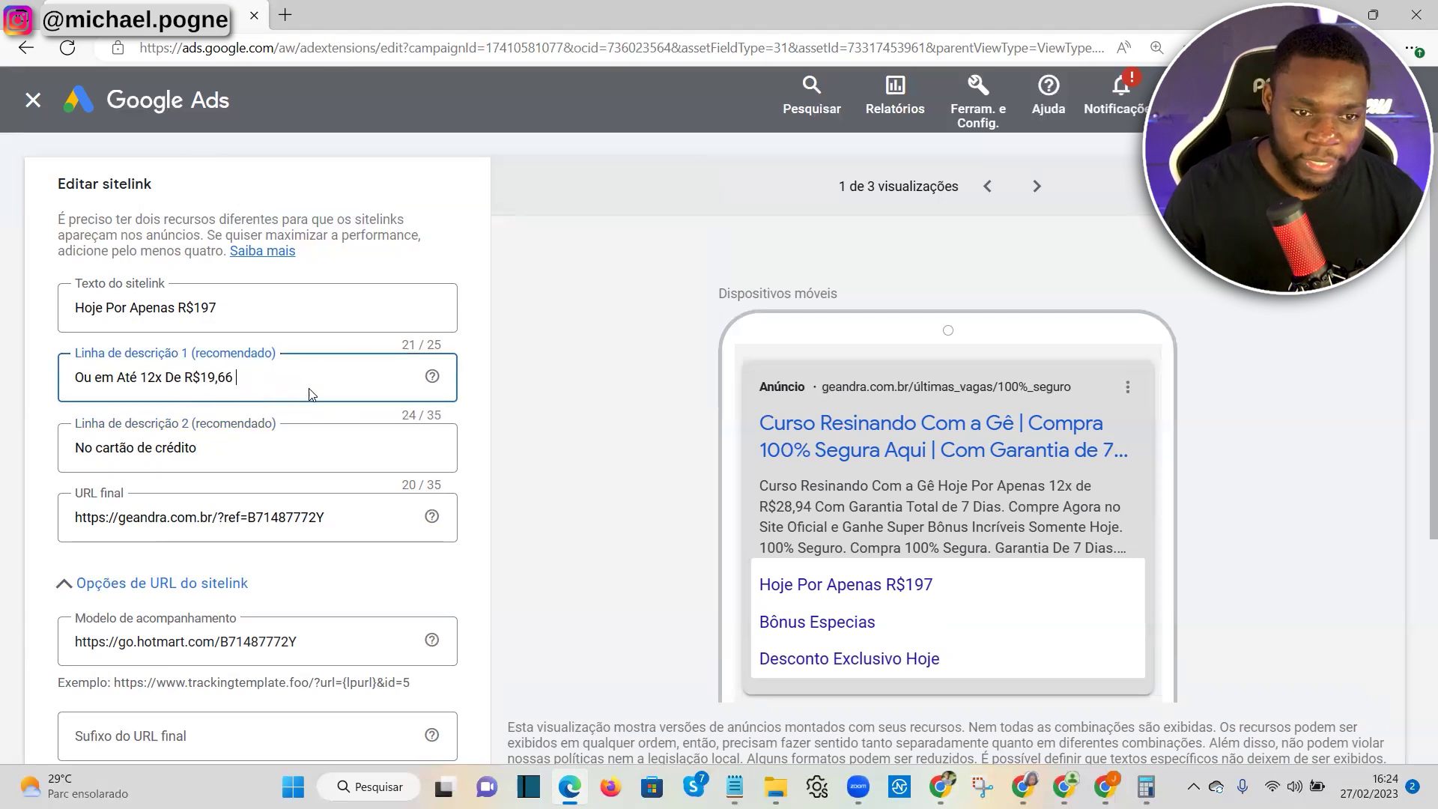
pyautogui.moveTo(96, 451); pyautogui.dragTo(315, 455)
pyautogui.scroll(-4, 221, 599)
pyautogui.click(58, 678)
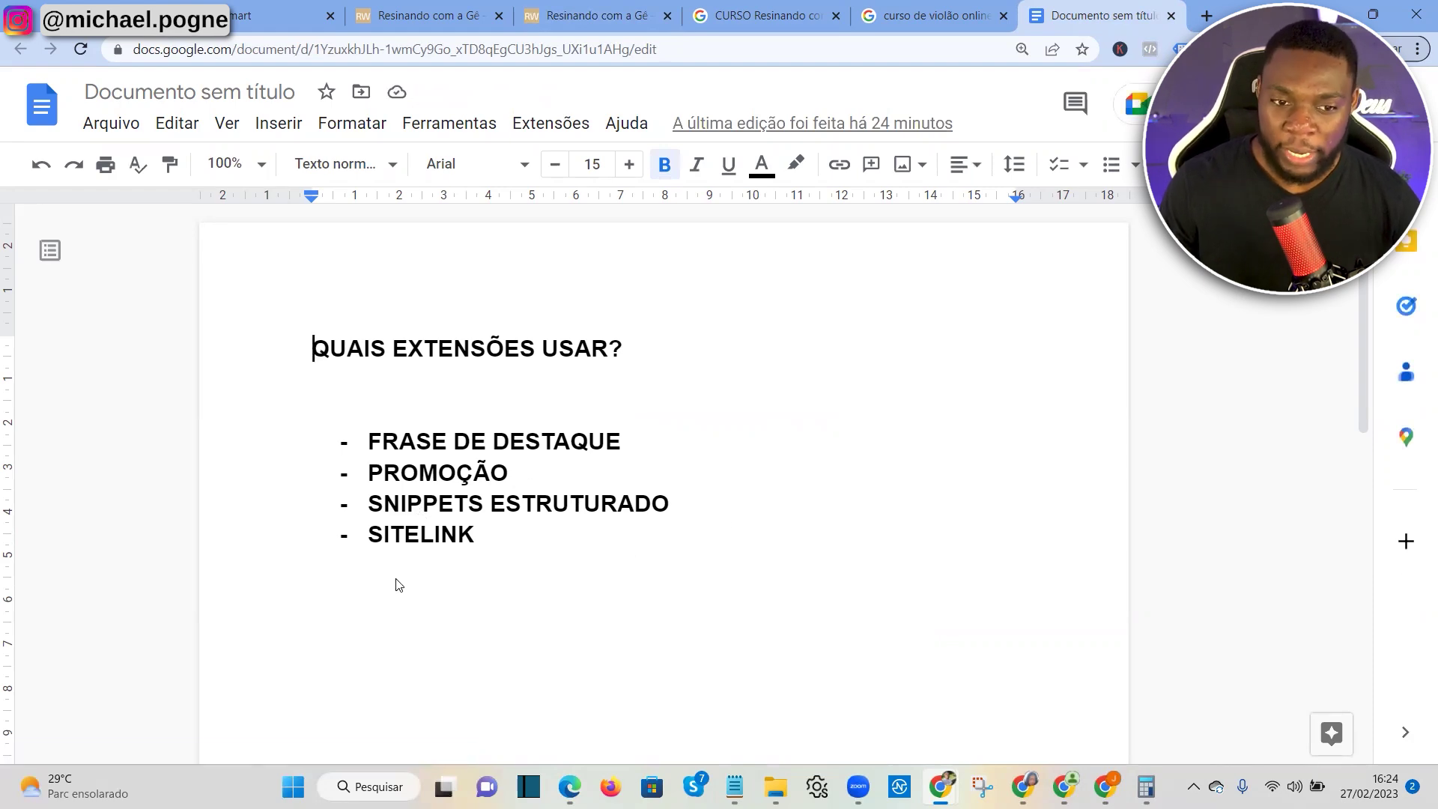
# Return to Google Ads, open the campaign's responsive search ad for editing and show its desktop preview
pyautogui.hotkey('alt', 'Tab')
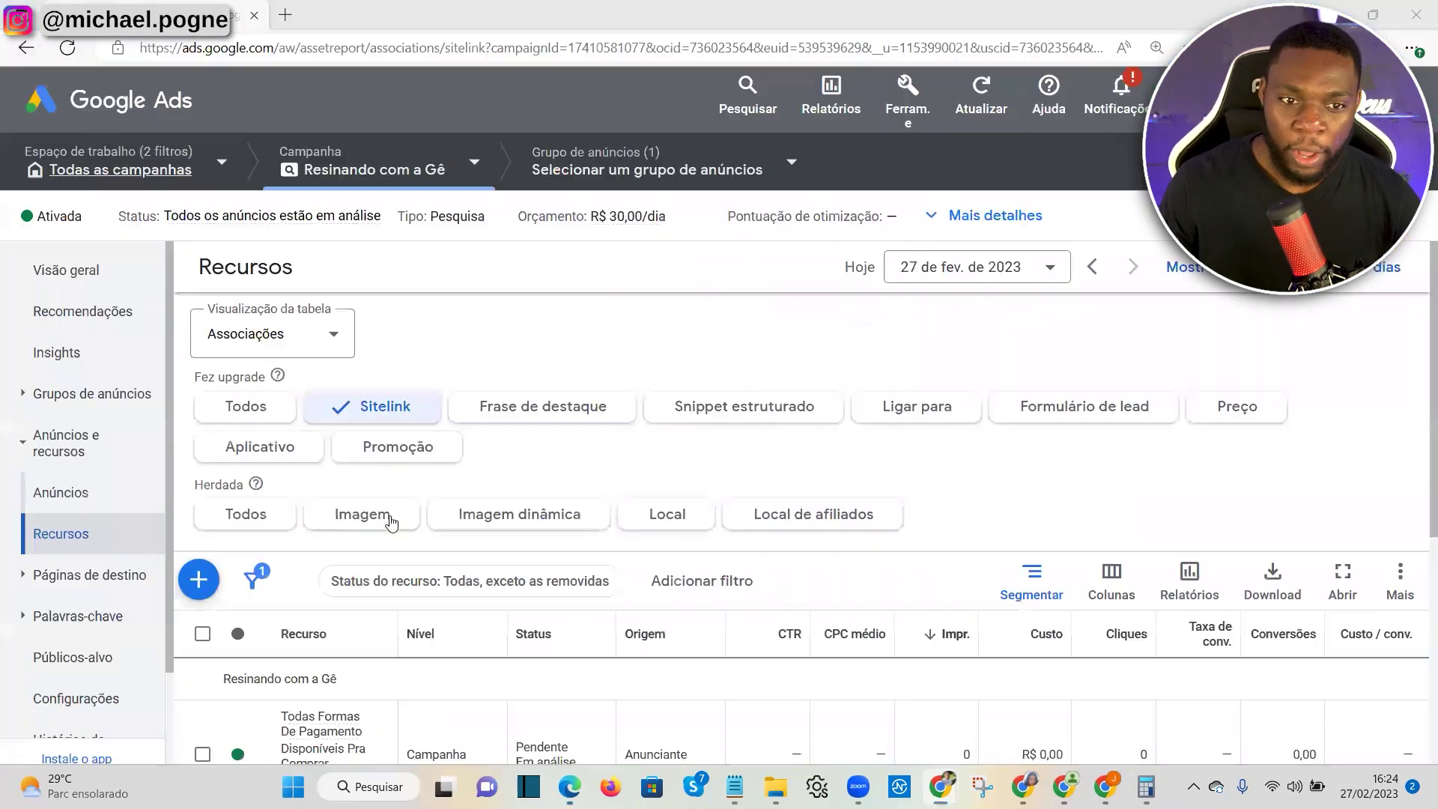
pyautogui.click(72, 494)
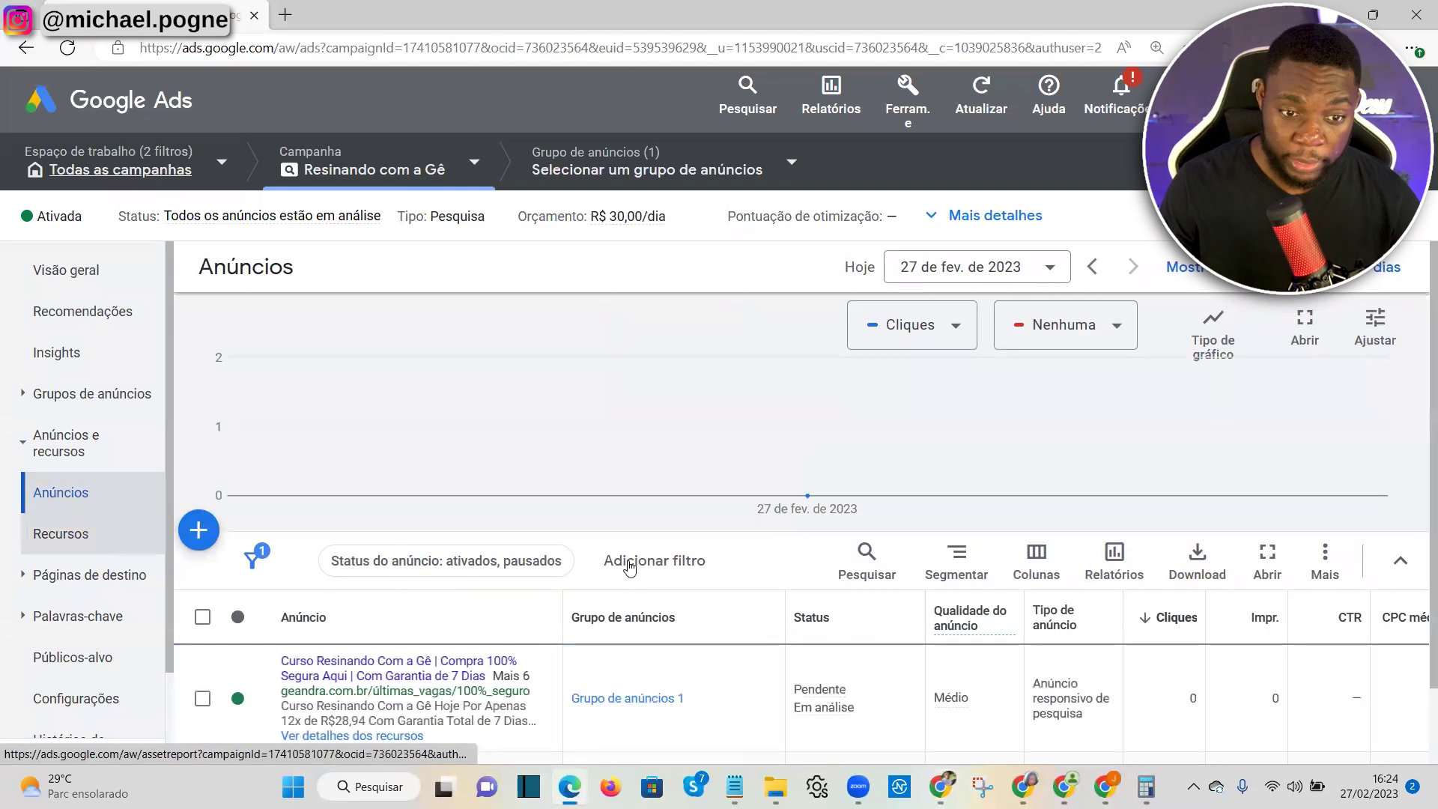
pyautogui.click(557, 692)
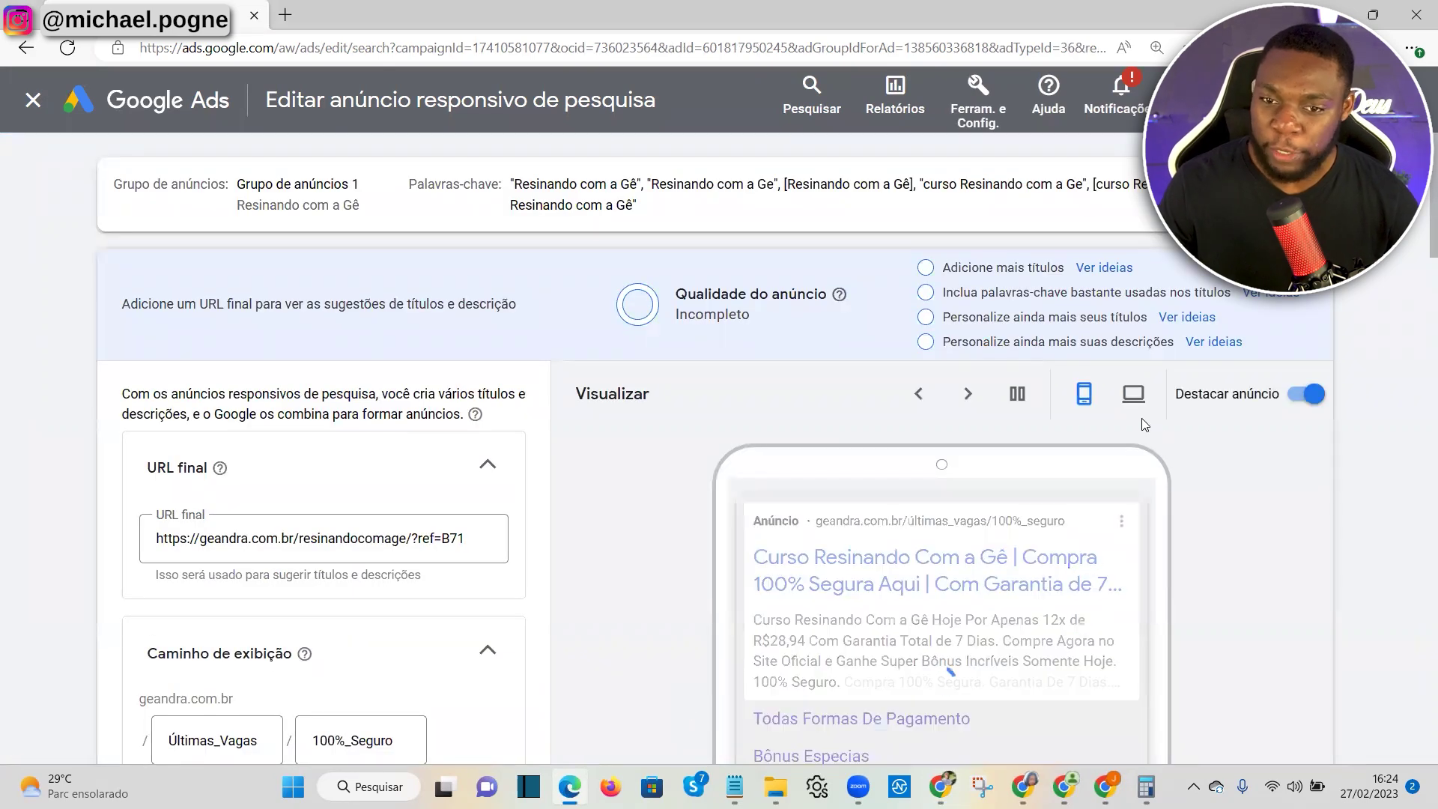
pyautogui.click(1133, 393)
pyautogui.scroll(-2, 1248, 433)
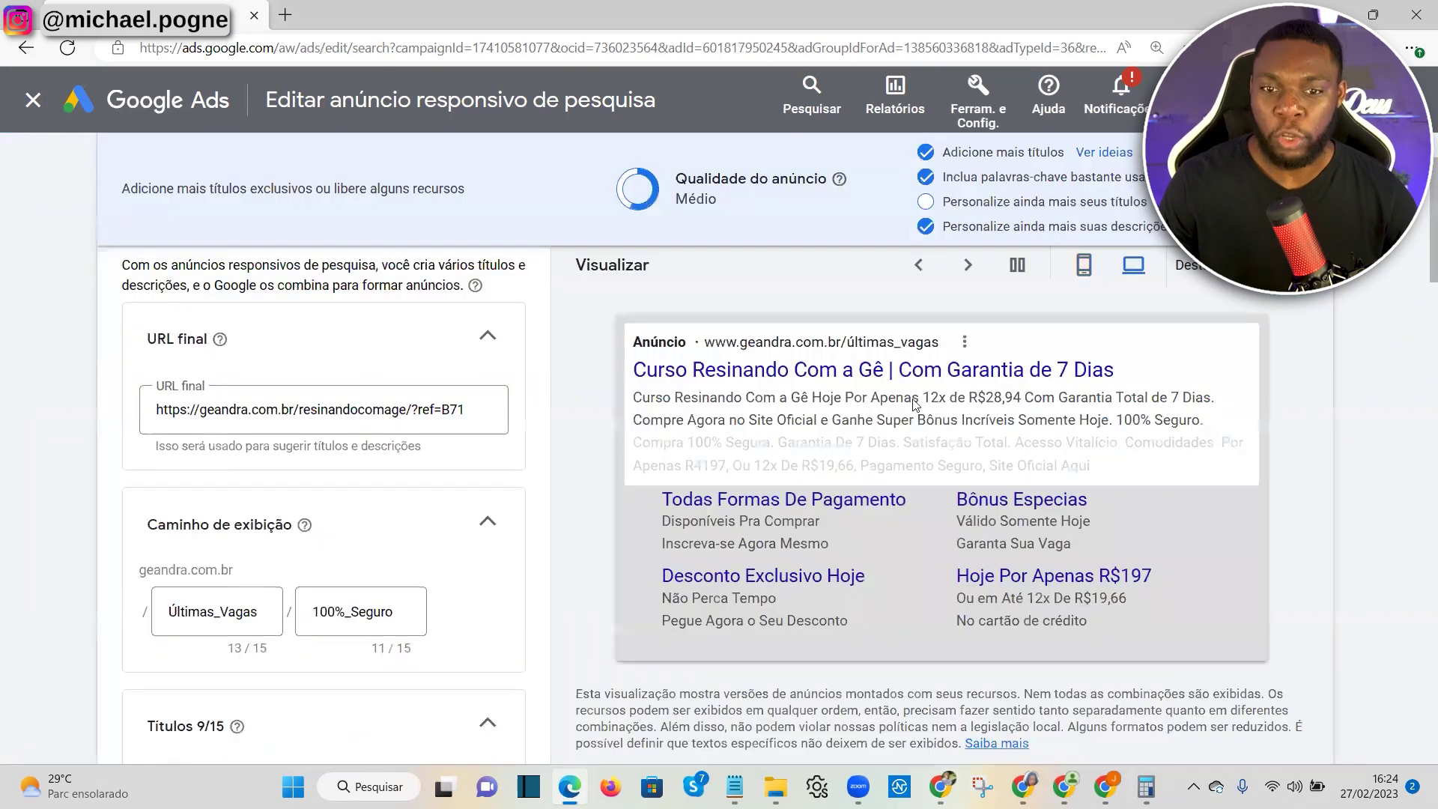
# Compare the previewed ad and its sitelinks with the top ad for "curso de violão online" in Google results in Chrome
pyautogui.moveTo(613, 337); pyautogui.dragTo(1249, 622)
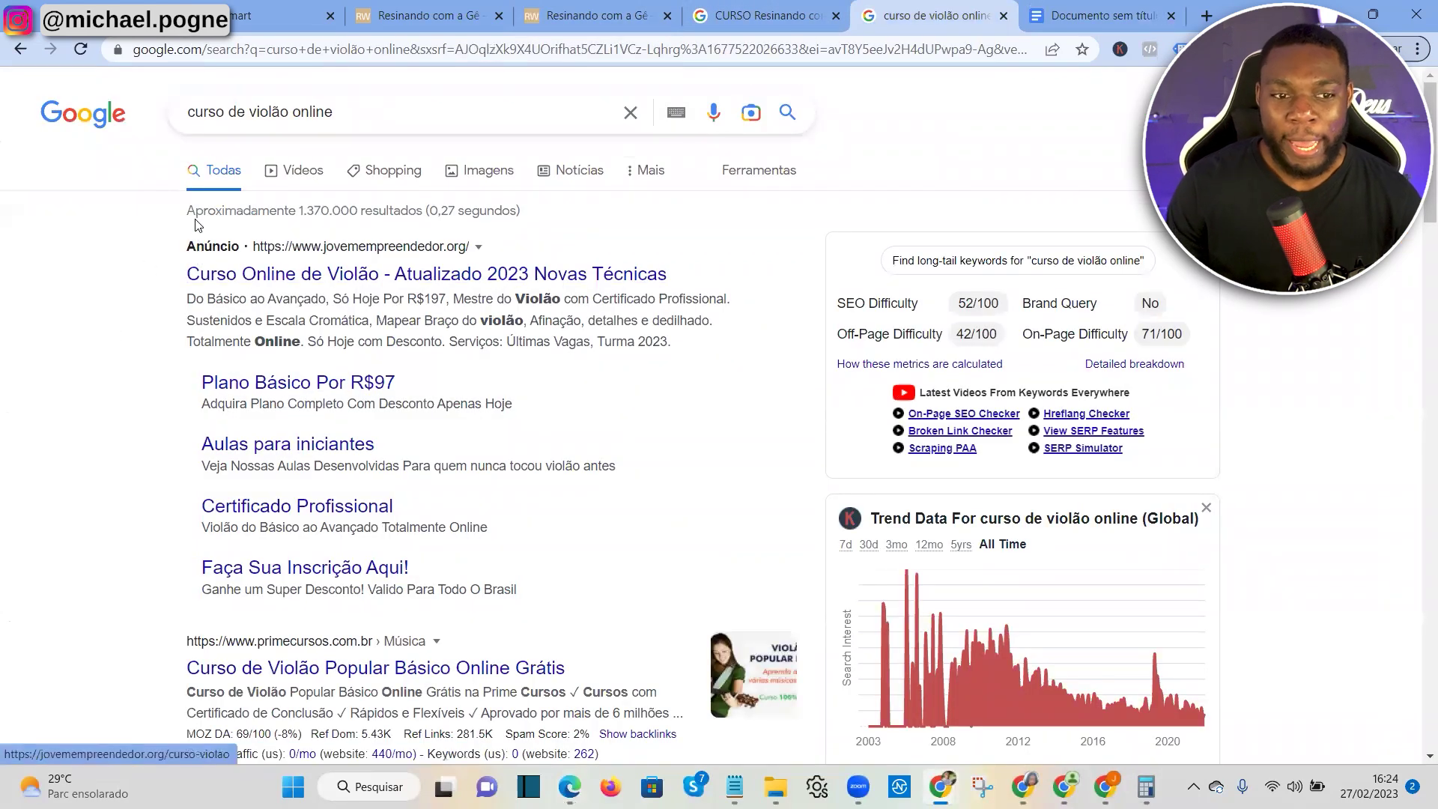
pyautogui.moveTo(145, 199); pyautogui.dragTo(700, 577)
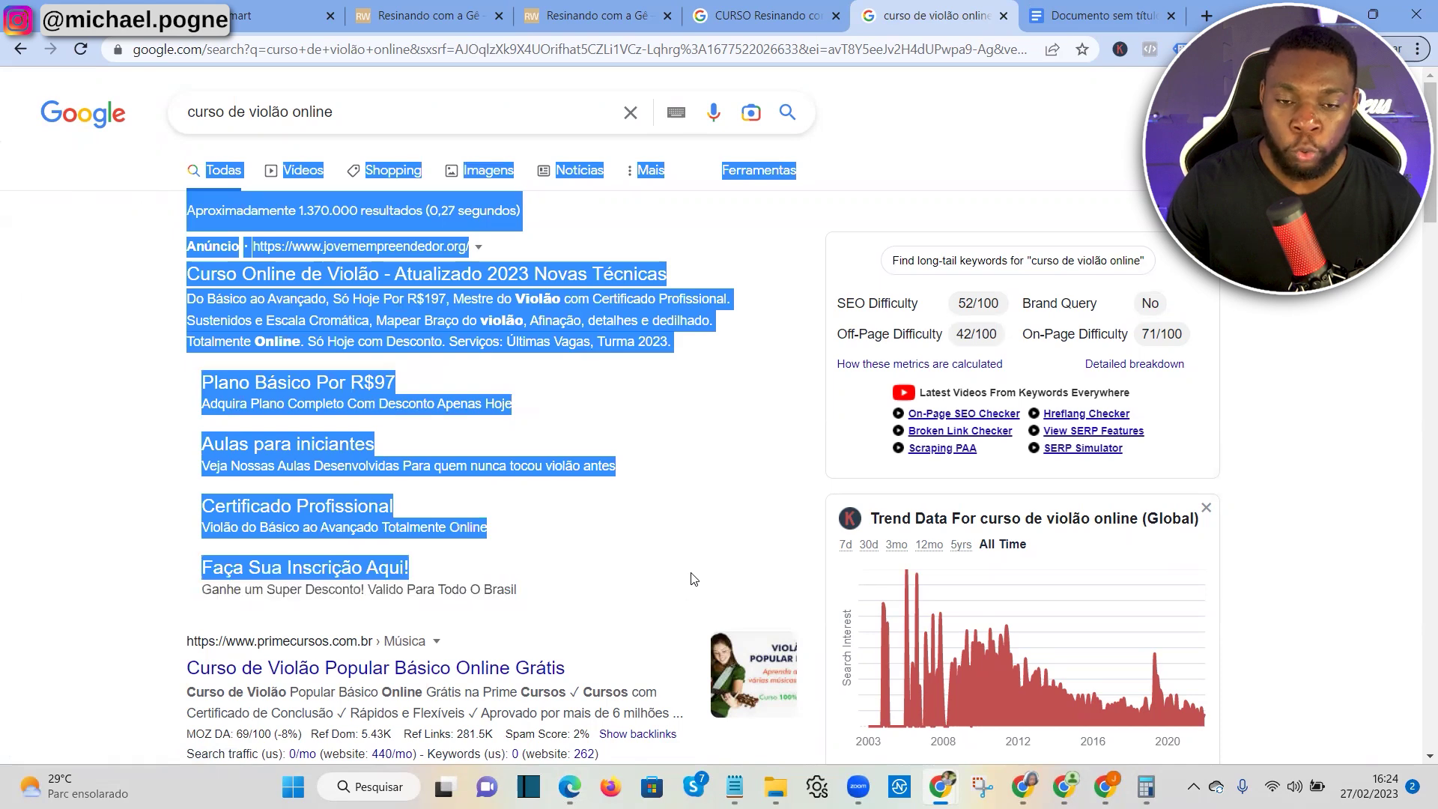
pyautogui.click(84, 485)
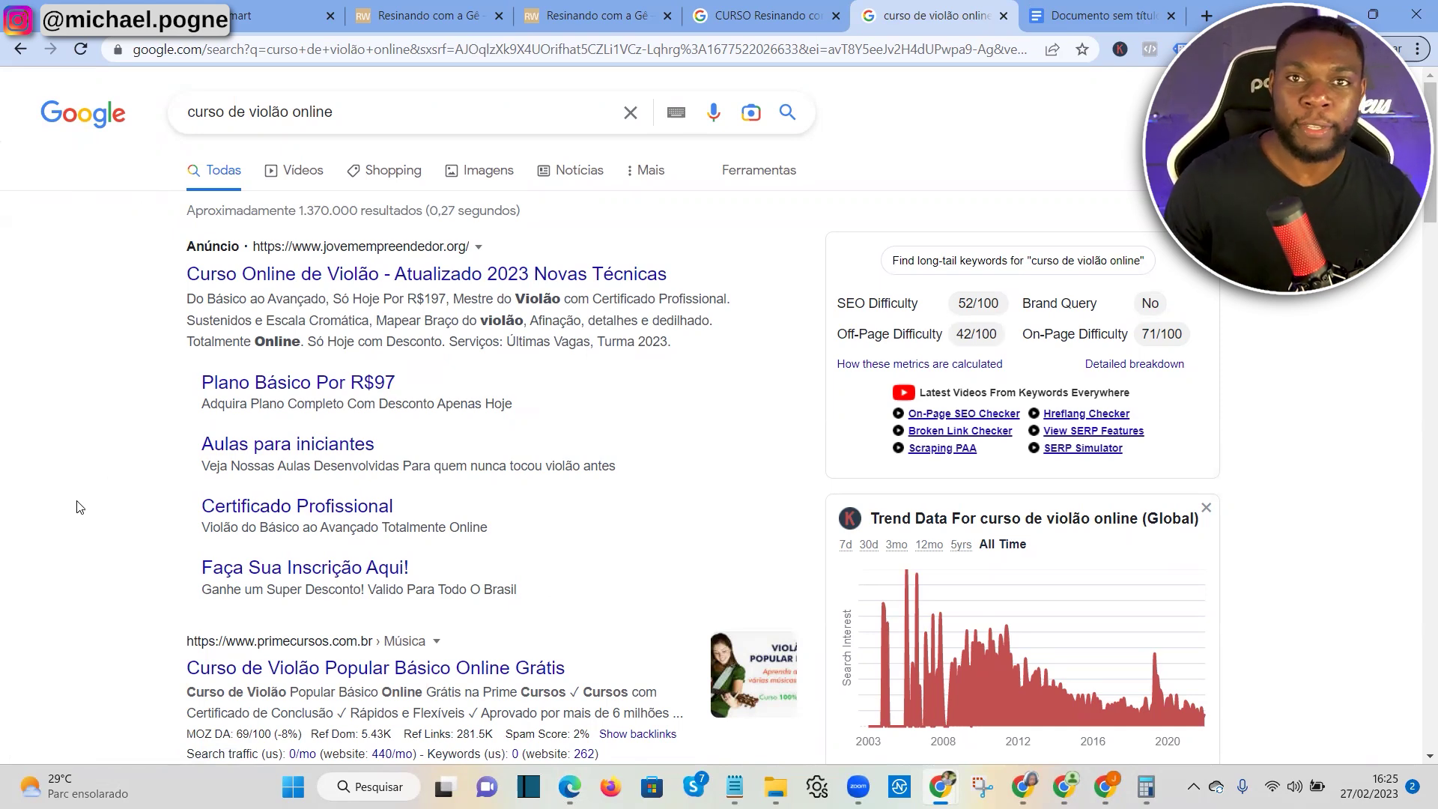
# Return to Google Ads and pause the desktop ad preview on the variant with callouts, structured snippet and four sitelinks
pyautogui.hotkey('alt', 'Tab')
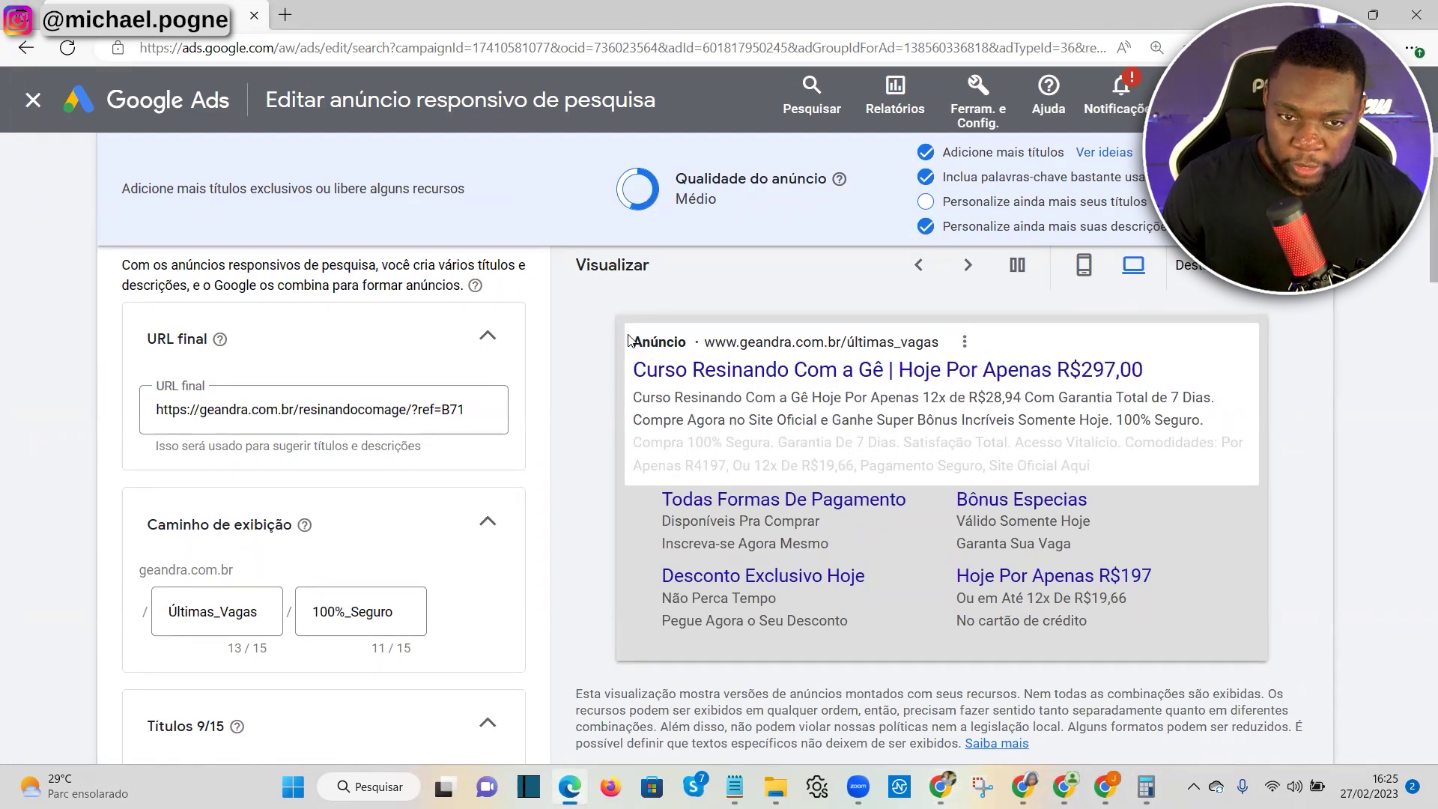
pyautogui.moveTo(630, 340); pyautogui.dragTo(1225, 422)
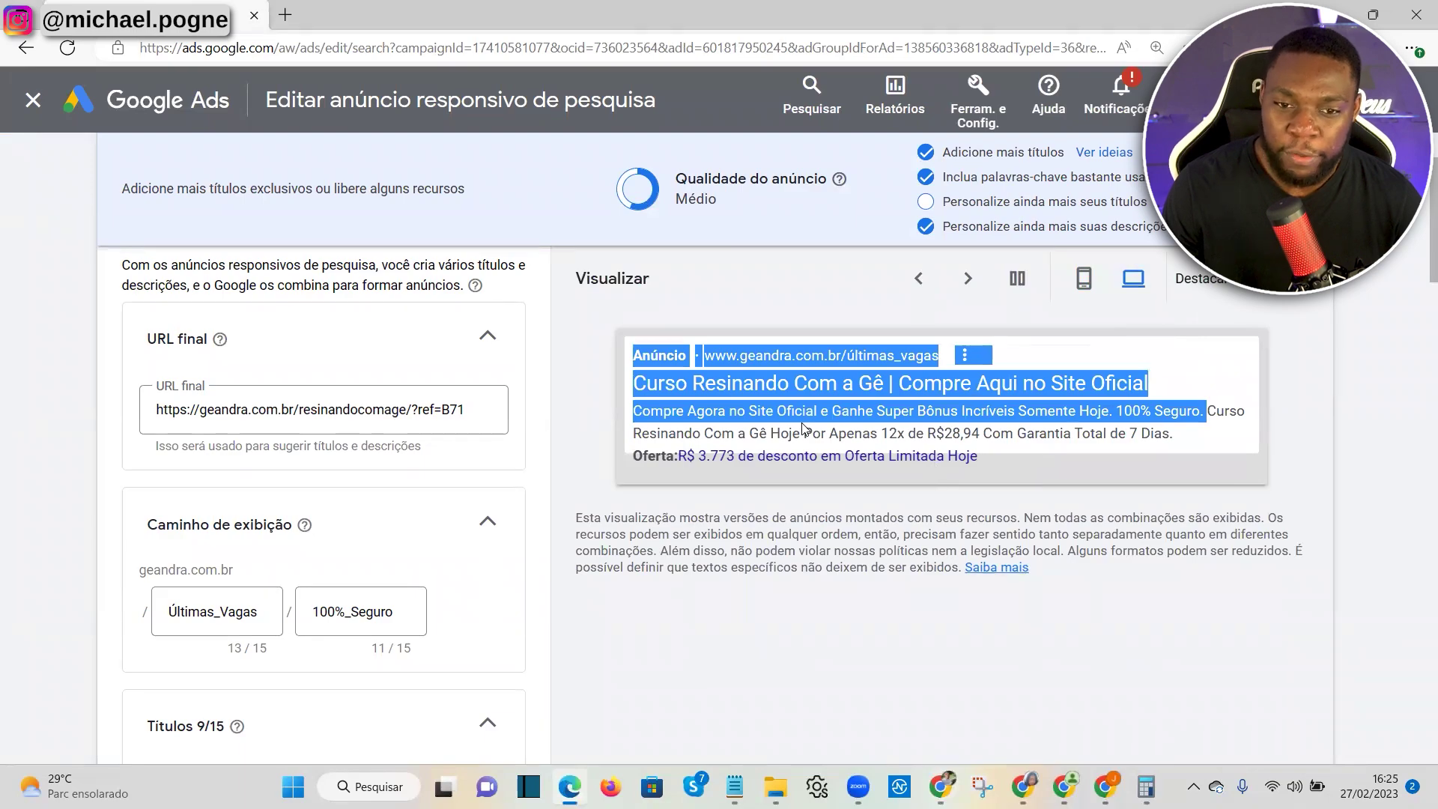
pyautogui.scroll(2, 524, 584)
pyautogui.scroll(-2, 932, 482)
pyautogui.scroll(2, 958, 484)
pyautogui.scroll(-3, 957, 483)
pyautogui.scroll(2, 906, 424)
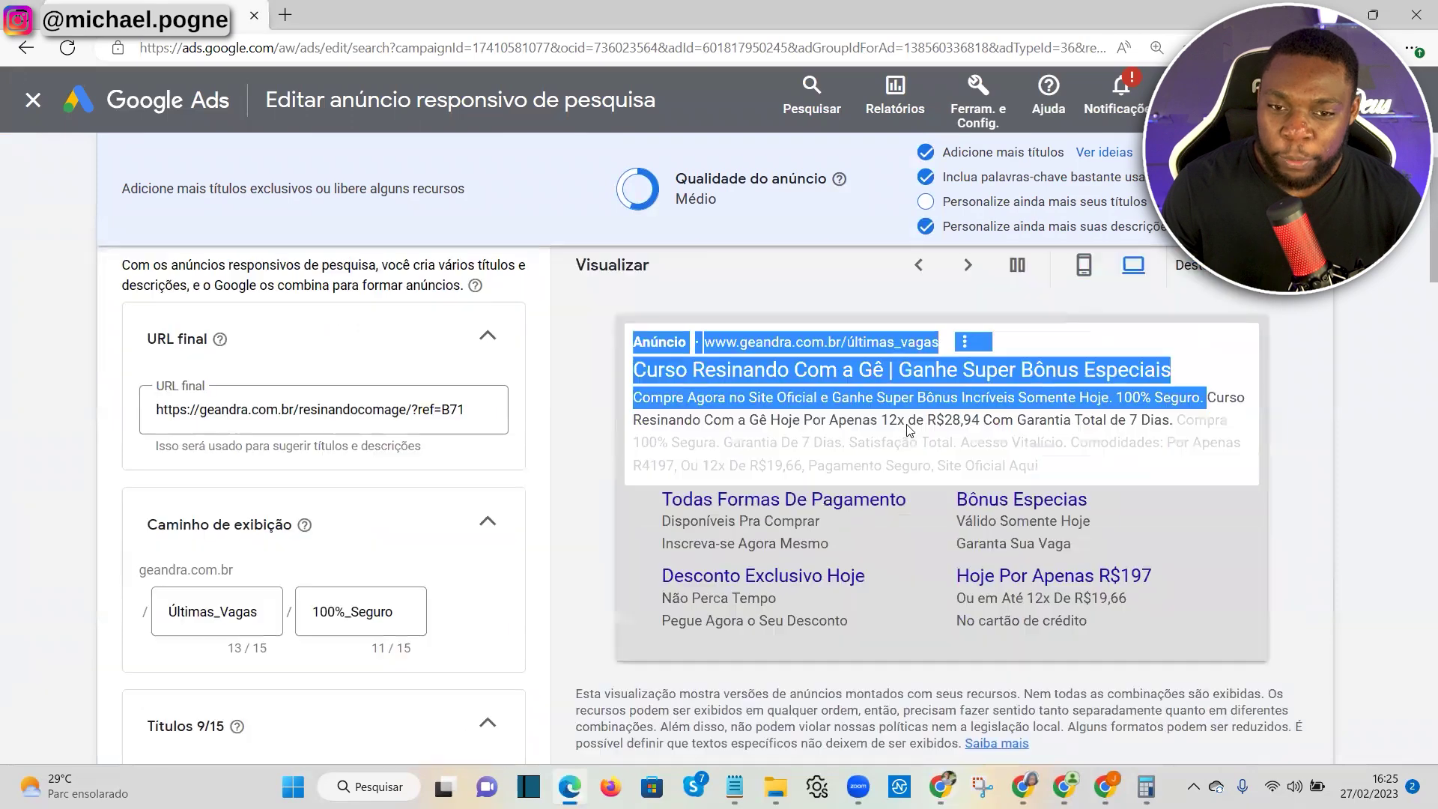
pyautogui.click(1016, 266)
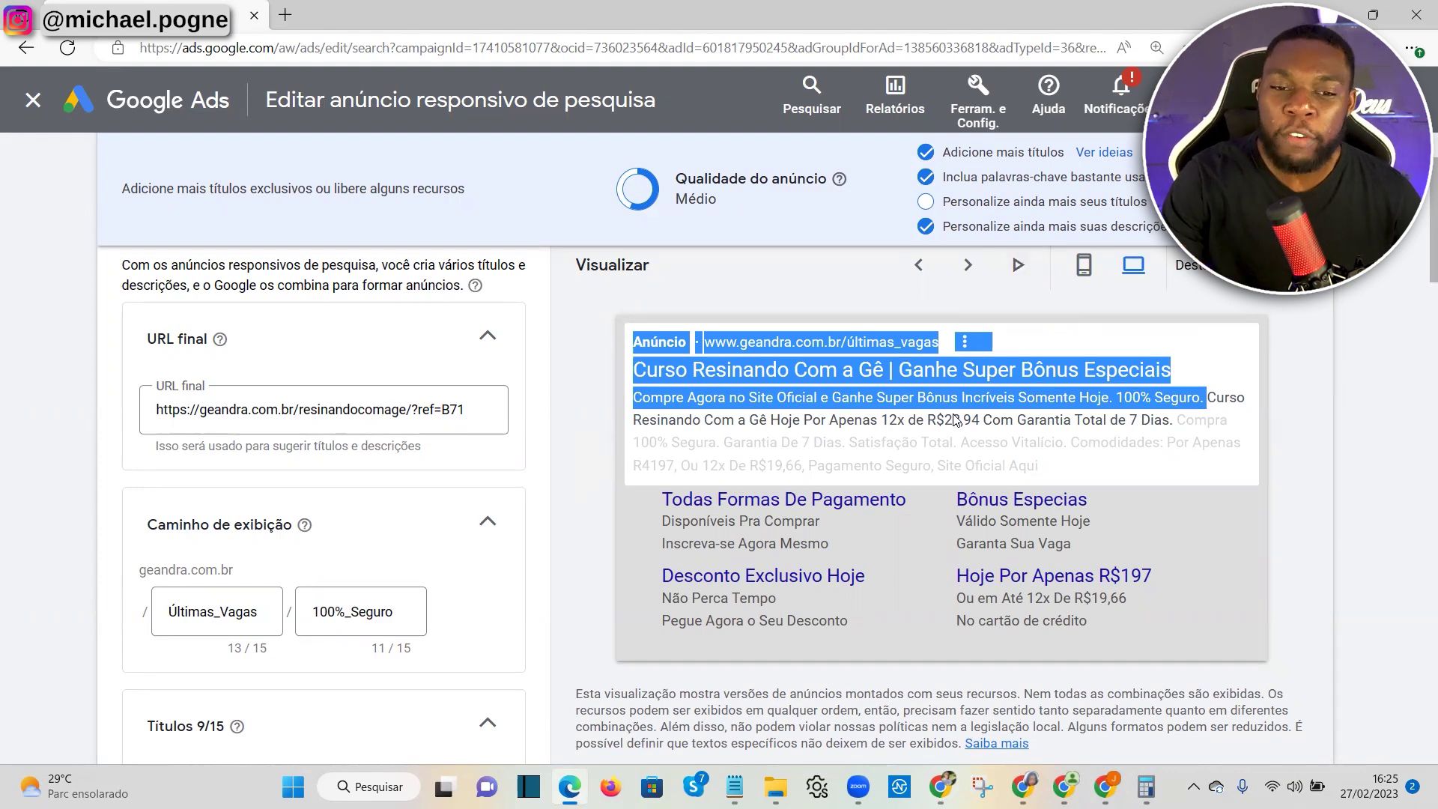
# Review the paused preview's headline, descriptions, callouts, structured snippet values and four sitelinks
pyautogui.hotkey('alt', 'Tab')
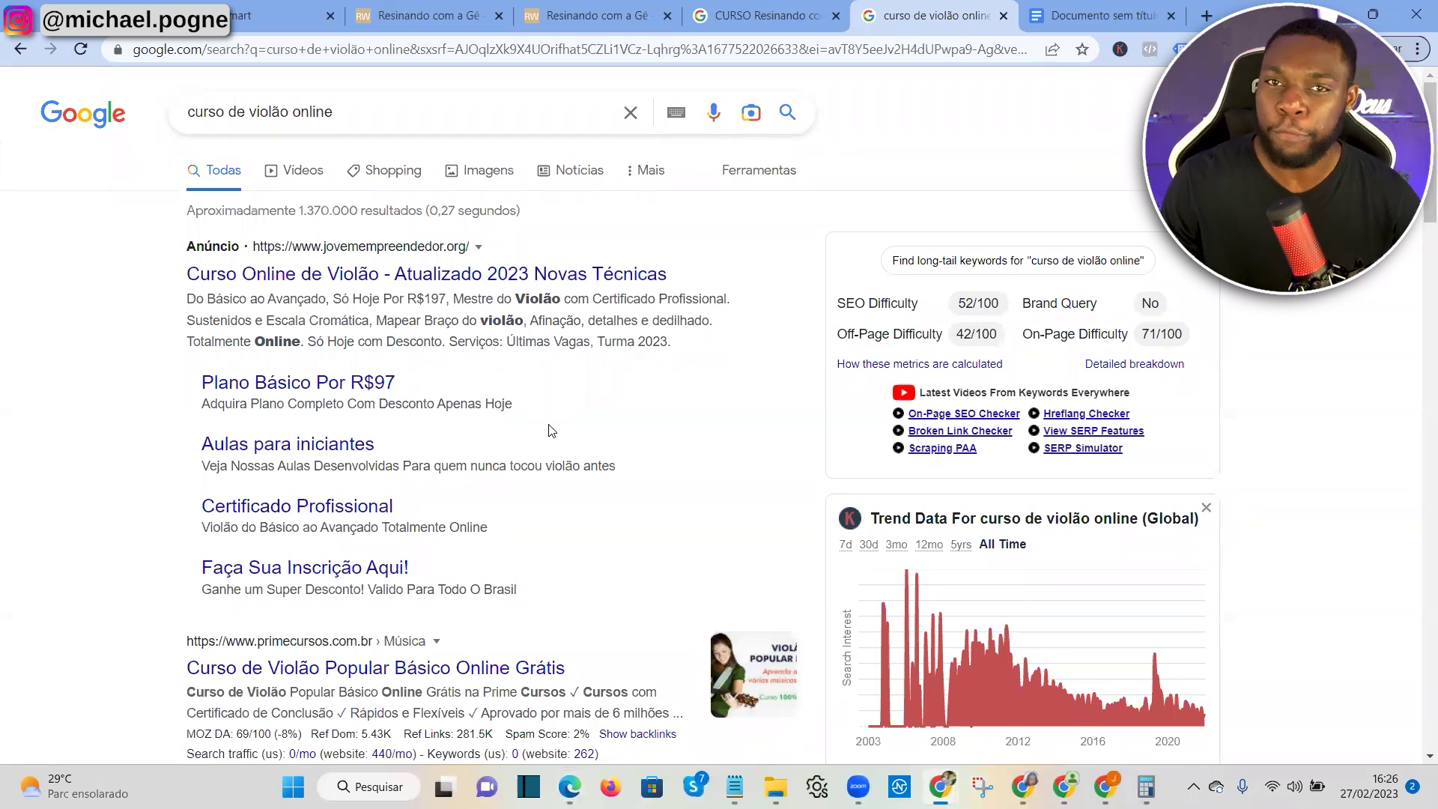
pyautogui.hotkey('alt', 'Tab')
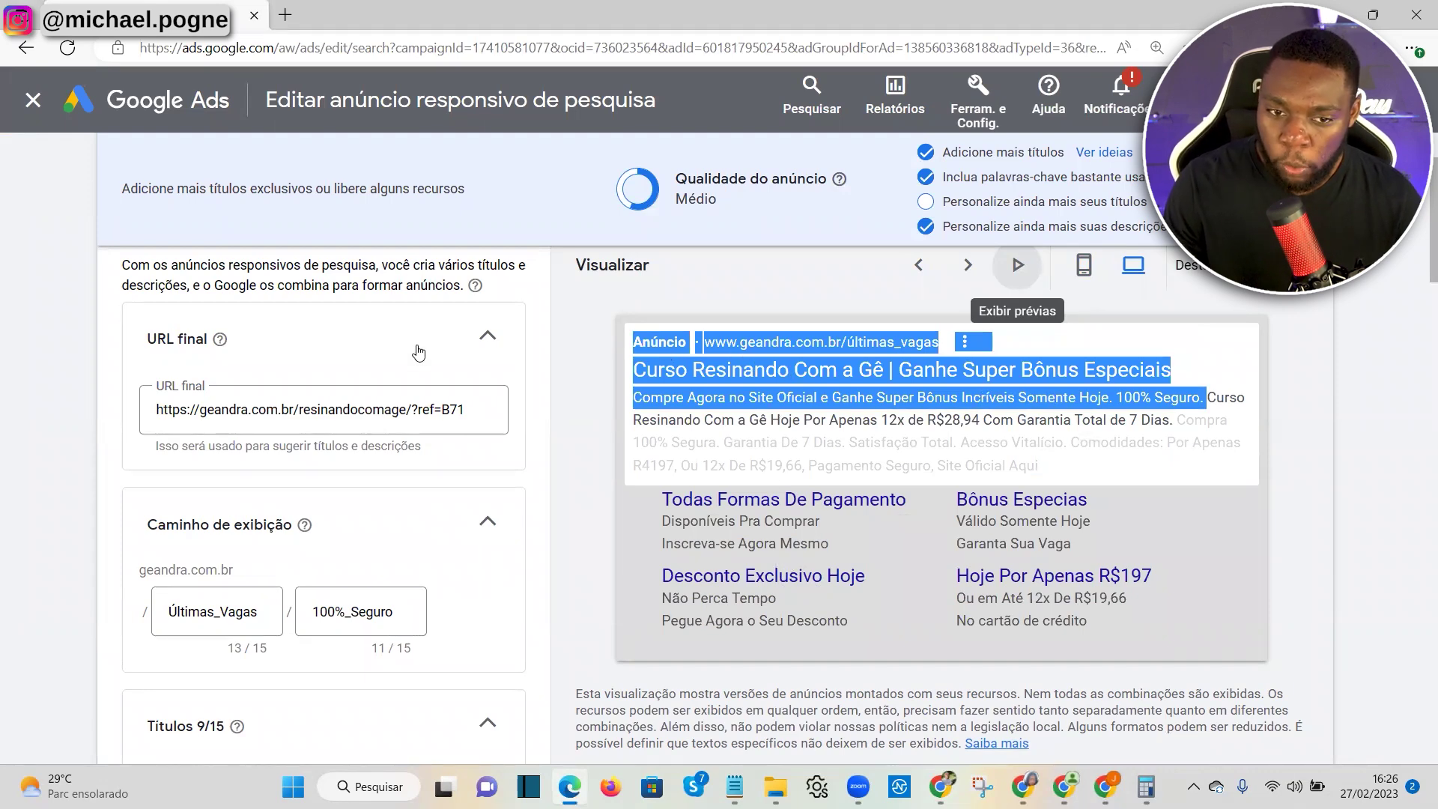
pyautogui.moveTo(613, 348); pyautogui.dragTo(824, 408)
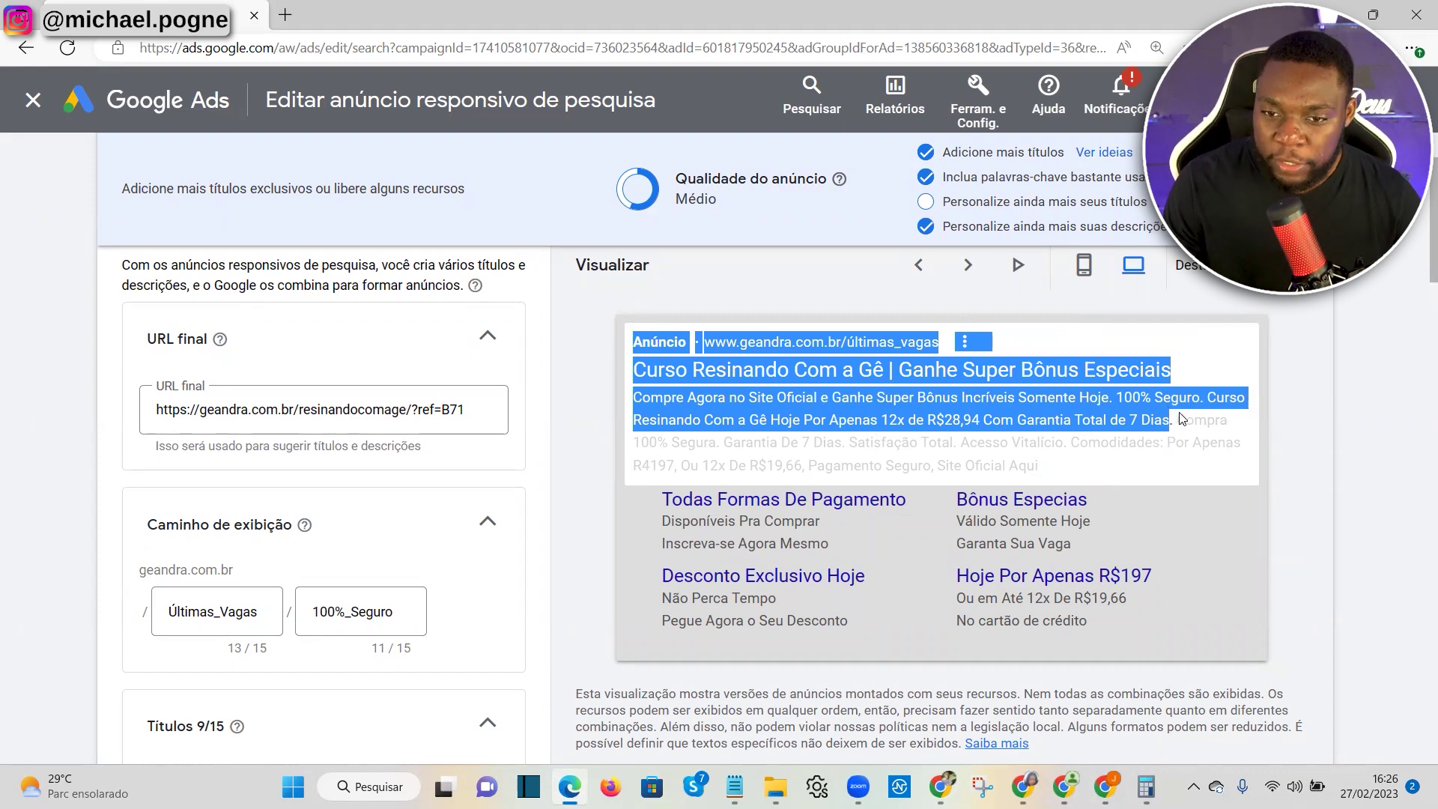
pyautogui.moveTo(1181, 423); pyautogui.dragTo(841, 452)
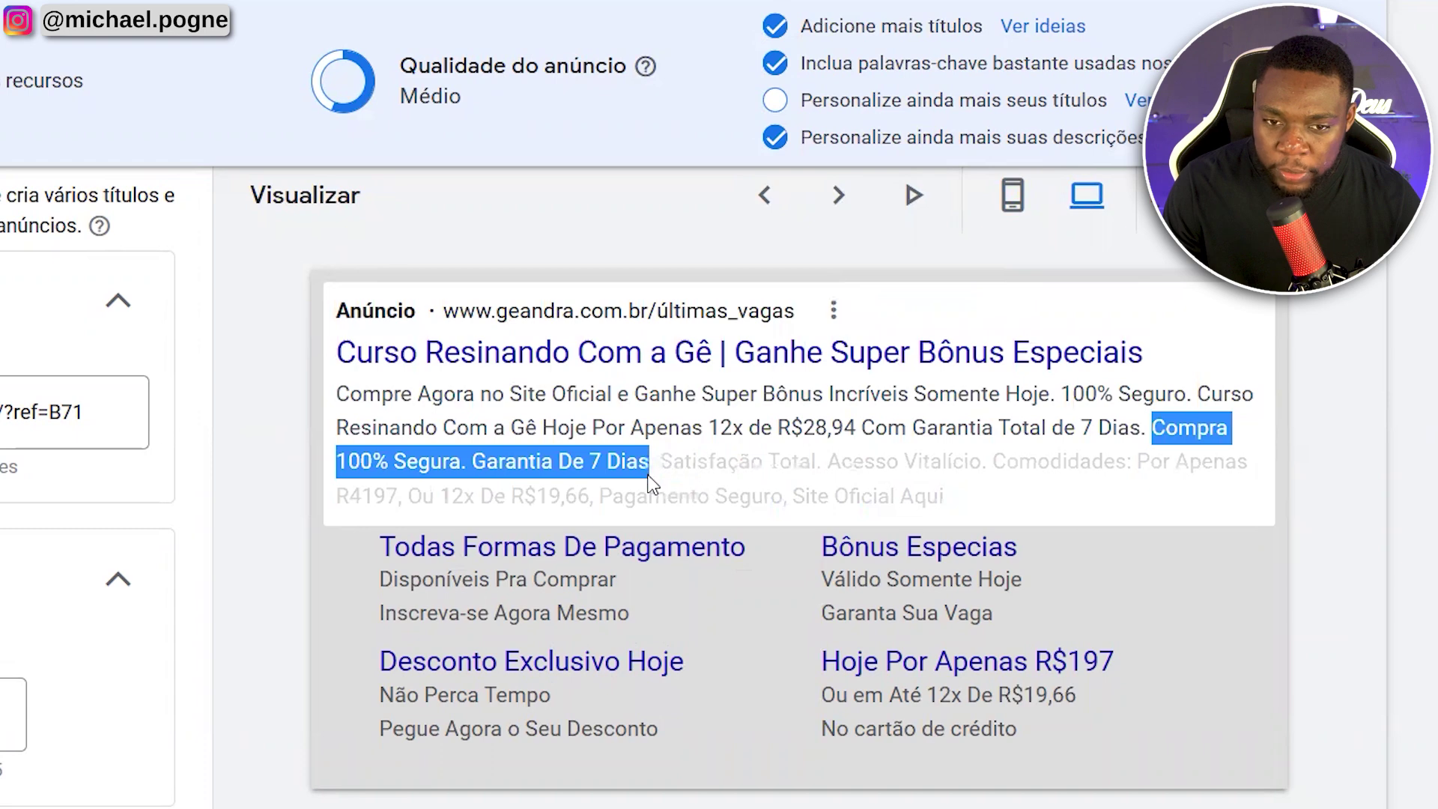
pyautogui.moveTo(648, 462); pyautogui.dragTo(865, 463)
pyautogui.moveTo(1138, 461); pyautogui.dragTo(861, 505)
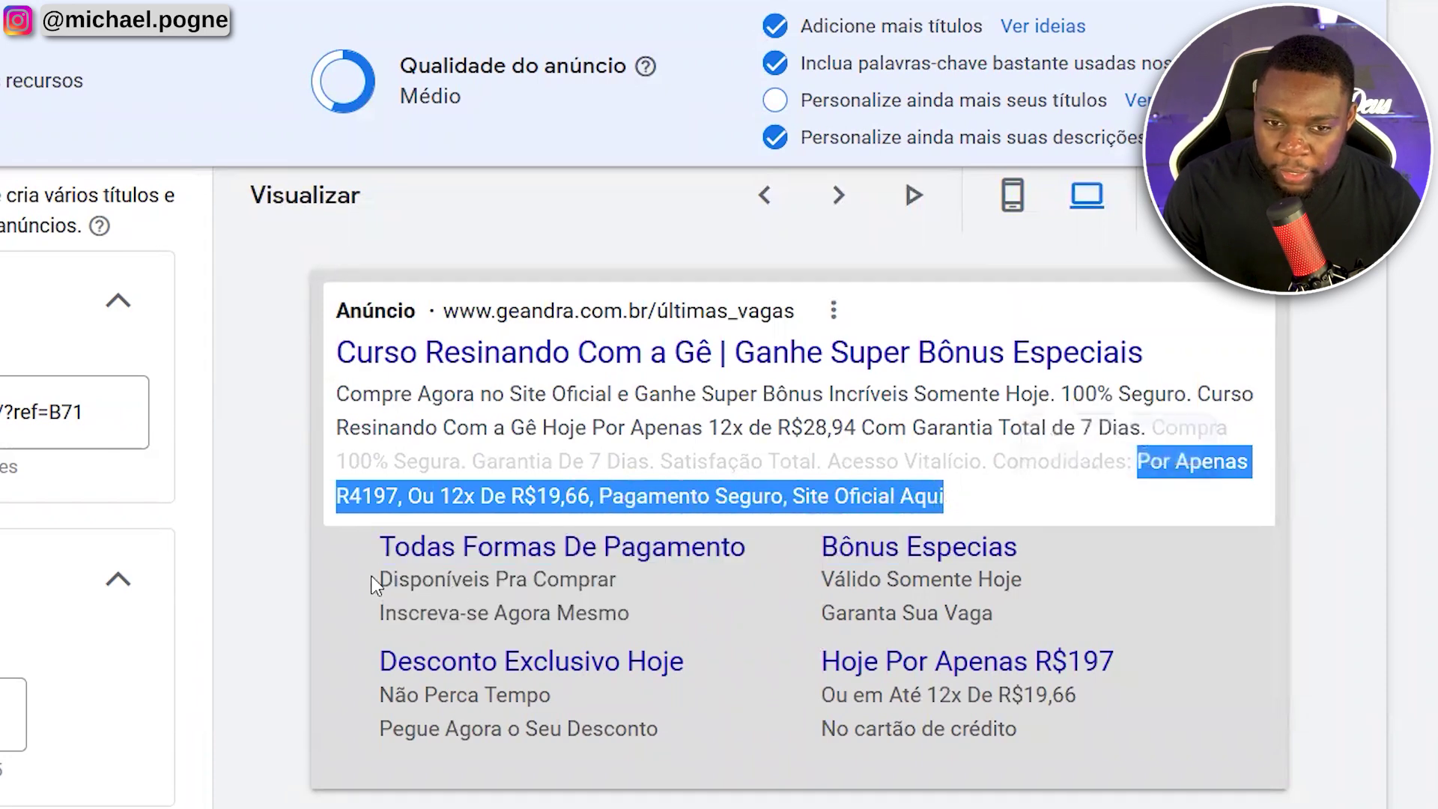
pyautogui.moveTo(378, 545); pyautogui.dragTo(1304, 642)
pyautogui.click(438, 580)
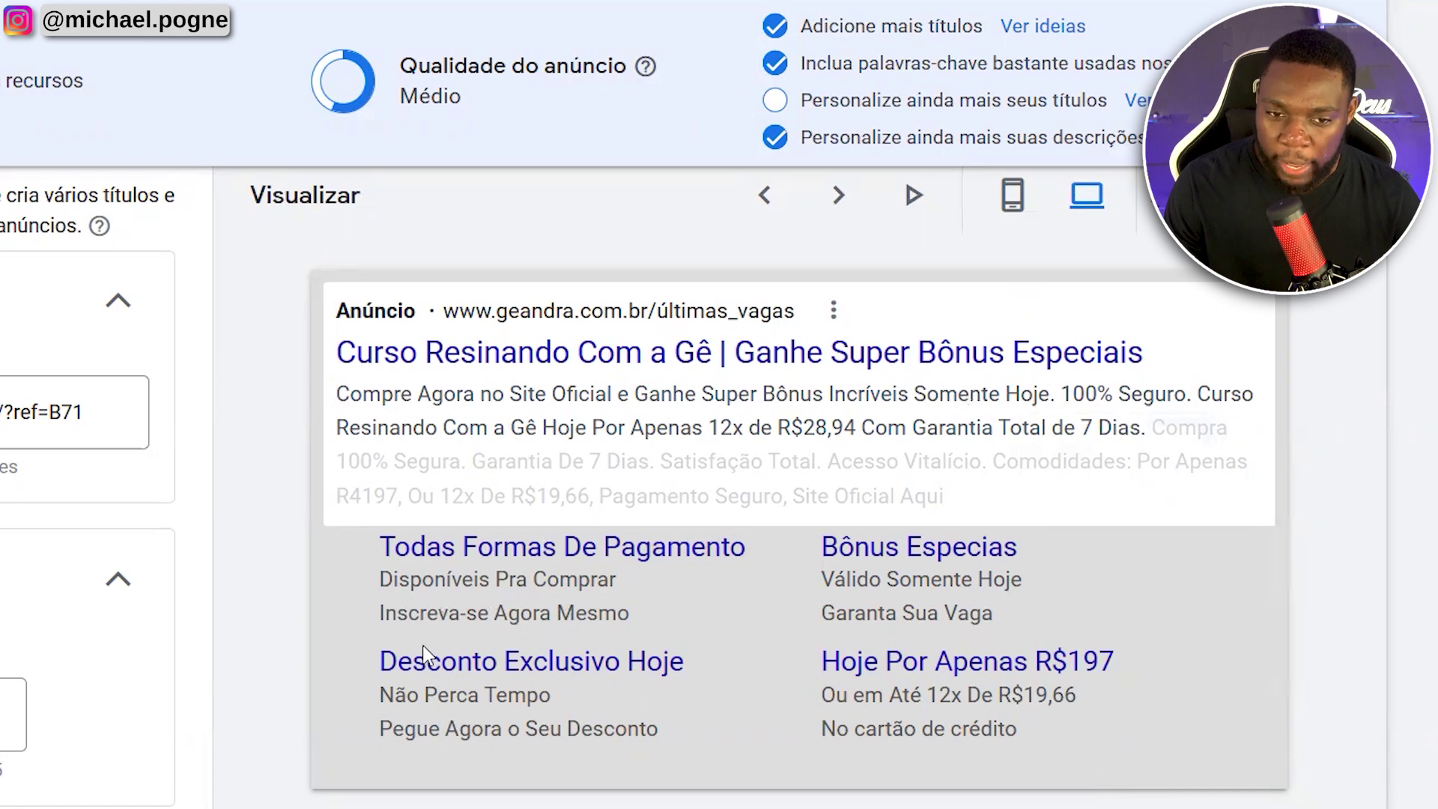
pyautogui.moveTo(360, 681); pyautogui.dragTo(684, 666)
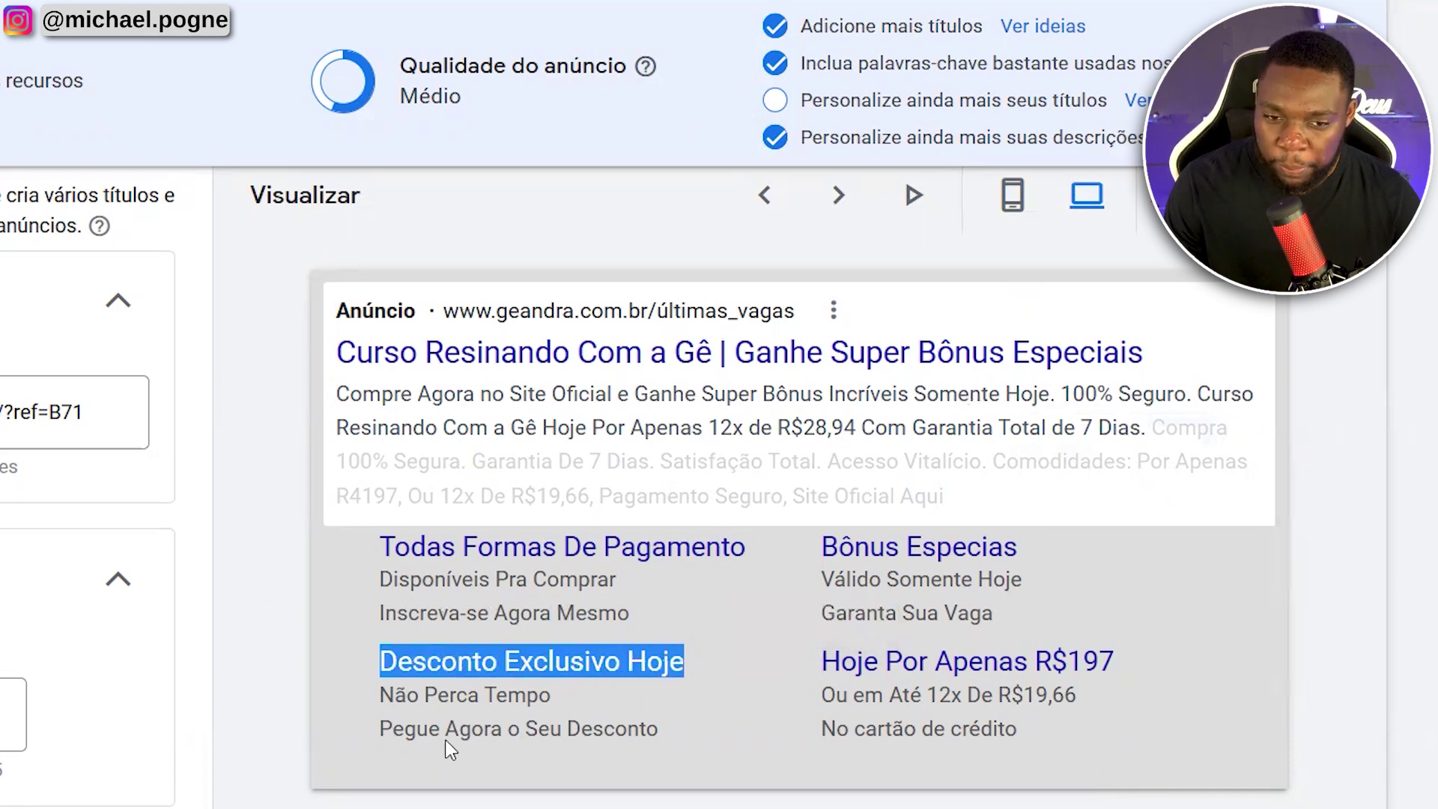
pyautogui.moveTo(822, 547); pyautogui.dragTo(1092, 548)
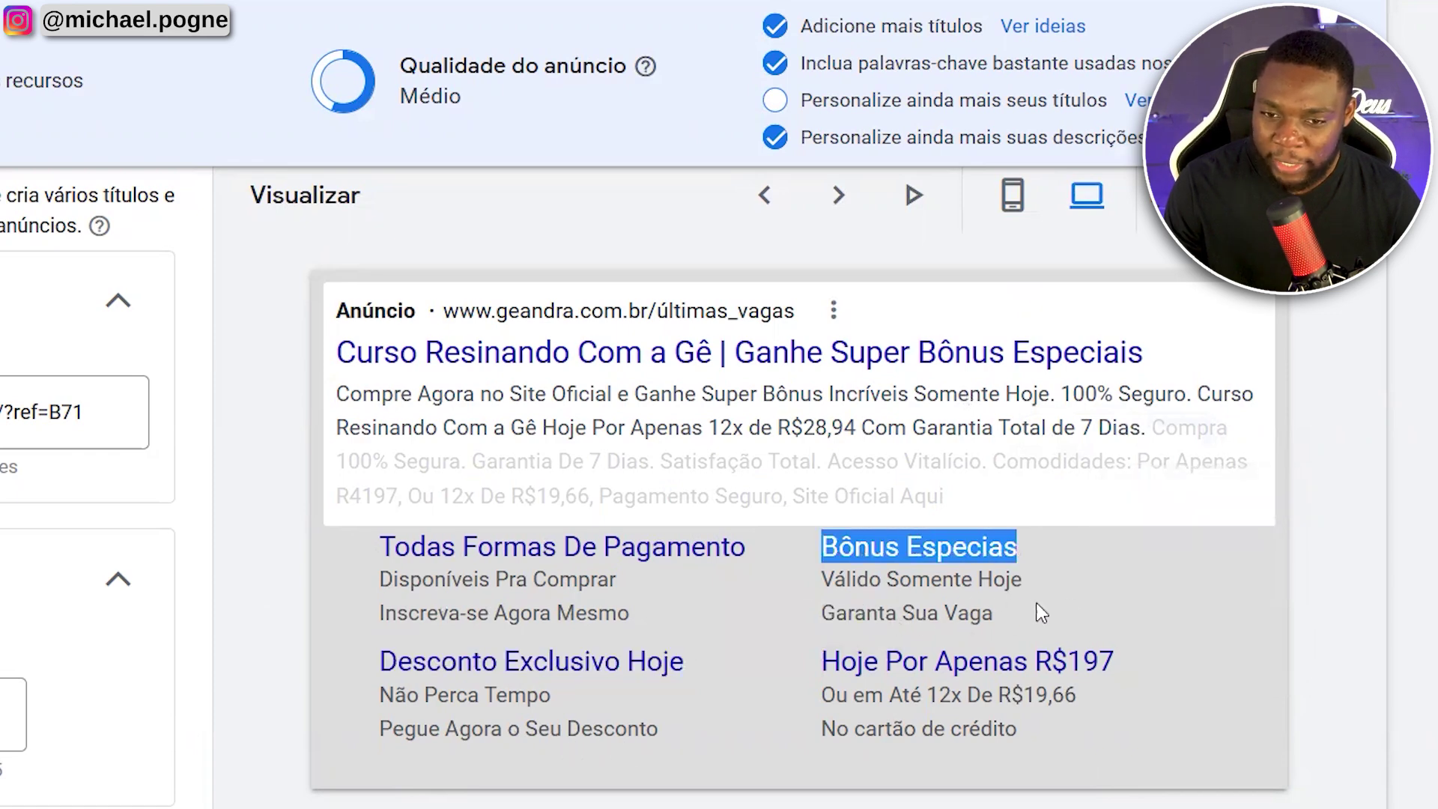
pyautogui.moveTo(790, 678); pyautogui.dragTo(992, 749)
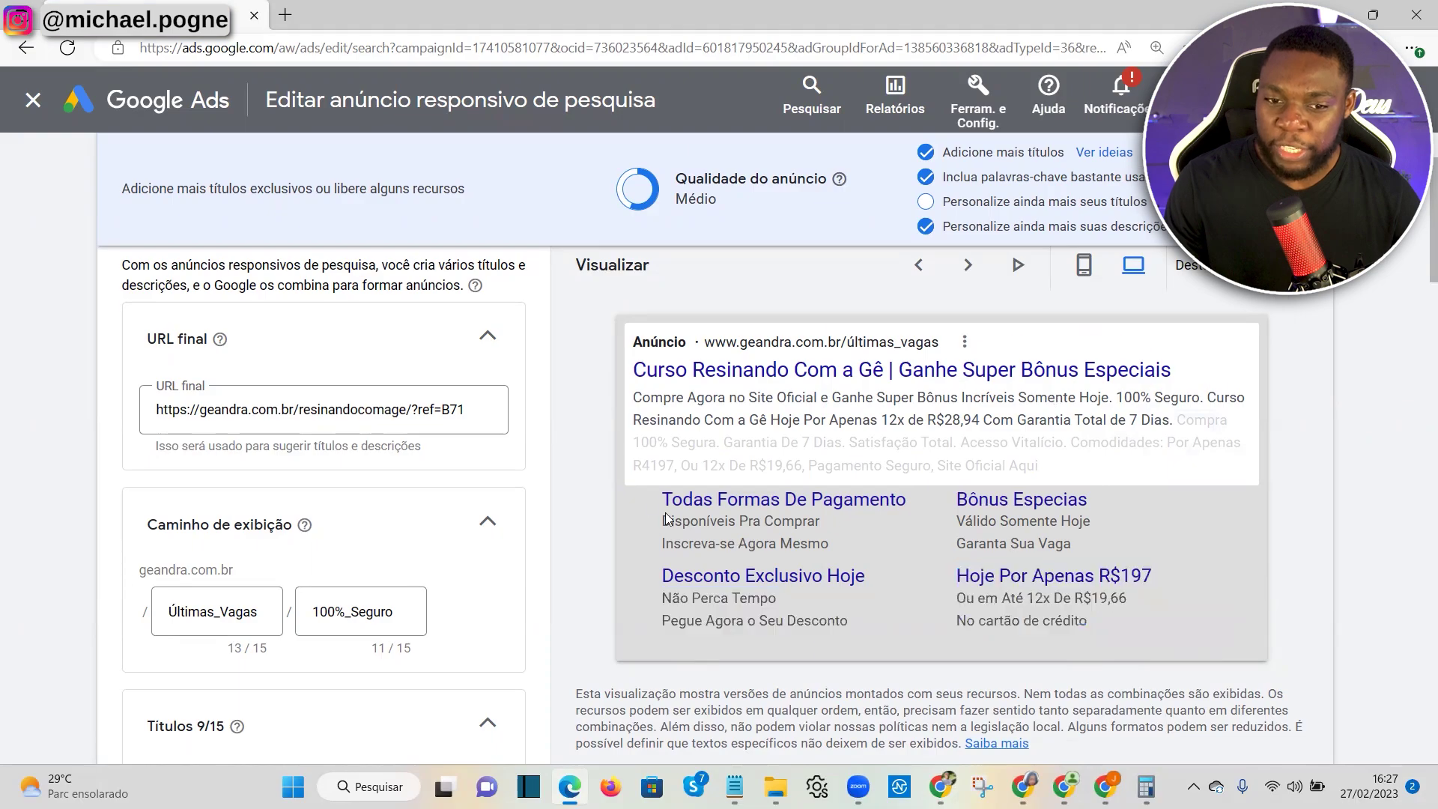
pyautogui.moveTo(652, 505); pyautogui.dragTo(1111, 617)
# Compare the previewed sitelinks with those of the top "curso de violão online" ad in Chrome
pyautogui.hotkey('alt', 'Tab')
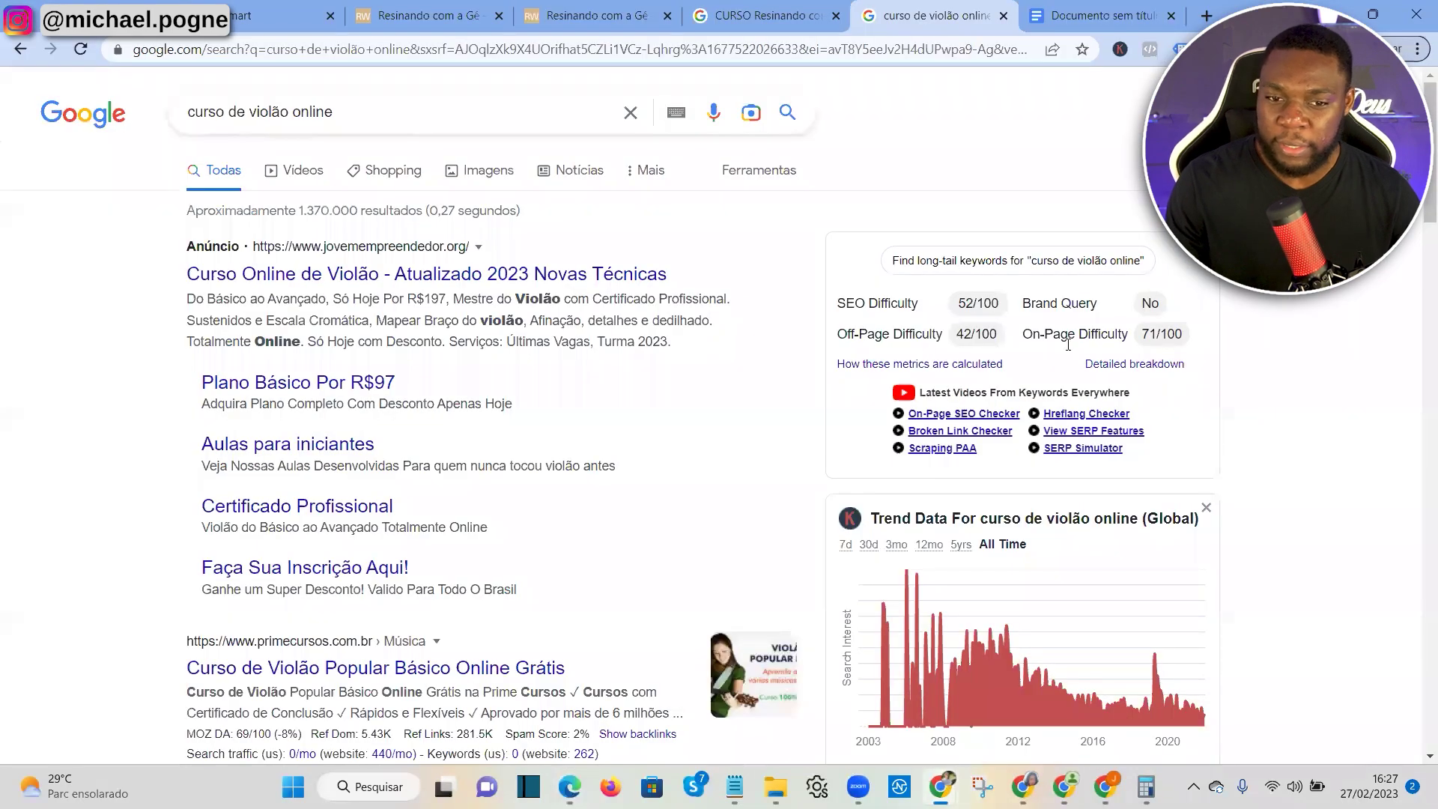
pyautogui.moveTo(122, 386); pyautogui.dragTo(237, 588)
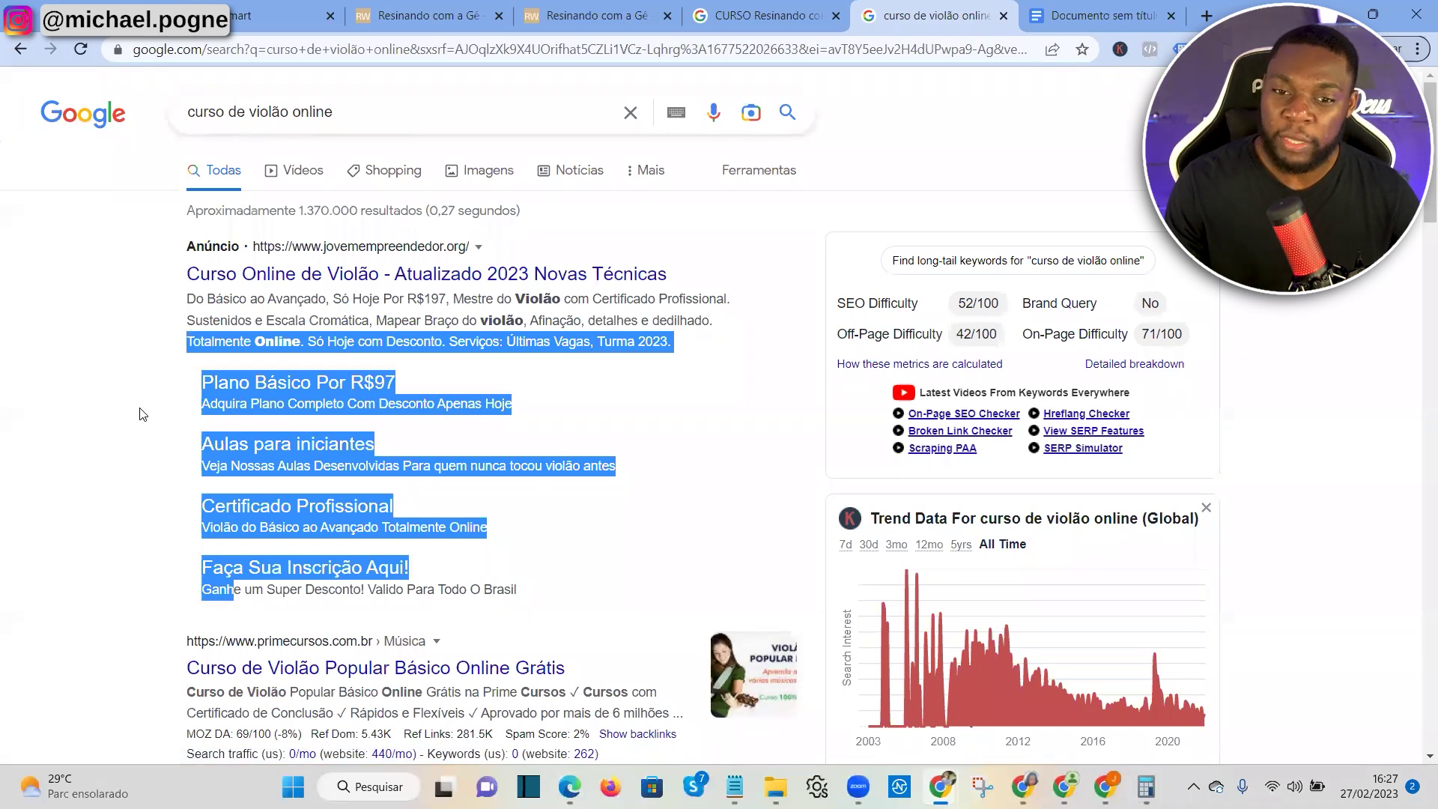
pyautogui.hotkey('alt', 'Tab')
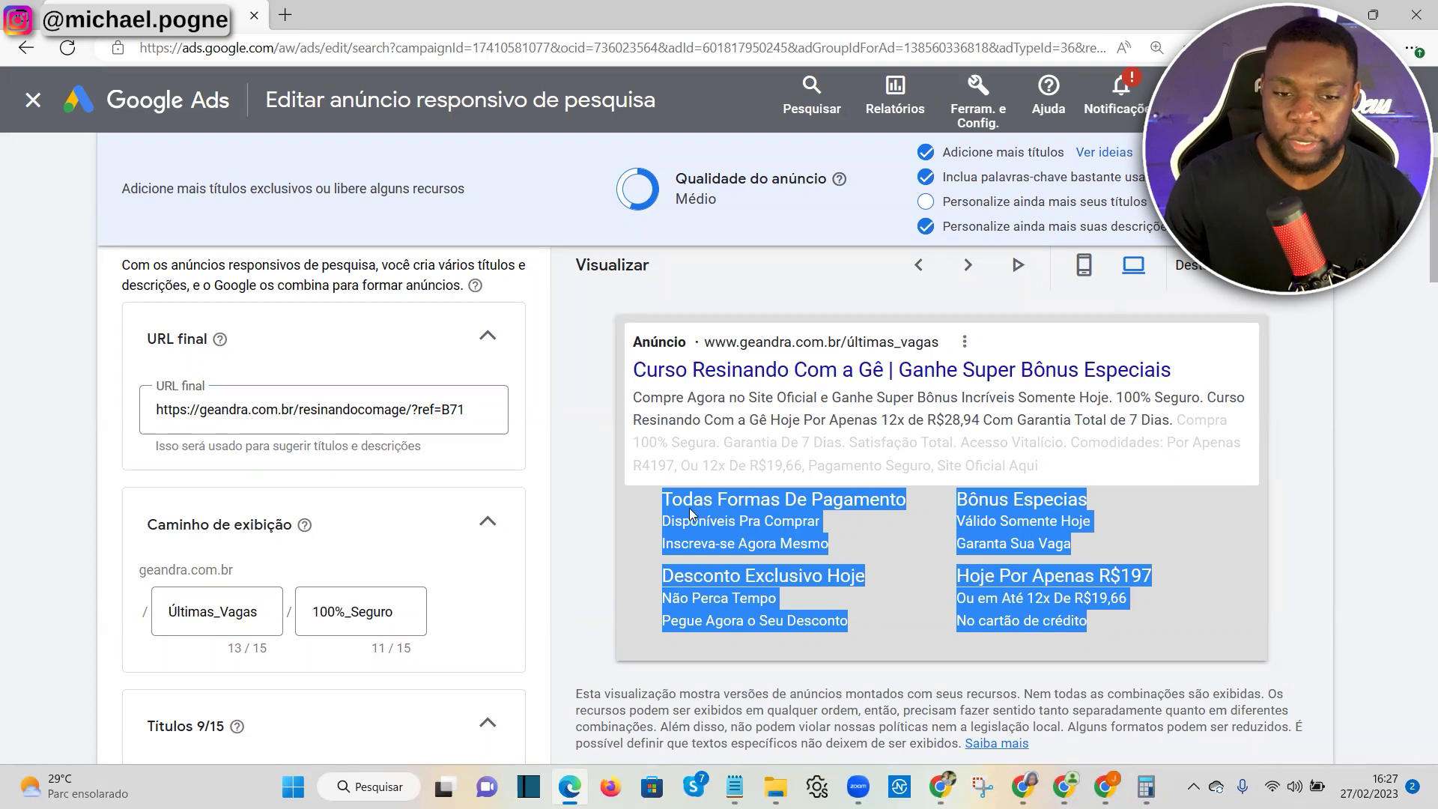
pyautogui.click(611, 507)
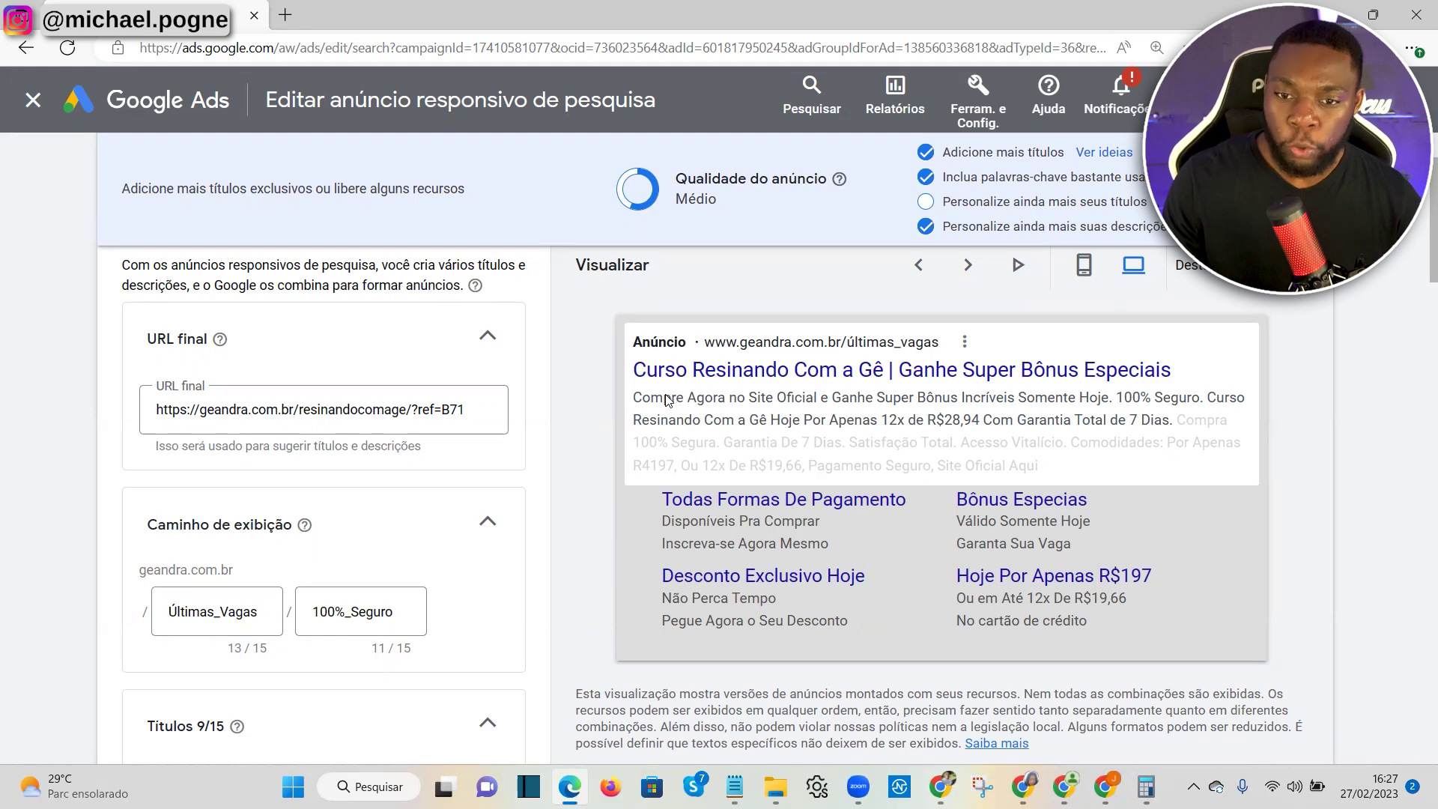
# Compare the search term "curso de violão online" with the top ad's wording in Chrome and the previewed headline "Curso Resinando Com a Gê"
pyautogui.hotkey('alt', 'Tab')
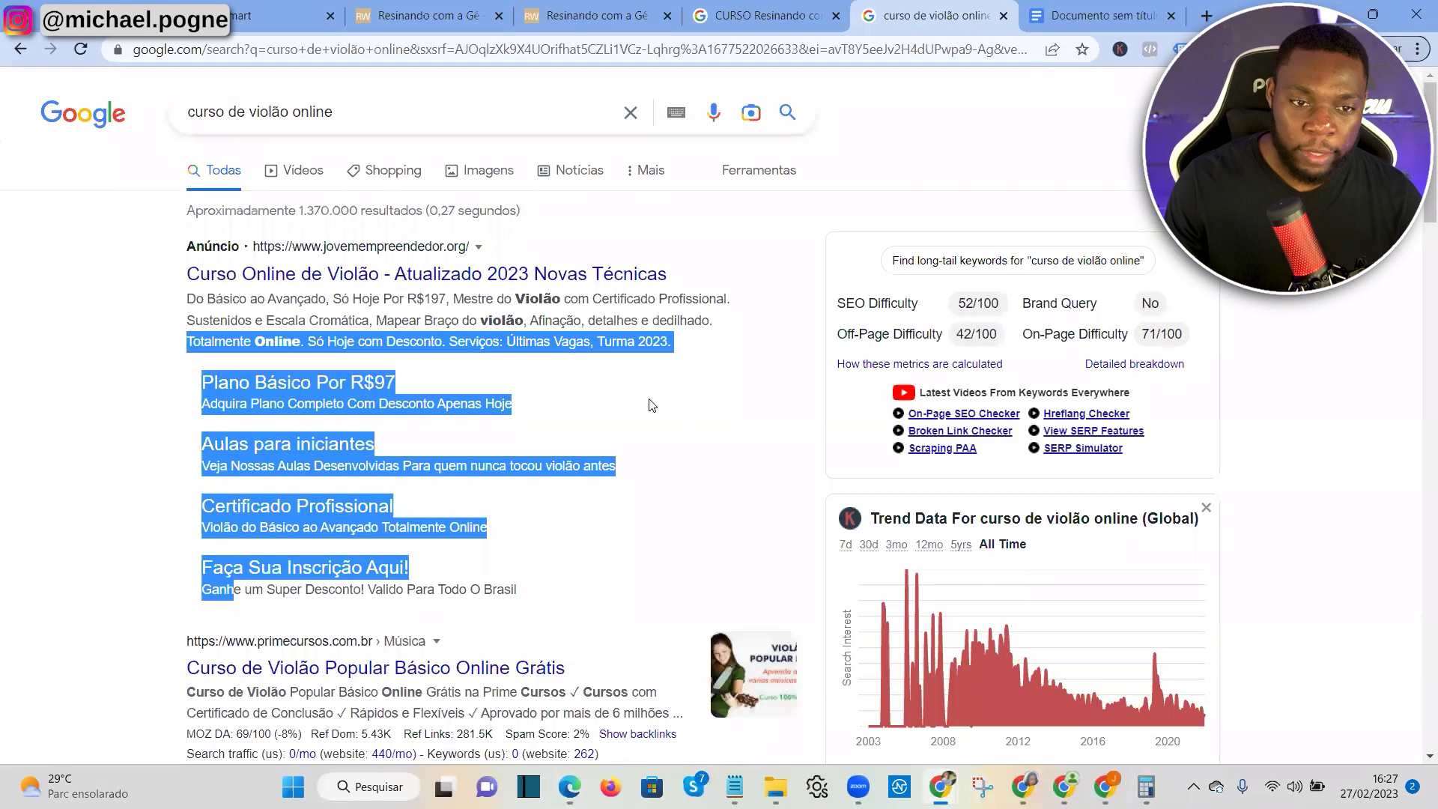
pyautogui.click(178, 320)
pyautogui.click(259, 112)
pyautogui.click(489, 321)
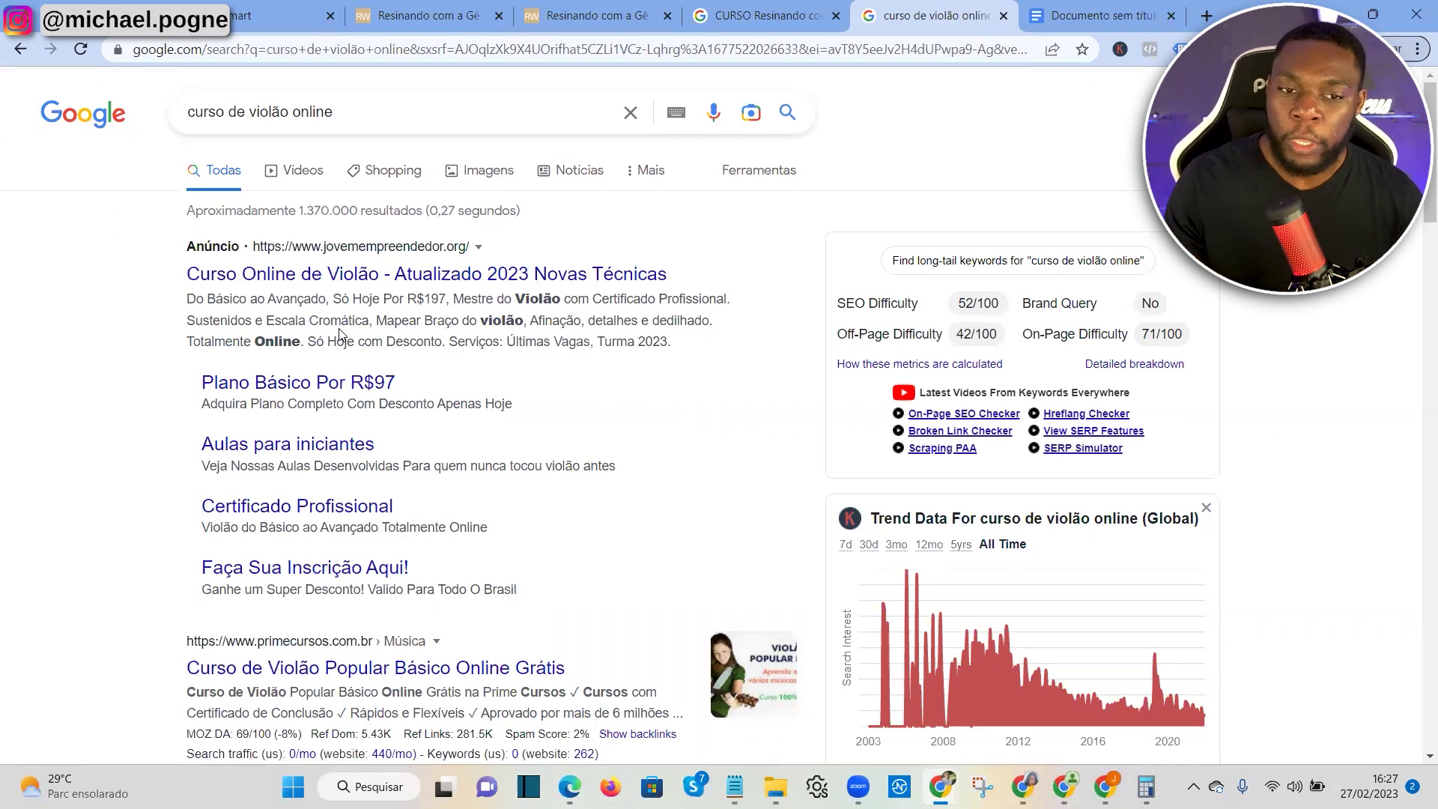
pyautogui.hotkey('alt', 'Tab')
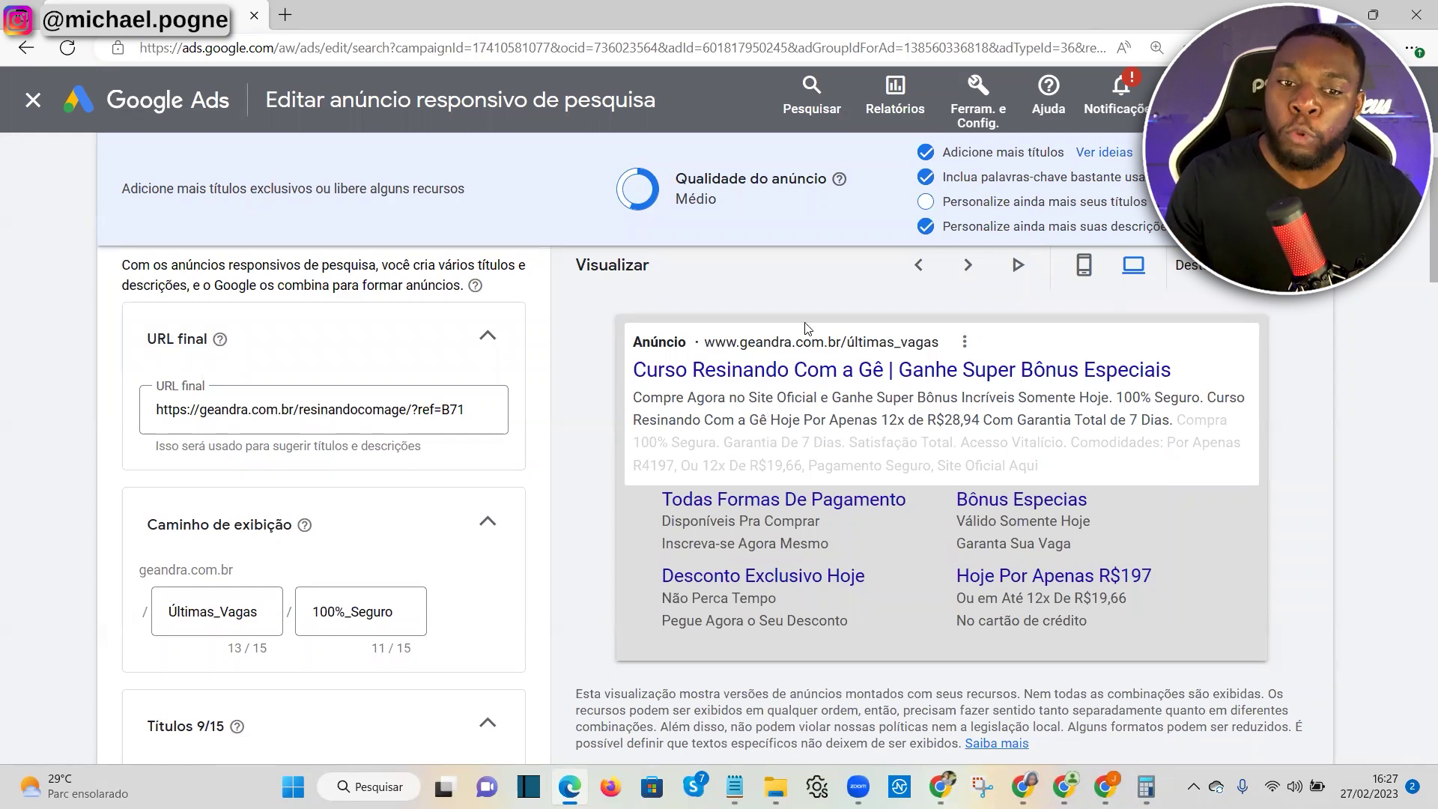
pyautogui.moveTo(645, 370); pyautogui.dragTo(890, 370)
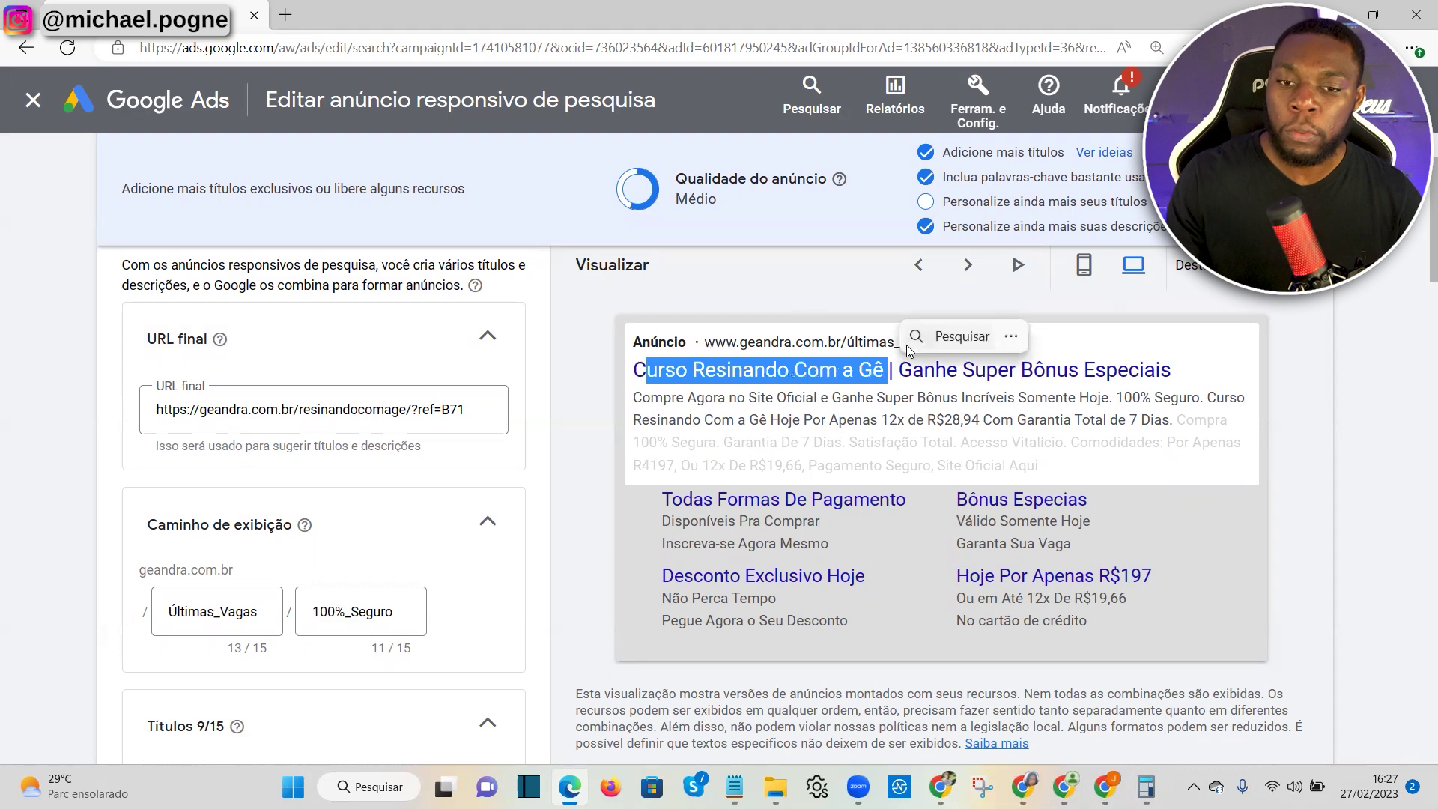
pyautogui.hotkey('alt', 'Tab')
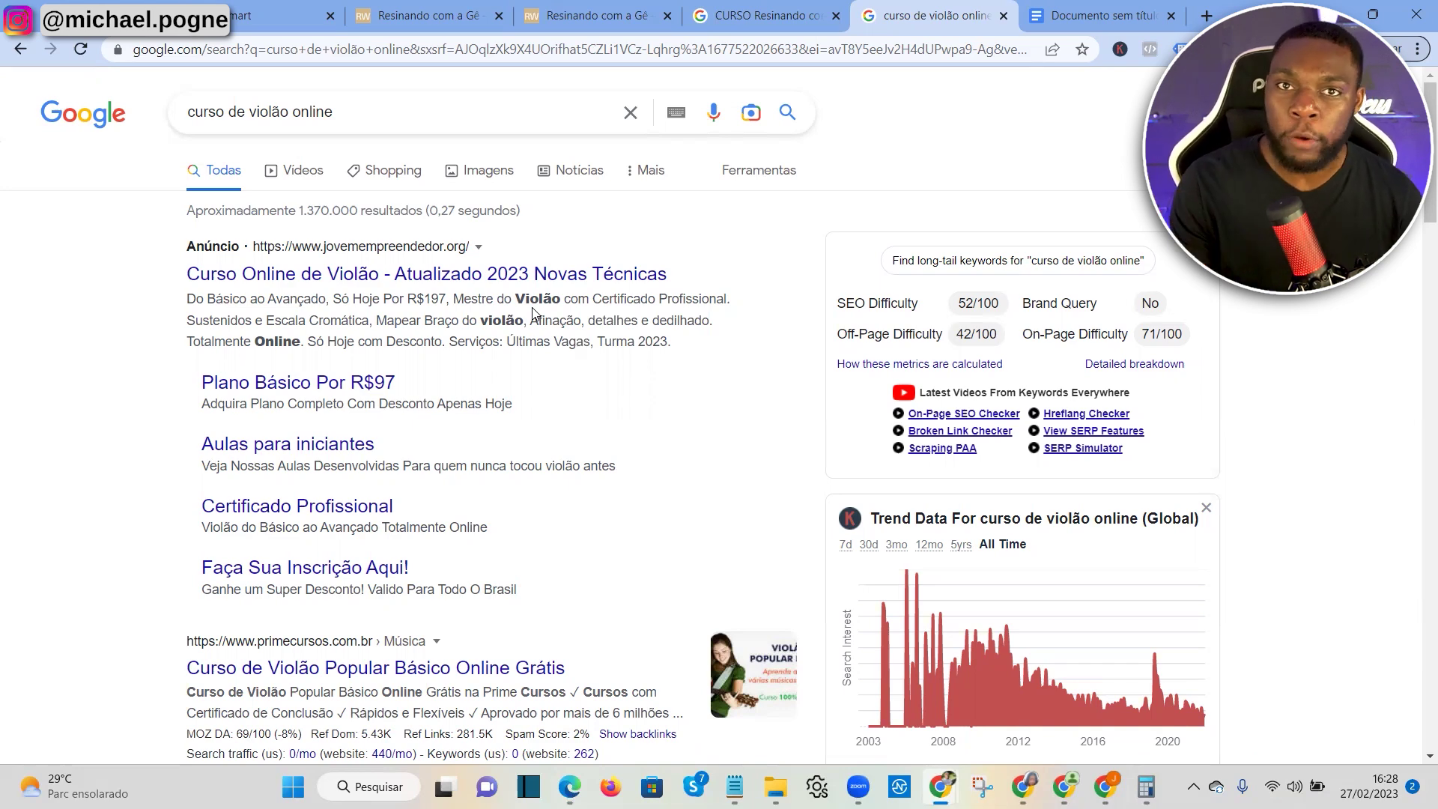
pyautogui.hotkey('alt', 'Tab')
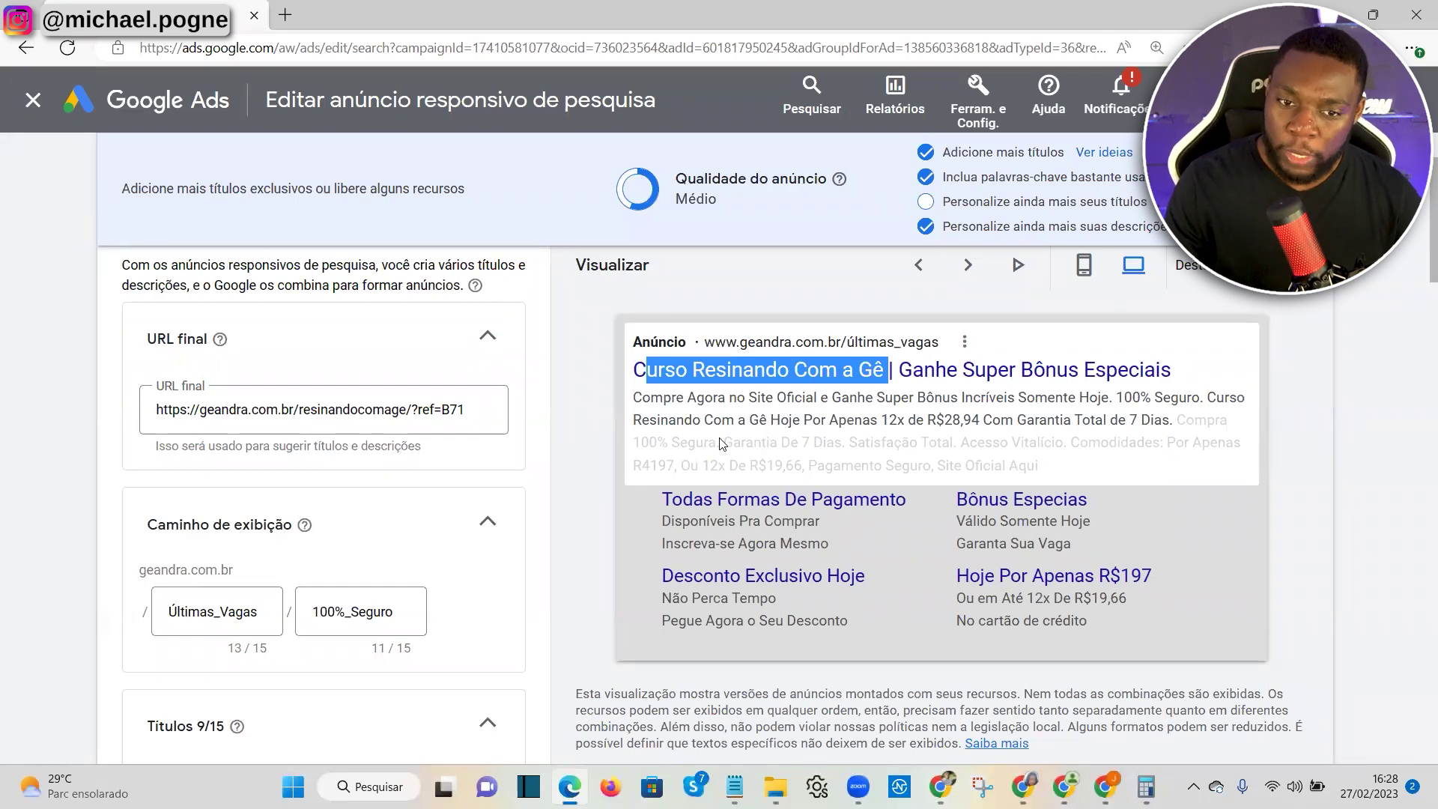
pyautogui.hotkey('alt', 'Tab')
pyautogui.moveTo(334, 117); pyautogui.dragTo(180, 137)
pyautogui.click(128, 189)
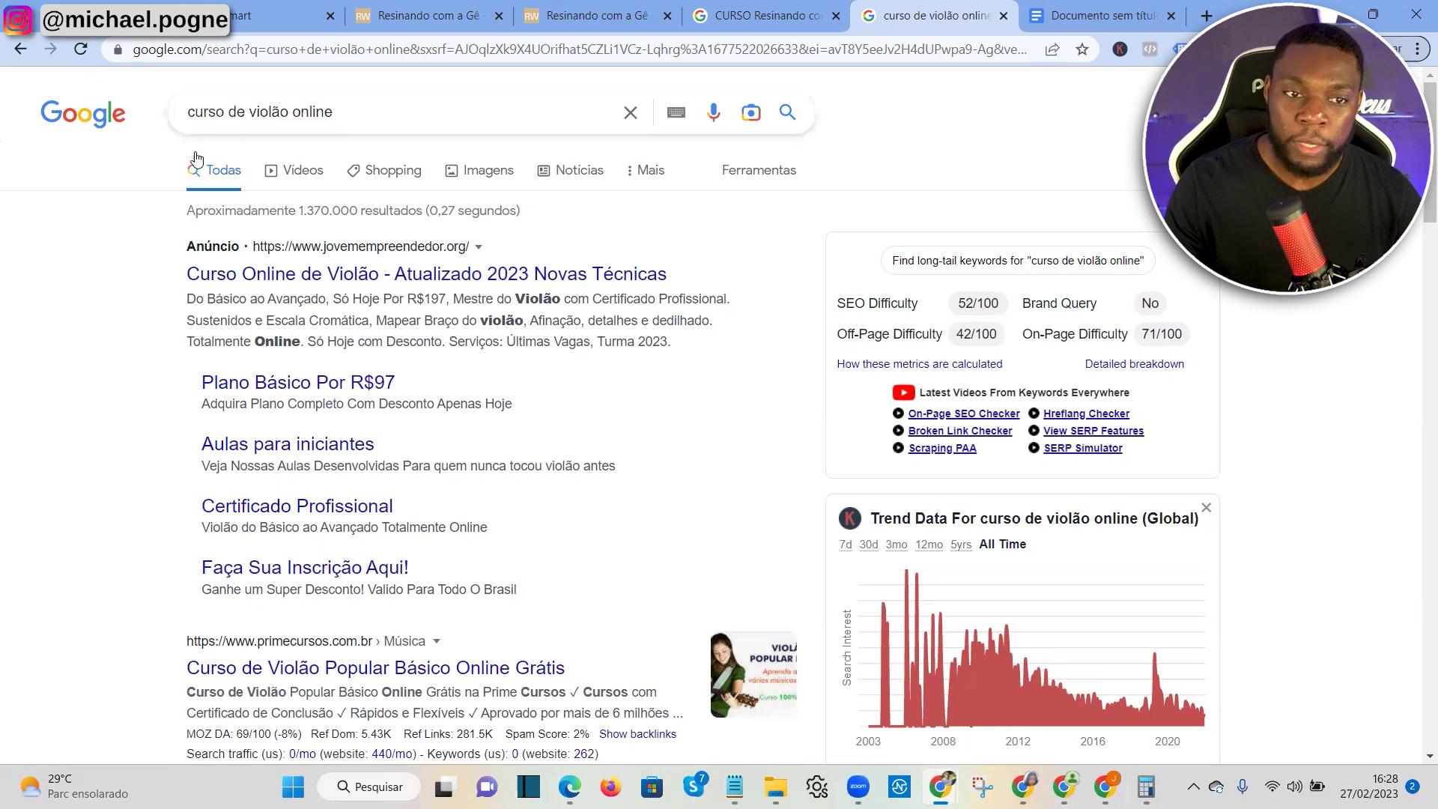
pyautogui.click(257, 112)
pyautogui.doubleClick(257, 113)
pyautogui.click(46, 300)
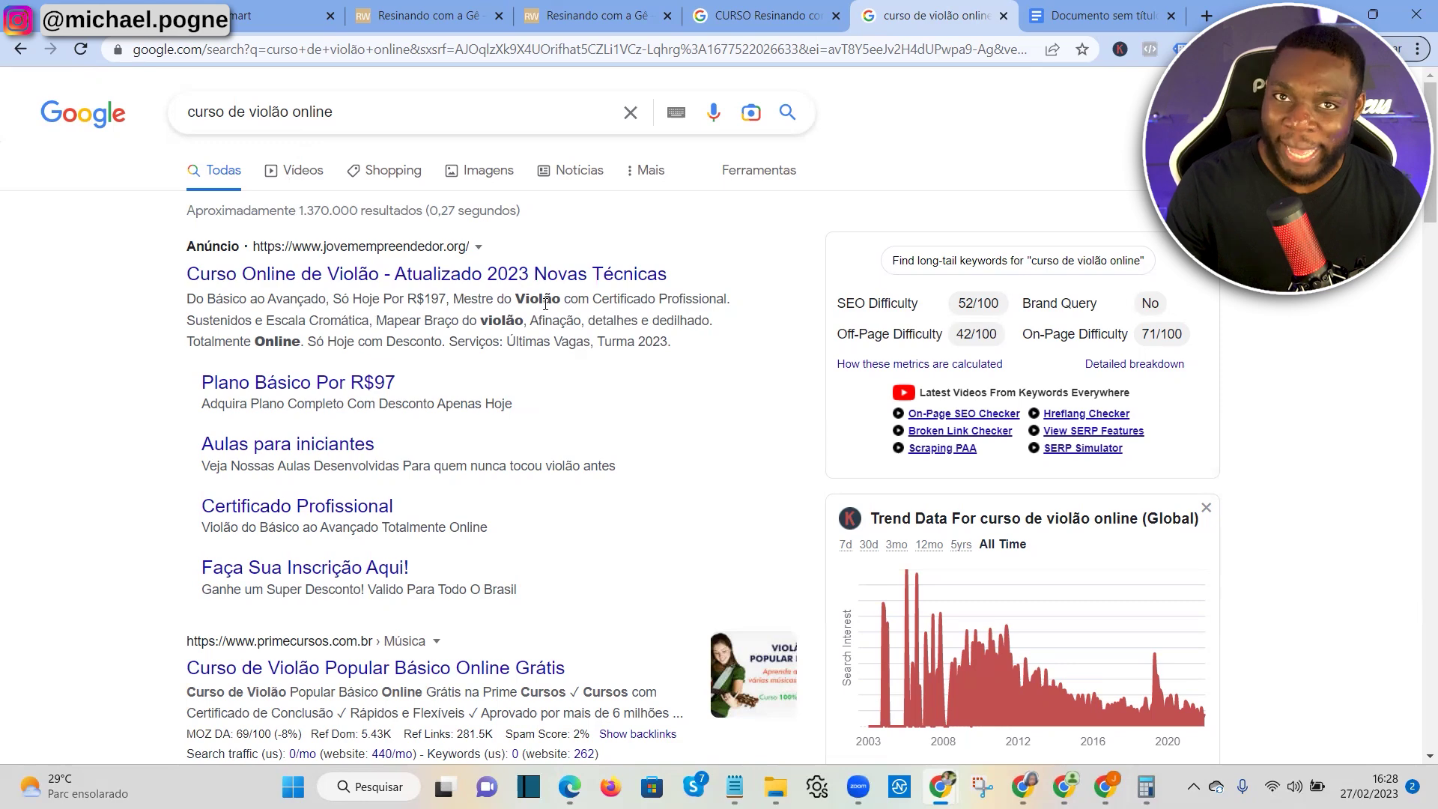
# Open the Google results for "curso Resinando com a Gê" and examine the search terms bolded in the second ad's description
pyautogui.click(608, 8)
pyautogui.click(689, 8)
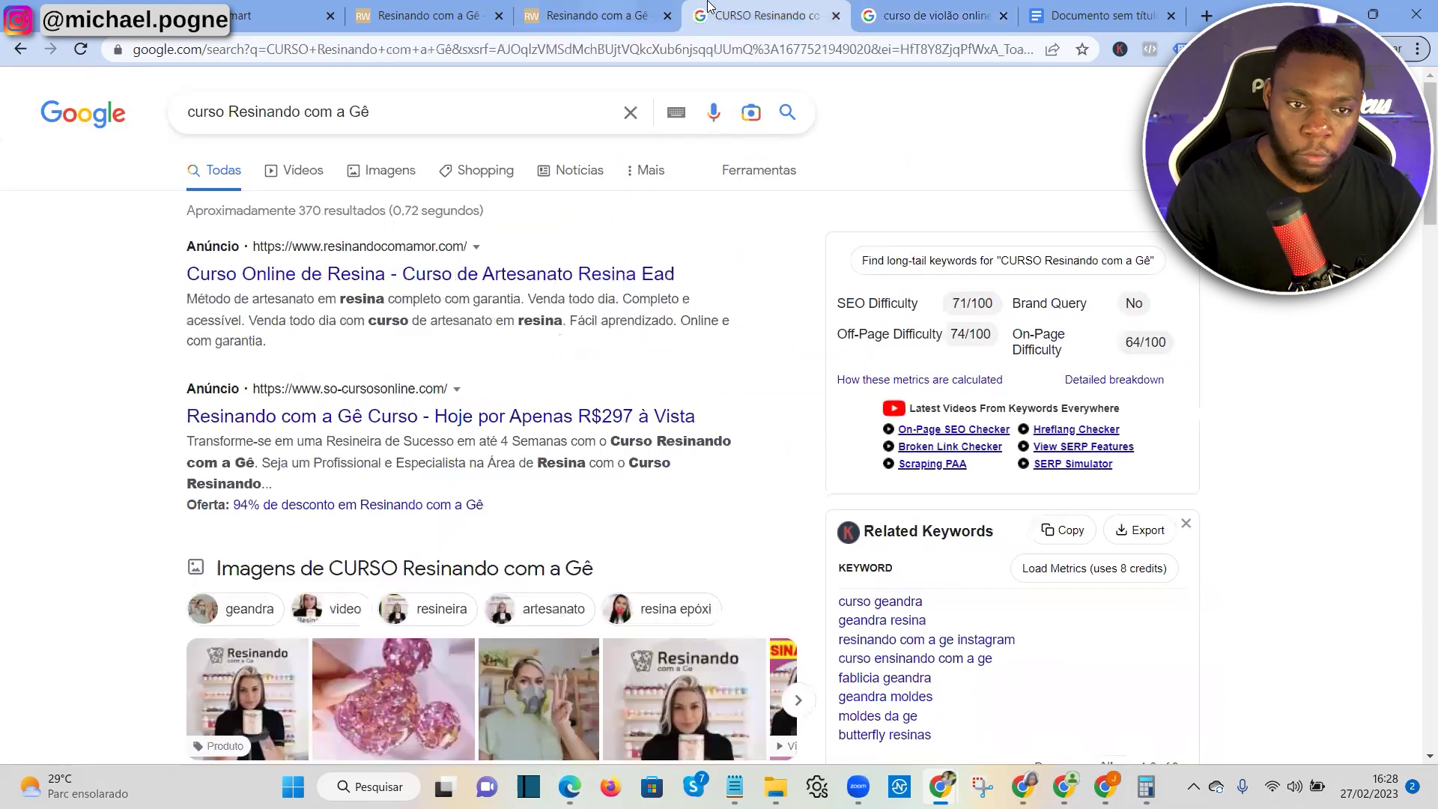
pyautogui.moveTo(216, 111); pyautogui.dragTo(282, 114)
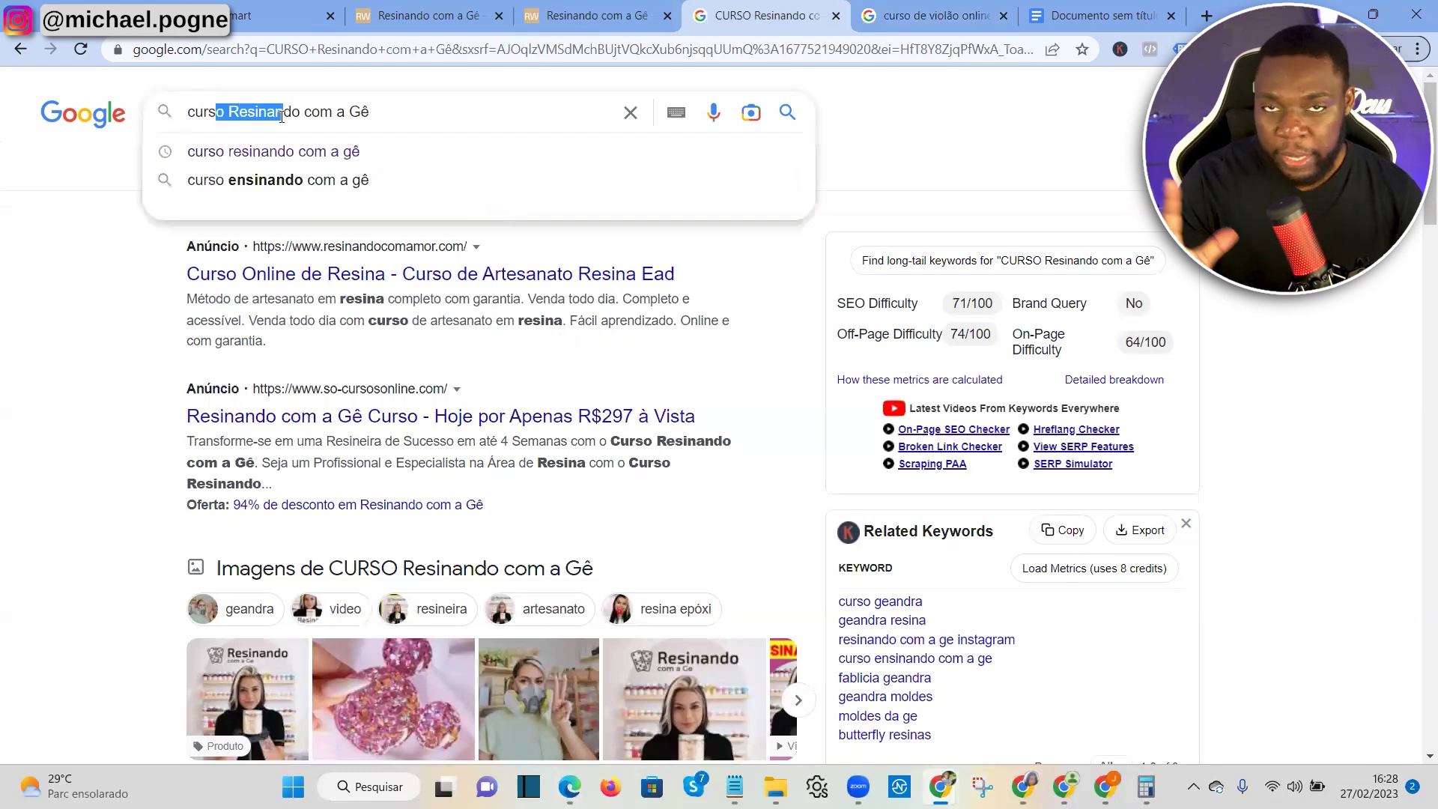
pyautogui.click(379, 322)
pyautogui.click(203, 105)
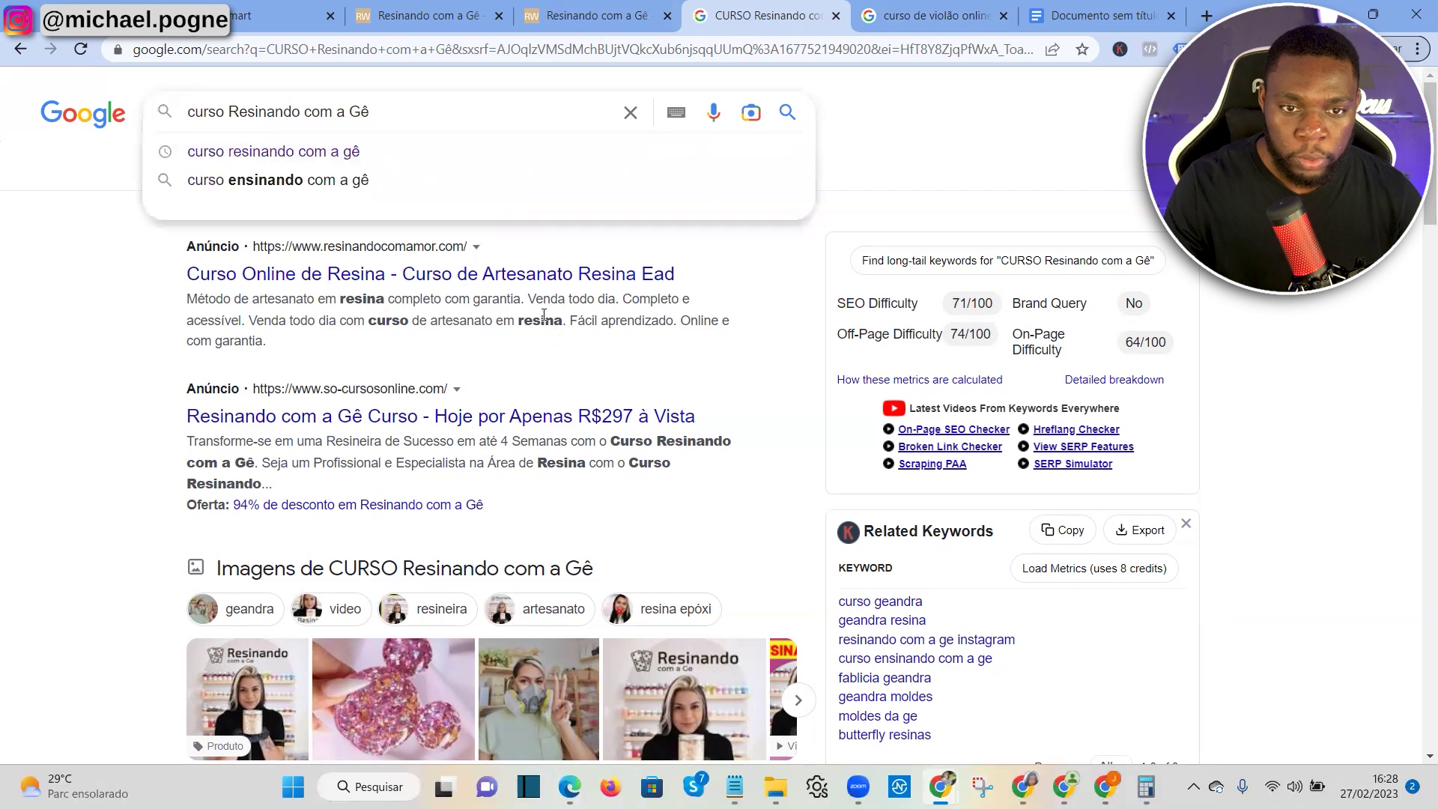
pyautogui.click(442, 321)
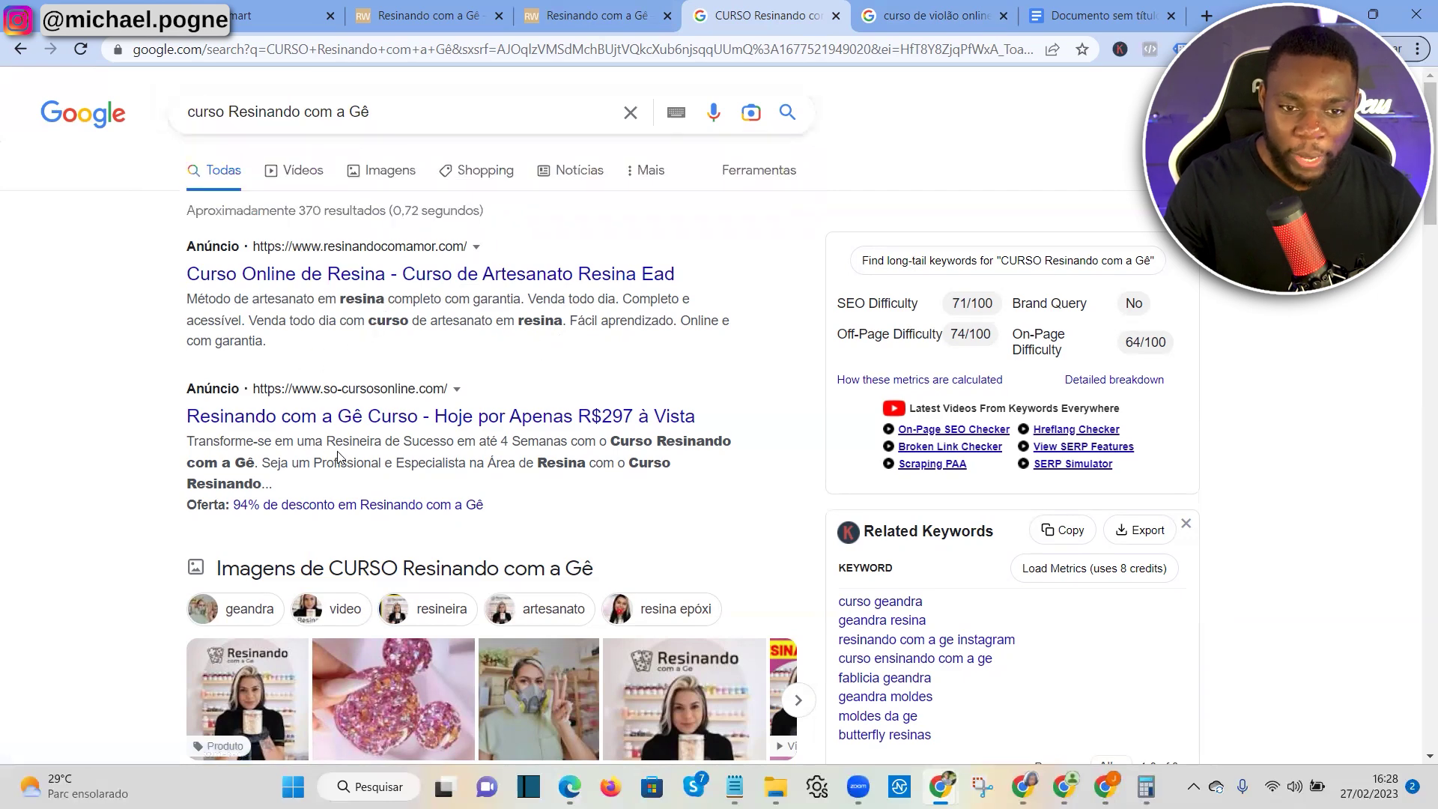
pyautogui.moveTo(620, 446); pyautogui.dragTo(249, 464)
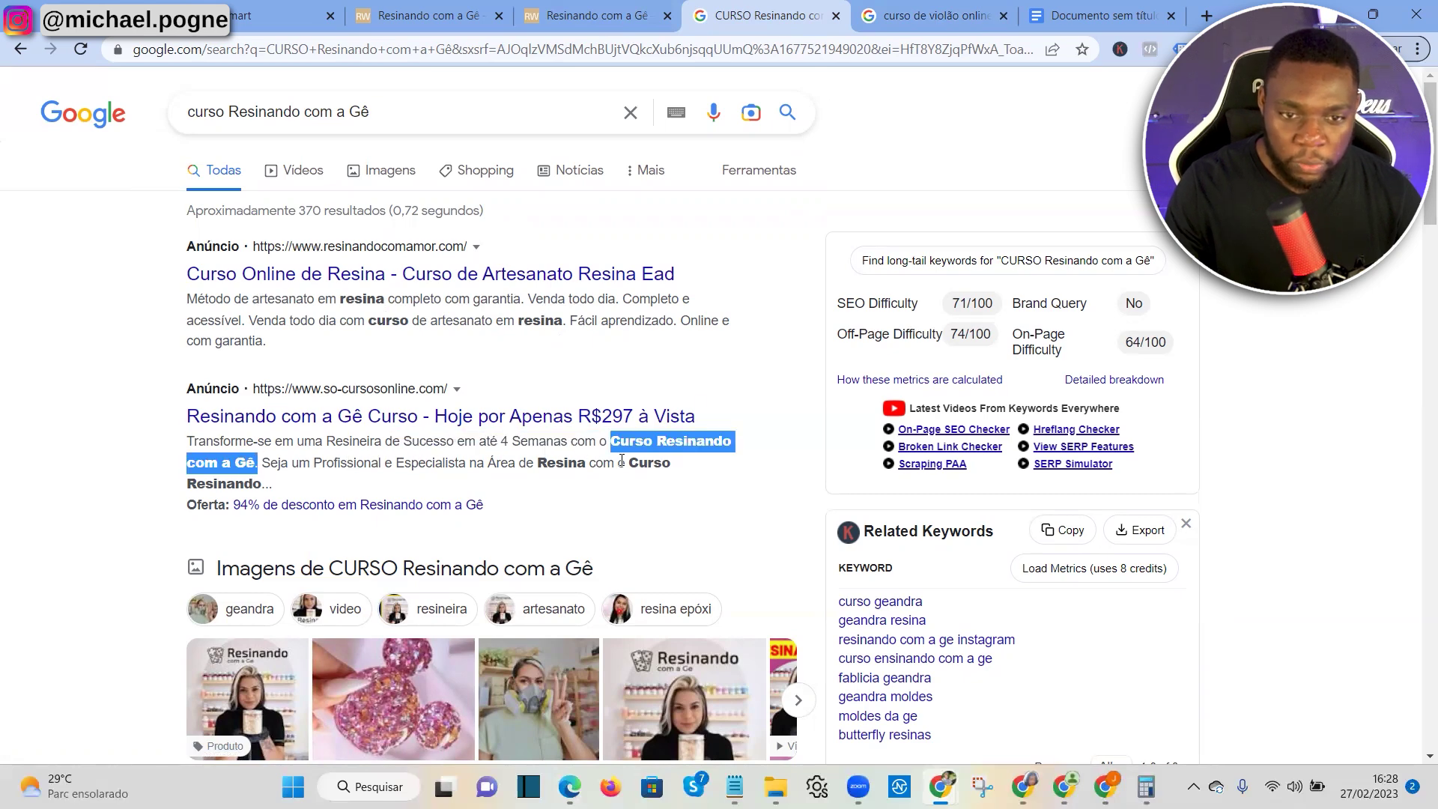
pyautogui.moveTo(649, 463); pyautogui.dragTo(691, 498)
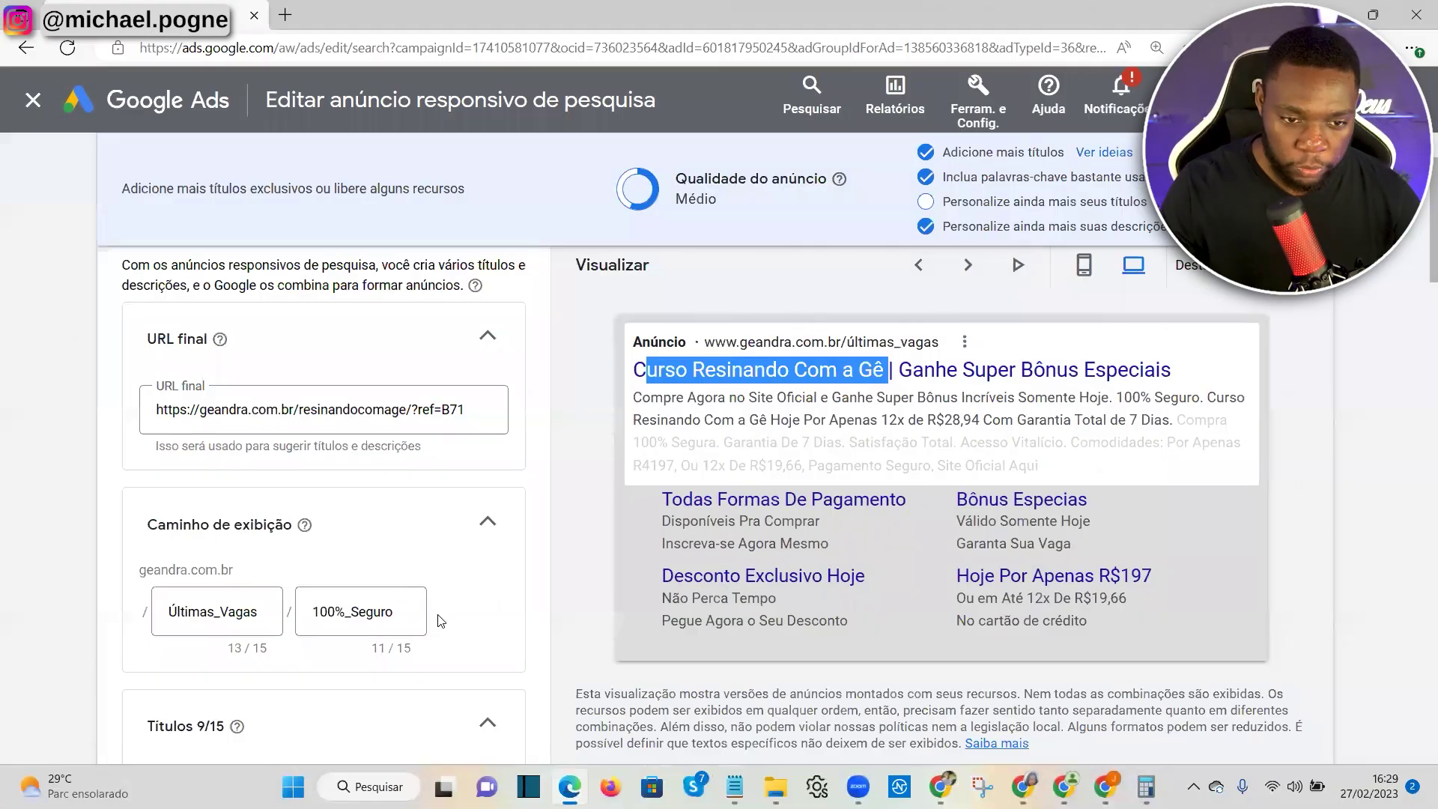
# Return to Google Ads, leave the ad editor and list the campaign's callout assets
pyautogui.scroll(-15, 417, 699)
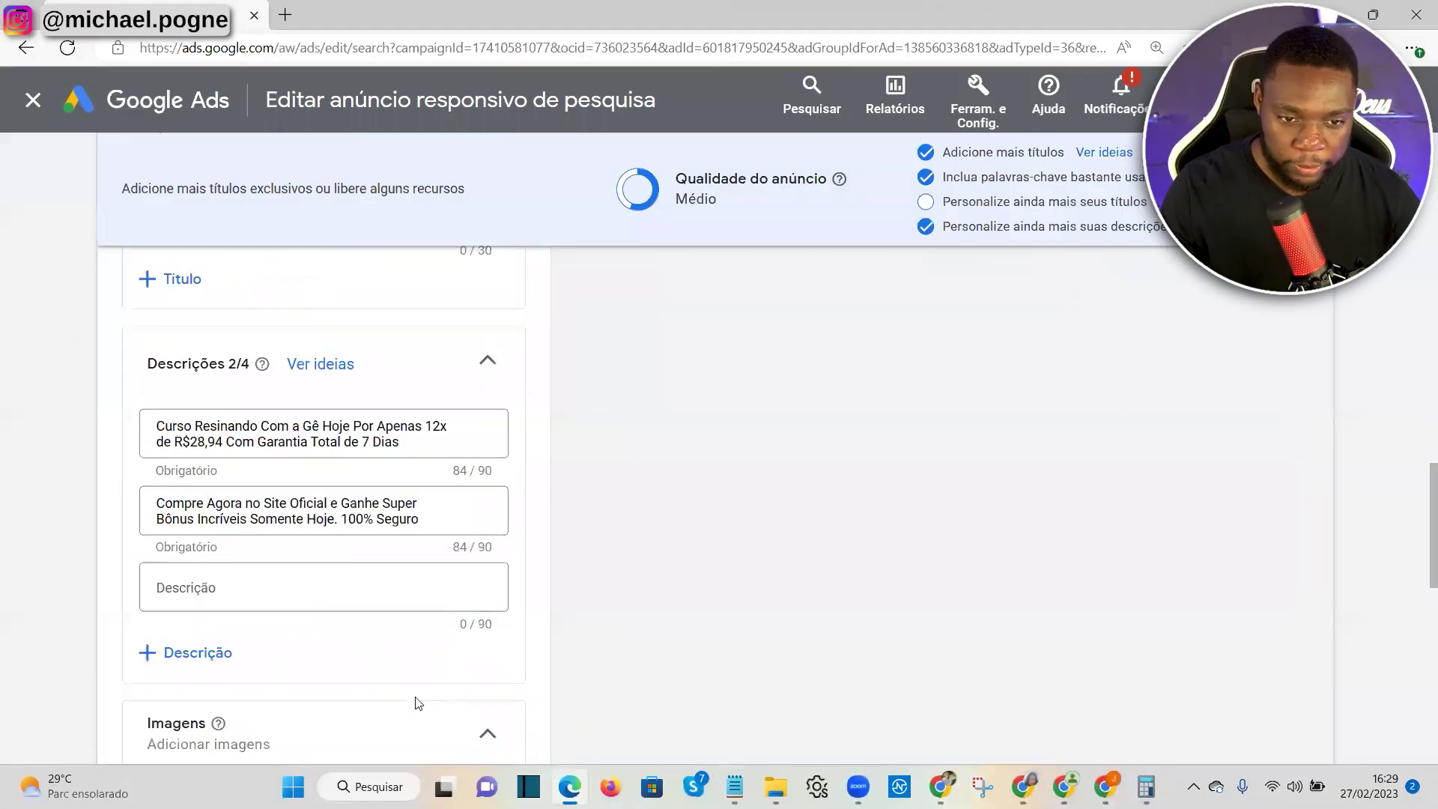
pyautogui.click(270, 679)
pyautogui.click(82, 536)
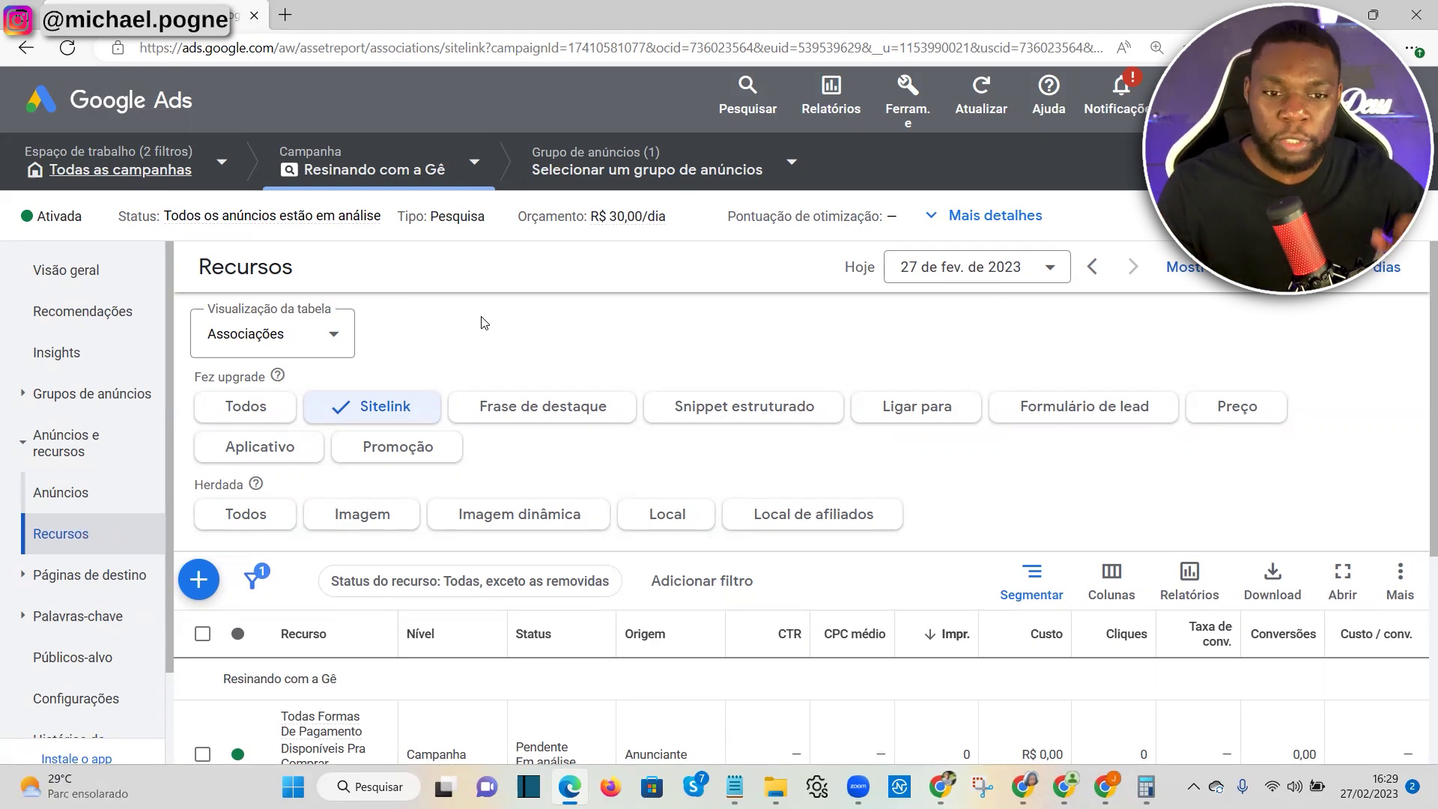
pyautogui.click(564, 425)
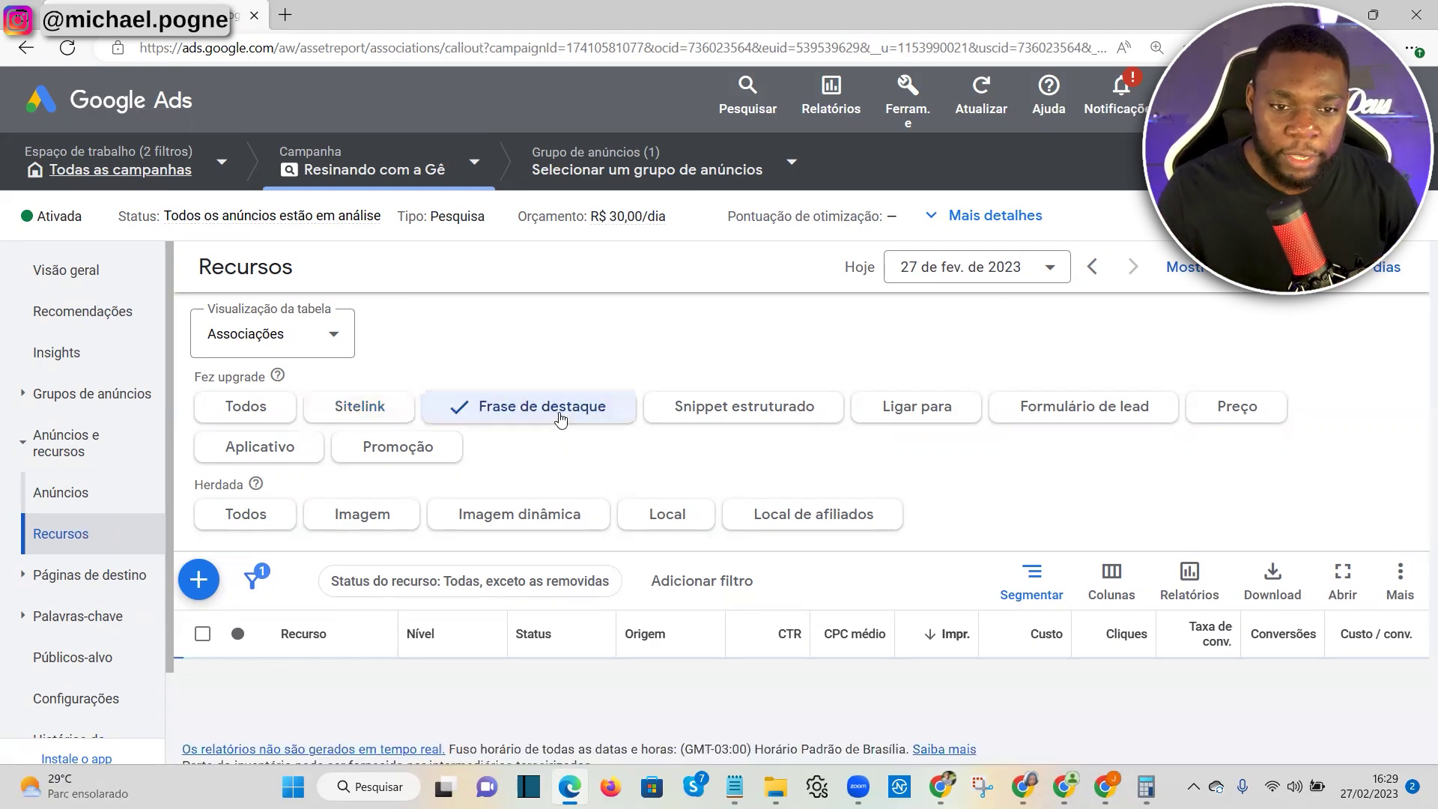
pyautogui.scroll(-2, 473, 479)
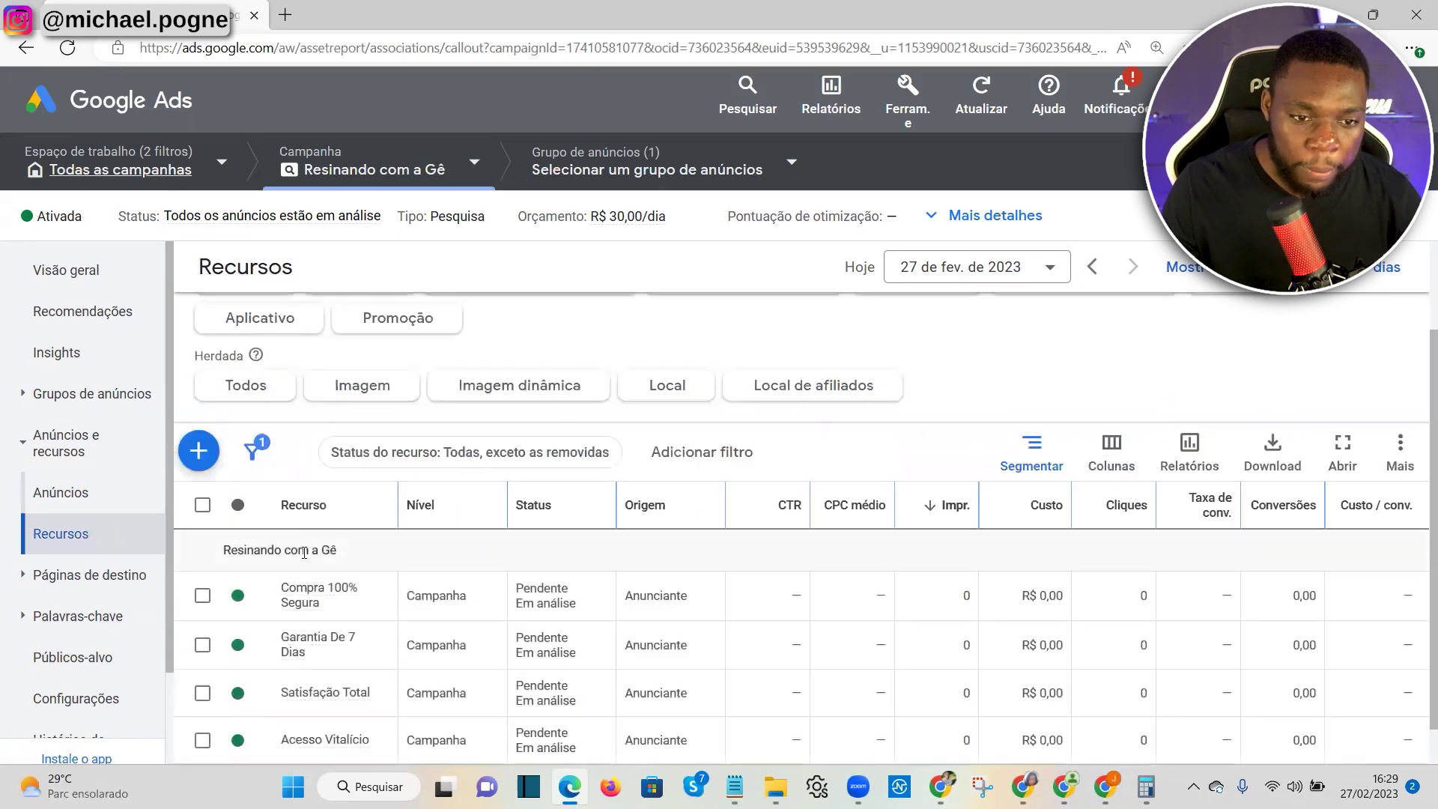
# Add the callout "Curso Resinando Com a Gê" to the campaign and list its structured snippet assets
pyautogui.click(201, 462)
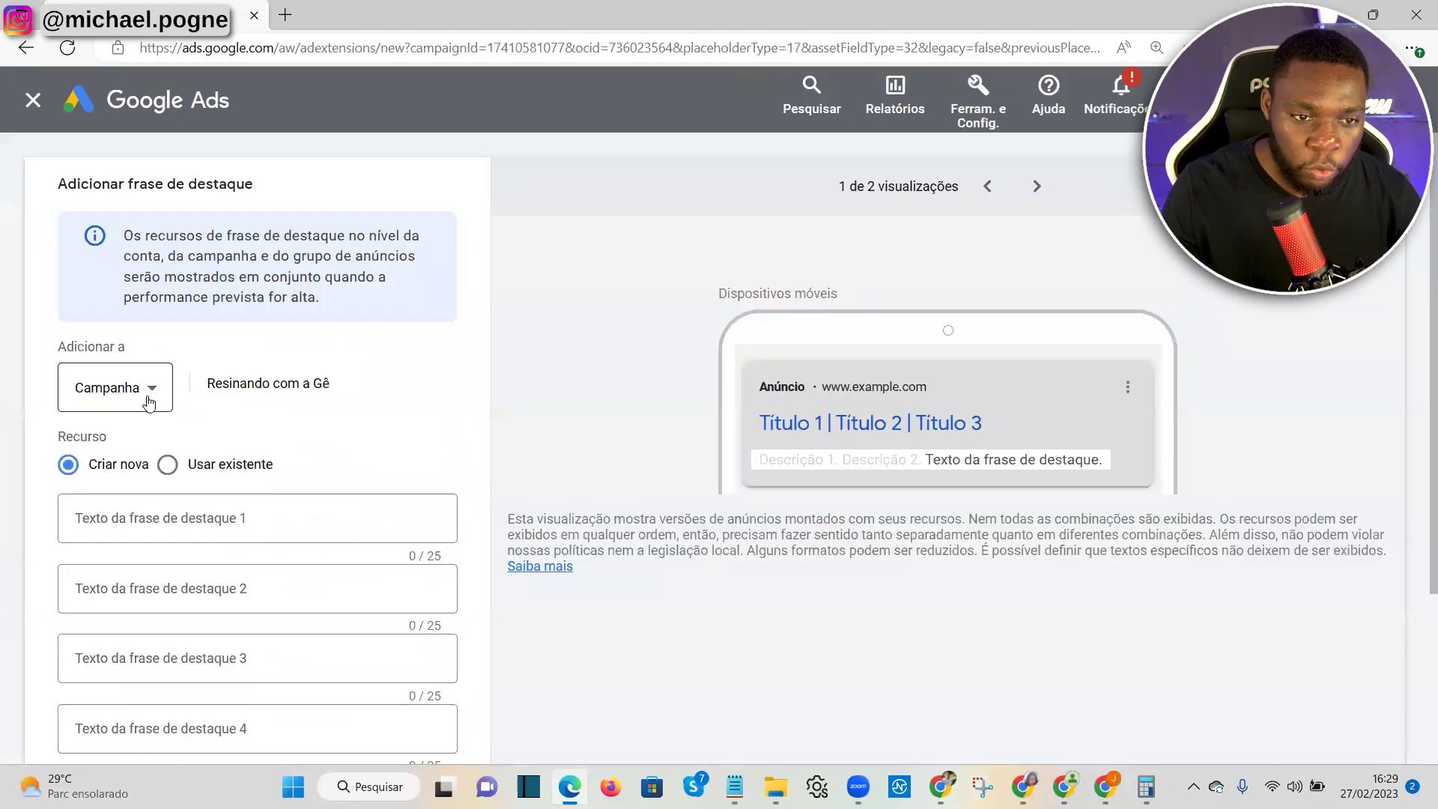
pyautogui.click(143, 525)
pyautogui.write('Curso Resinando Comn')
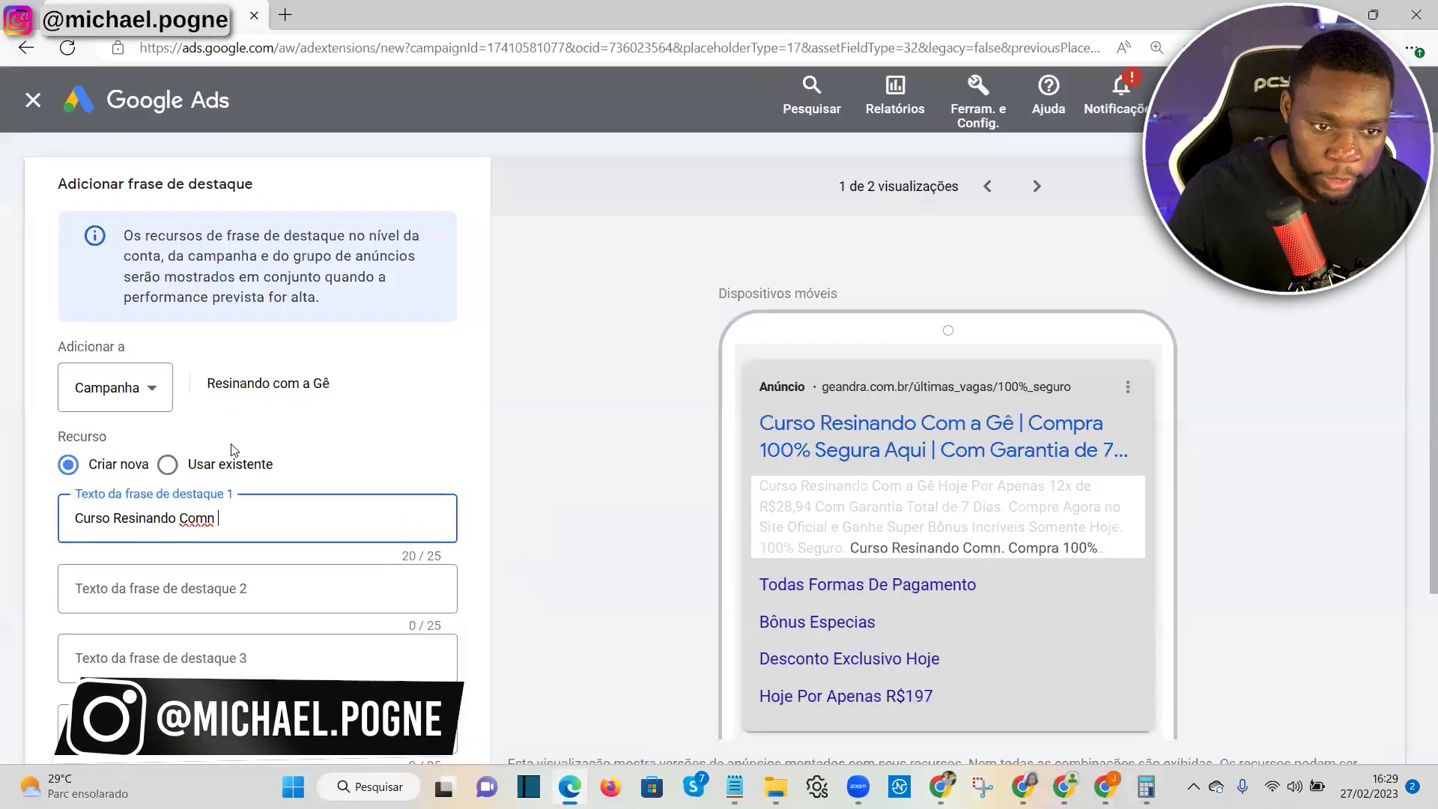
pyautogui.press('BackSpace')
pyautogui.write('a G')
pyautogui.scroll(-5, 267, 511)
pyautogui.write('ê')
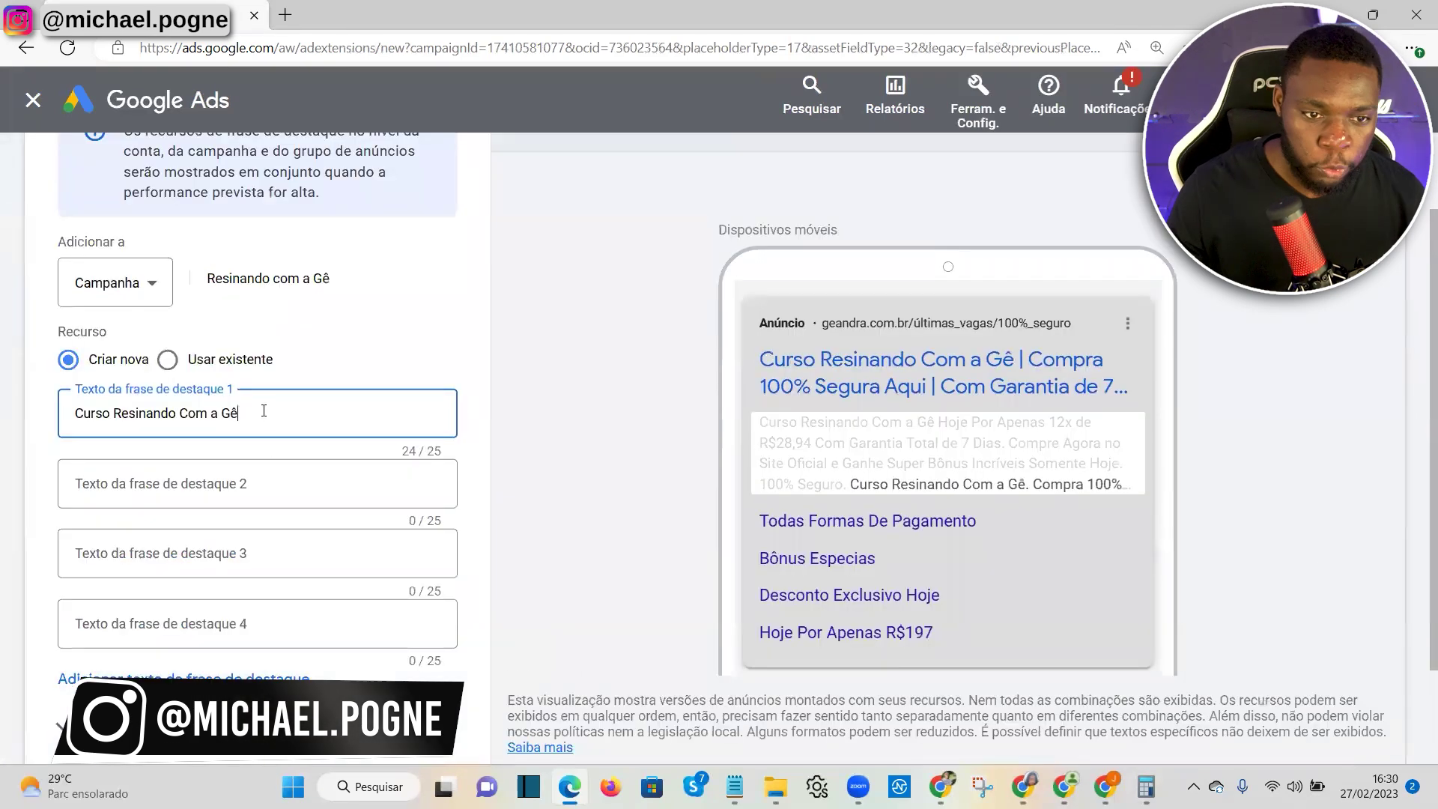
pyautogui.scroll(-3, 54, 664)
pyautogui.click(54, 663)
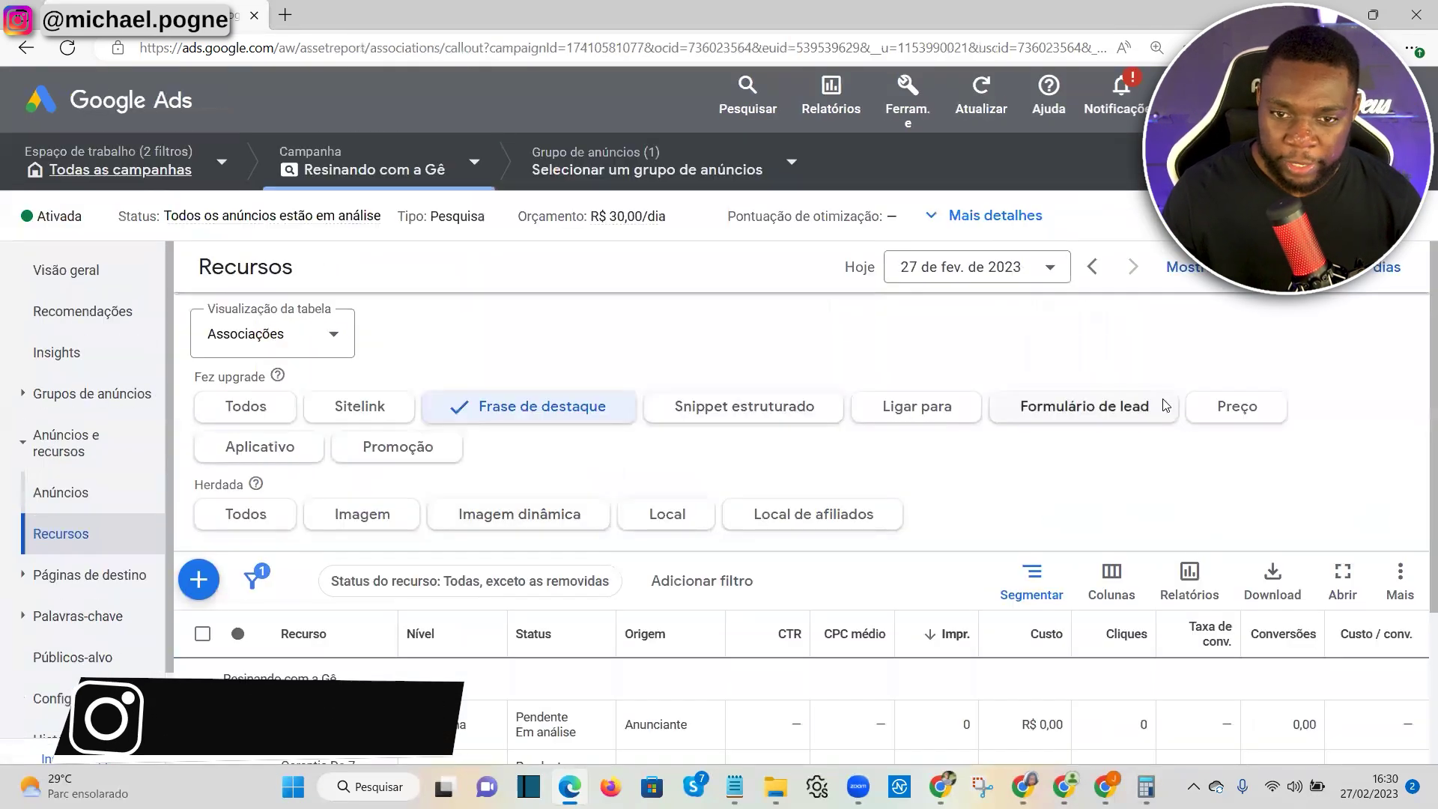
pyautogui.click(722, 422)
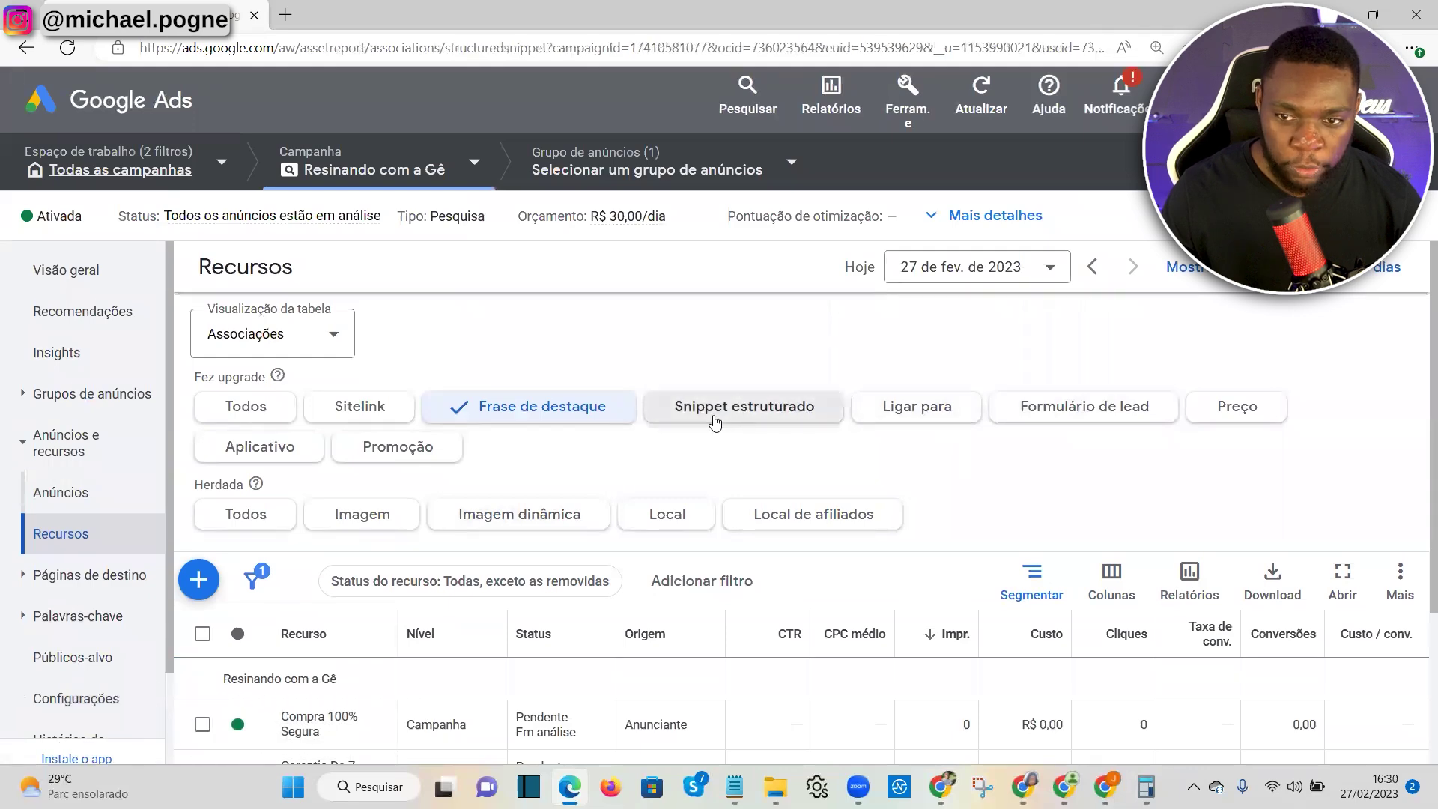
pyautogui.click(196, 581)
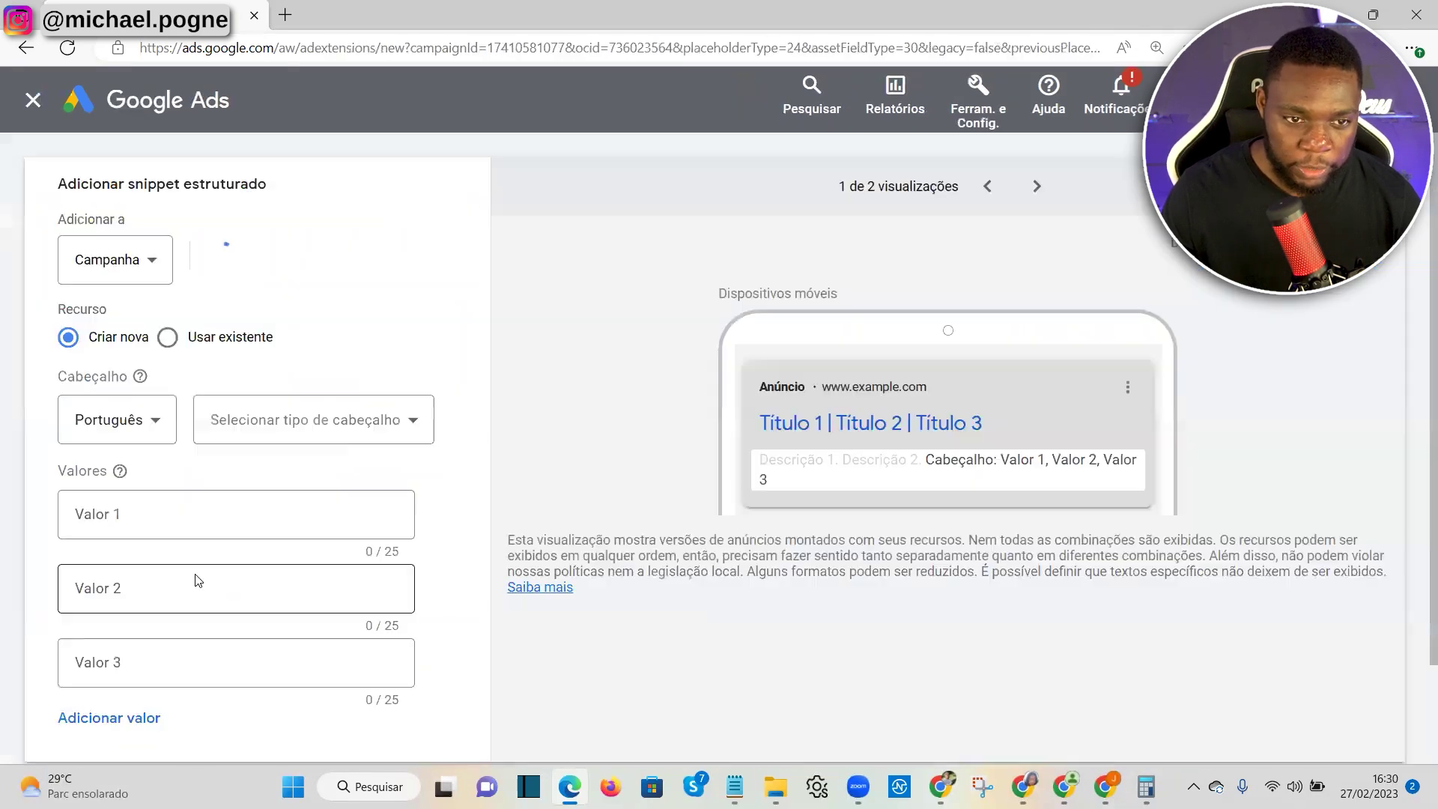
pyautogui.click(251, 546)
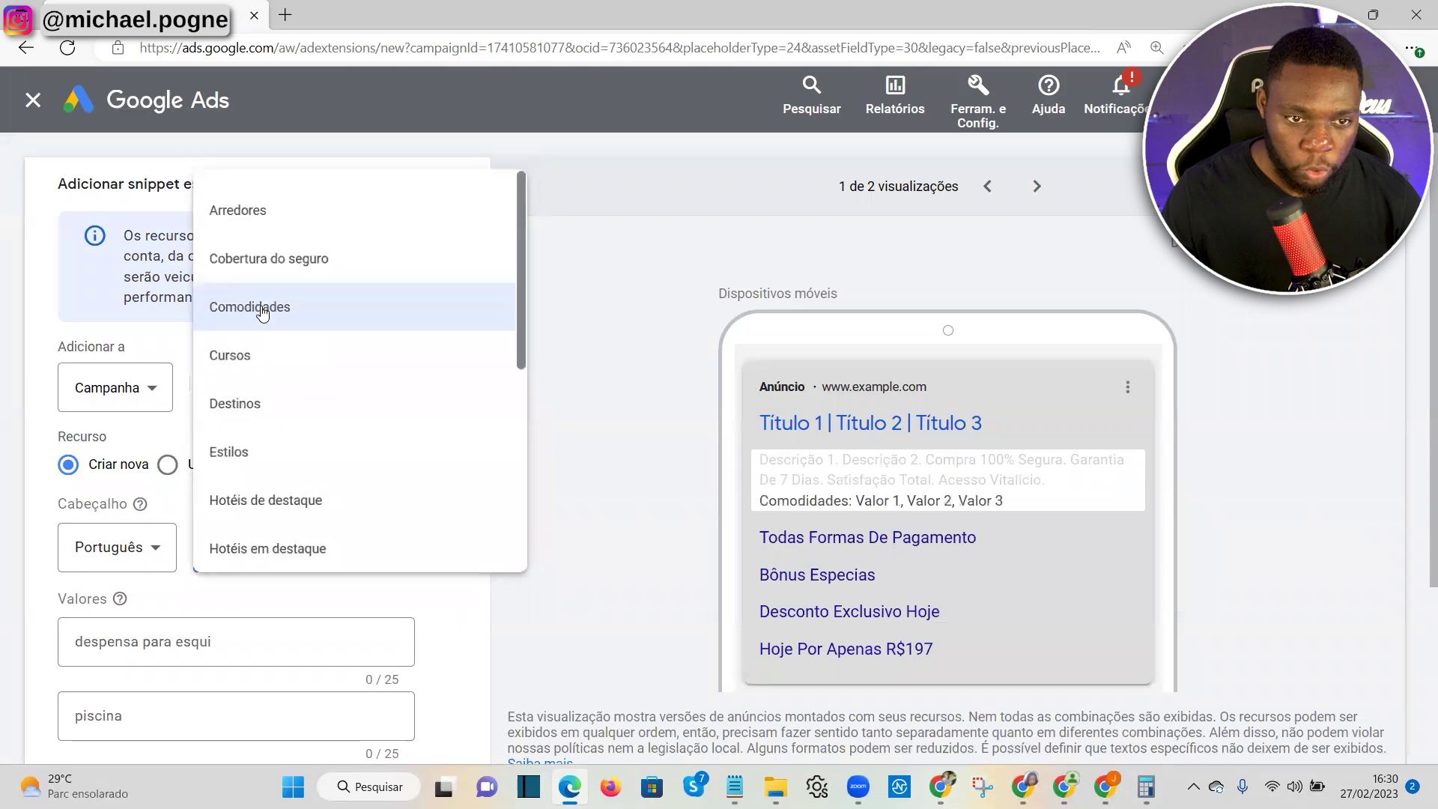
pyautogui.click(288, 300)
pyautogui.press('Tab')
pyautogui.write('Curso Resinando Com a Gê')
pyautogui.scroll(-3, 55, 666)
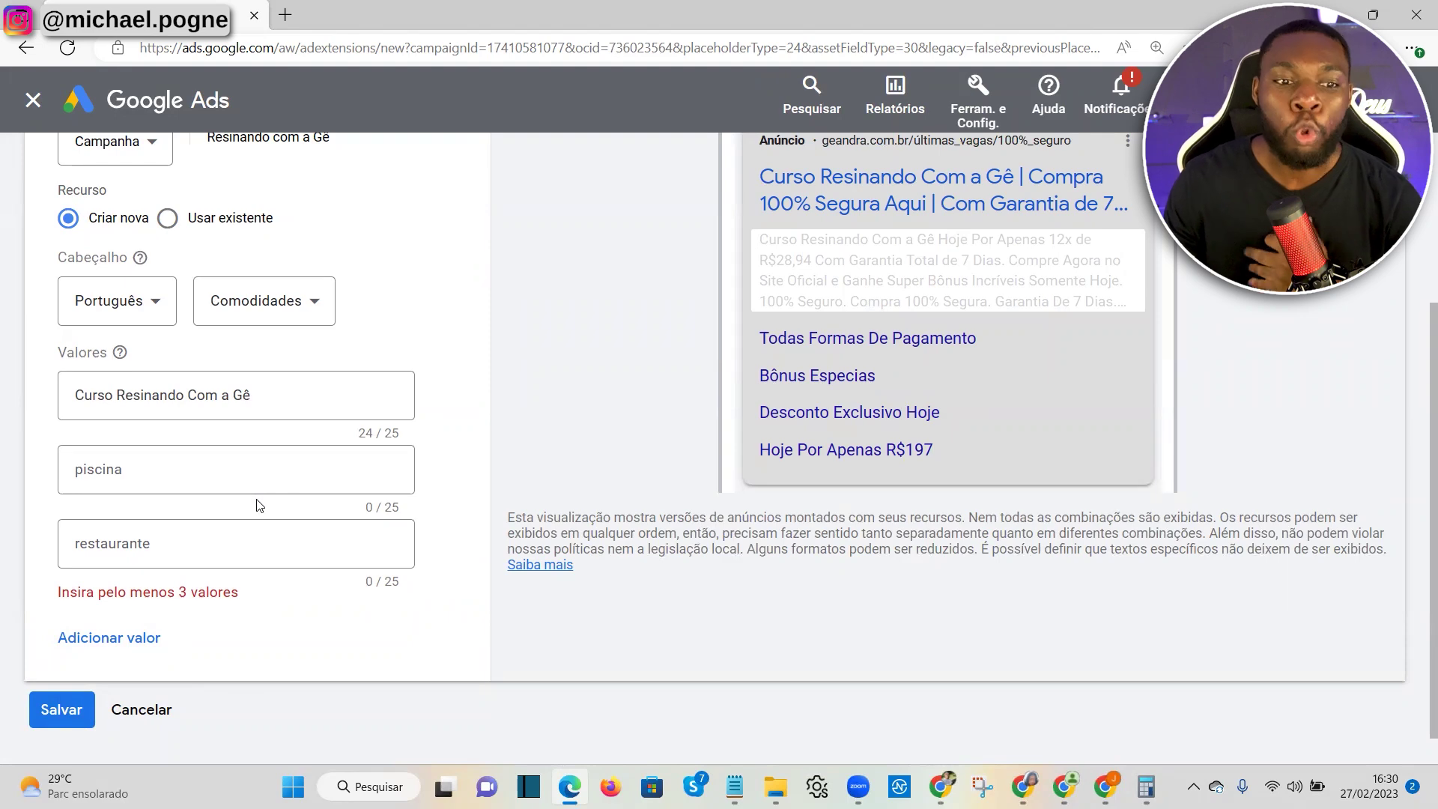
pyautogui.click(157, 707)
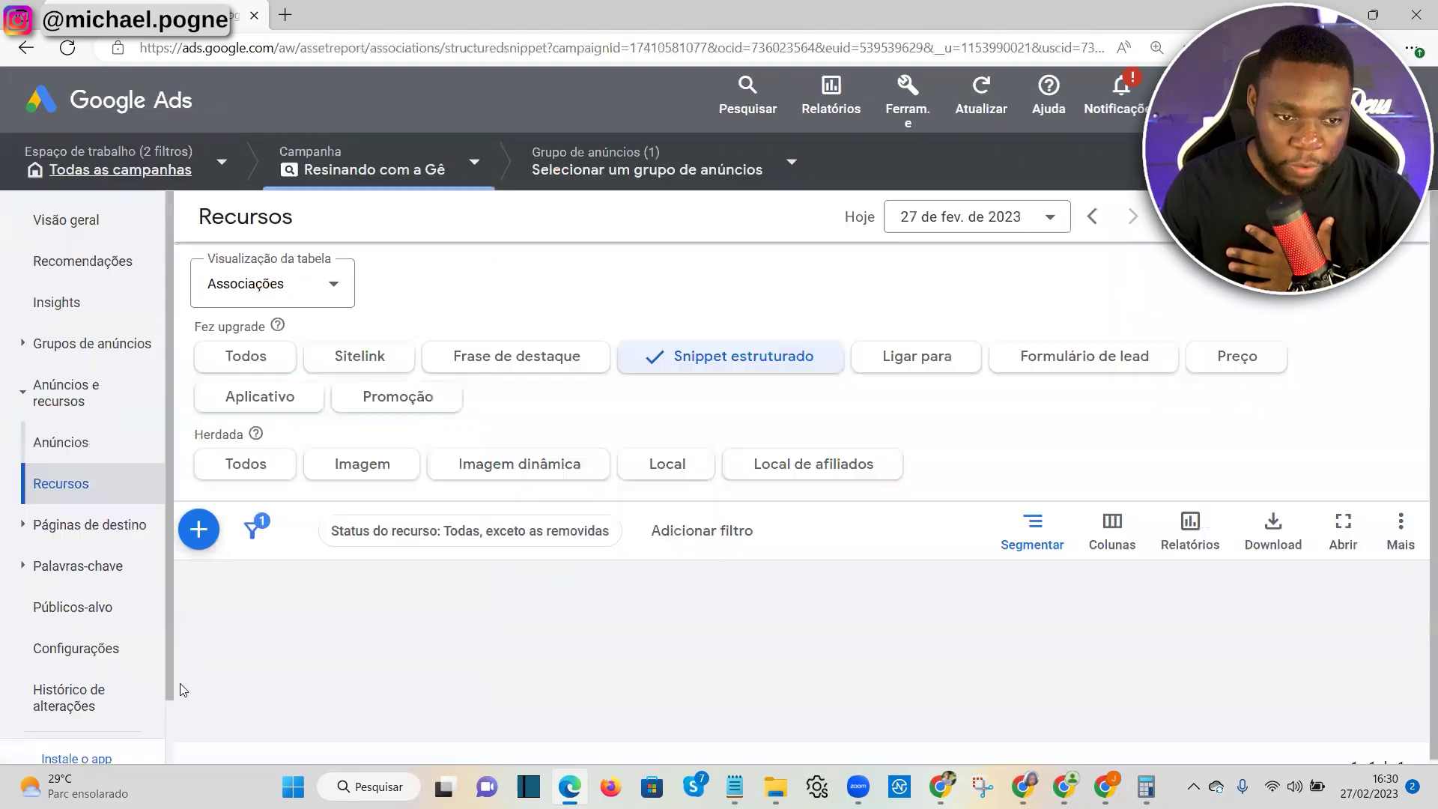
# Edit the campaign's existing Comodidades structured snippet, add the value "Curso Resinando Com a Gê" and save it
pyautogui.scroll(-2, 384, 578)
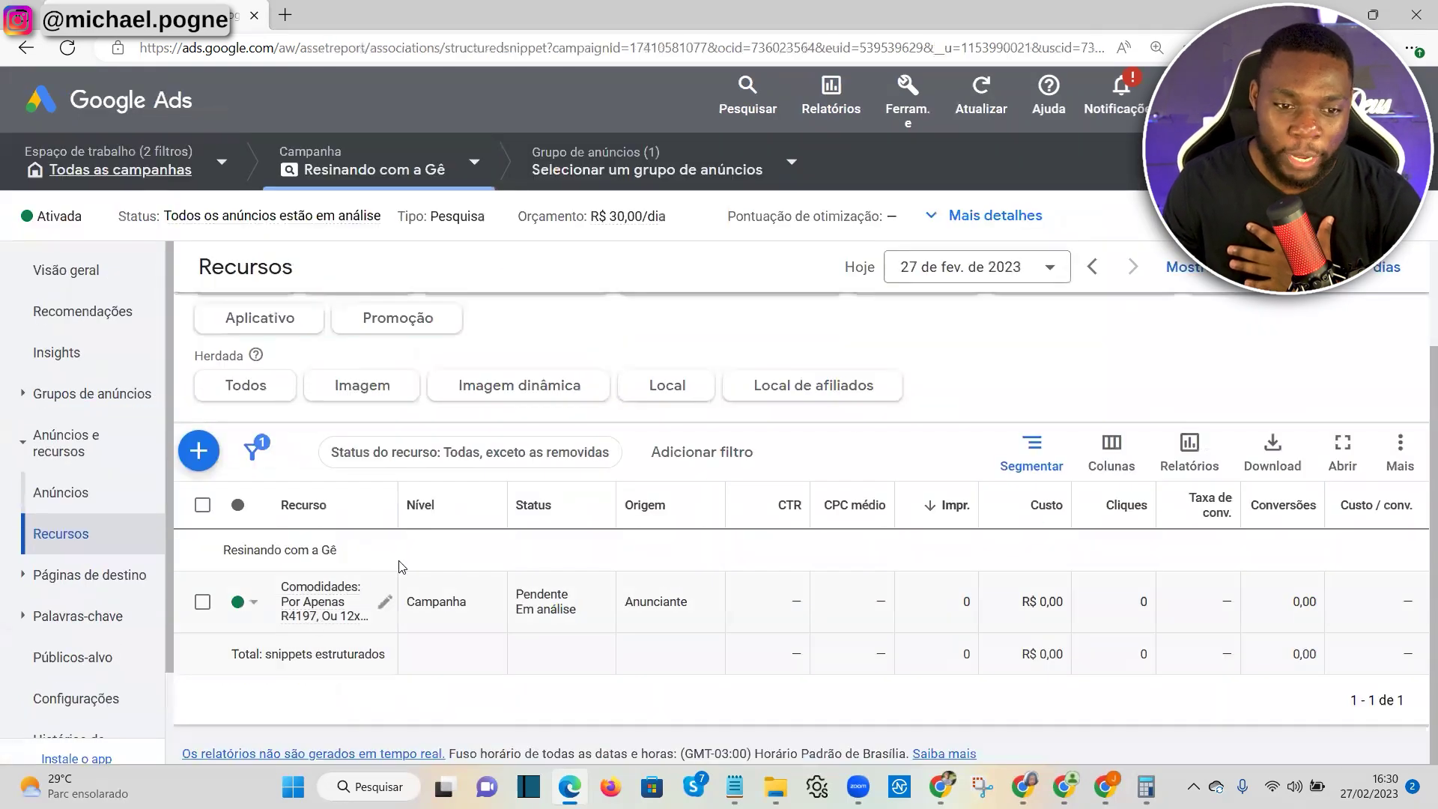
pyautogui.click(385, 602)
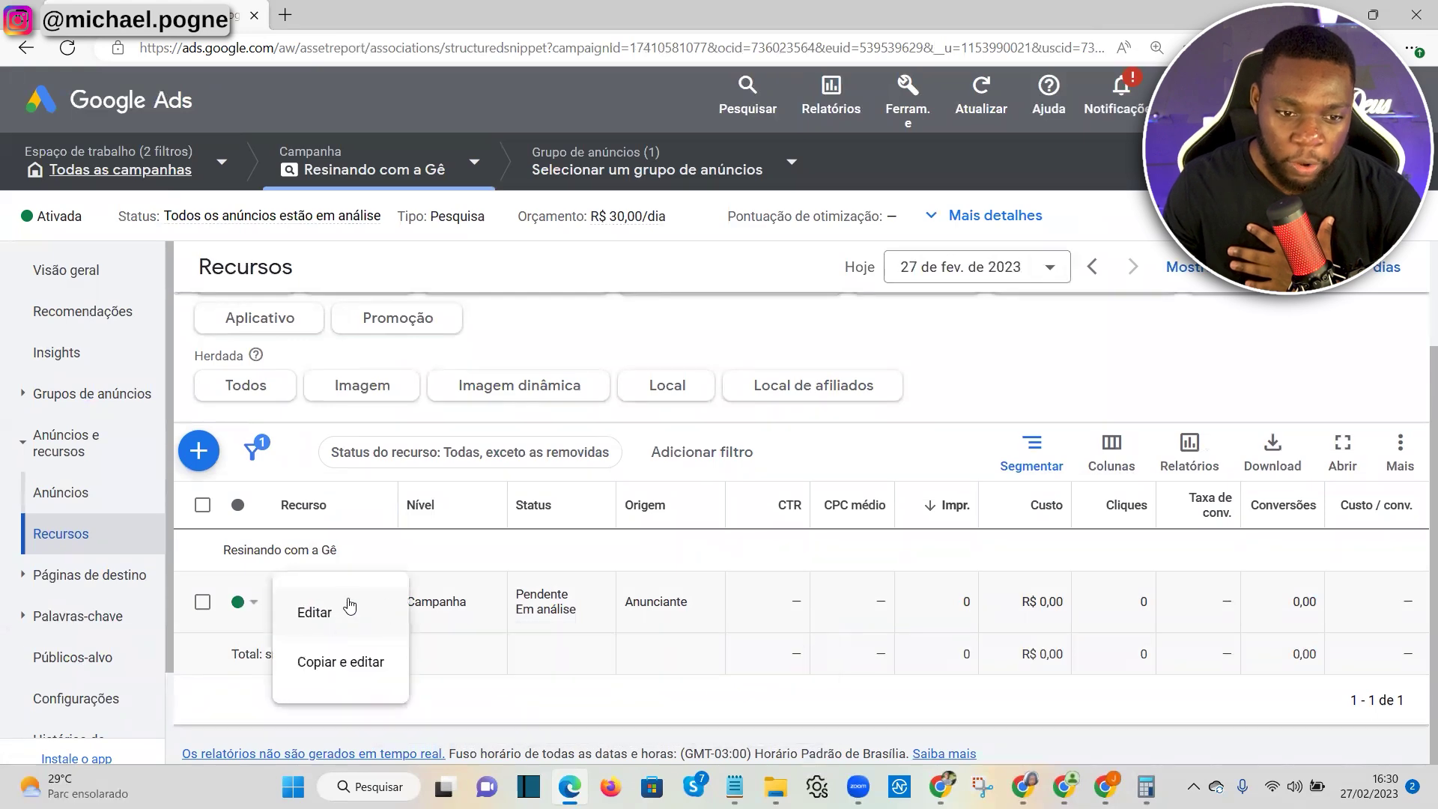
pyautogui.click(349, 607)
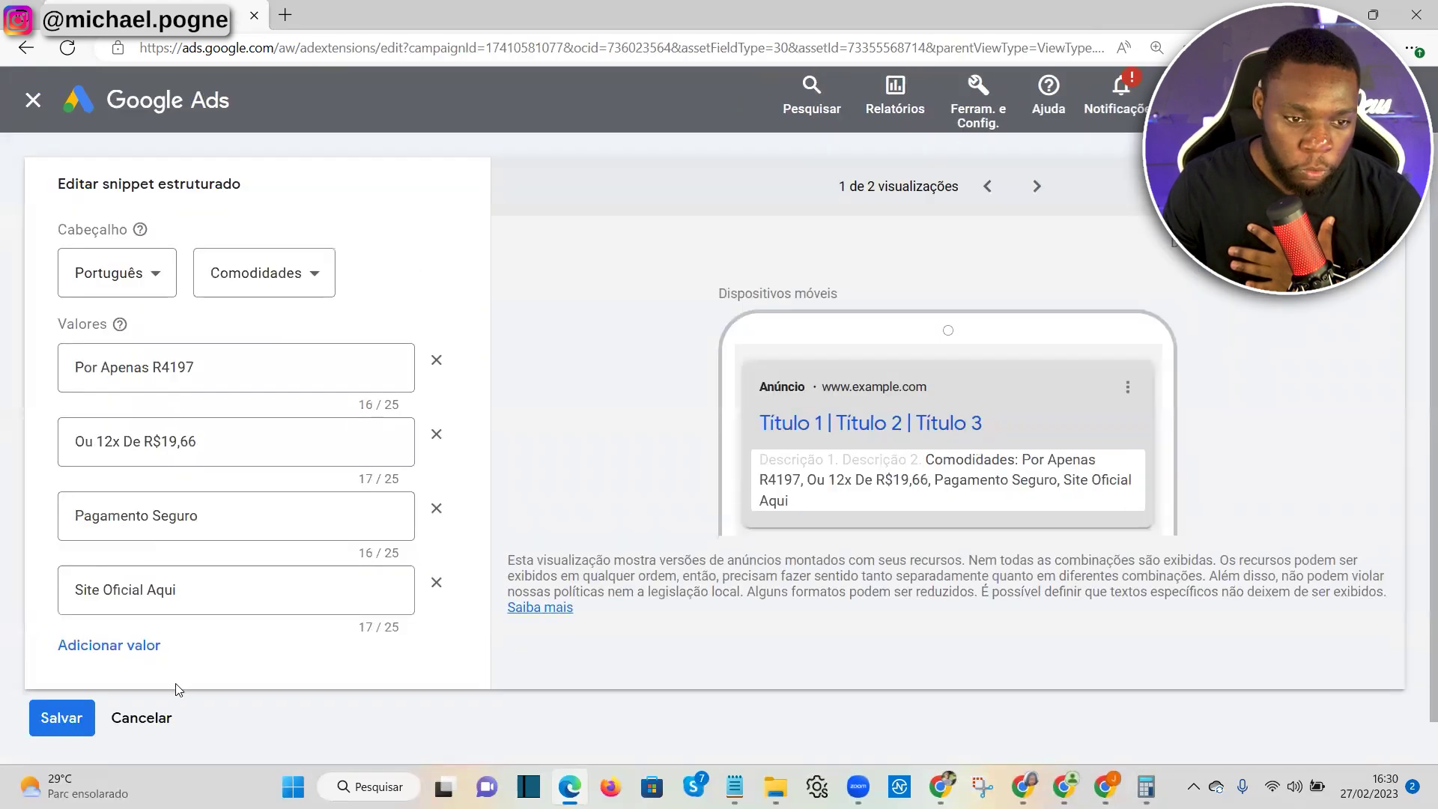
pyautogui.click(138, 645)
pyautogui.rightClick(110, 672)
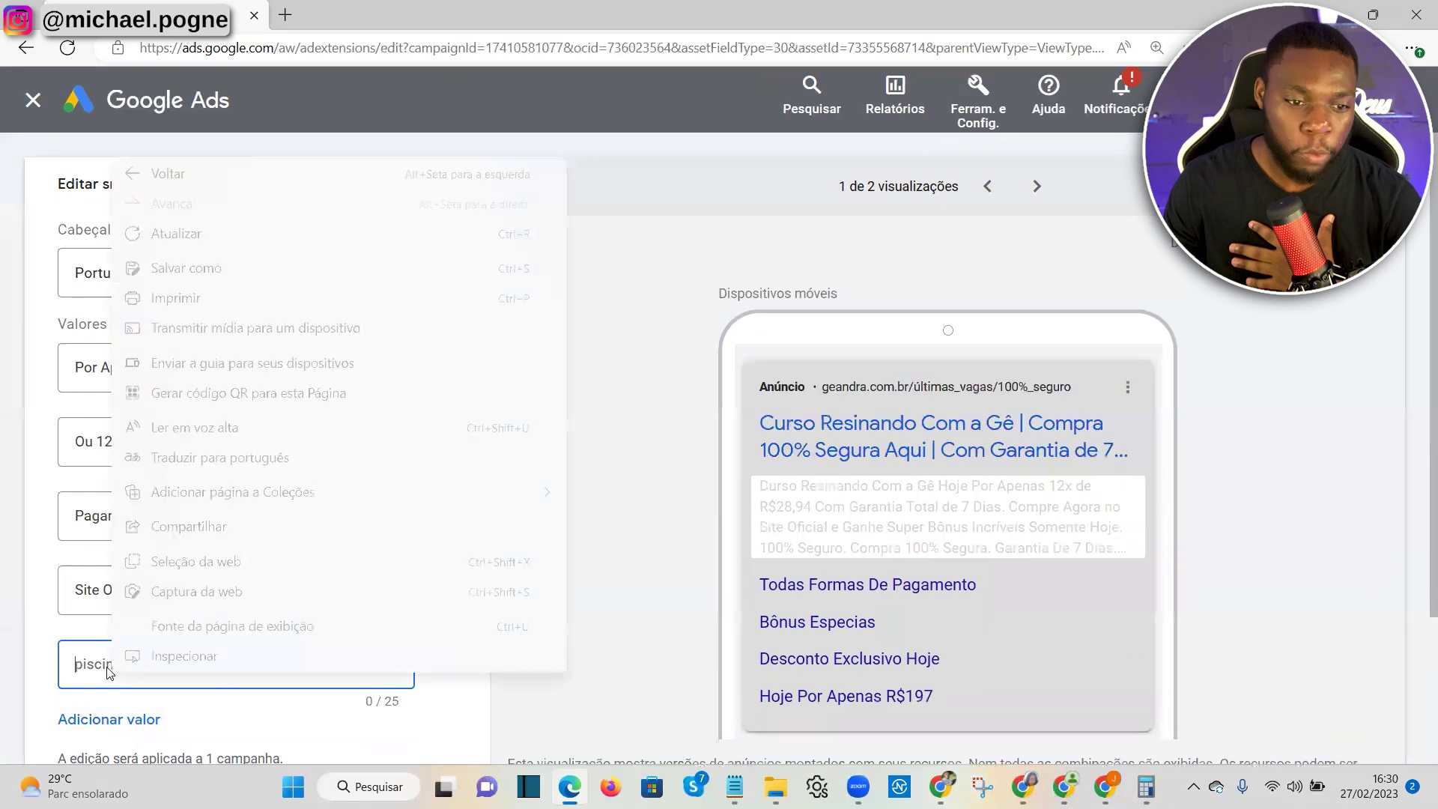
pyautogui.rightClick(89, 665)
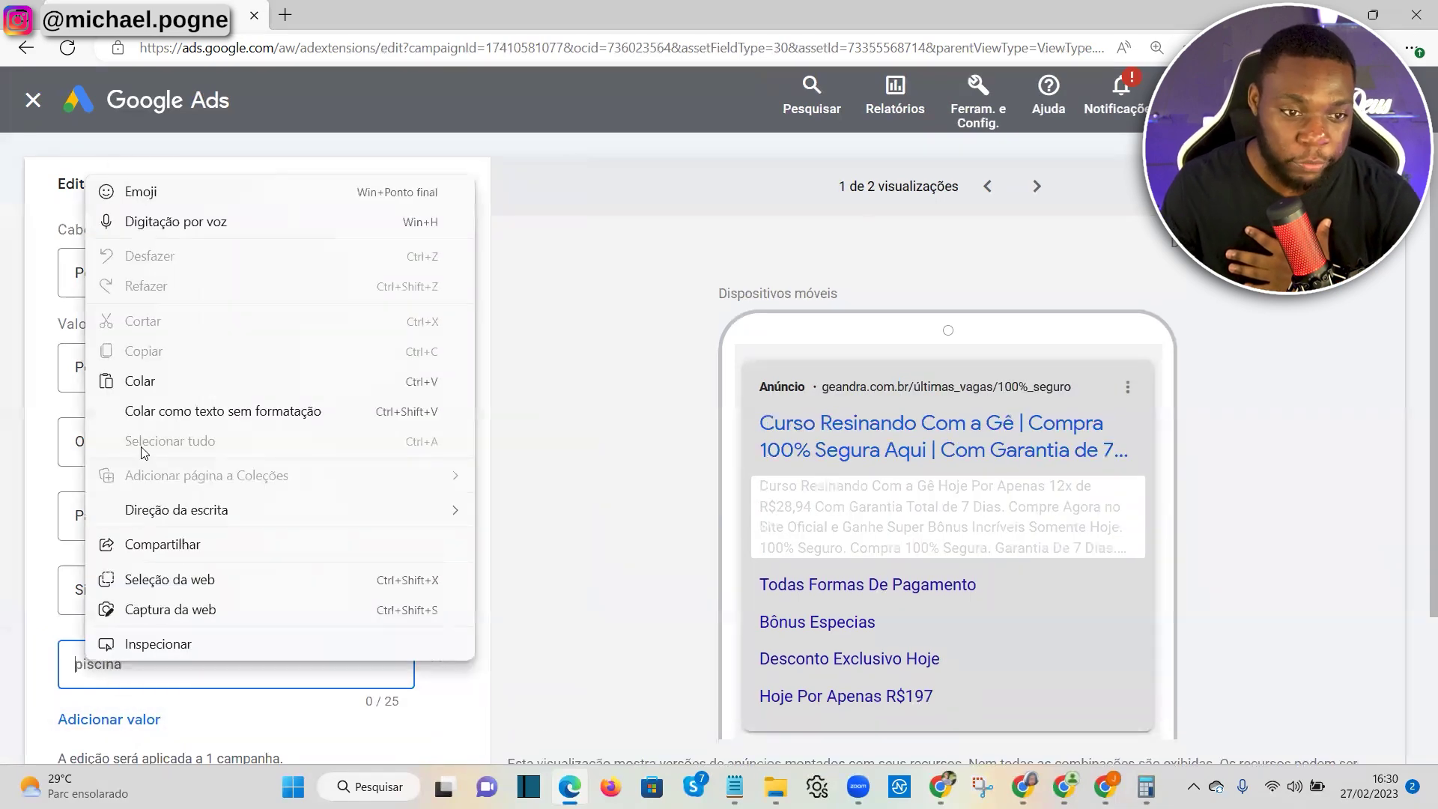
pyautogui.click(154, 383)
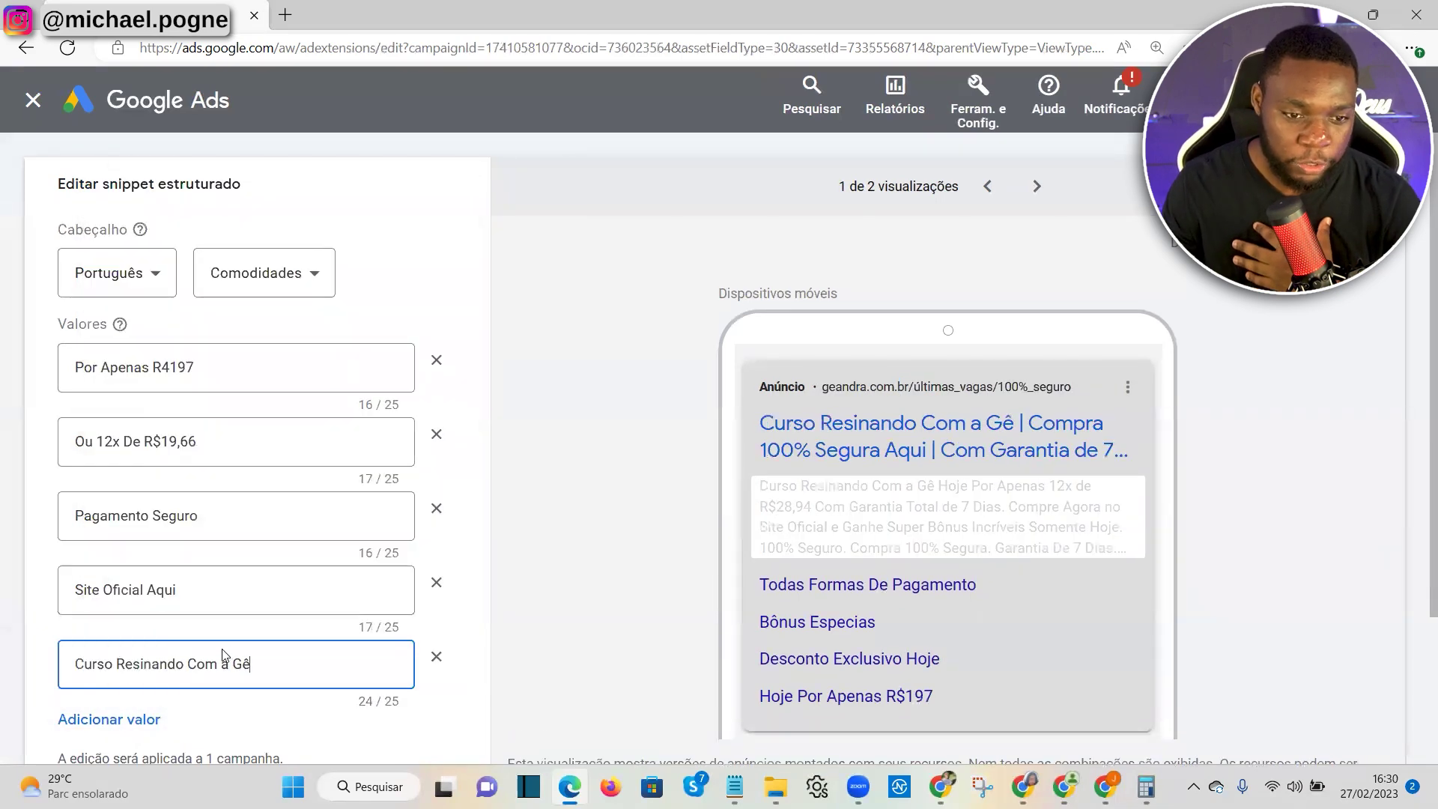
pyautogui.scroll(-3, 188, 659)
pyautogui.click(68, 679)
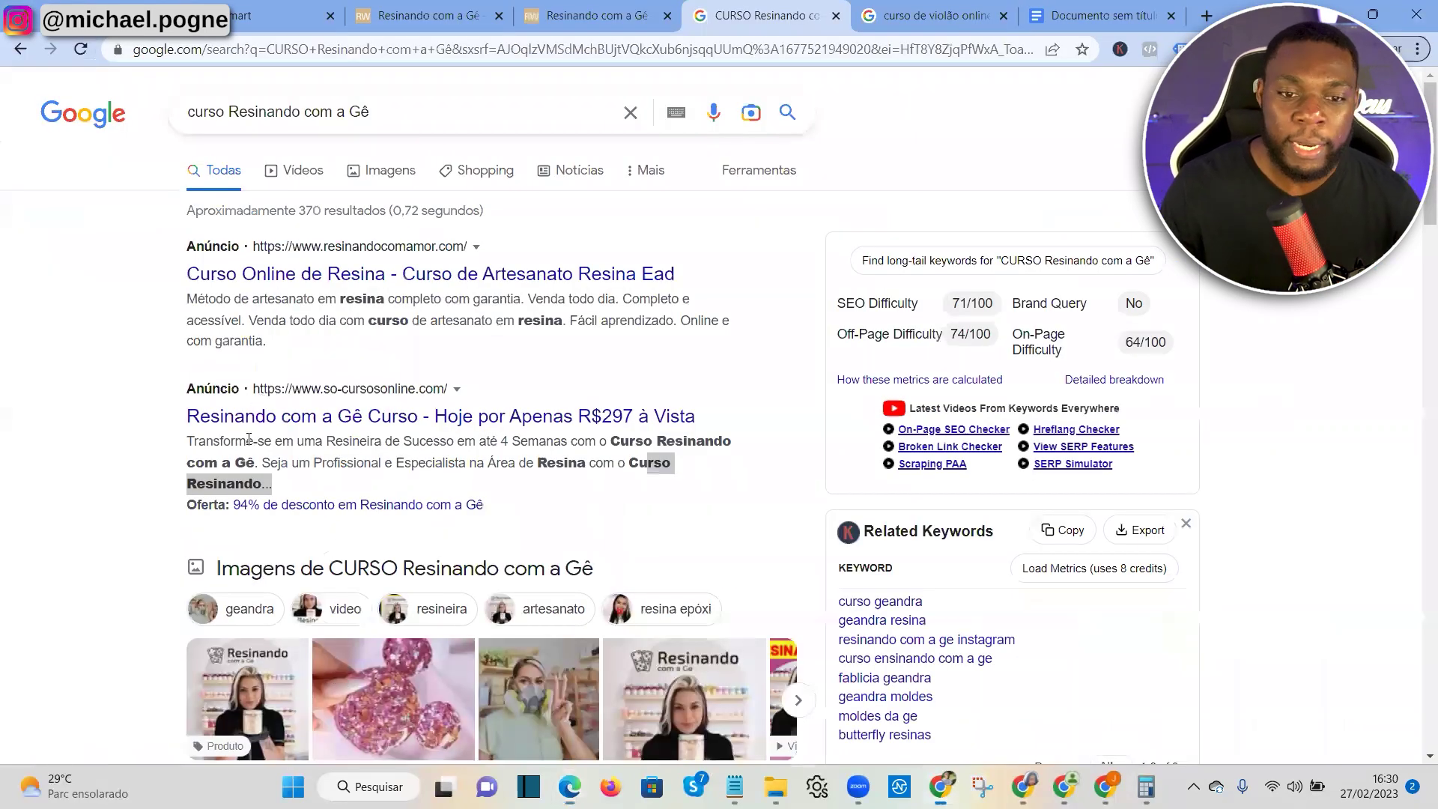
# Review the Google results for "curso Resinando com a Gê" and the extensions checklist document in Chrome, and return to Google Ads
pyautogui.click(75, 411)
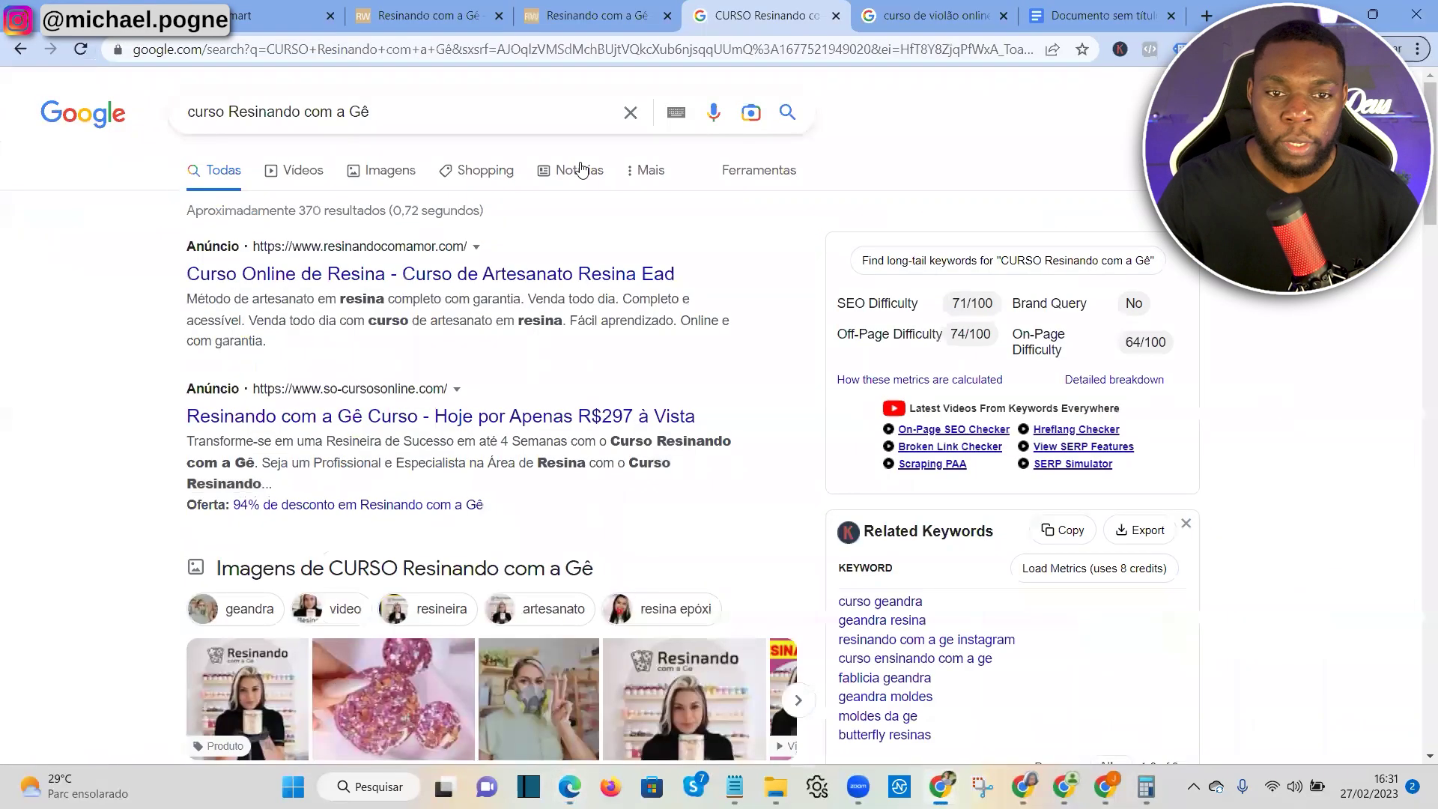
pyautogui.hotkey('ctrl', 'Tab')
pyautogui.hotkey('ctrl', 'Tab')
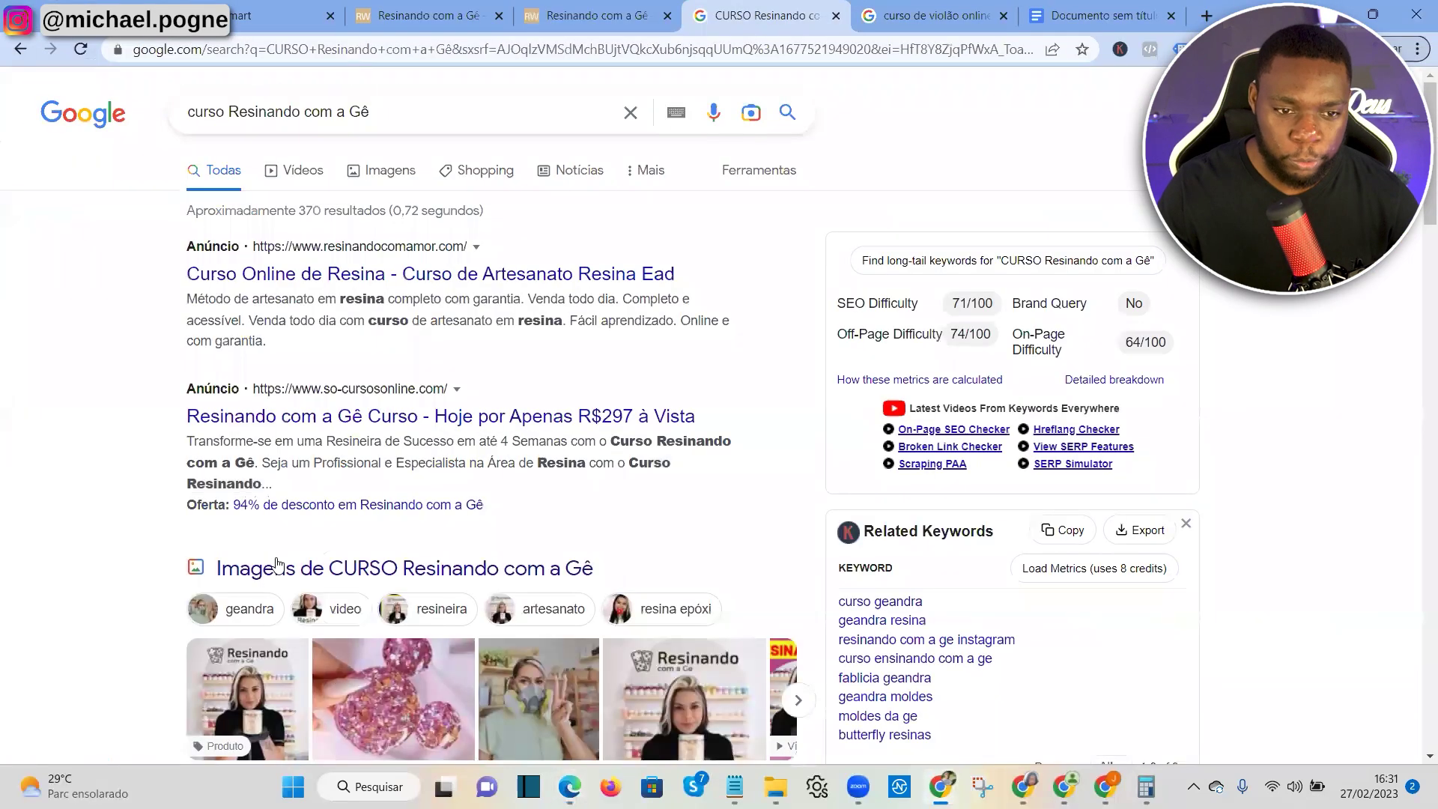
pyautogui.hotkey('alt', 'Tab')
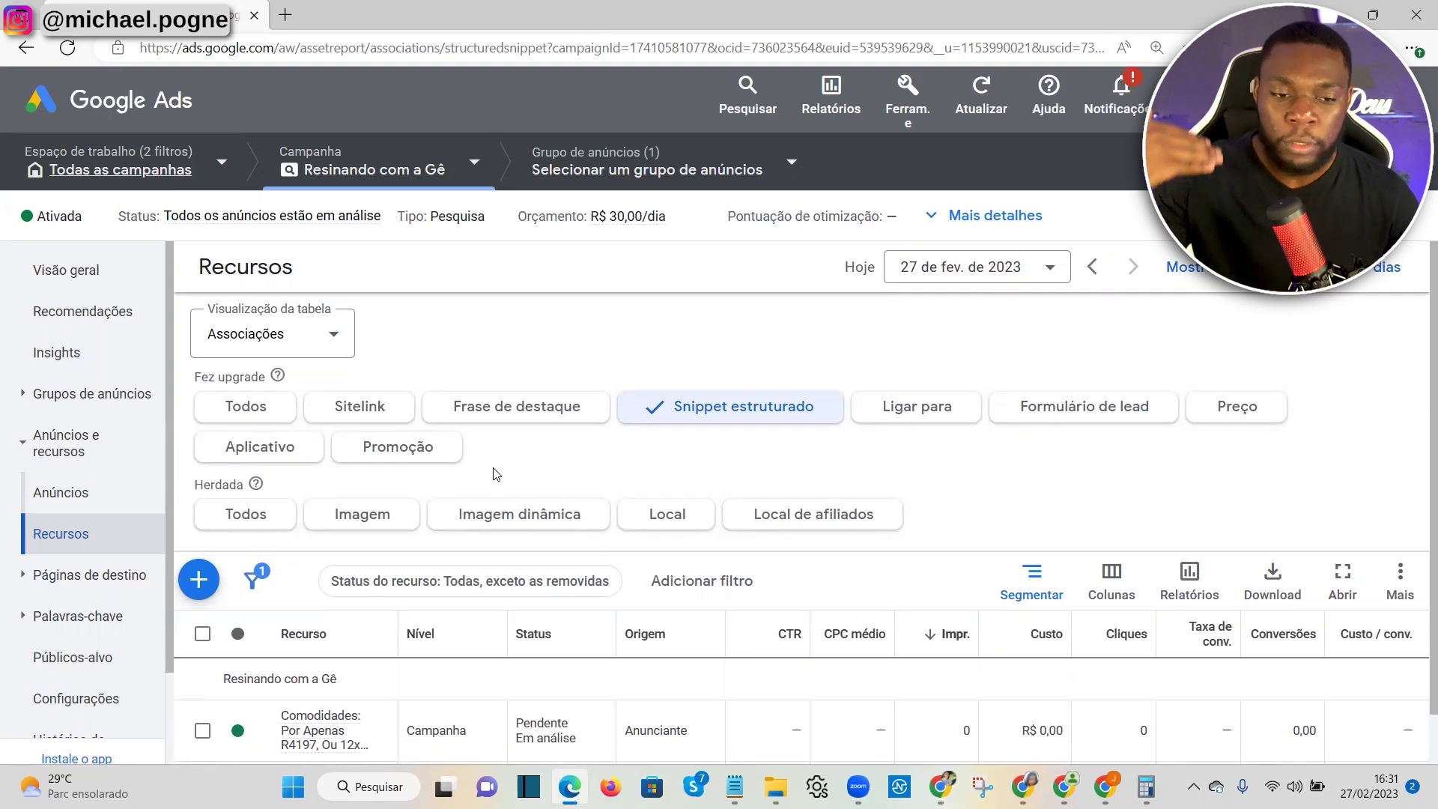
pyautogui.hotkey('alt', 'Tab')
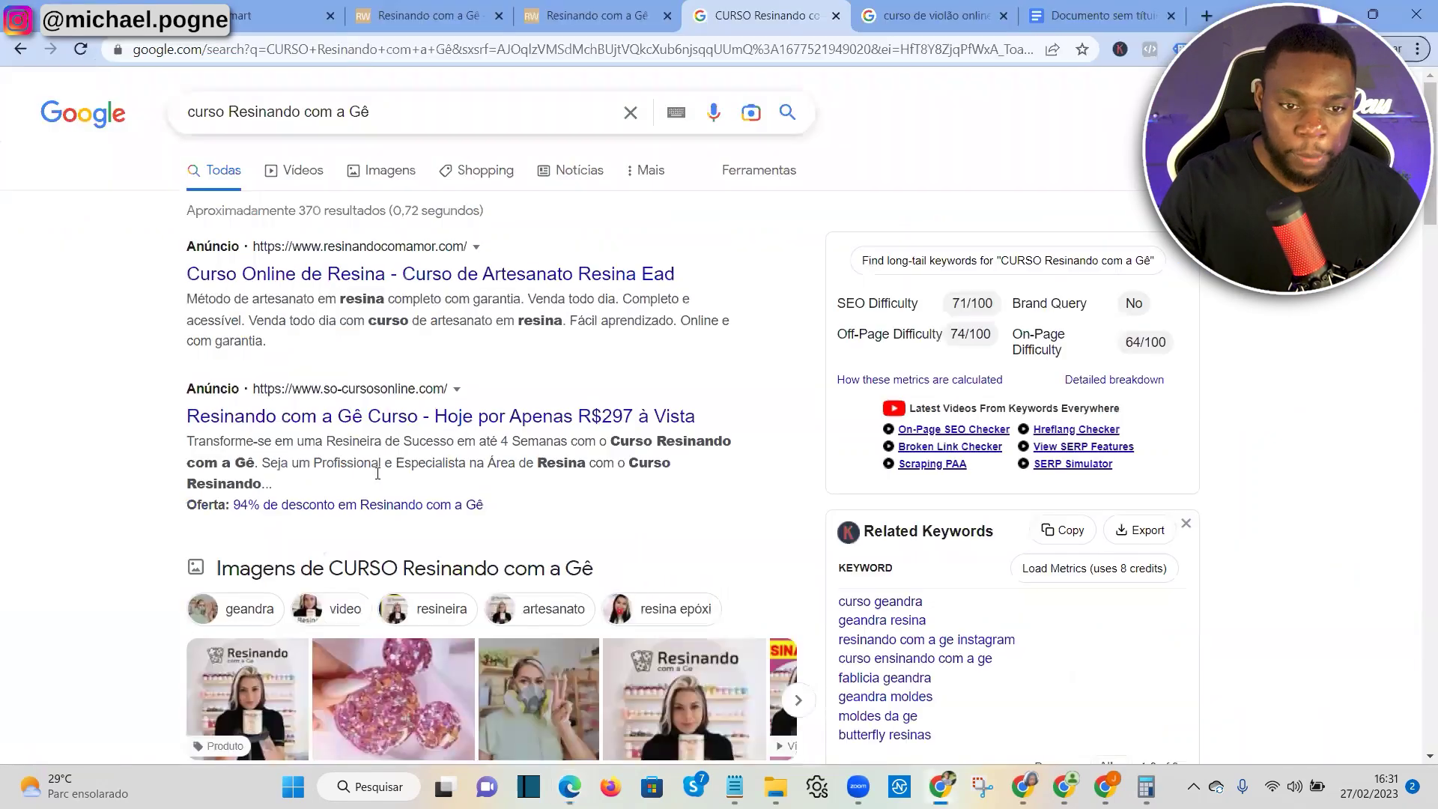
pyautogui.hotkey('ctrl', '9')
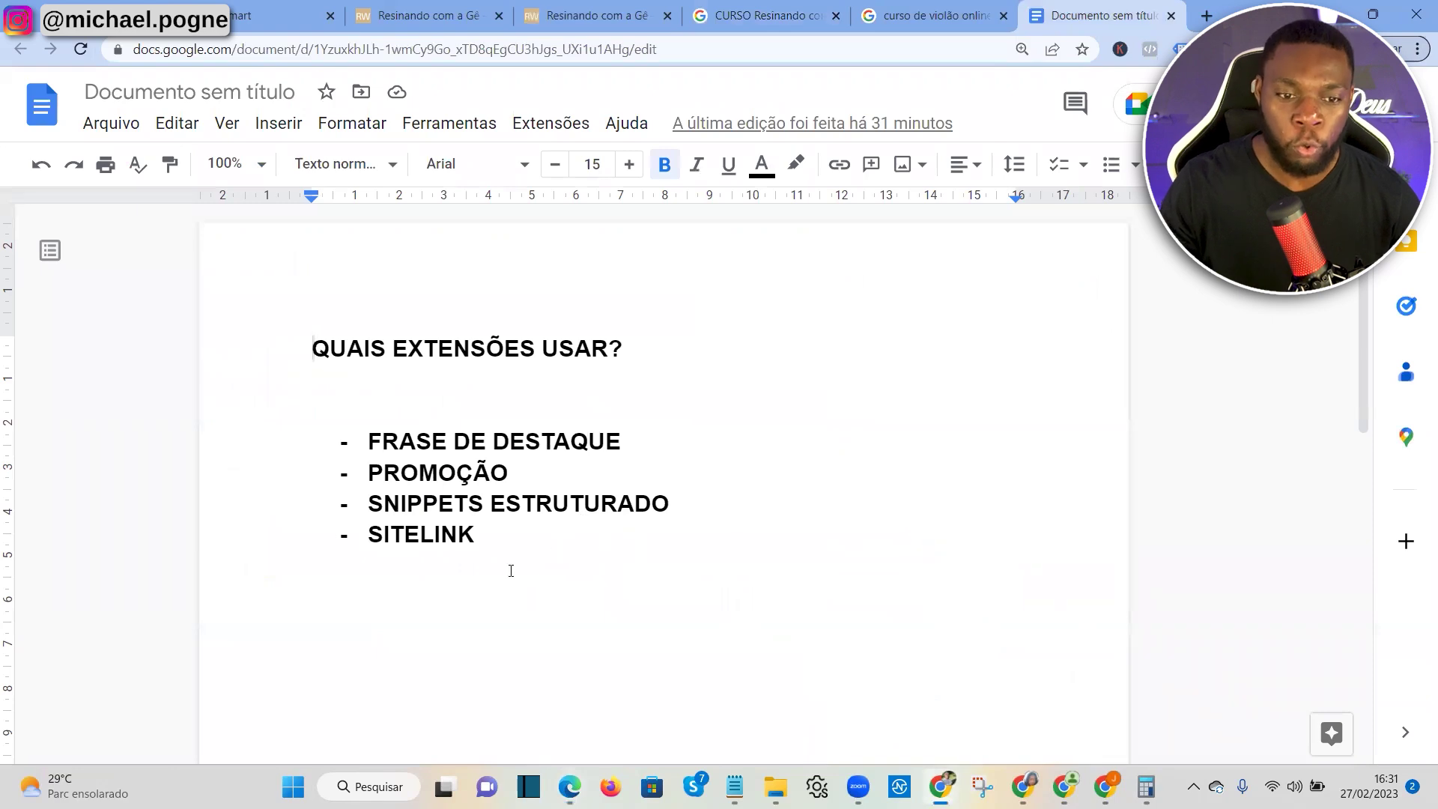
pyautogui.hotkey('alt', 'Tab')
# Copy the campaign's "Todas Formas De Pagamento" sitelink for editing and set the copy's text to "Curso Resinando Com a Gê"
pyautogui.click(348, 415)
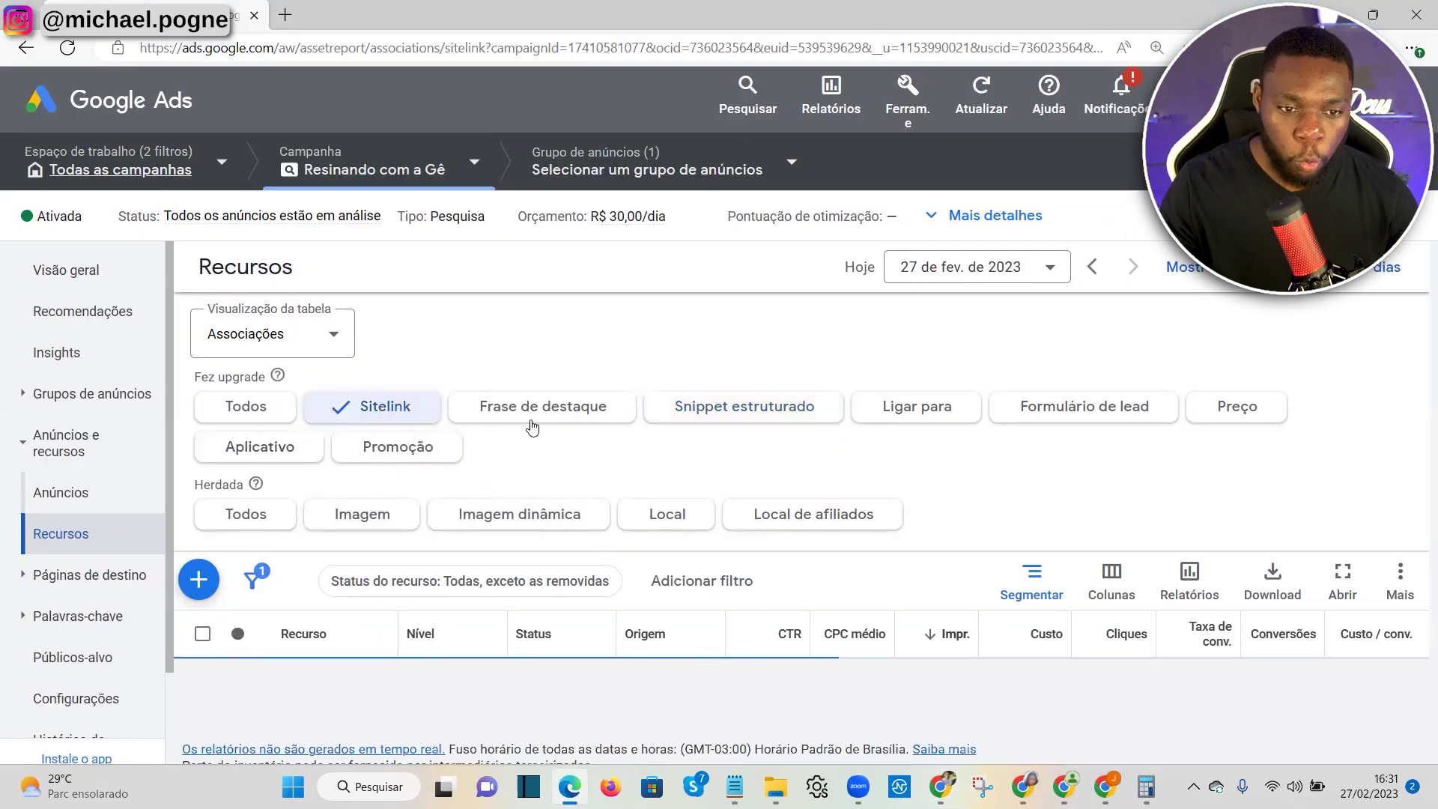
pyautogui.scroll(-2, 528, 449)
pyautogui.click(379, 622)
pyautogui.click(340, 662)
pyautogui.rightClick(174, 307)
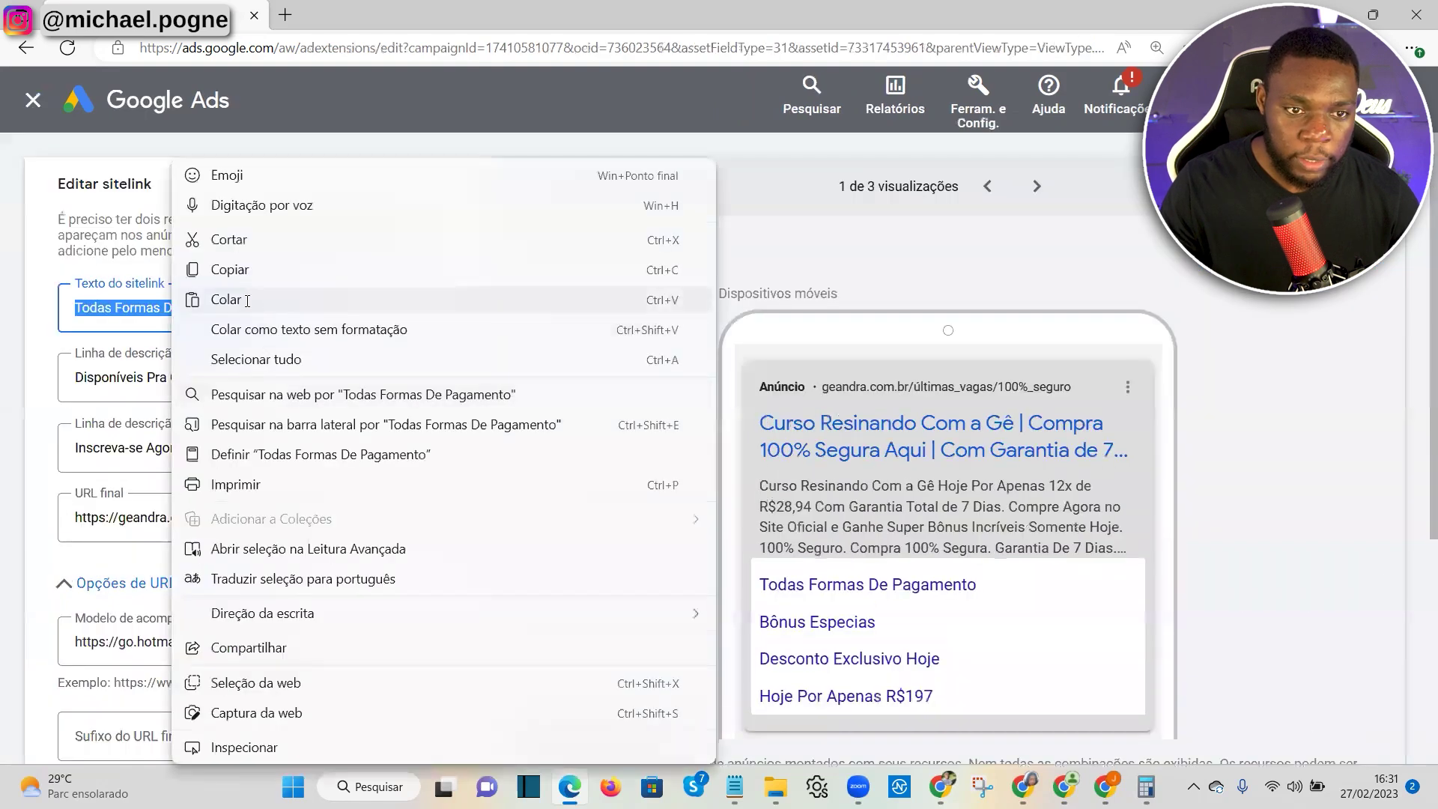
pyautogui.click(247, 300)
# Set the copied sitelink's description lines to "100% Online" and "Com Acesso Vitalício" and save it
pyautogui.tripleClick(216, 381)
pyautogui.write('100% Online')
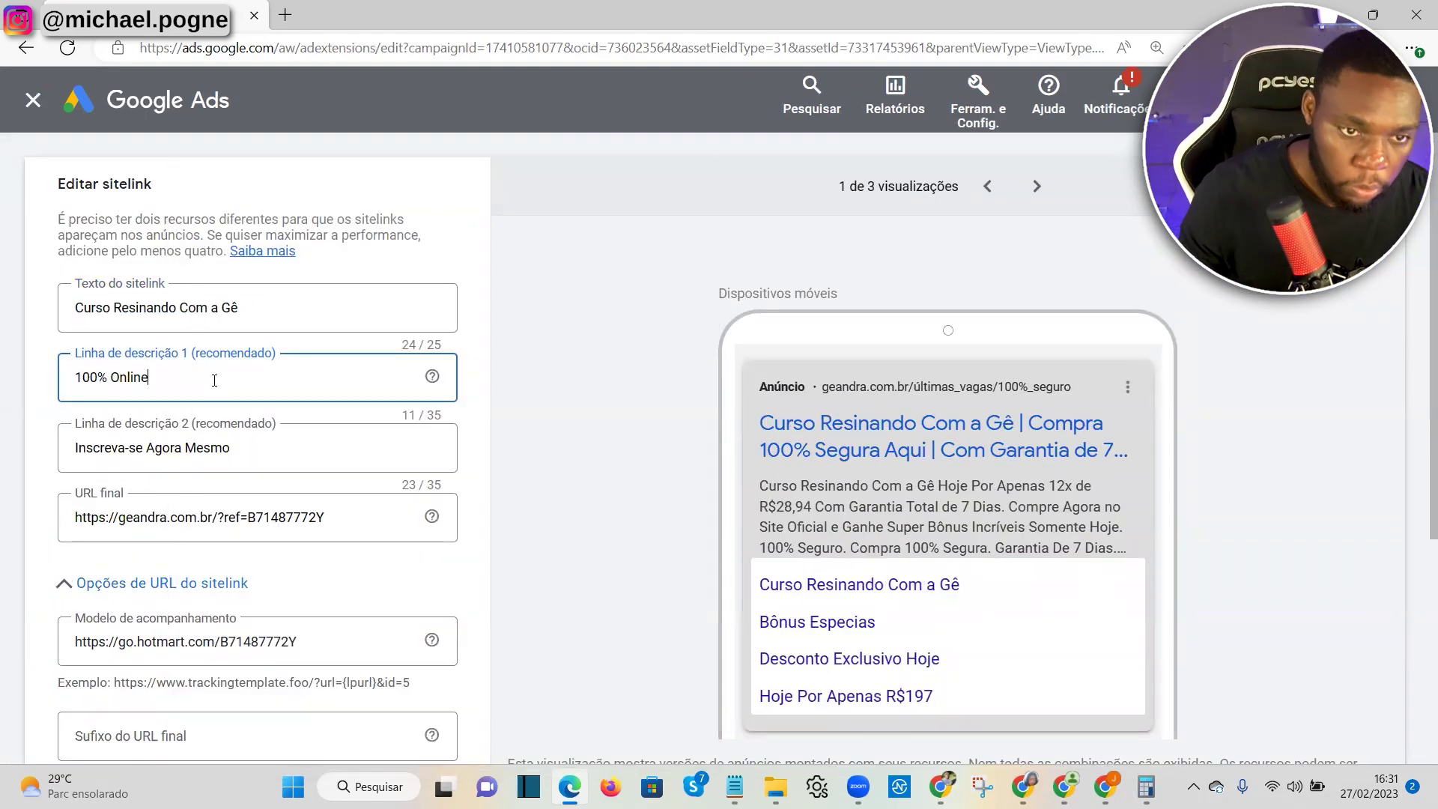
pyautogui.tripleClick(211, 451)
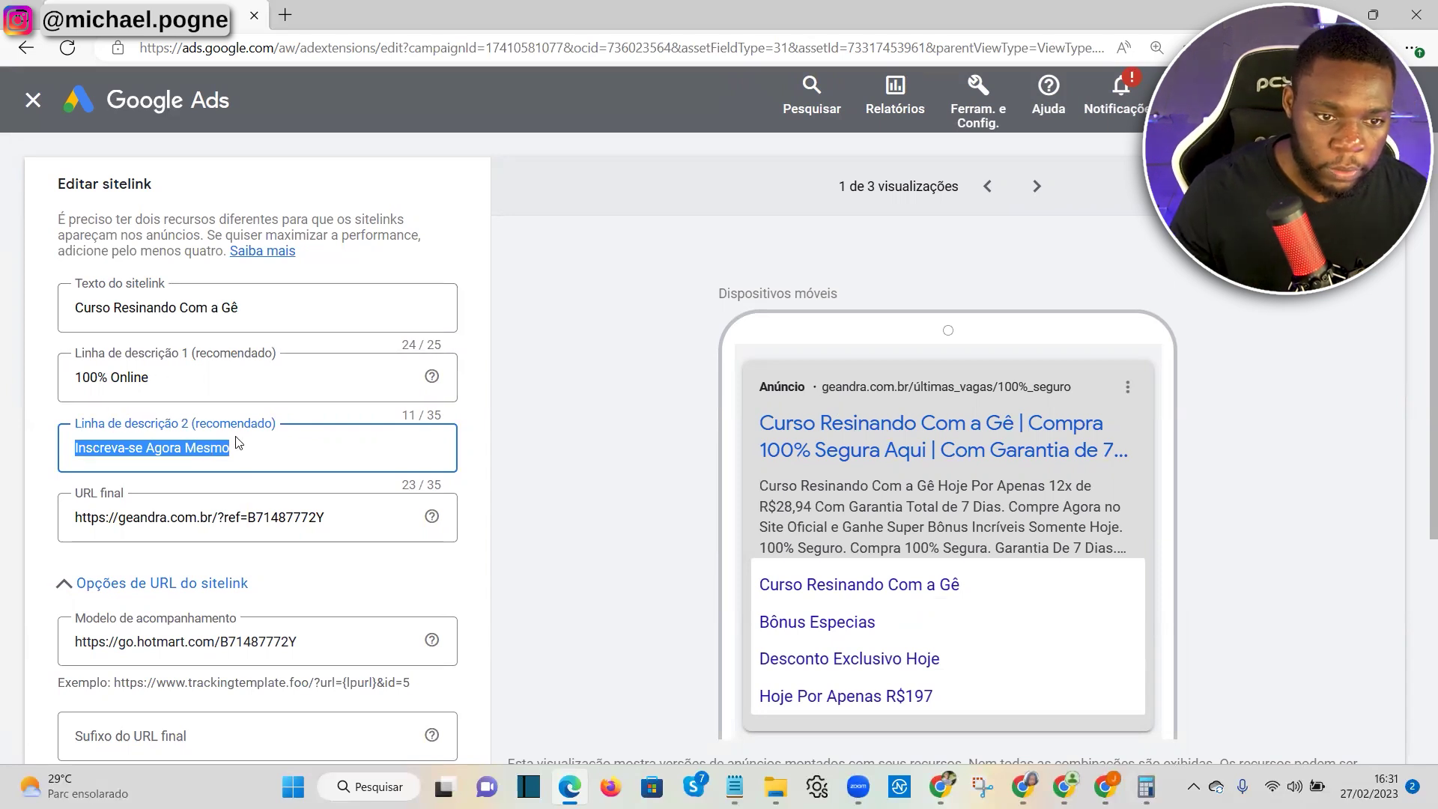
pyautogui.write('Com Acesso Vitalício')
pyautogui.scroll(-5, 70, 672)
pyautogui.click(70, 672)
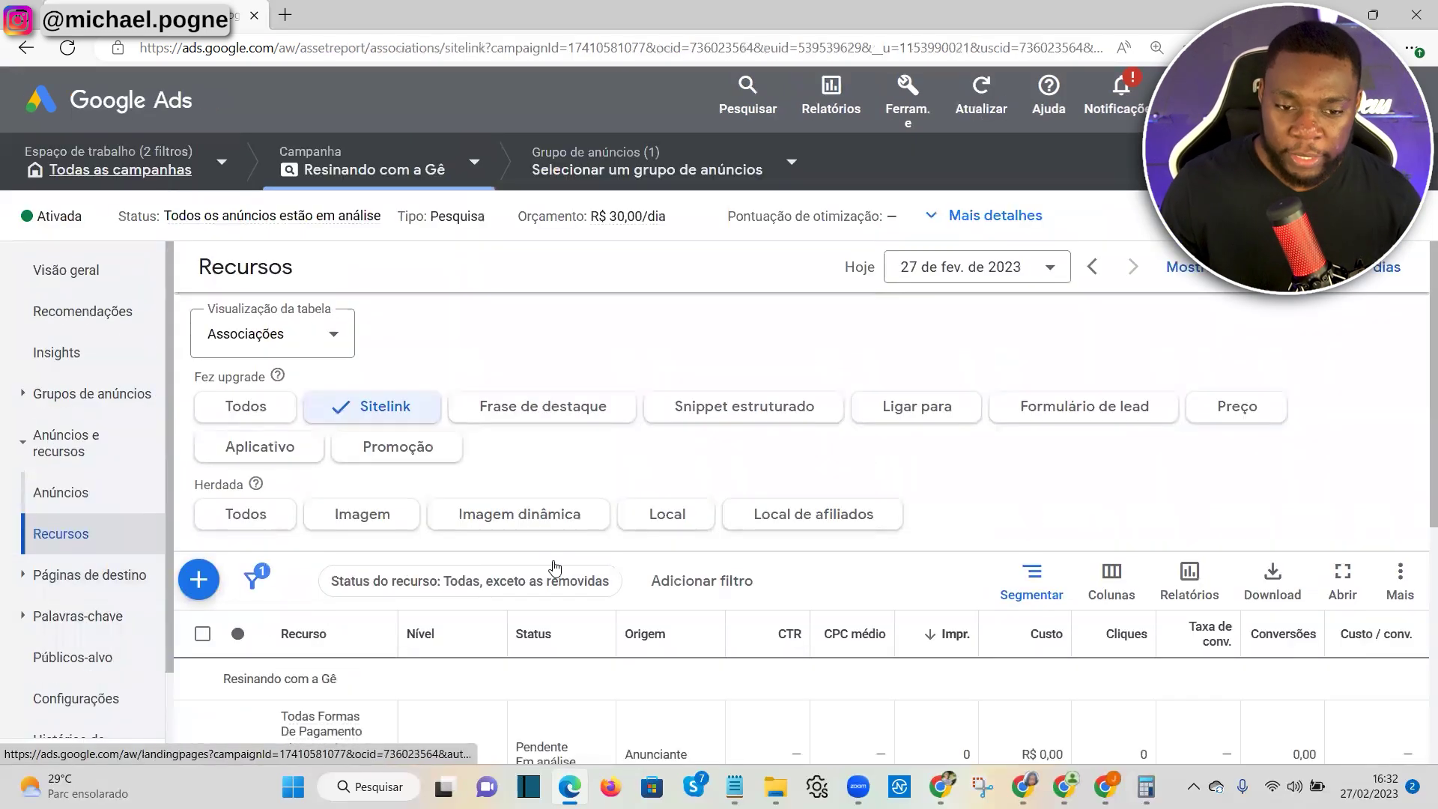
# Open the campaign's responsive search ad for editing and examine the new sitelink and snippet value in its desktop preview
pyautogui.click(61, 492)
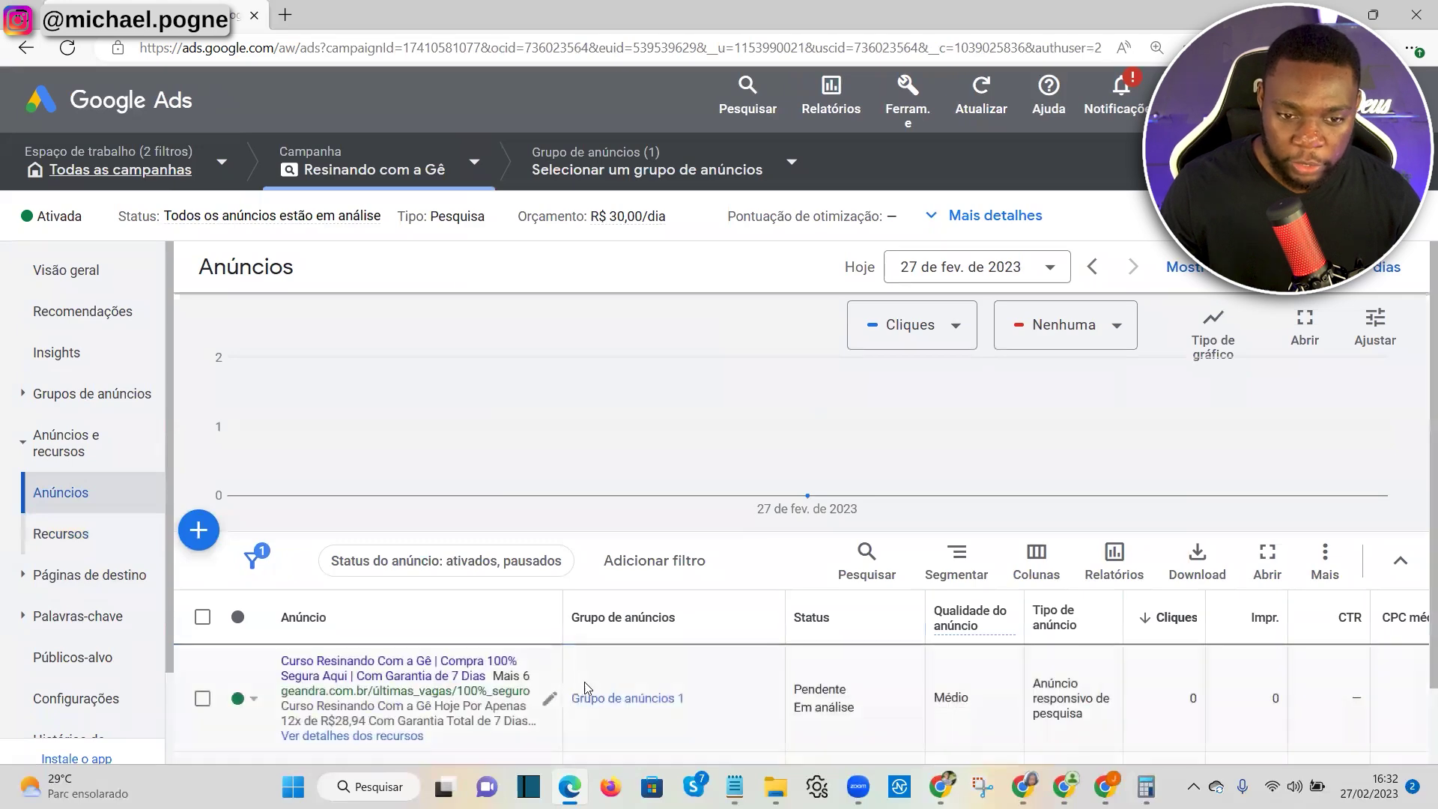
pyautogui.click(548, 699)
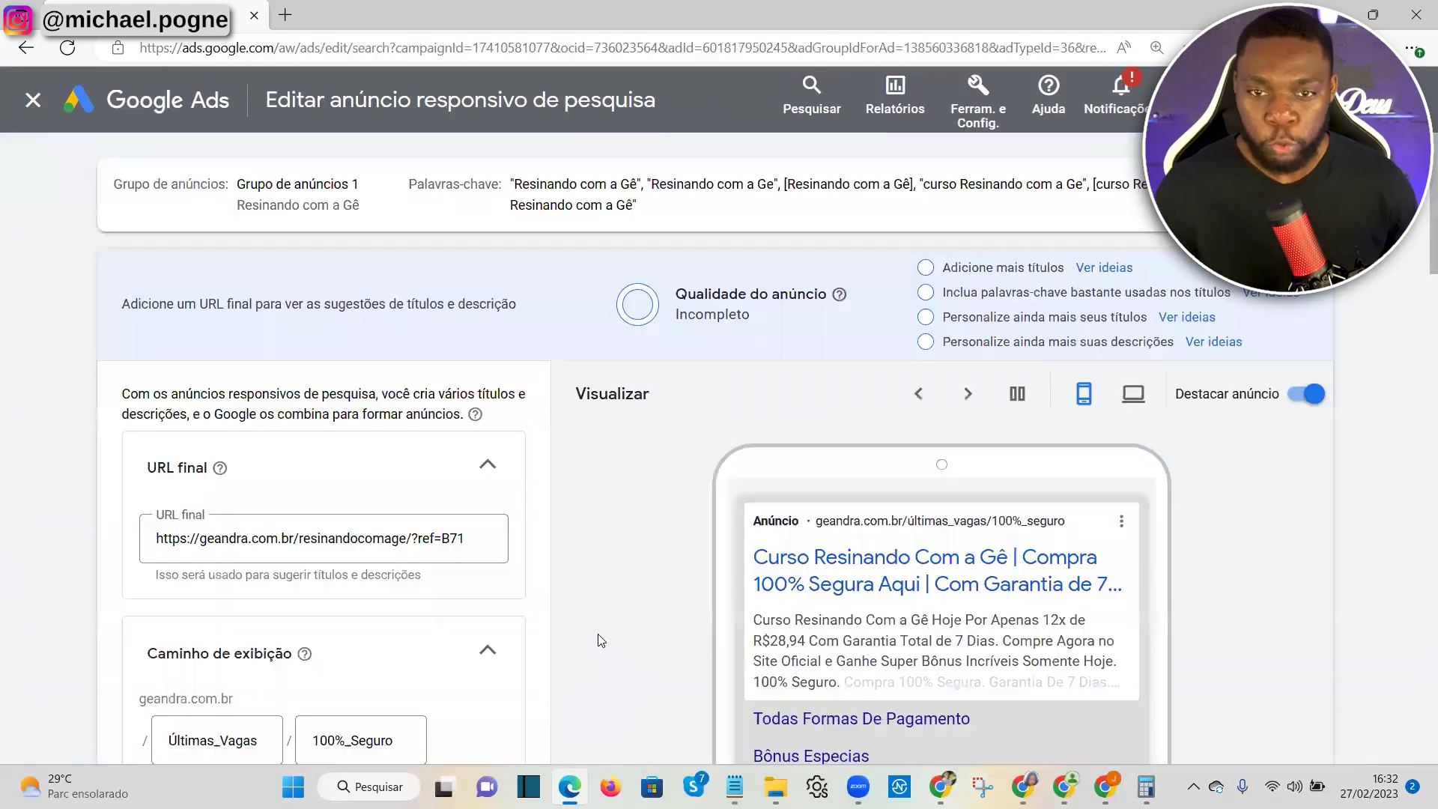
pyautogui.click(1134, 393)
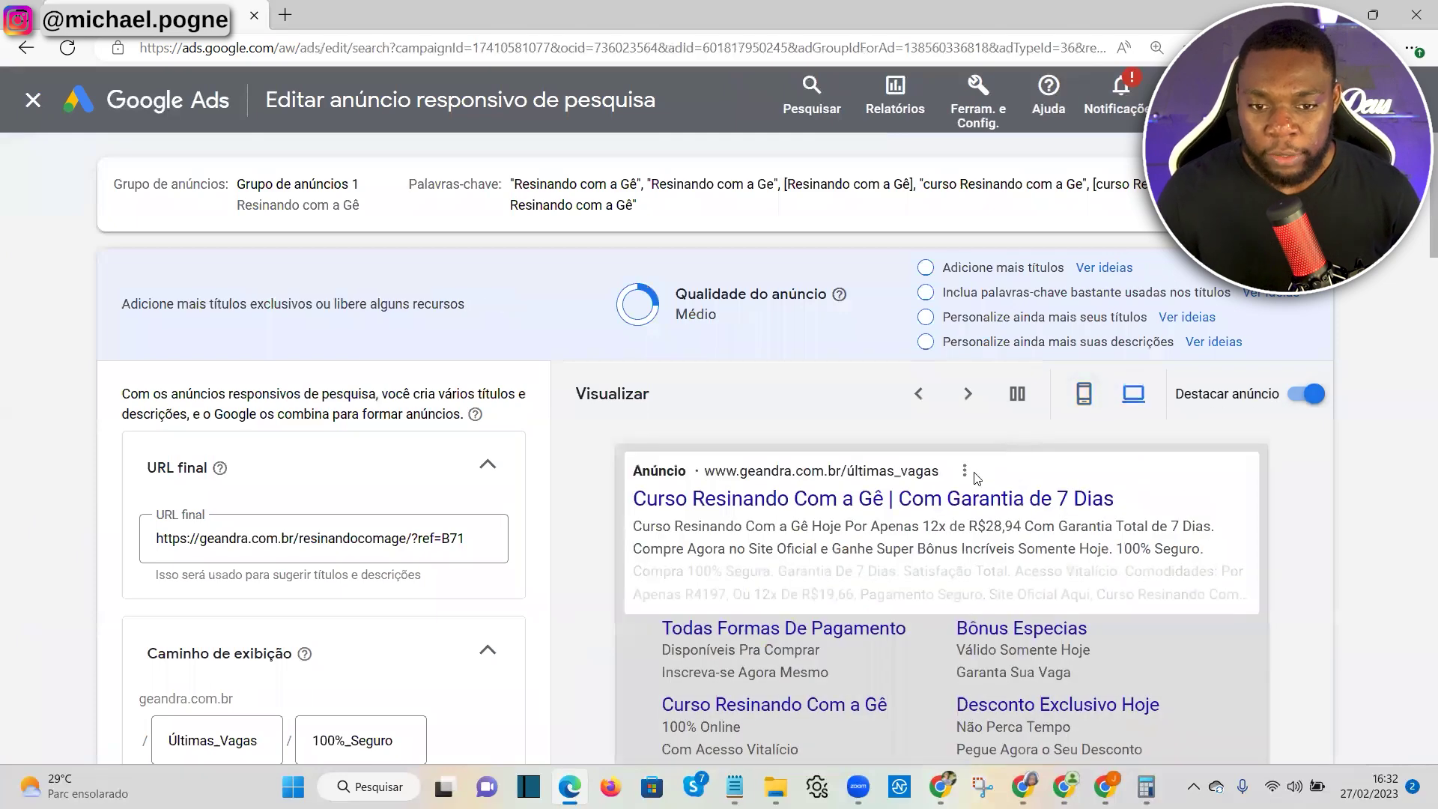
pyautogui.scroll(-2, 890, 528)
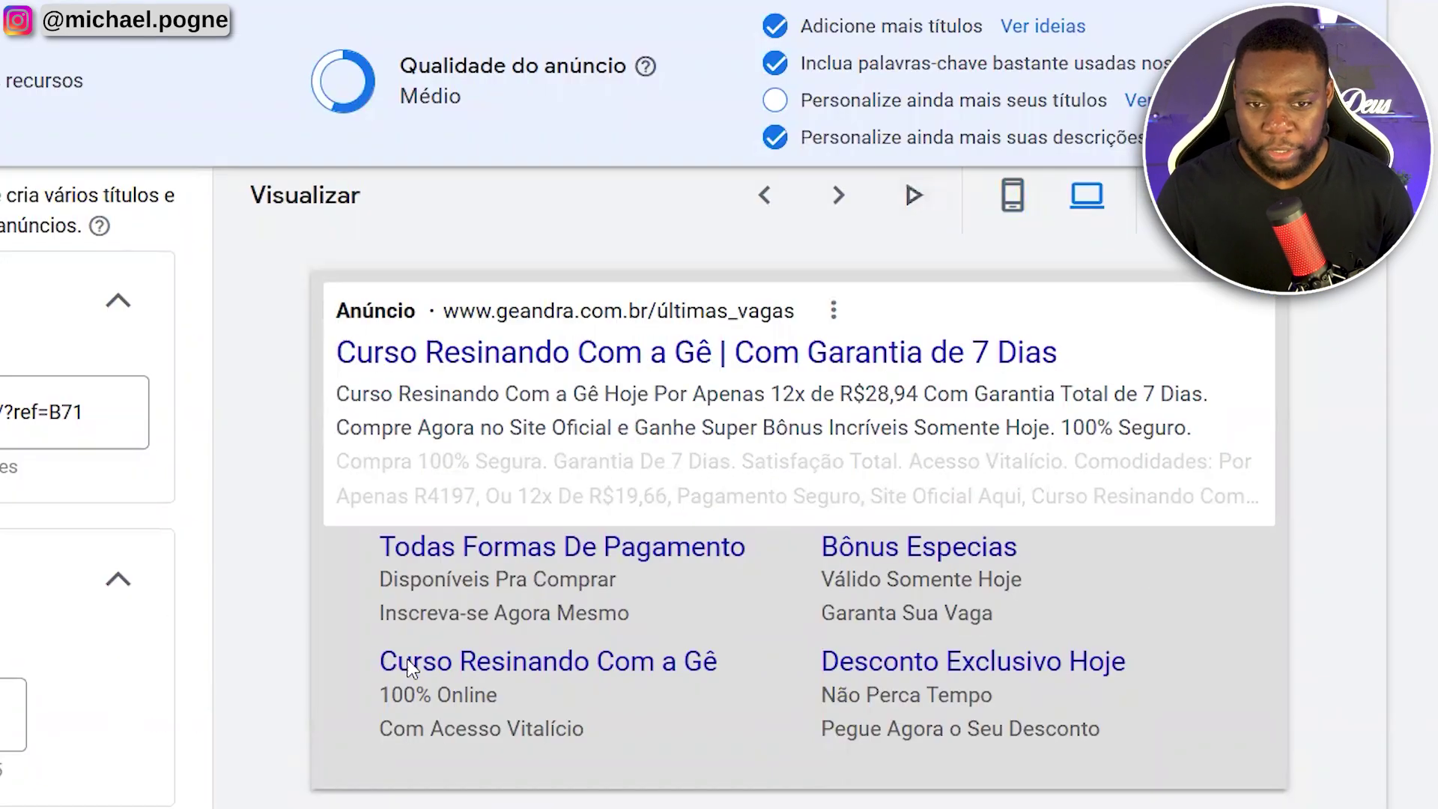
pyautogui.moveTo(662, 576); pyautogui.dragTo(801, 579)
pyautogui.moveTo(590, 669); pyautogui.dragTo(739, 661)
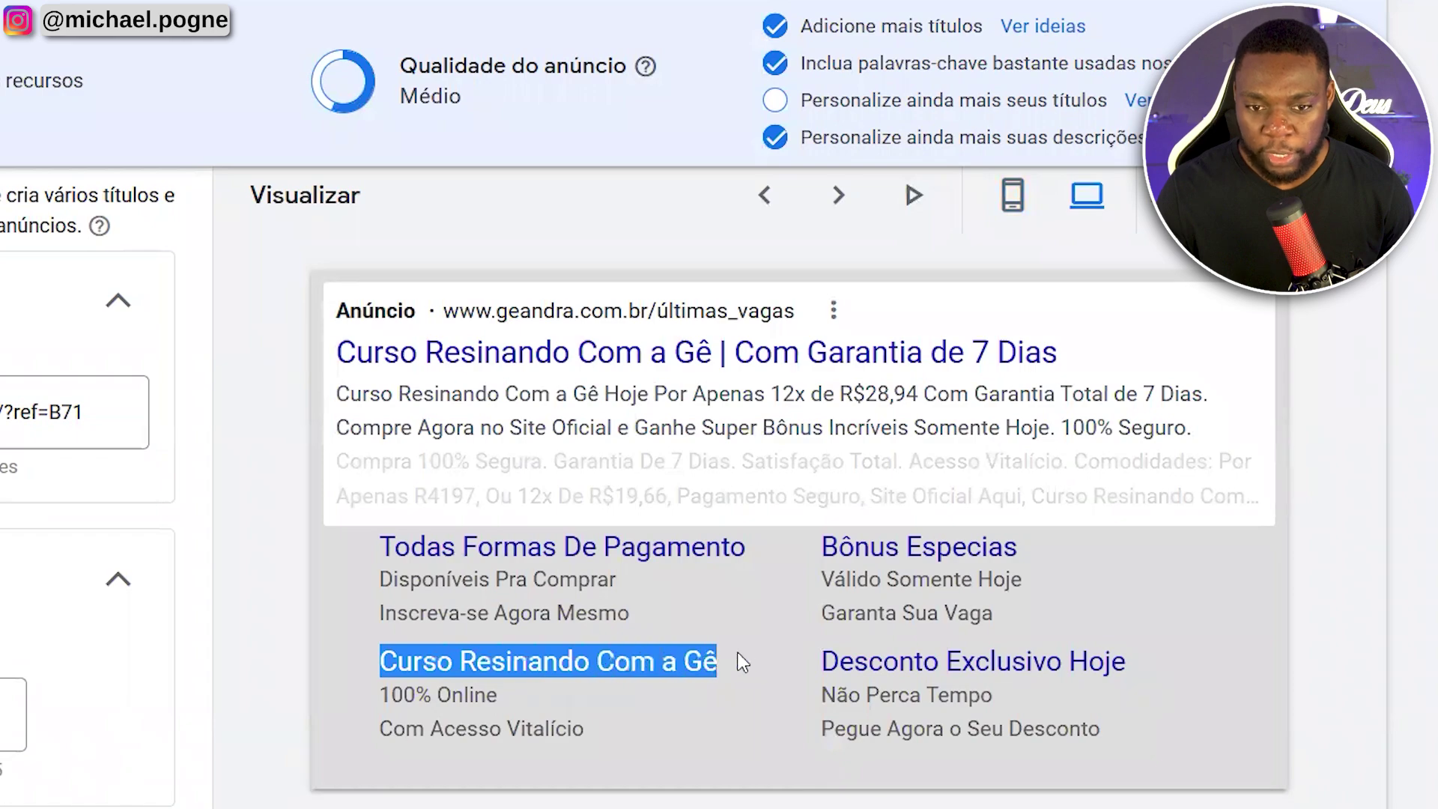
pyautogui.moveTo(444, 728); pyautogui.dragTo(584, 728)
pyautogui.moveTo(1033, 498); pyautogui.dragTo(1264, 509)
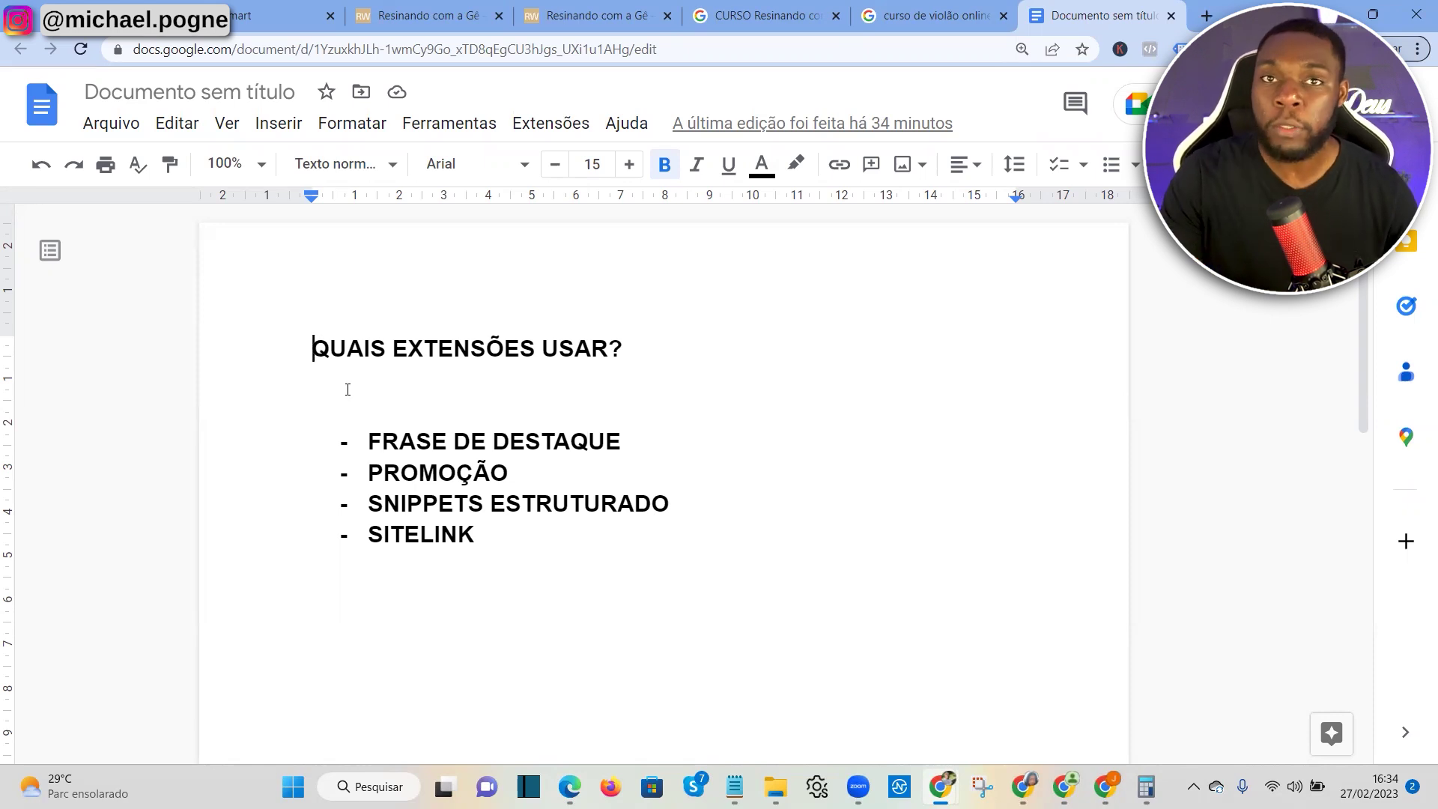
# Review the four extension types listed under "QUAIS EXTENSÕES USAR?" in the Google Docs document
pyautogui.moveTo(365, 441); pyautogui.dragTo(690, 440)
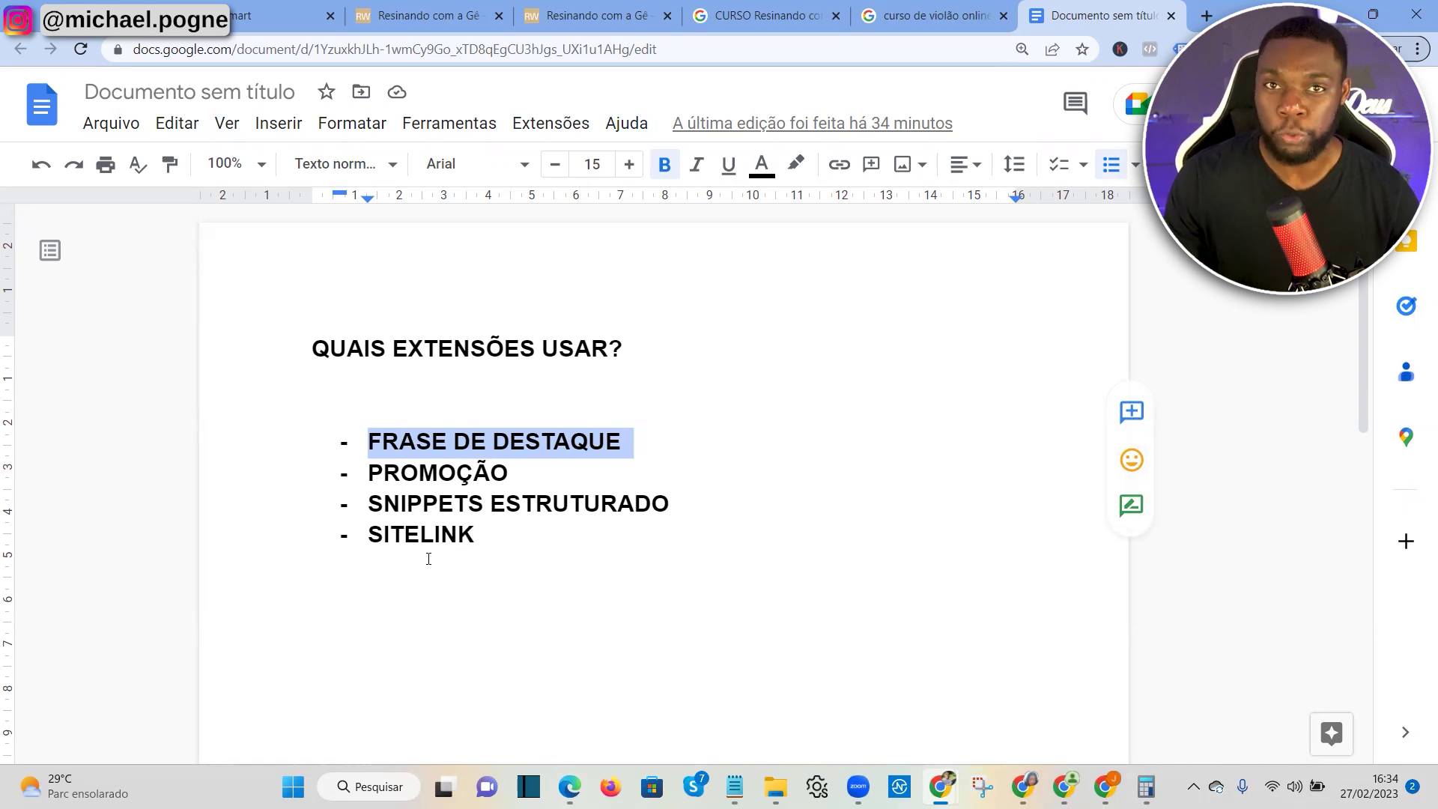
pyautogui.moveTo(483, 546); pyautogui.dragTo(363, 439)
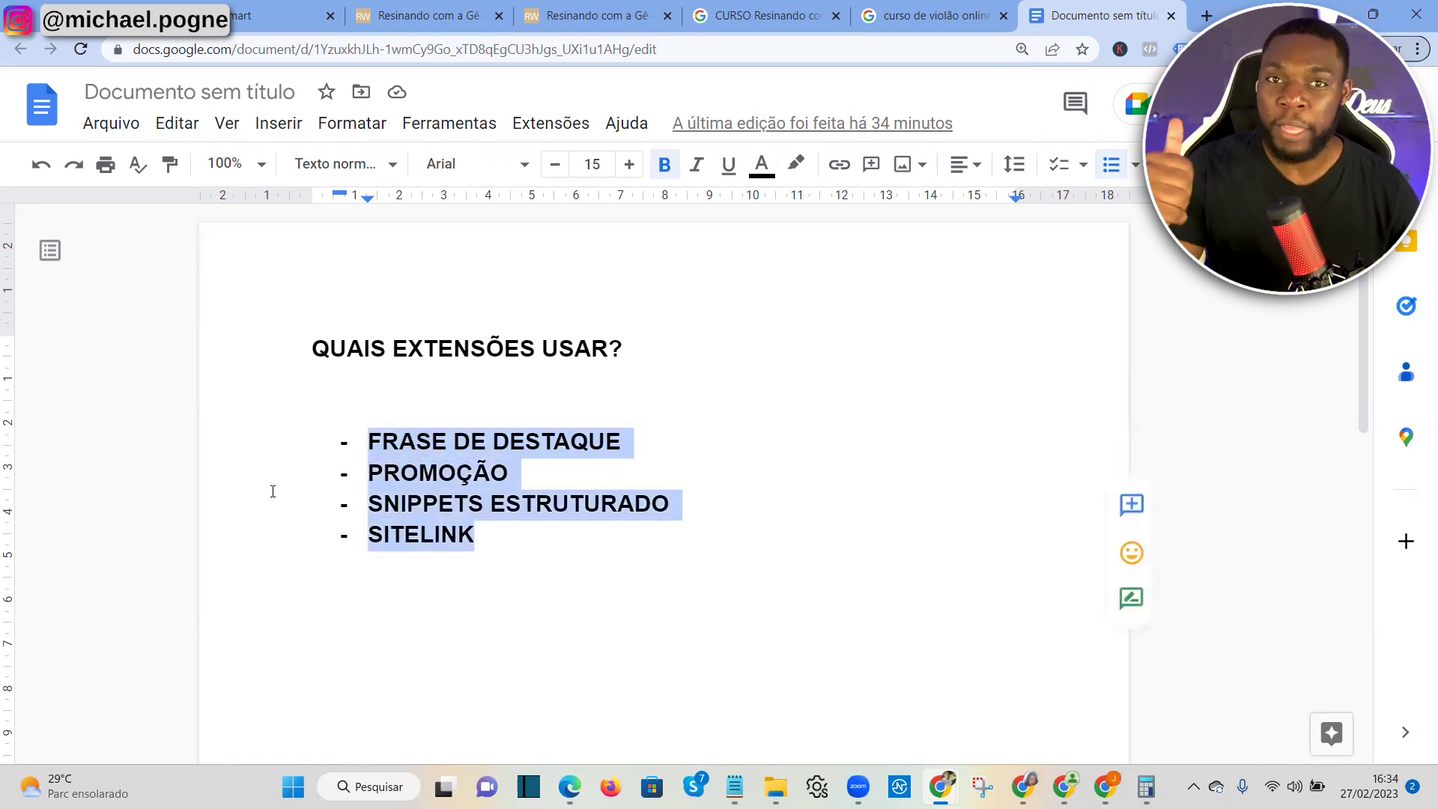